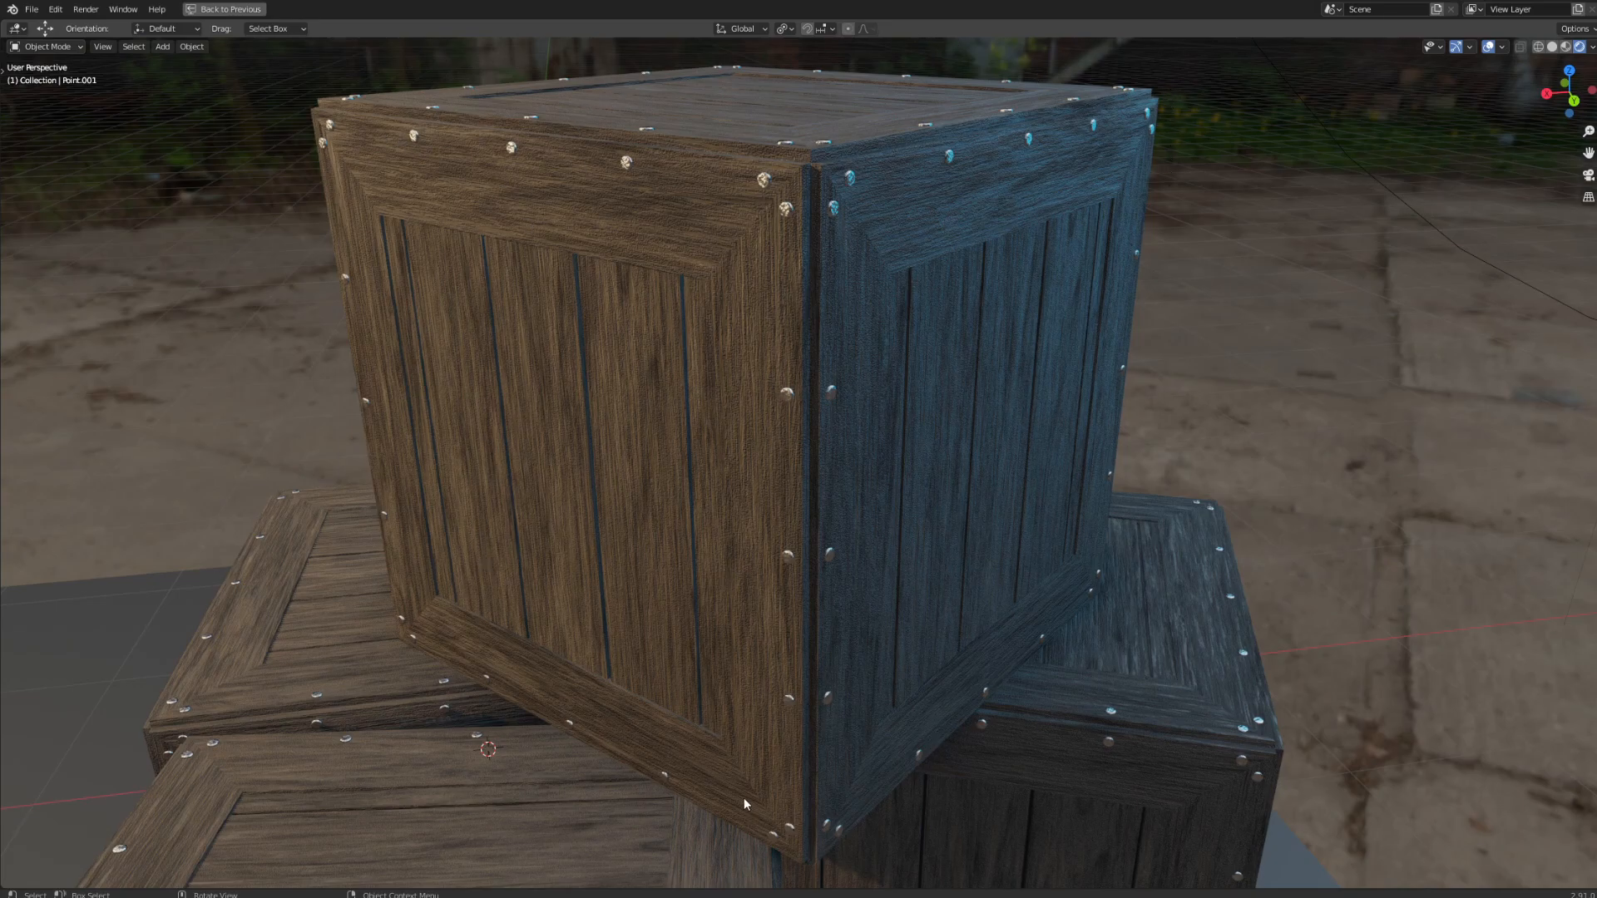
# - Examine the finished wooden crate's frame, planks and bolts from several angles
pyautogui.scroll(-3, 896, 426)
pyautogui.scroll(3, 975, 522)
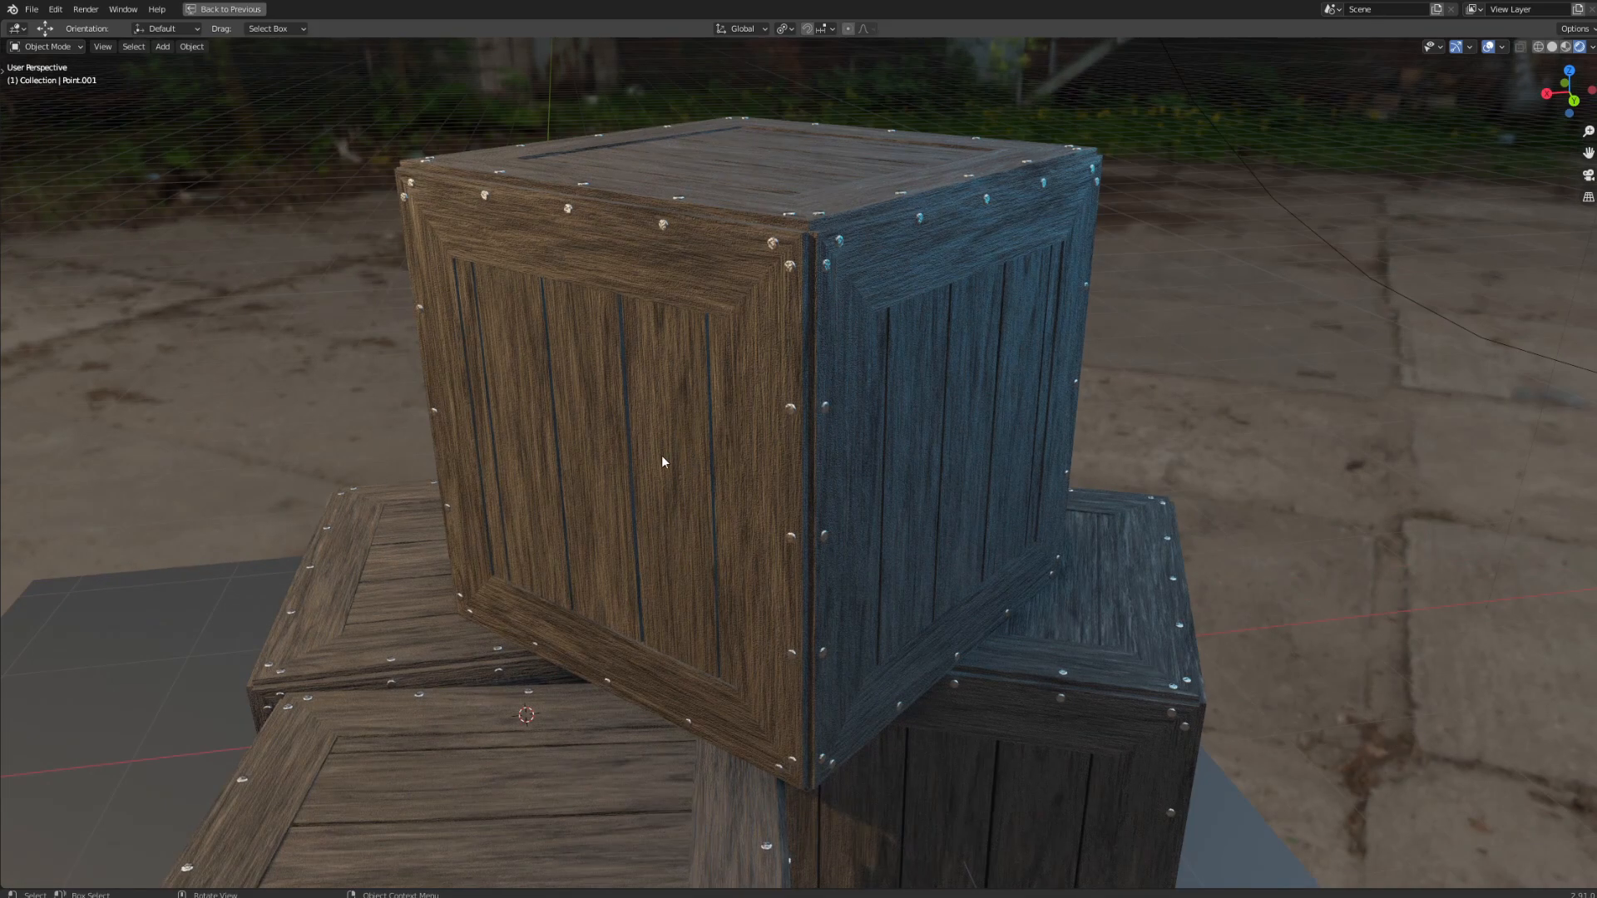
pyautogui.scroll(2, 663, 459)
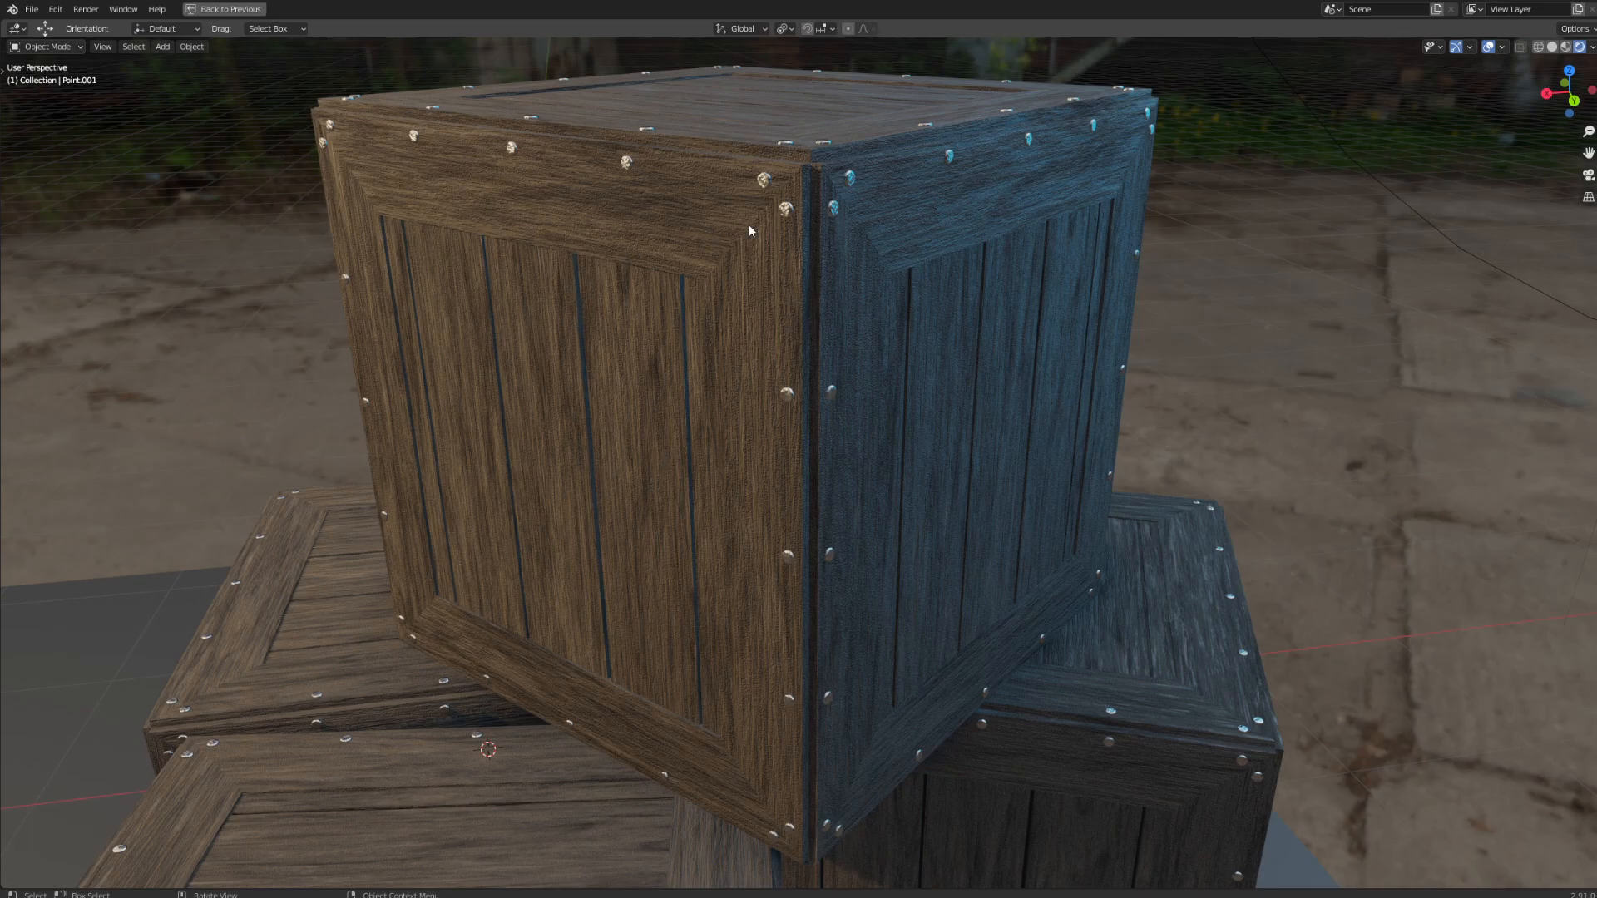
pyautogui.moveTo(1076, 173); pyautogui.dragTo(982, 200, button='middle')
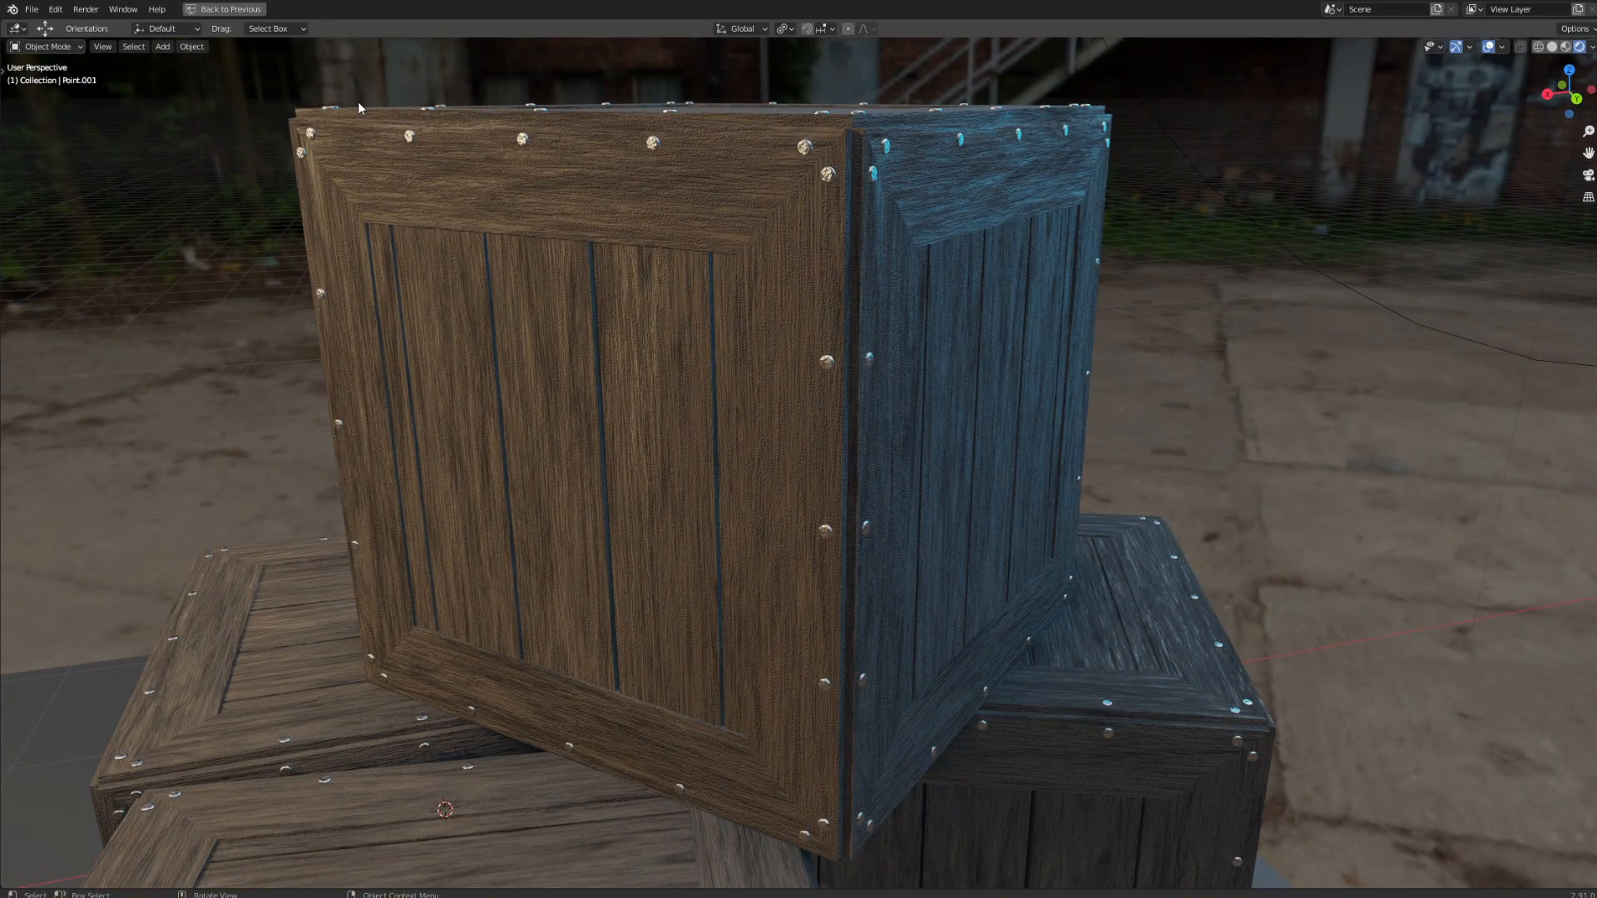
pyautogui.moveTo(803, 162); pyautogui.dragTo(782, 197, button='middle')
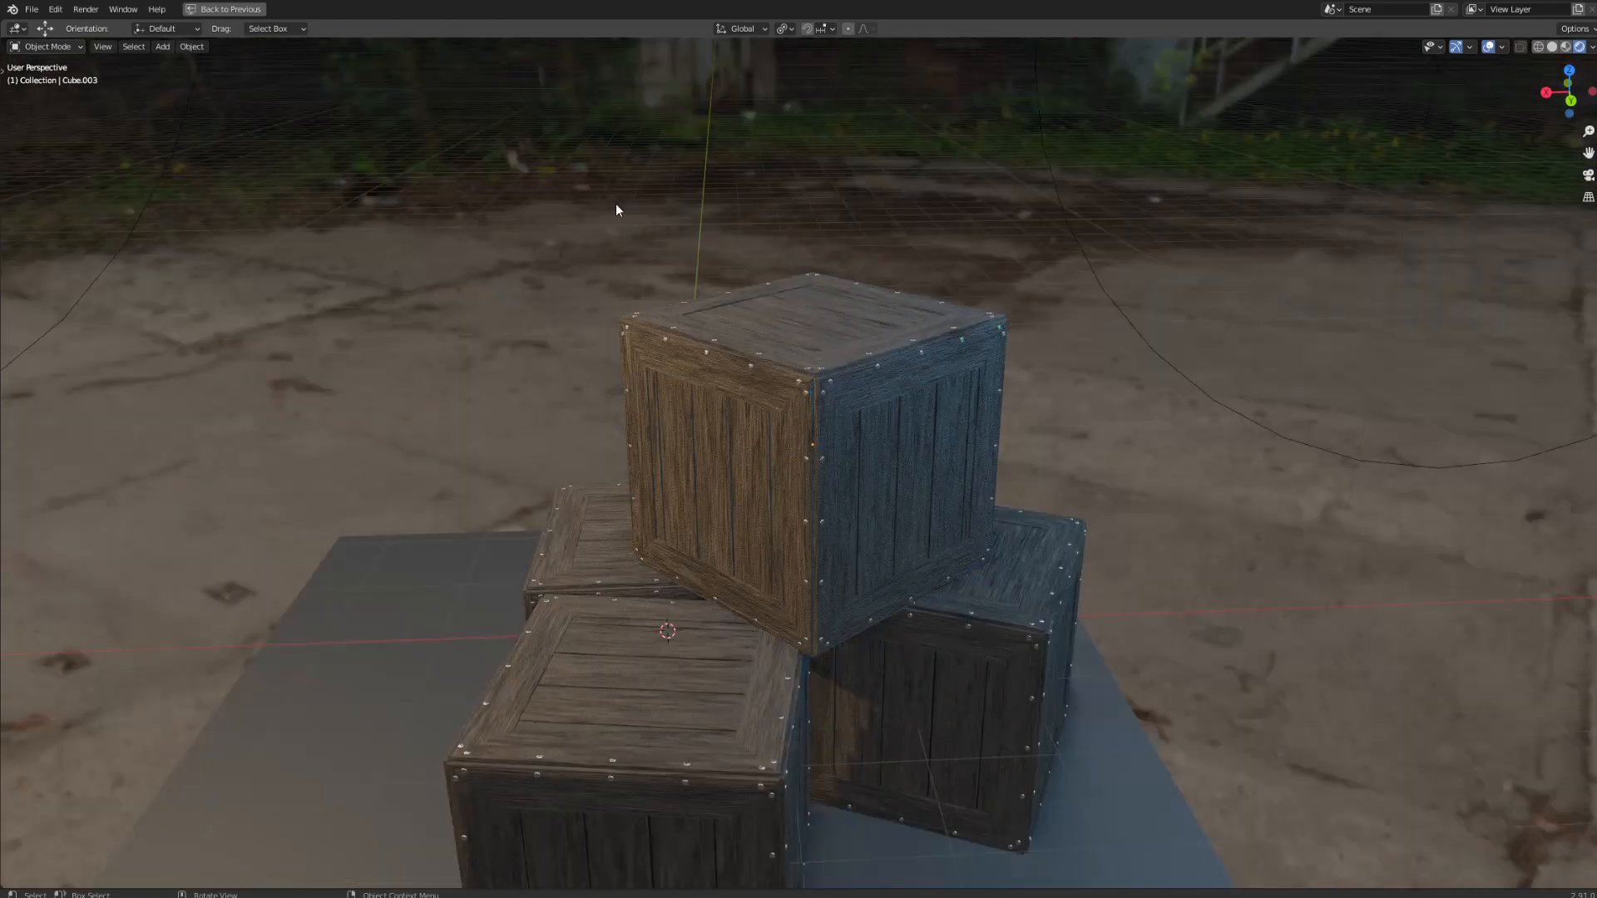
# - Save the finished crate scene and start a new empty file
pyautogui.hotkey('ctrl', 's')
pyautogui.hotkey('ctrl', 'n')
pyautogui.click(583, 206)
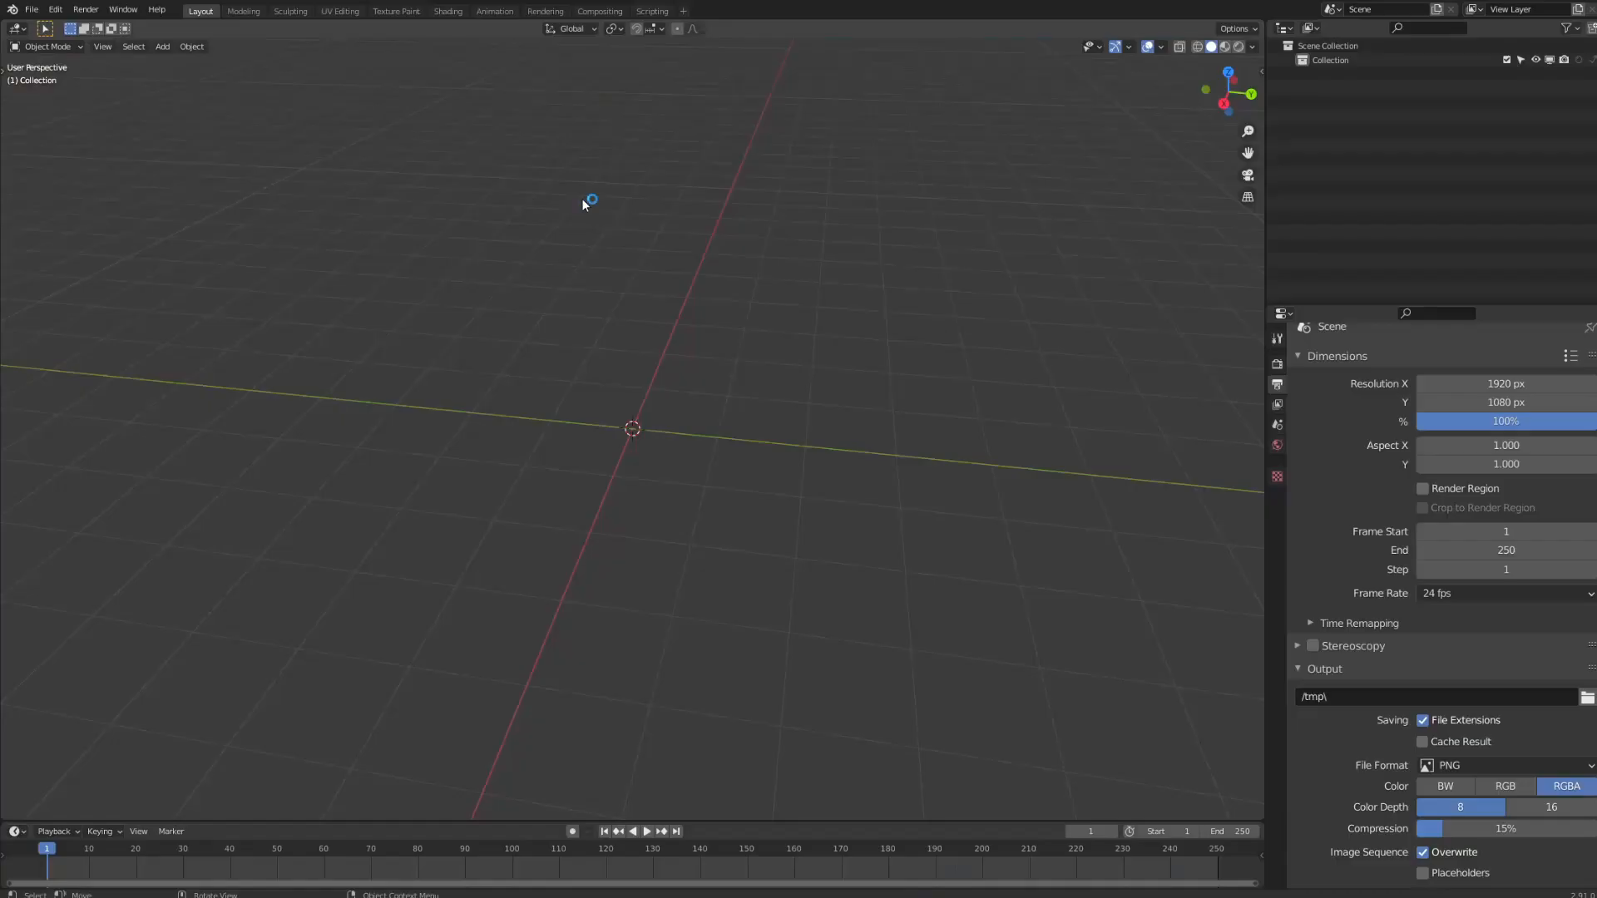
# - Turn on the Screencast Keys display for the 3D viewport
pyautogui.press('n')
pyautogui.click(1257, 170)
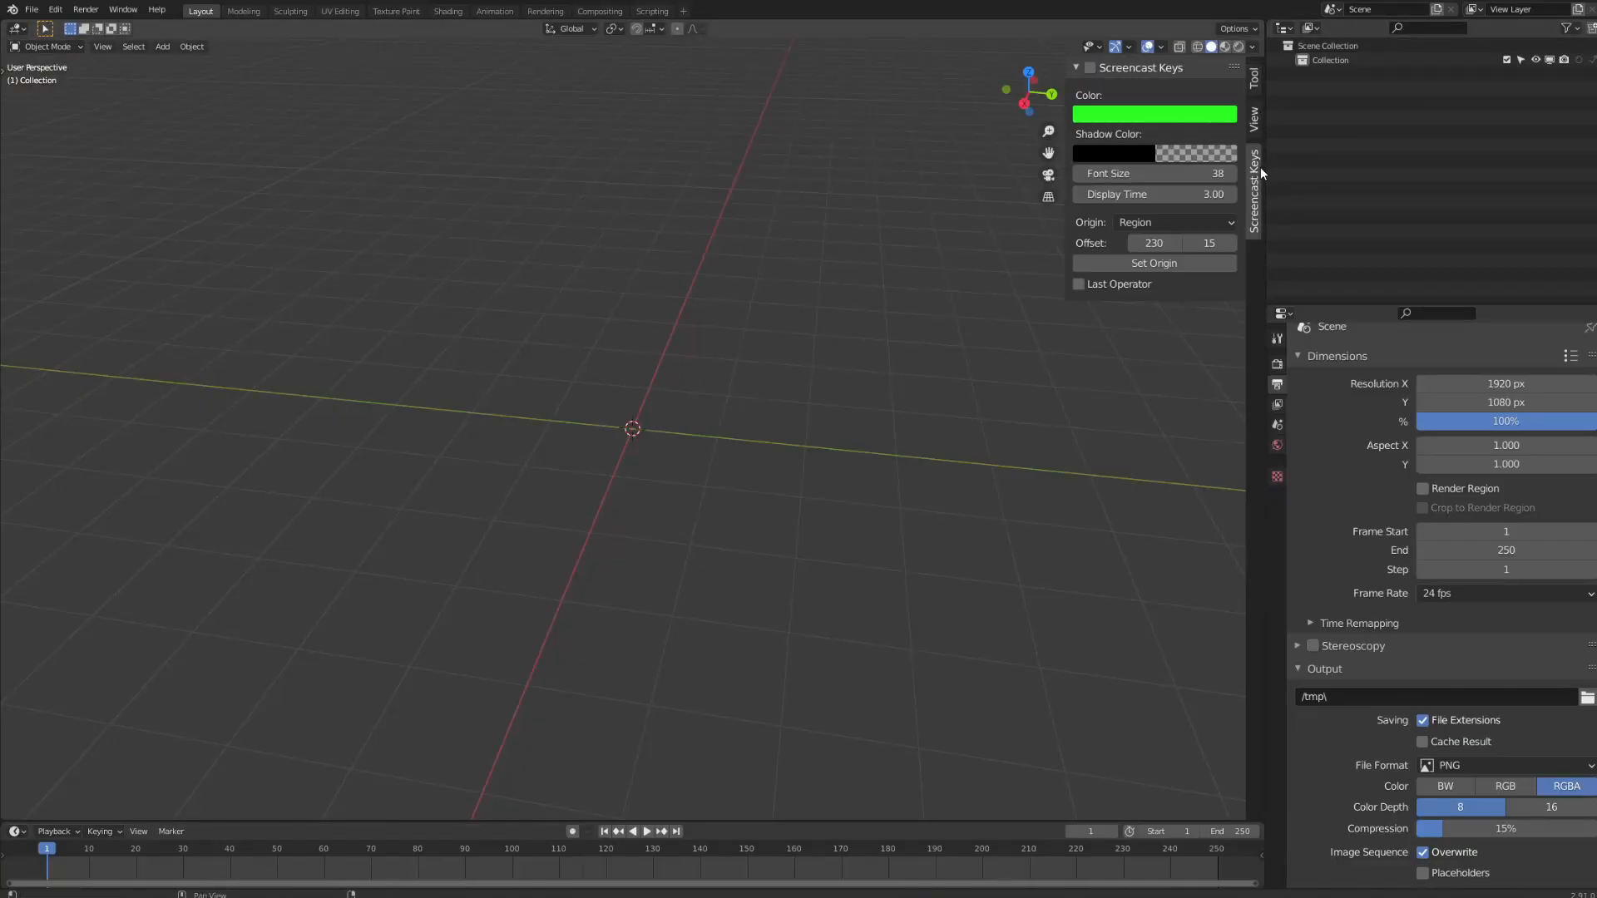
pyautogui.press('n')
pyautogui.click(637, 395)
# - Add a cube mesh at the scene's origin and frame it in the viewport
pyautogui.hotkey('shift', 'a')
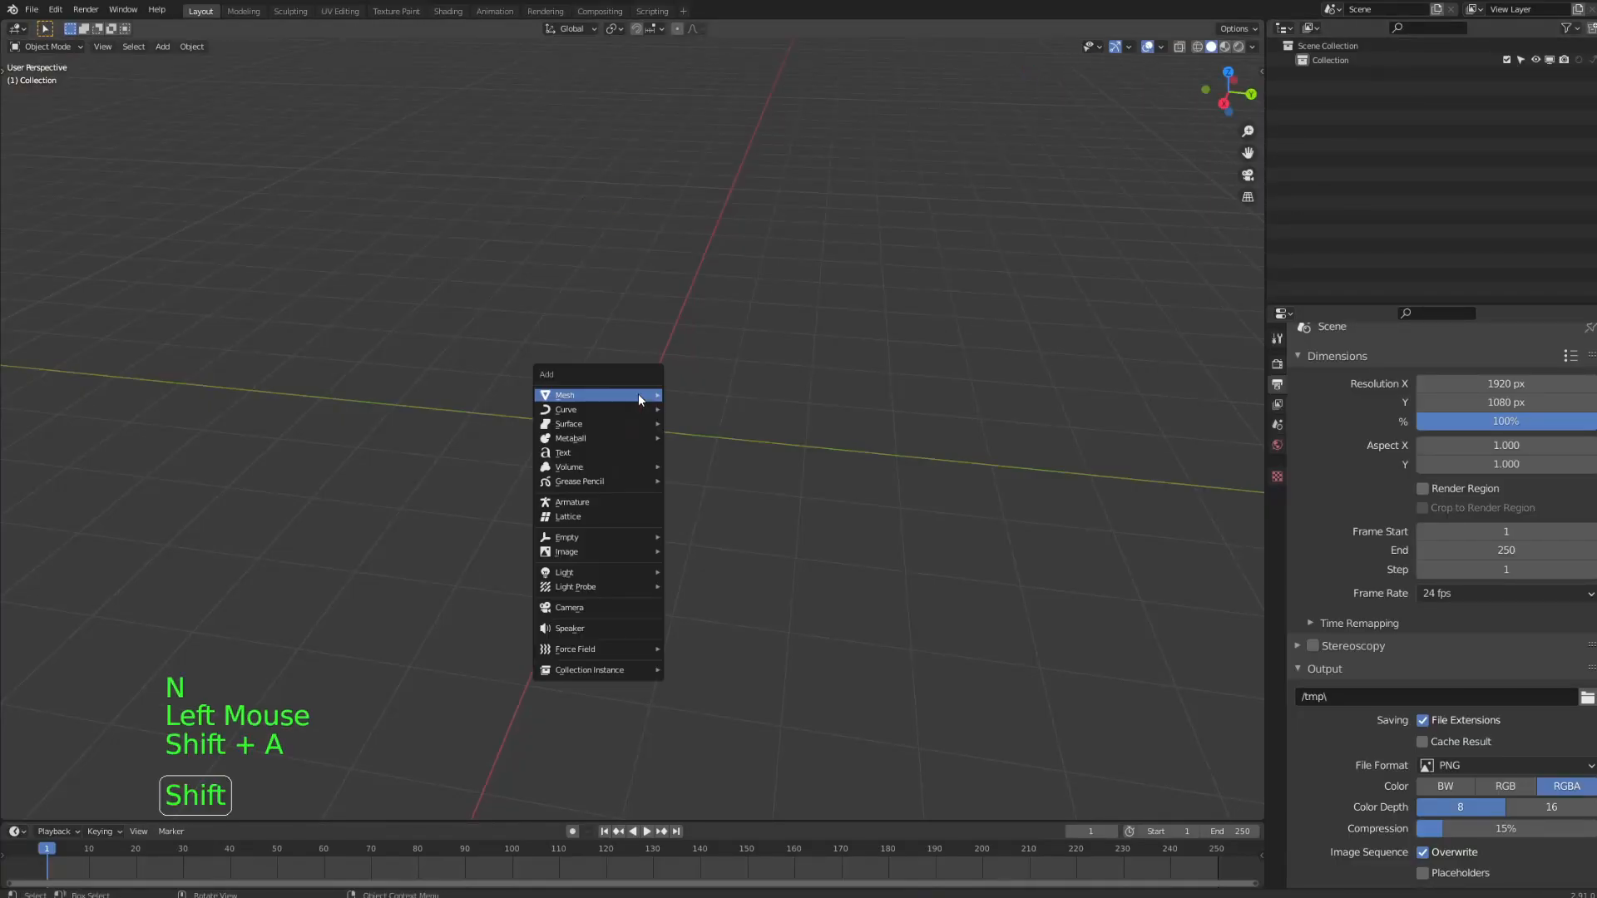
pyautogui.moveTo(638, 394)
pyautogui.click(746, 409)
pyautogui.press('KP_Decimal')
pyautogui.scroll(-6, 747, 408)
pyautogui.scroll(4, 821, 444)
pyautogui.moveTo(821, 444); pyautogui.dragTo(737, 426, button='middle')
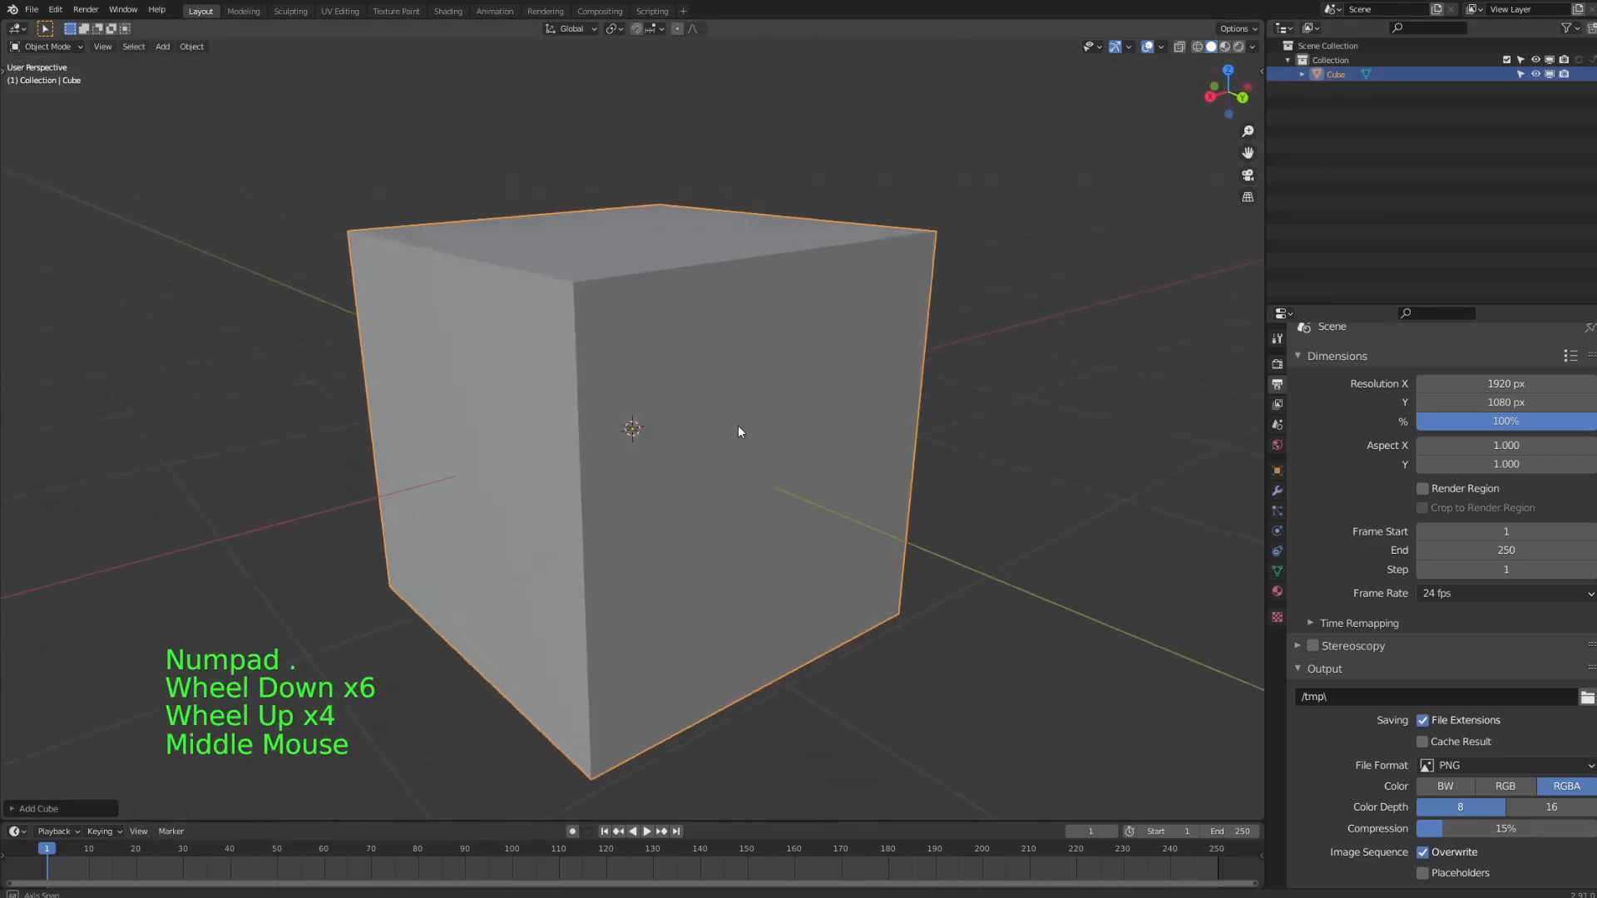
# - Save the file containing the new cube
pyautogui.click(1160, 47)
pyautogui.moveTo(1043, 303); pyautogui.dragTo(293, 109, button='middle')
pyautogui.scroll(1, 869, 432)
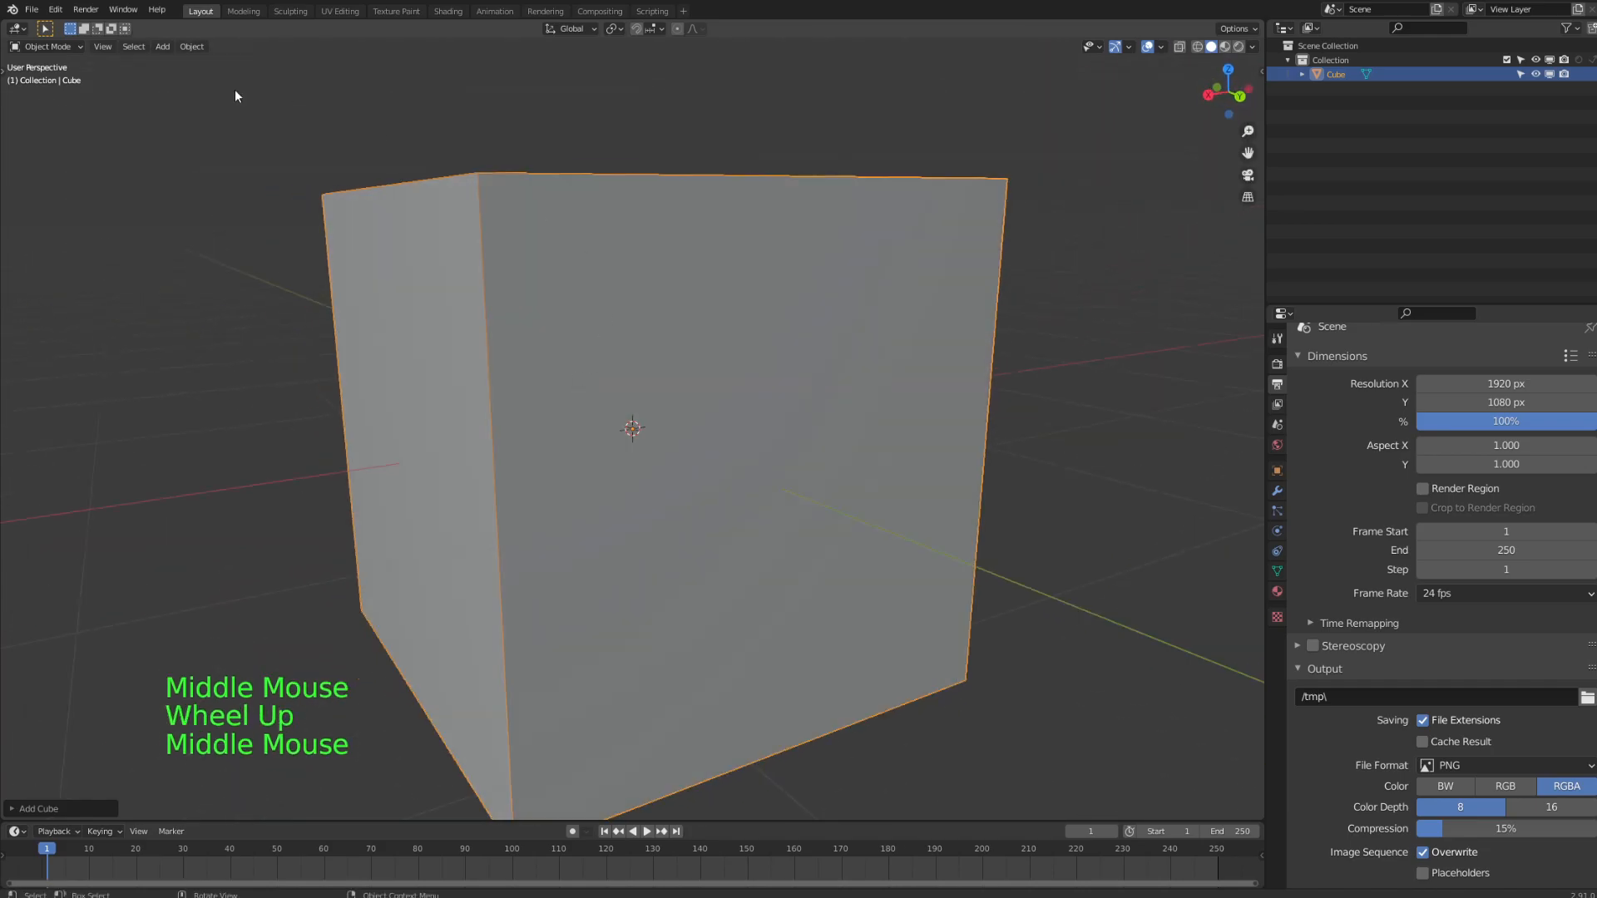
pyautogui.moveTo(702, 327); pyautogui.dragTo(695, 346, button='middle')
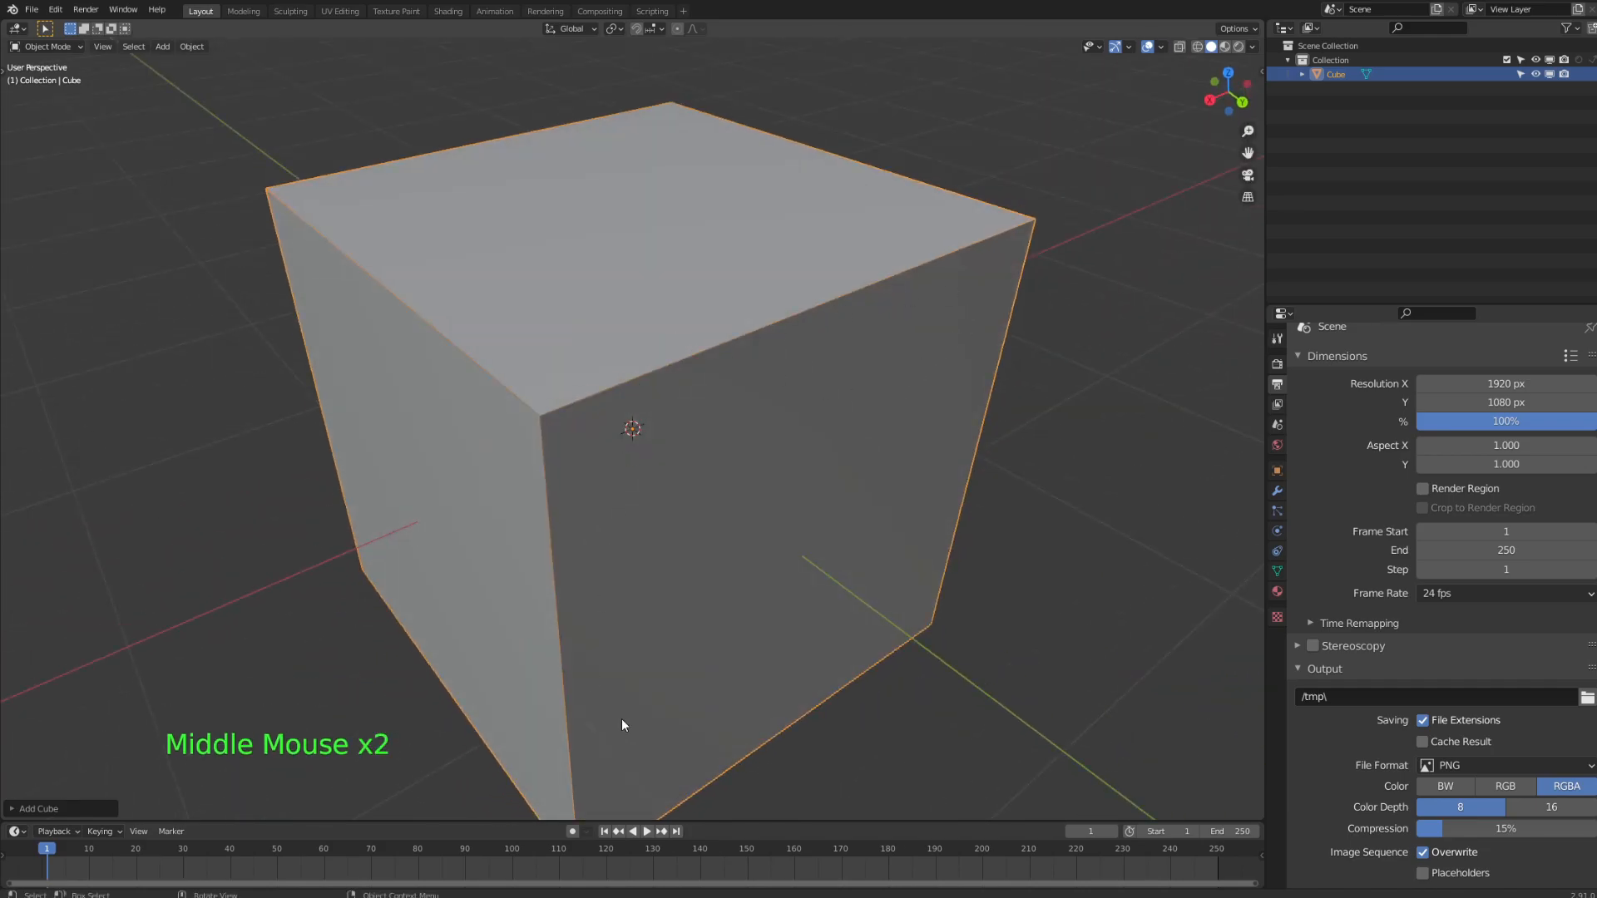
pyautogui.moveTo(932, 426); pyautogui.dragTo(835, 367, button='middle')
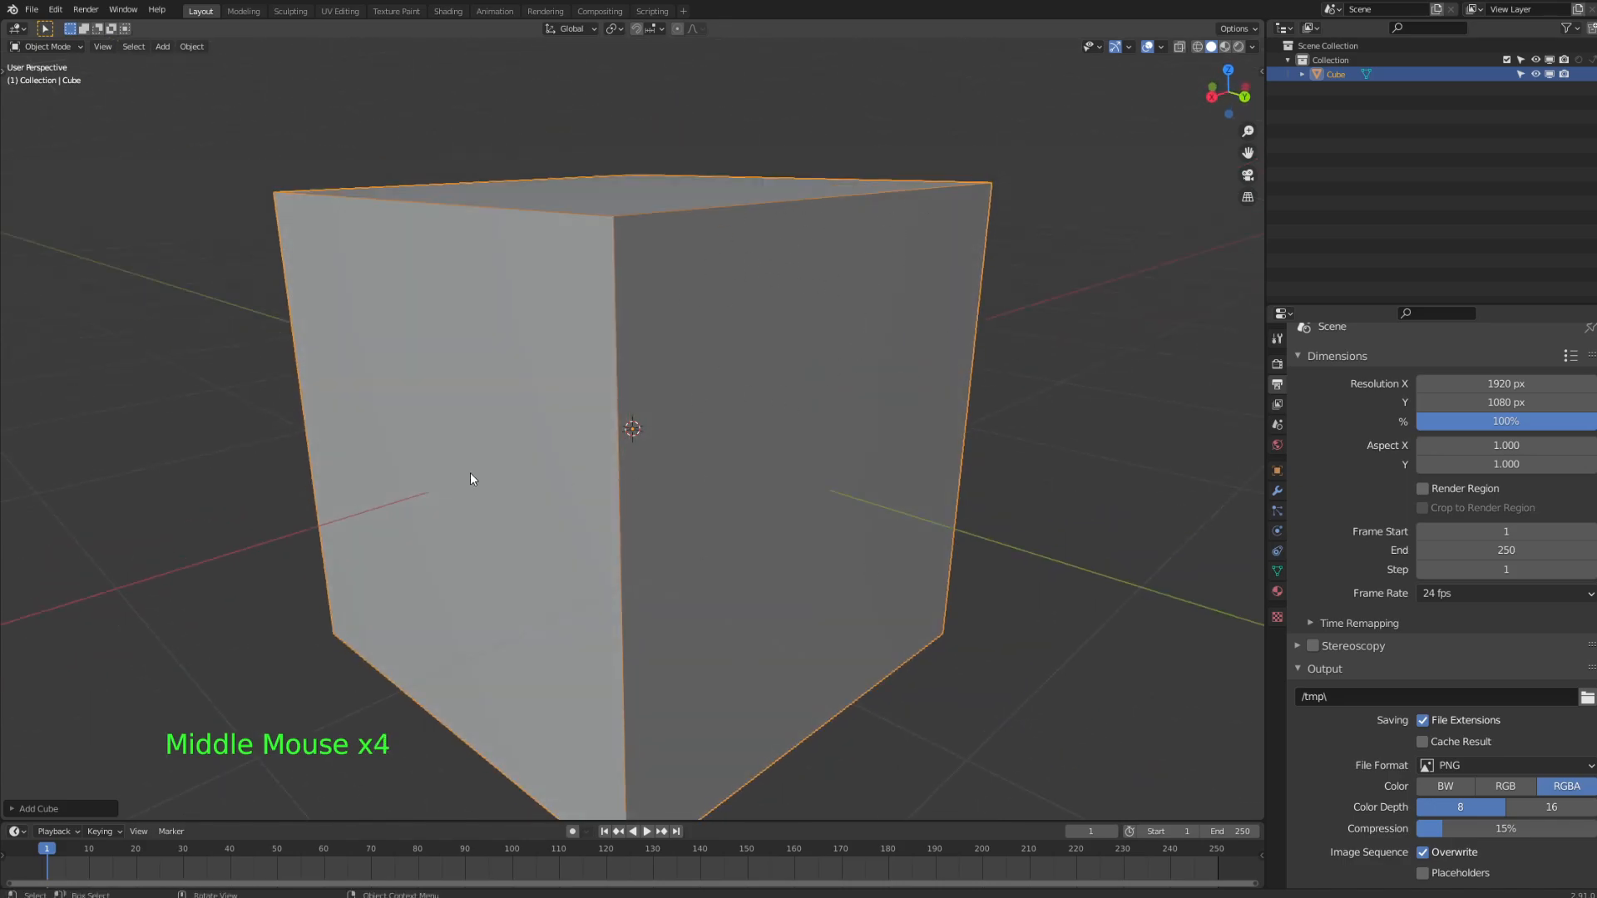
pyautogui.moveTo(454, 270); pyautogui.dragTo(745, 413, button='middle')
pyautogui.middleClick(823, 408)
pyautogui.scroll(1, 822, 408)
pyautogui.scroll(-1, 809, 409)
pyautogui.keyDown('shift'); pyautogui.moveTo(807, 481); pyautogui.dragTo(737, 358, button='middle'); pyautogui.keyUp('shift')
pyautogui.hotkey('ctrl', 's')
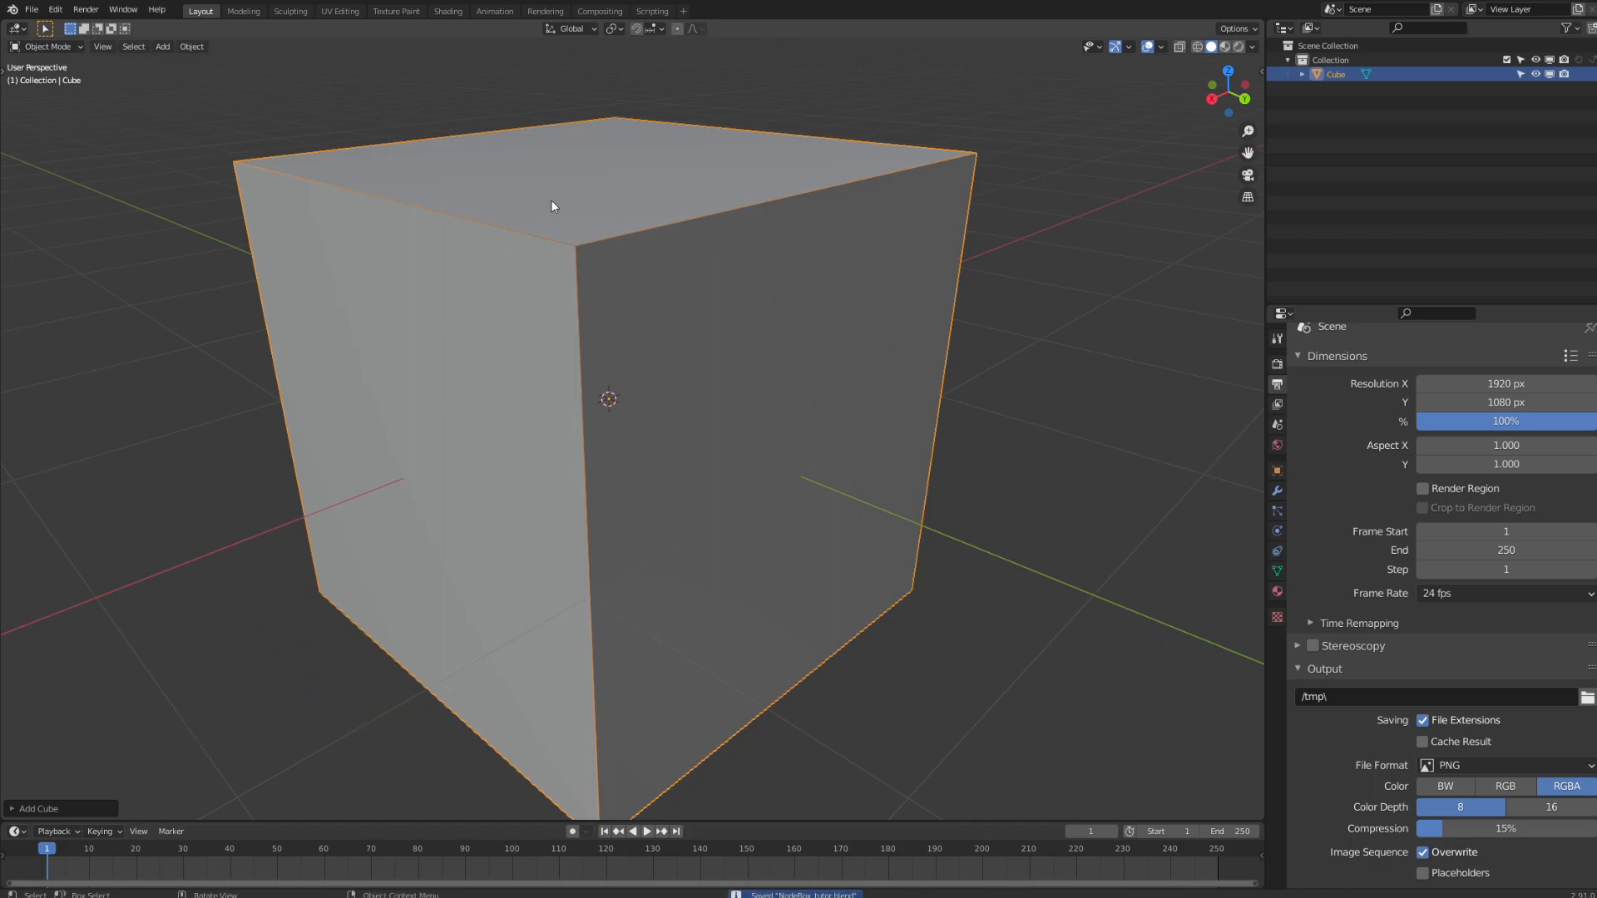
# - Duplicate the cube's front face in place and offset the copy outward along Y by about 0.005 m
pyautogui.moveTo(764, 225); pyautogui.dragTo(760, 231, button='middle')
pyautogui.press('Tab')
pyautogui.press('3')
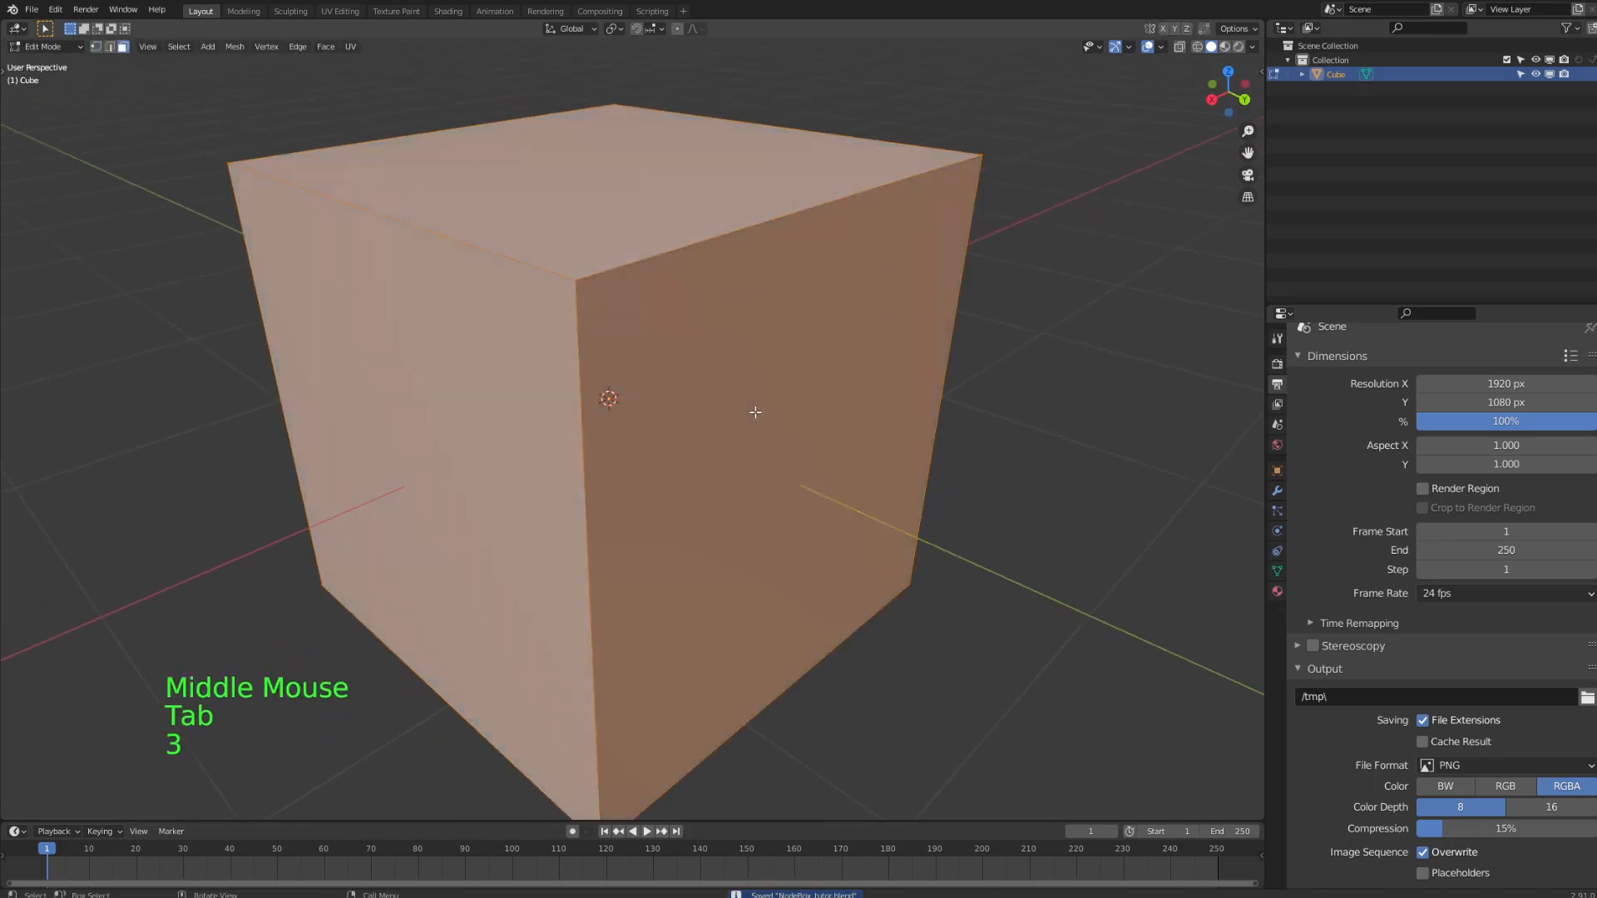
pyautogui.click(760, 350)
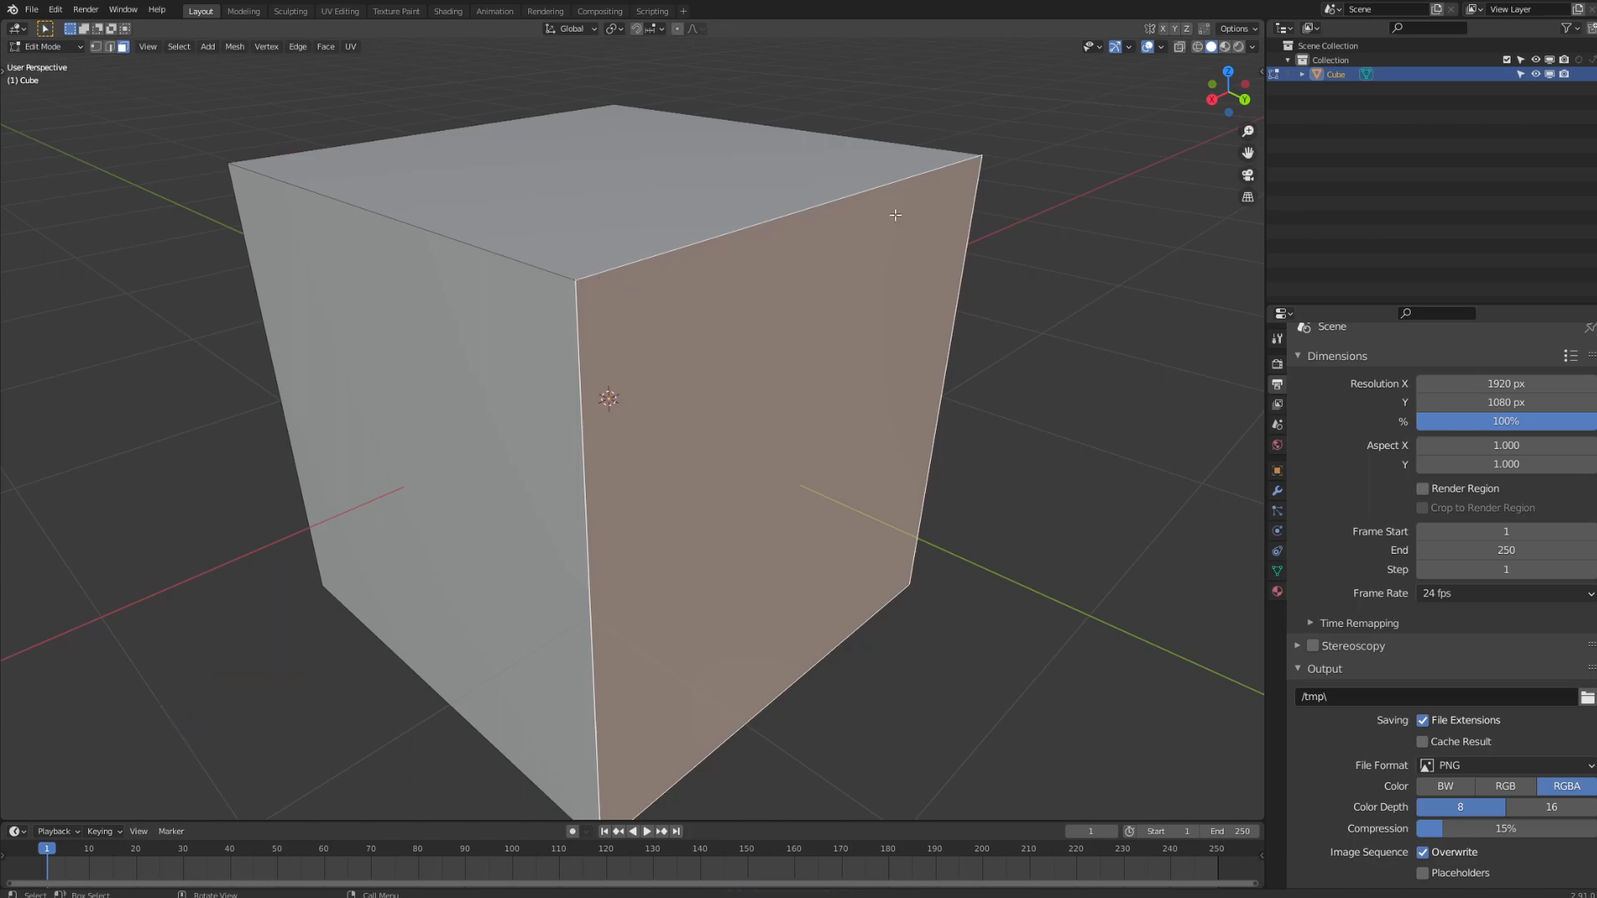
pyautogui.moveTo(828, 371); pyautogui.dragTo(866, 443, button='middle')
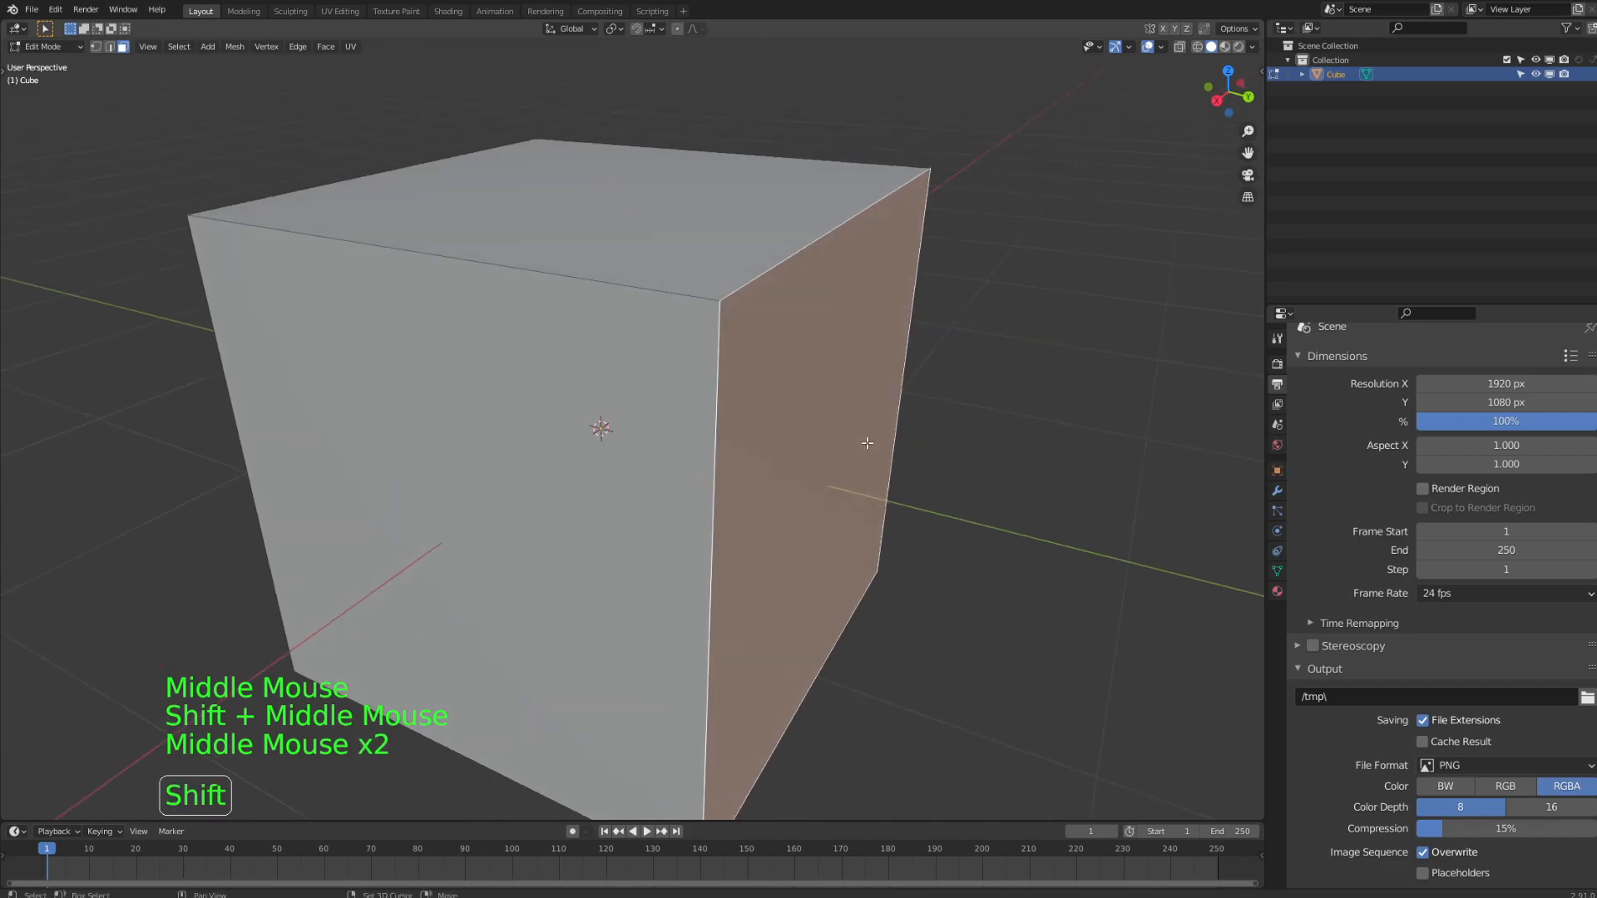
pyautogui.hotkey('shift', 'd')
pyautogui.rightClick(866, 443)
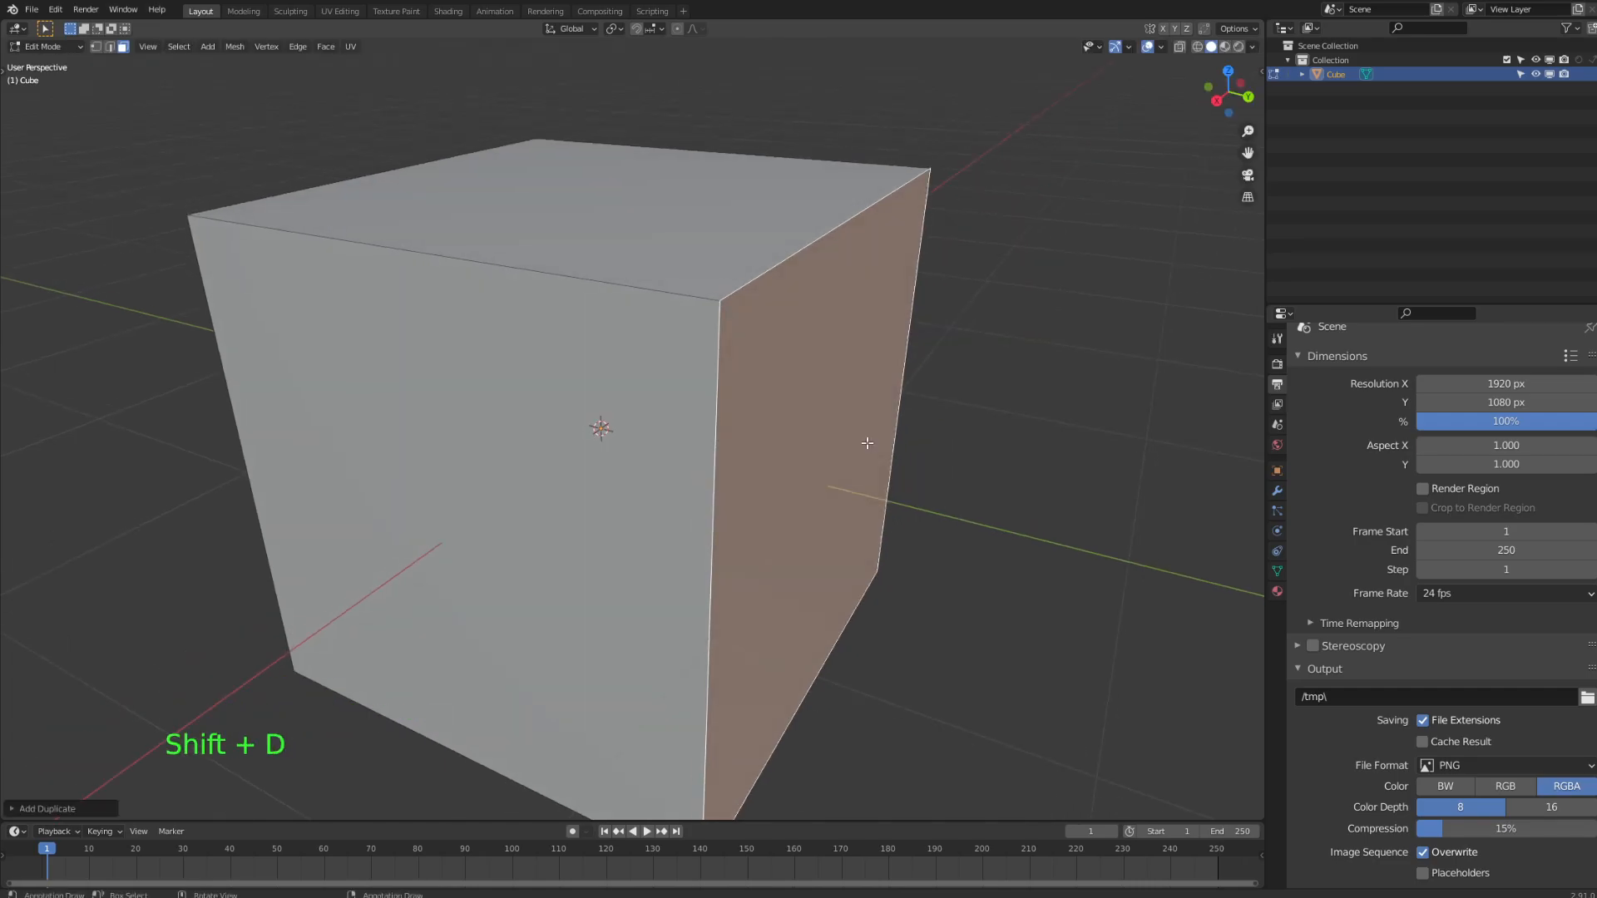
pyautogui.press('g')
pyautogui.press('y')
pyautogui.press('shift')
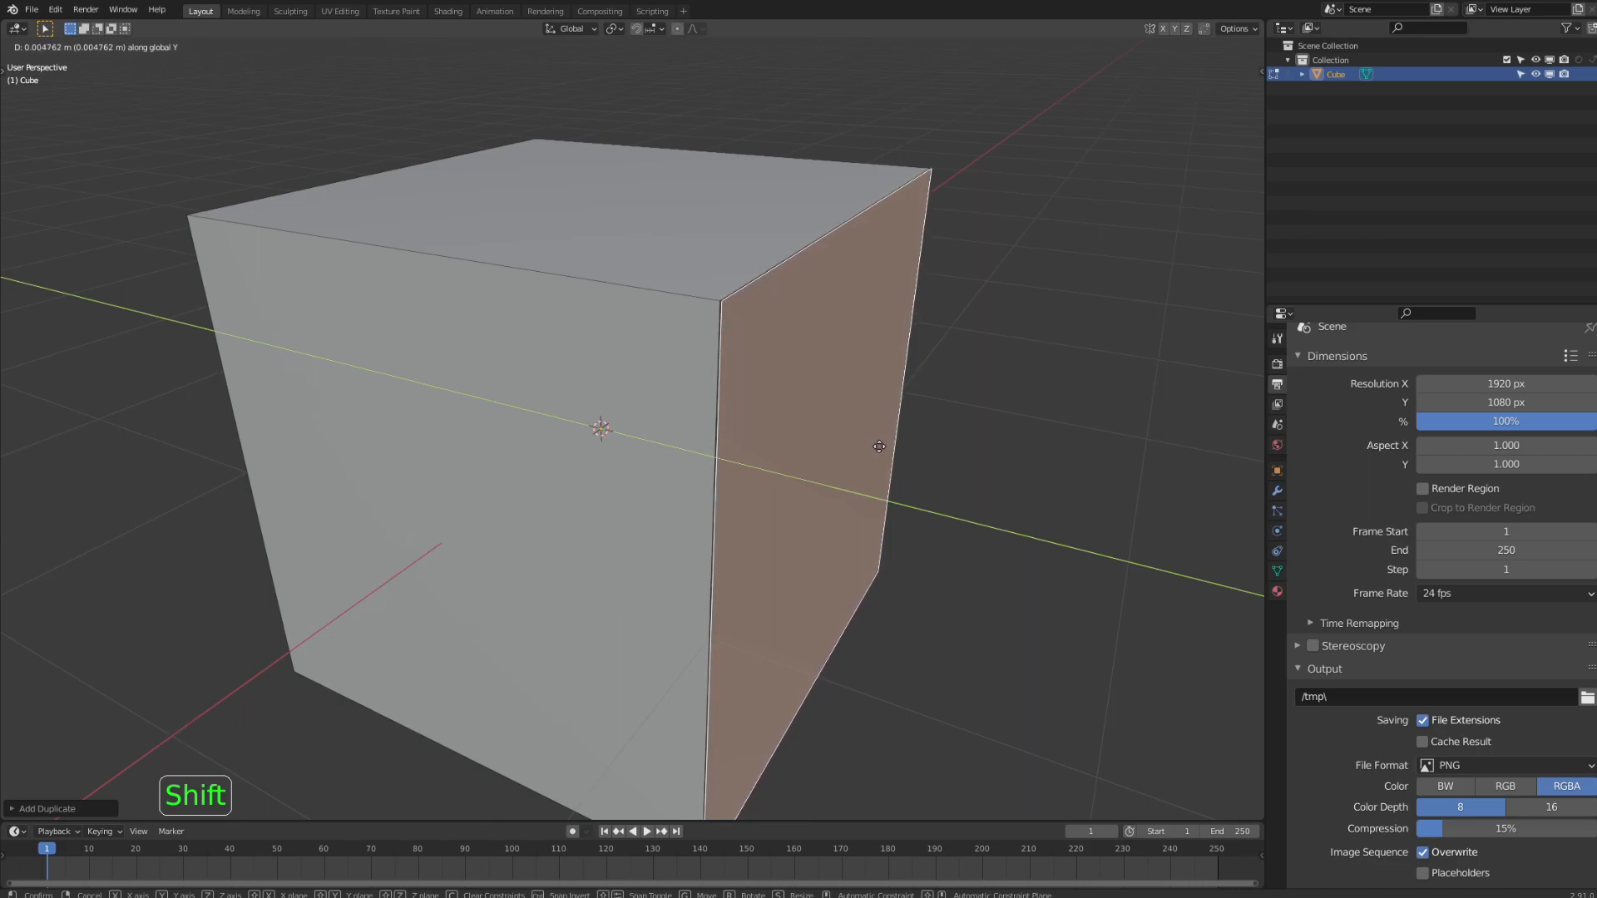
pyautogui.click(882, 447)
pyautogui.keyDown('shift'); pyautogui.moveTo(882, 447); pyautogui.dragTo(669, 473, button='middle'); pyautogui.keyUp('shift')
# - Inset the duplicated front face to form a wide border and adjust the inner face's scale
pyautogui.press('i')
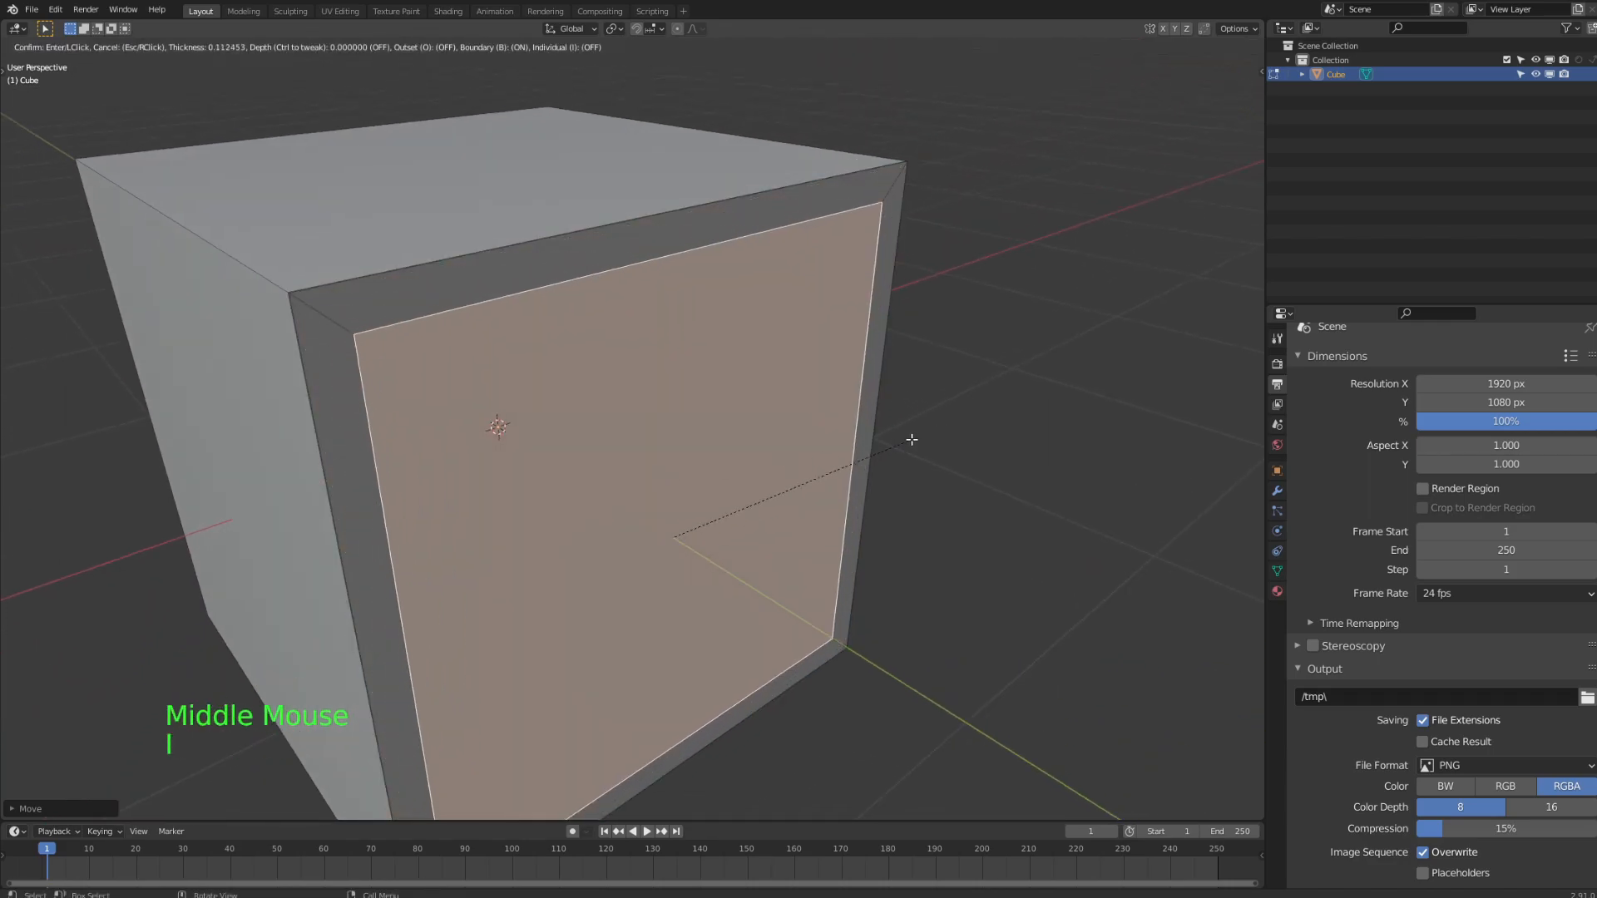
pyautogui.click(863, 444)
pyautogui.moveTo(859, 442); pyautogui.dragTo(806, 447, button='middle')
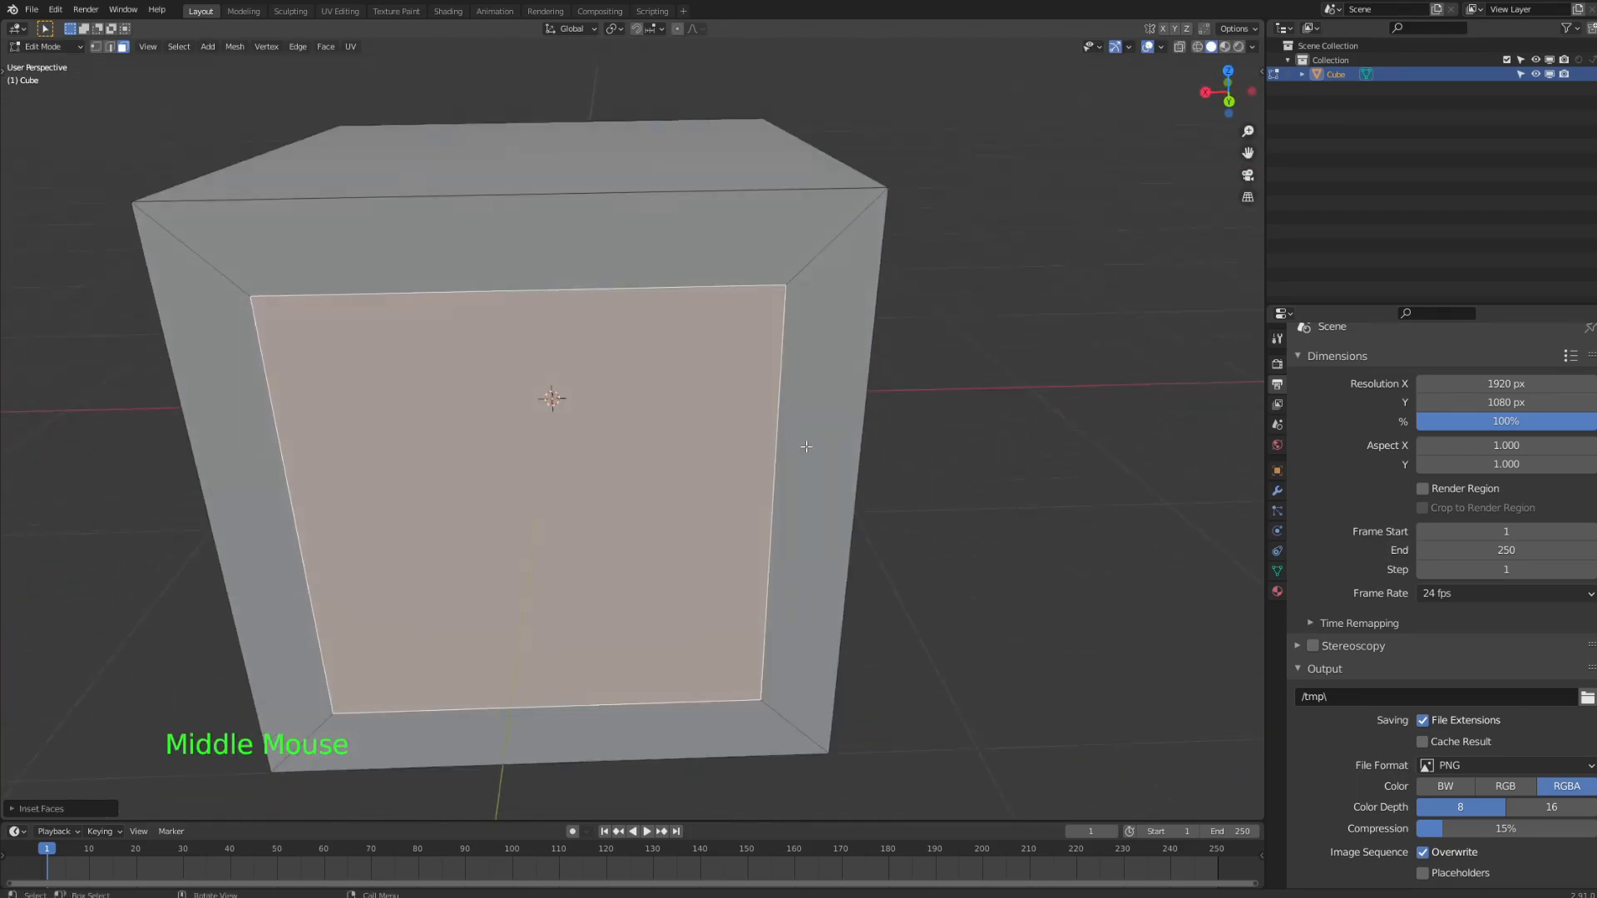
pyautogui.press('s')
pyautogui.click(934, 435)
pyautogui.moveTo(934, 435); pyautogui.dragTo(827, 452, button='middle')
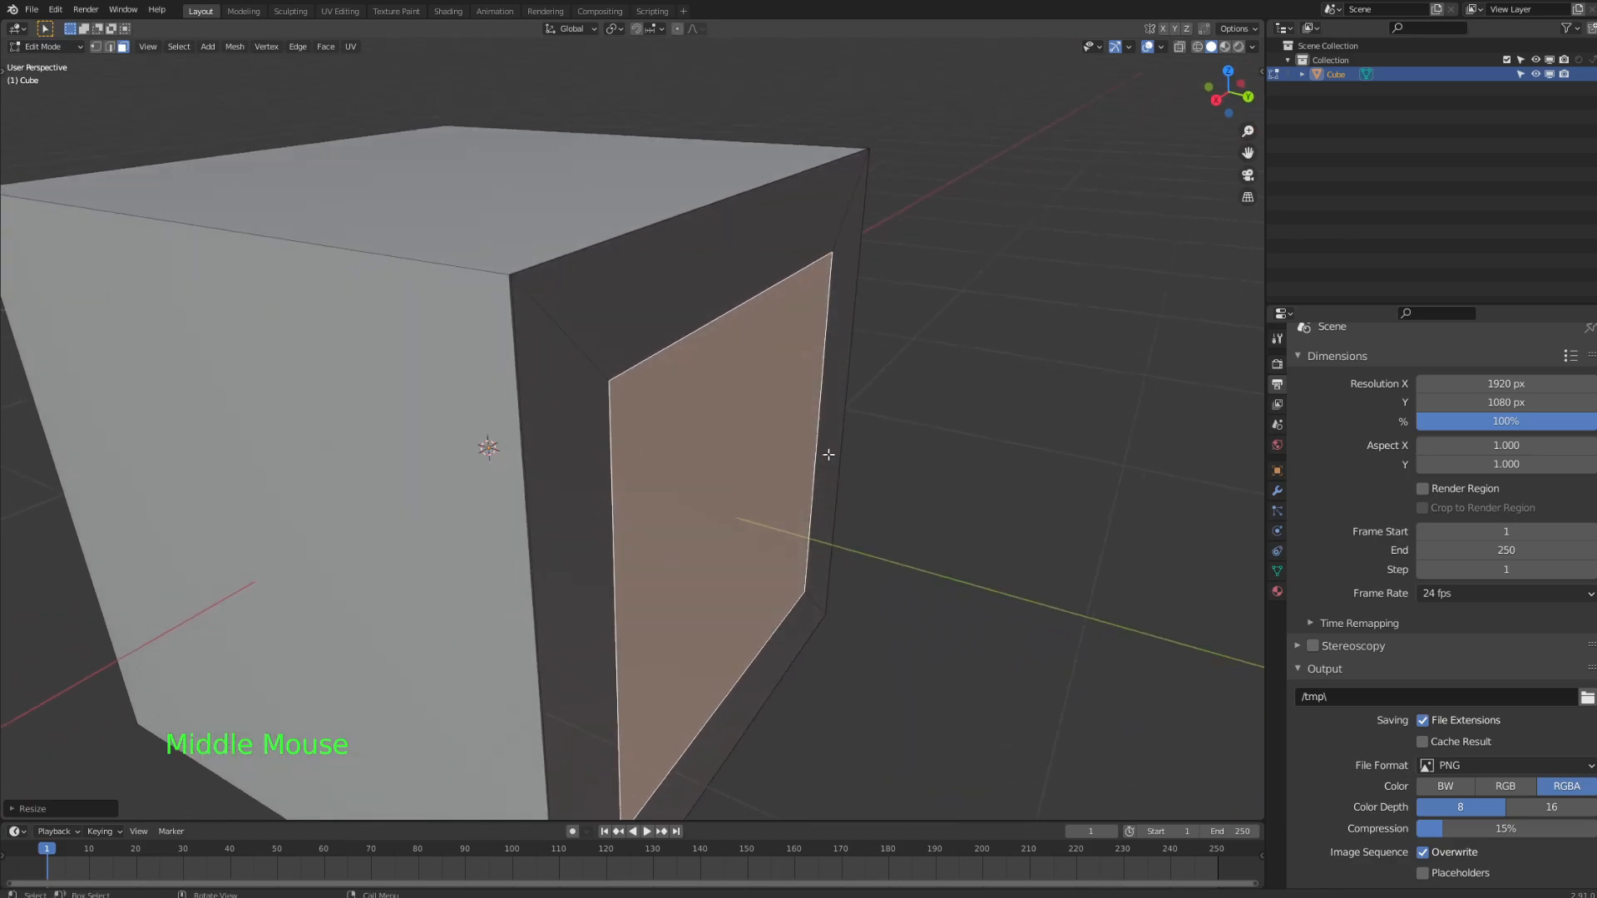
# - Select all faces linked to the inset panel and separate them from the cube as their own object
pyautogui.press('a')
pyautogui.press('Tab')
pyautogui.click(645, 306)
pyautogui.press('Tab')
pyautogui.click(641, 318)
pyautogui.hotkey('ctrl', 'l')
pyautogui.press('p')
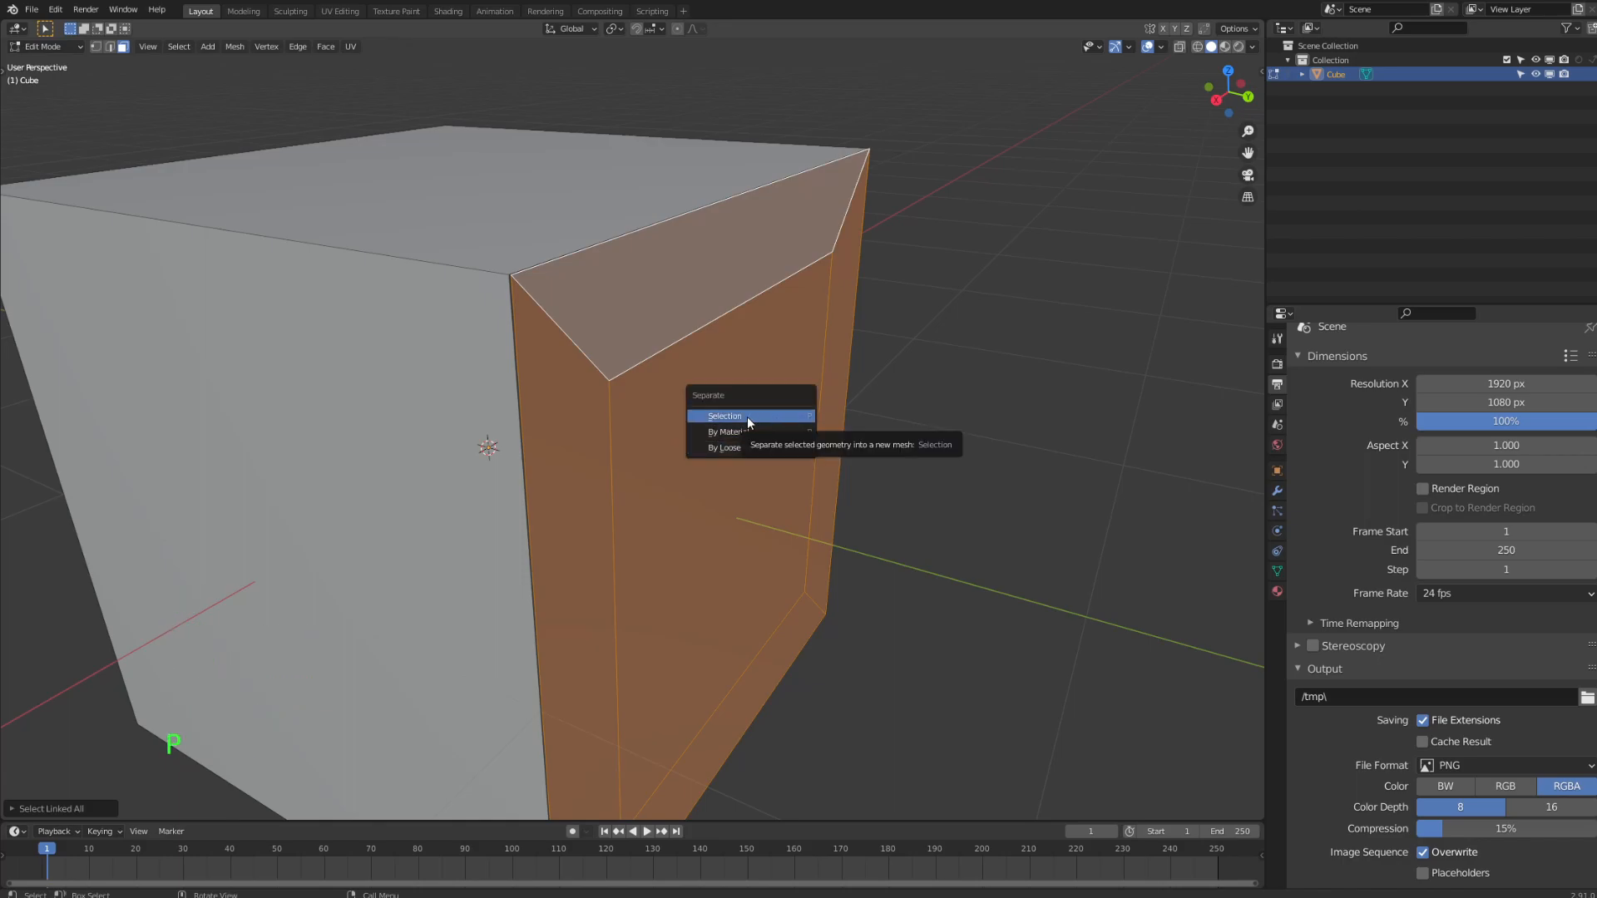
pyautogui.click(751, 417)
pyautogui.press('Tab')
pyautogui.click(817, 470)
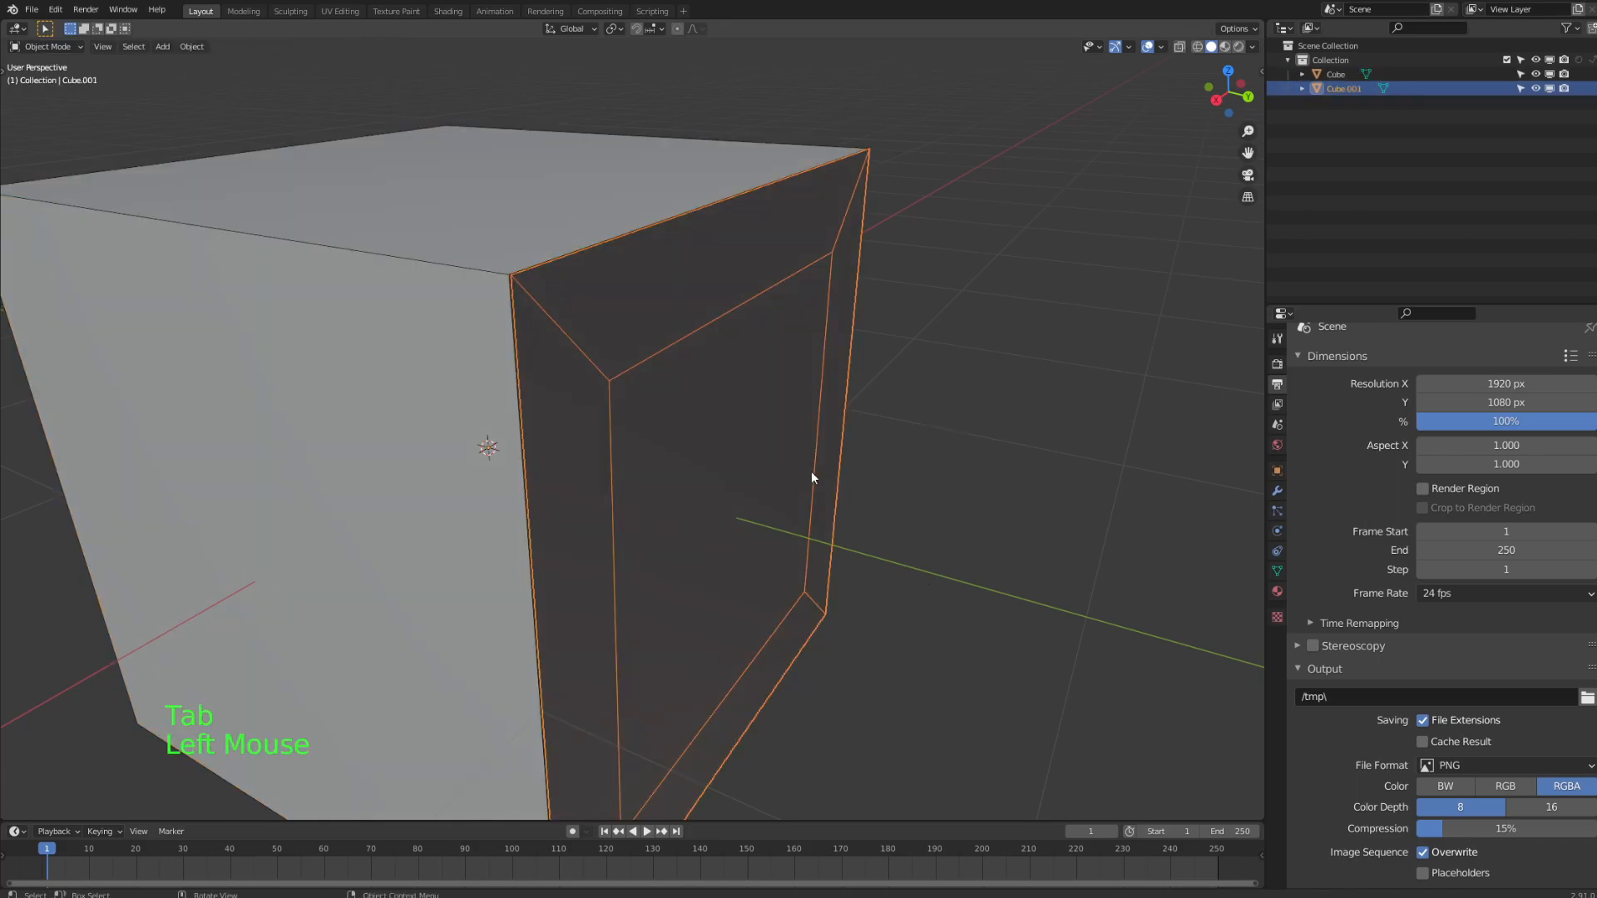
pyautogui.press('g')
pyautogui.hotkey('ctrl', 'z')
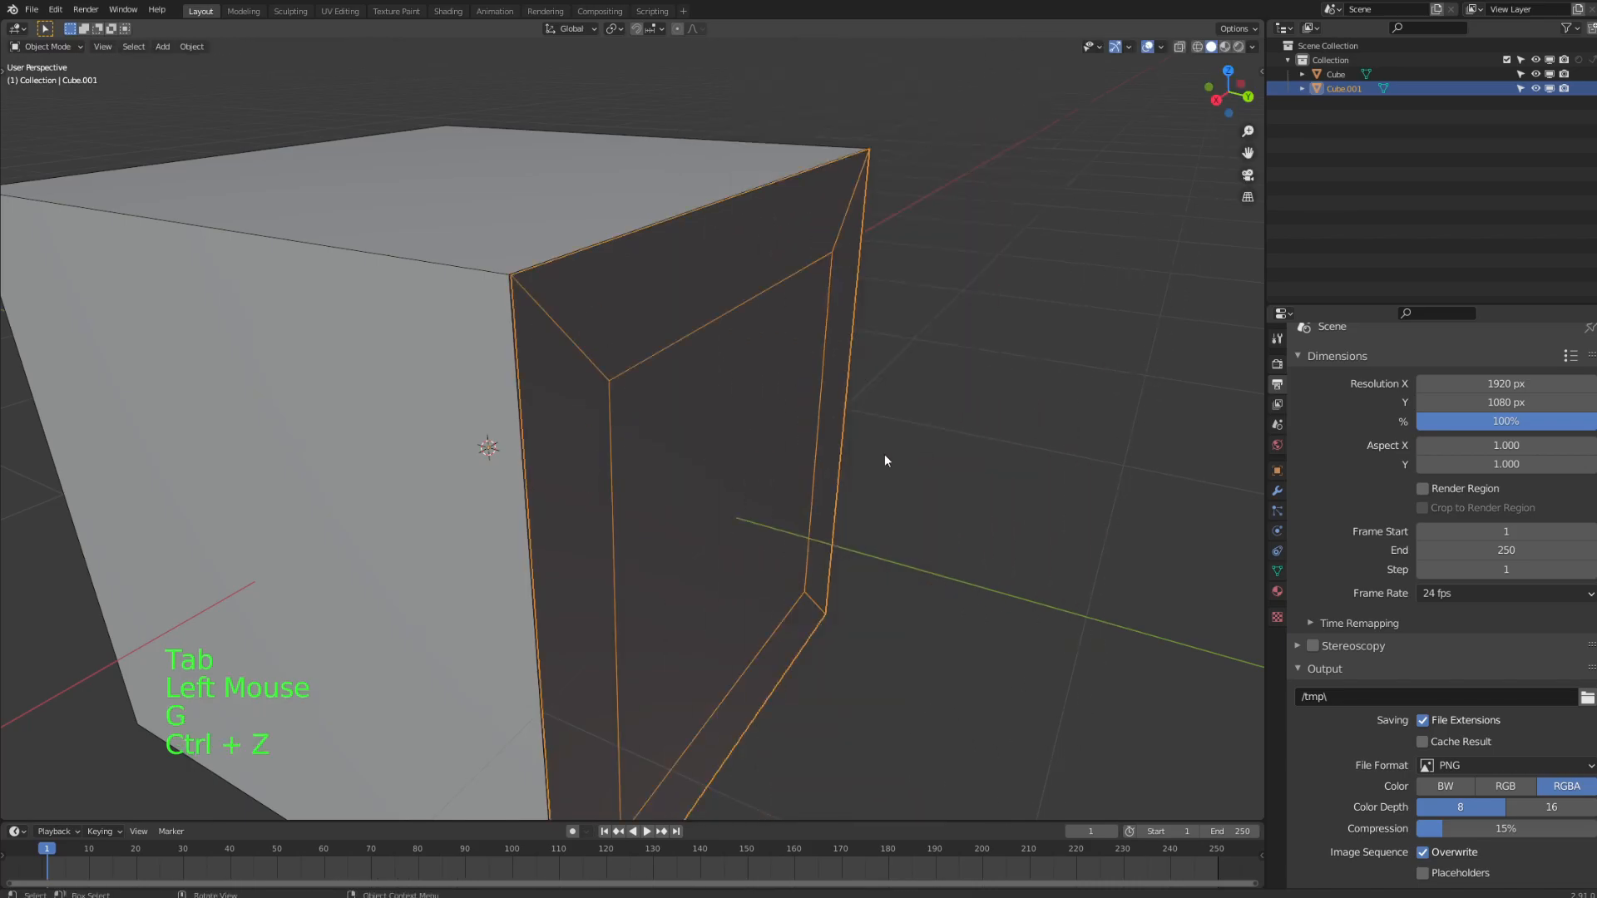
# - Delete the inner face of the separated panel, leaving an open square frame
pyautogui.keyDown('shift'); pyautogui.moveTo(842, 364); pyautogui.dragTo(741, 392, button='middle'); pyautogui.keyUp('shift')
pyautogui.press('Tab')
pyautogui.press('3')
pyautogui.click(627, 396)
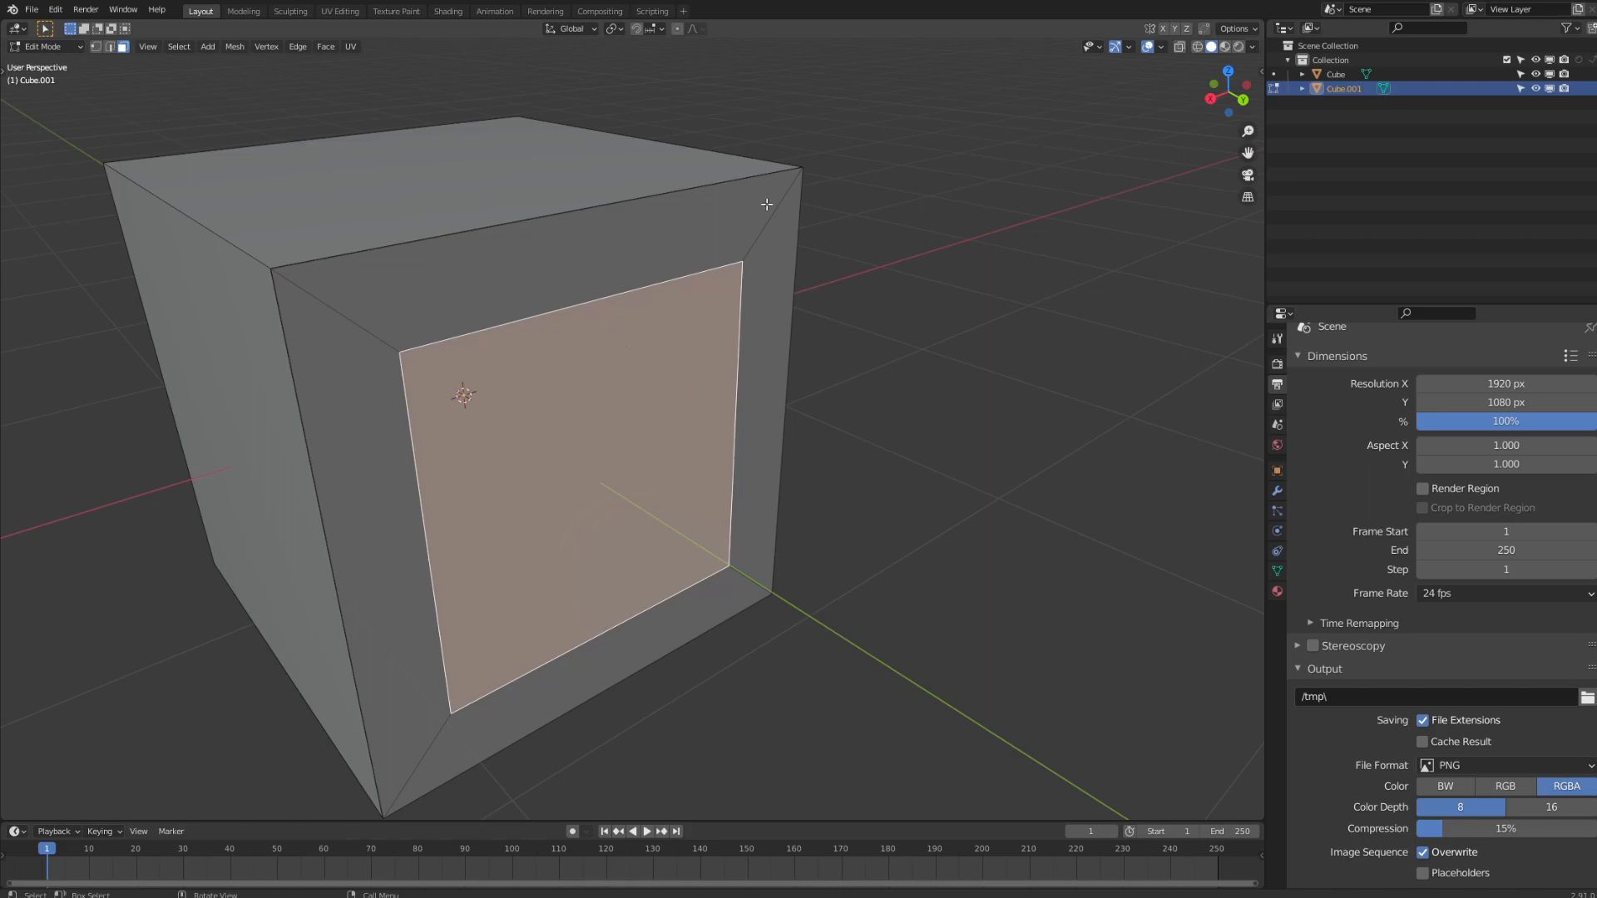
pyautogui.moveTo(423, 484); pyautogui.dragTo(782, 380, button='middle')
pyautogui.press('x')
pyautogui.click(817, 341)
pyautogui.press('Tab')
# - Move the frame object out in front of the cube
pyautogui.click(584, 461)
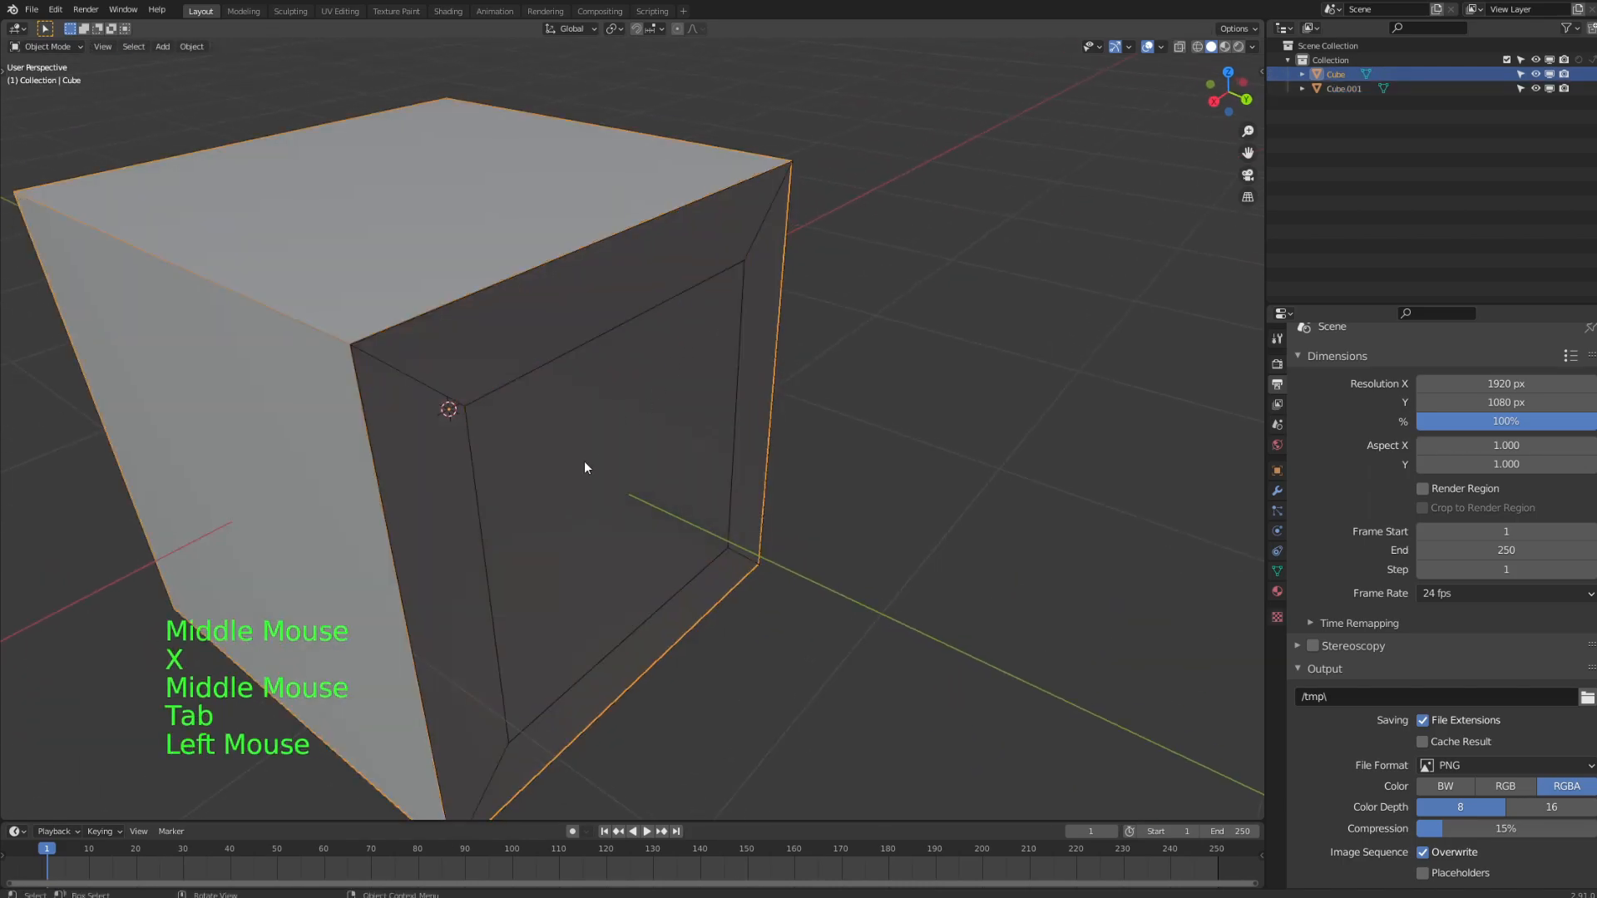
pyautogui.moveTo(584, 461); pyautogui.dragTo(612, 301, button='middle')
pyautogui.click(659, 296)
pyautogui.press('g')
pyautogui.click(873, 342)
# - Enter Edit Mode on the cube and select its front face
pyautogui.click(624, 378)
pyautogui.moveTo(624, 378); pyautogui.dragTo(580, 389, button='middle')
pyautogui.press('Tab')
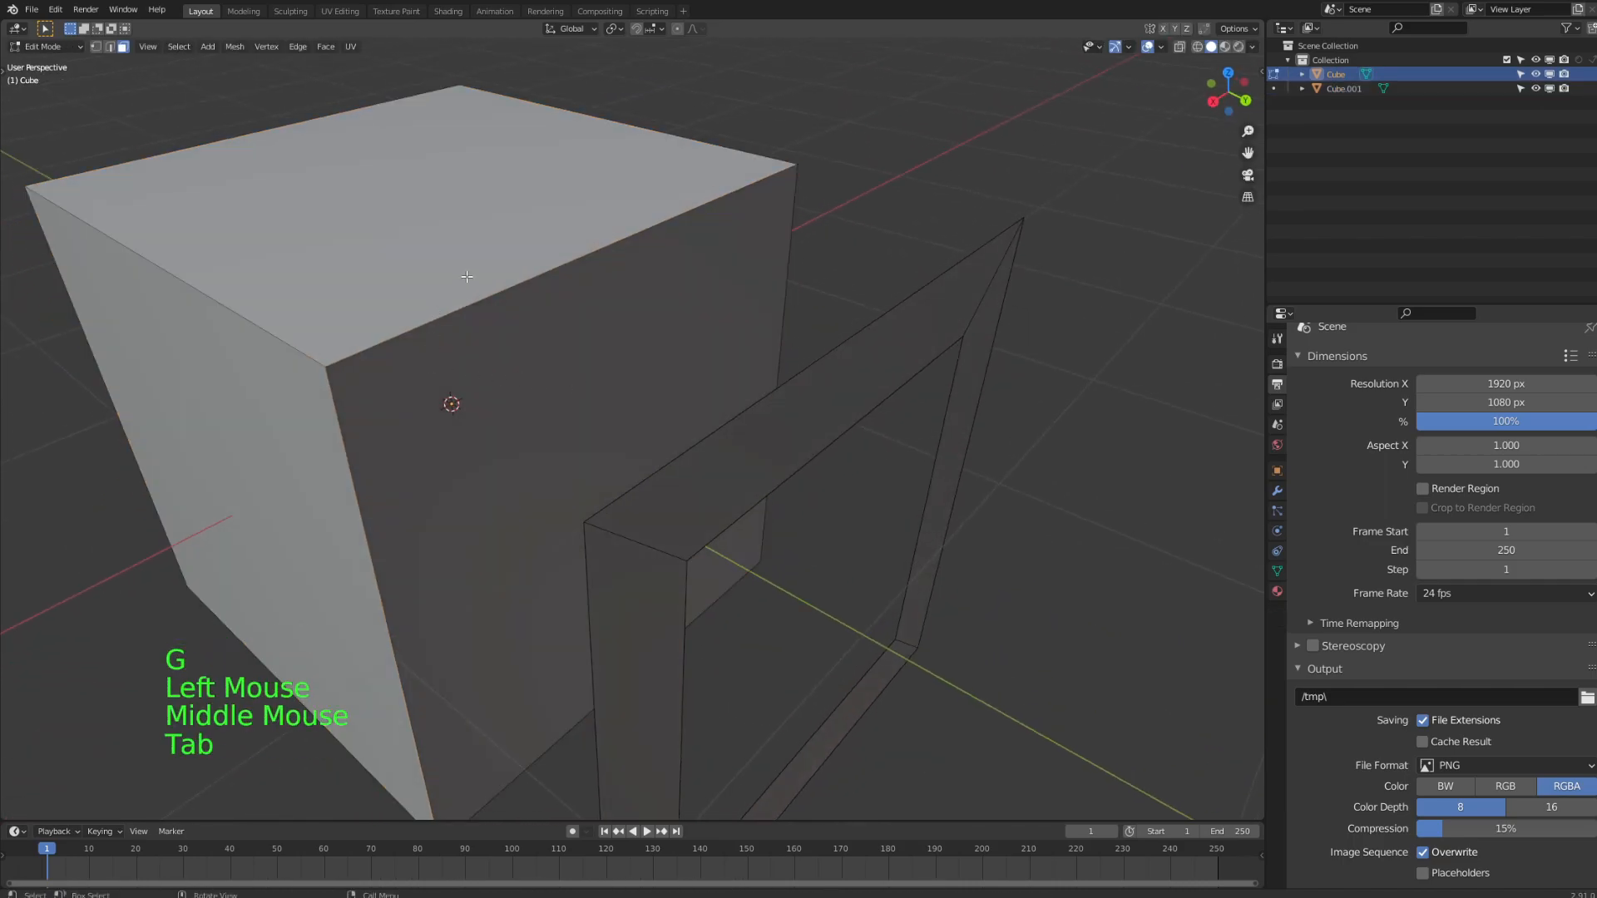
pyautogui.moveTo(697, 358); pyautogui.dragTo(482, 390, button='middle')
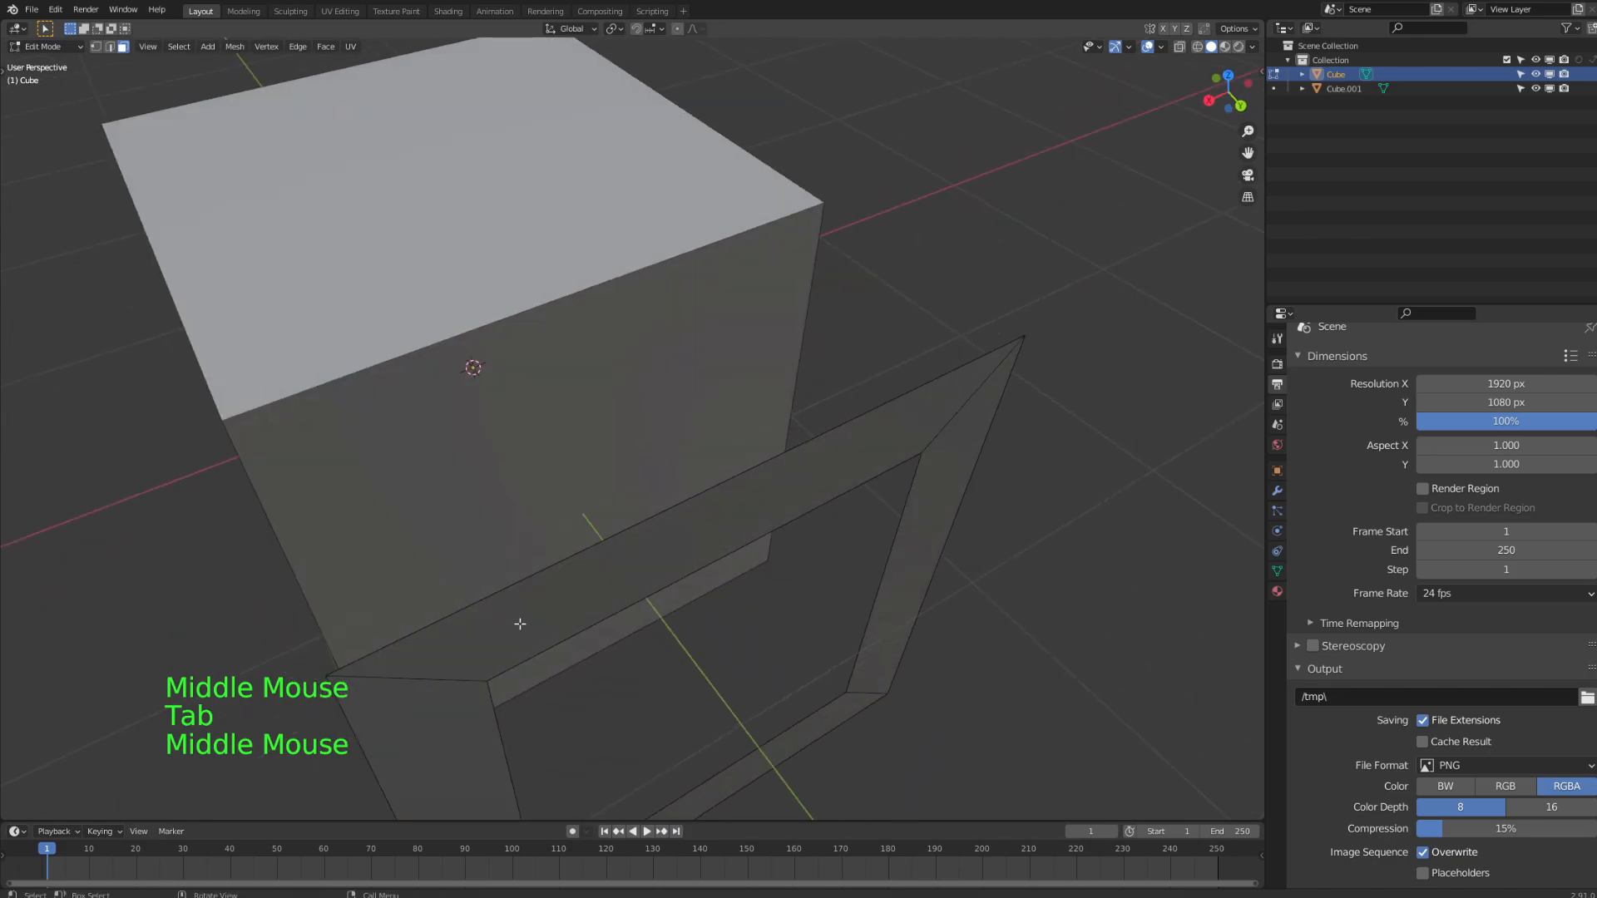
pyautogui.click(555, 365)
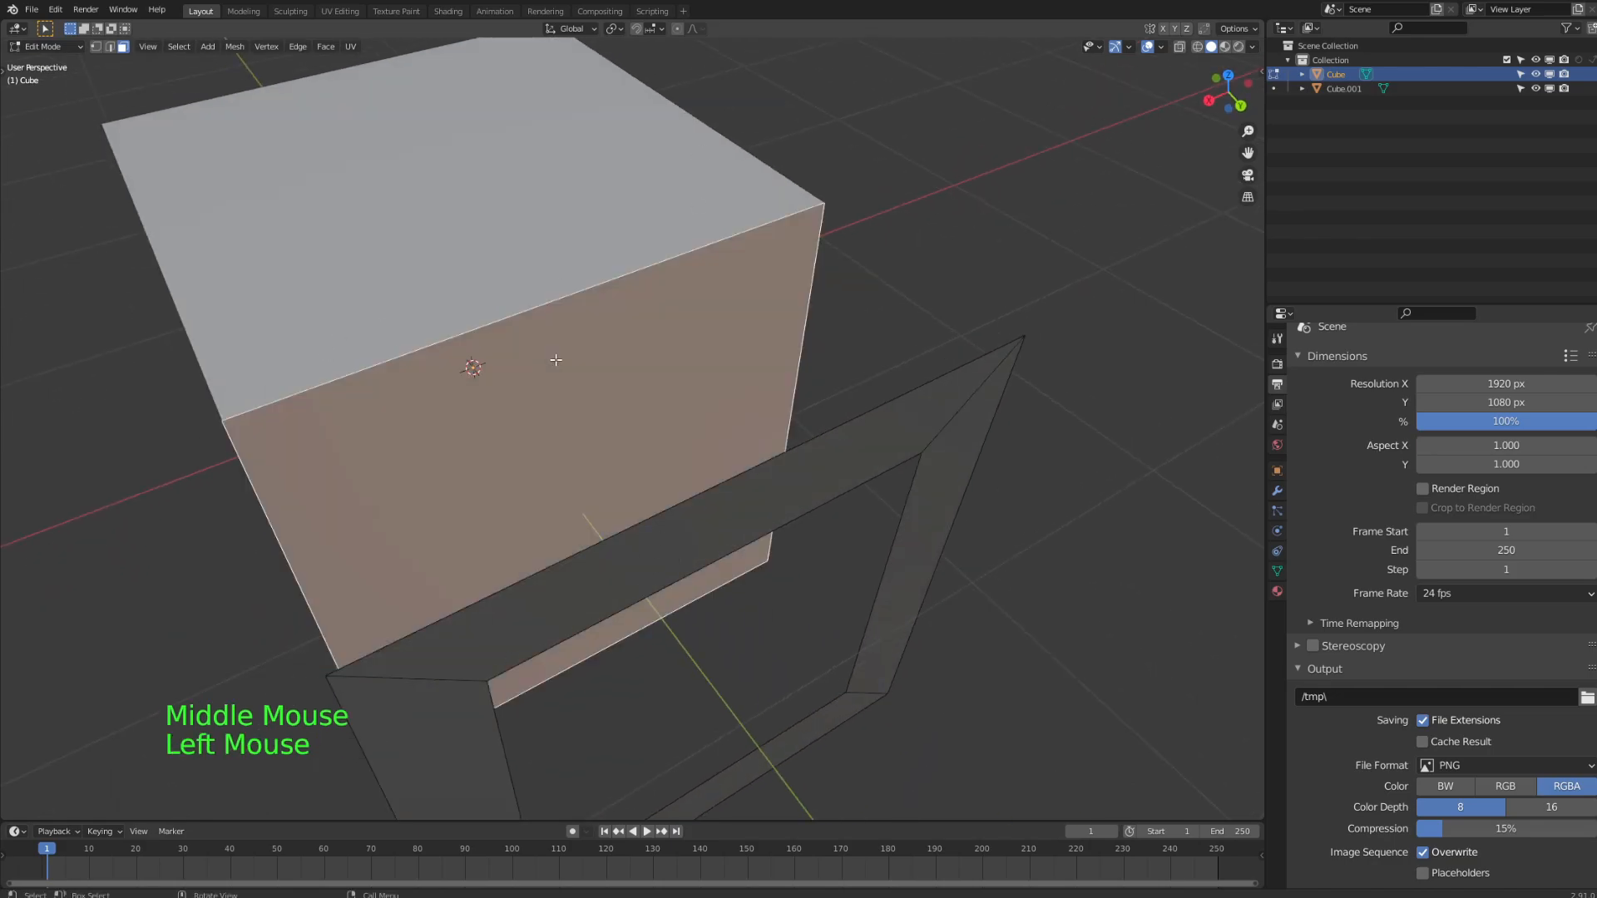
pyautogui.hotkey('ctrl', 'r')
pyautogui.scroll(3, 512, 344)
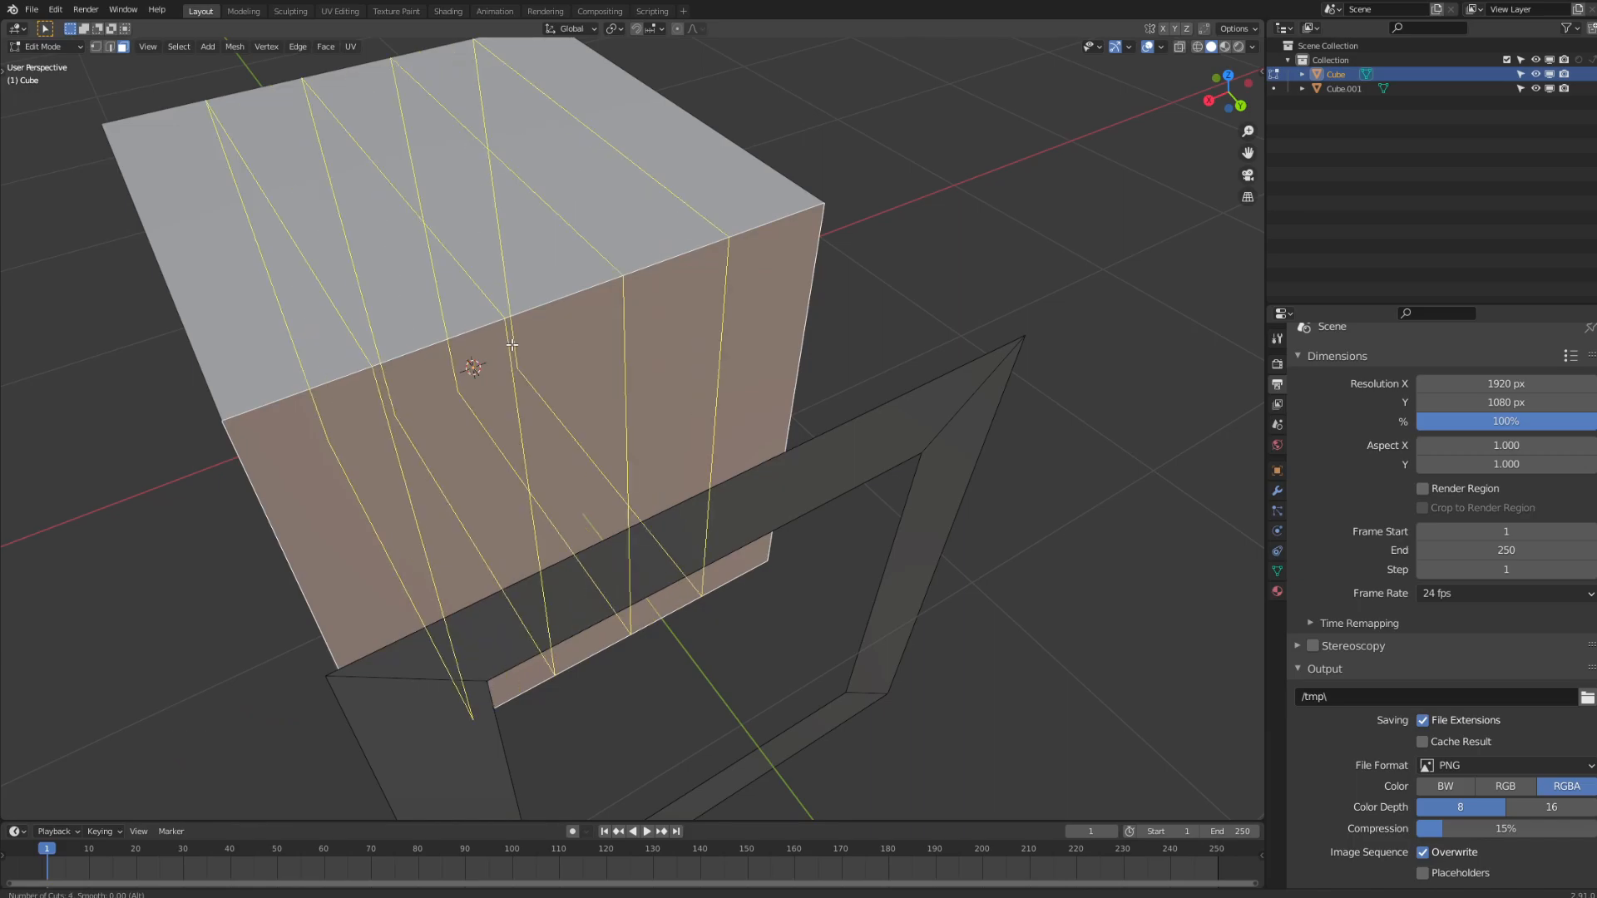
pyautogui.click(512, 345)
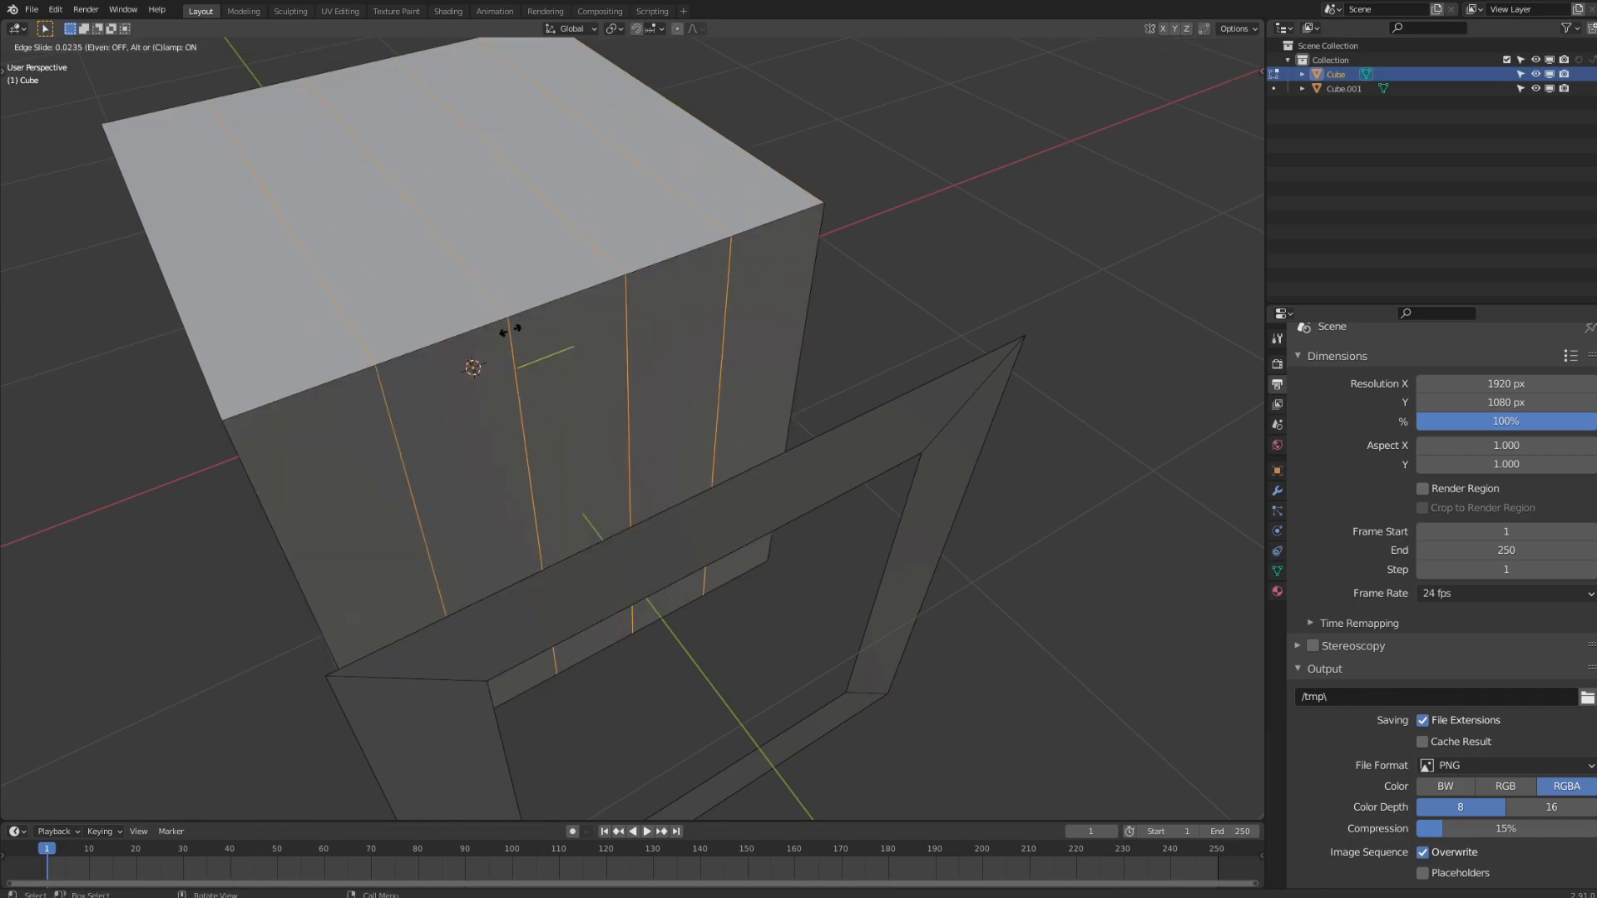
pyautogui.hotkey('ctrl', 'z')
# - Add four evenly spaced vertical loop cuts across the cube's front face without sliding them
pyautogui.hotkey('ctrl', 'r')
pyautogui.scroll(3, 523, 328)
pyautogui.click(523, 328)
pyautogui.rightClick(522, 333)
pyautogui.moveTo(520, 335); pyautogui.dragTo(605, 357, button='middle')
# - Save the file and duplicate the cube's five front strip faces, offsetting the copy slightly outward from the cube
pyautogui.press('3')
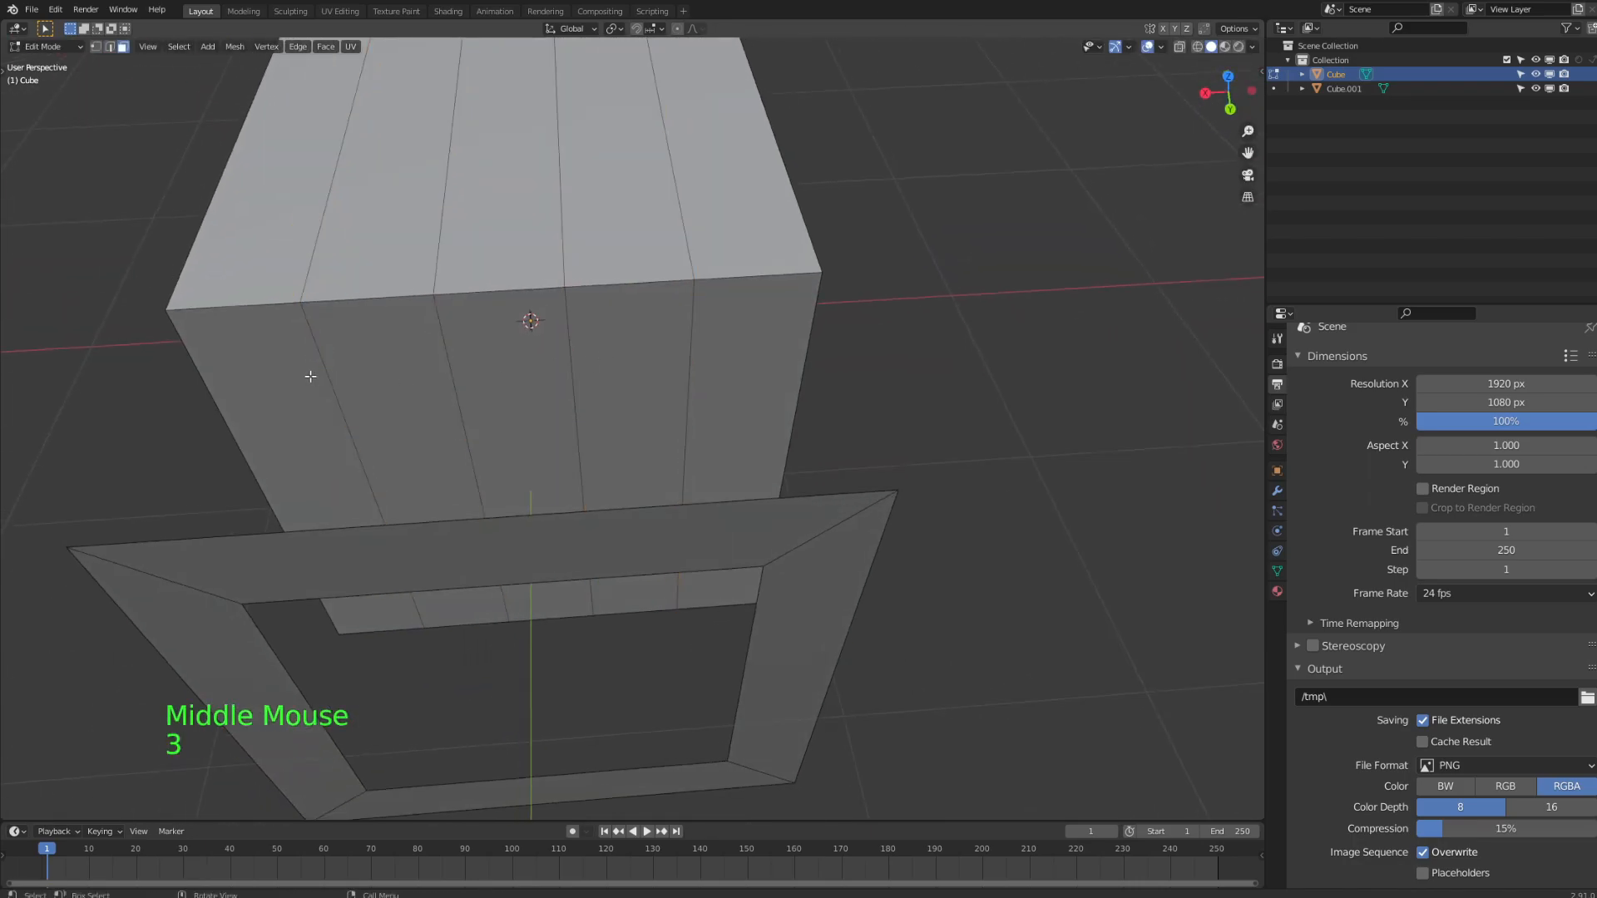
pyautogui.click(309, 376)
pyautogui.keyDown('shift'); pyautogui.click(419, 383); pyautogui.keyUp('shift')
pyautogui.keyDown('shift'); pyautogui.click(535, 379); pyautogui.keyUp('shift')
pyautogui.keyDown('shift'); pyautogui.click(654, 368); pyautogui.keyUp('shift')
pyautogui.keyDown('shift'); pyautogui.click(747, 362); pyautogui.keyUp('shift')
pyautogui.moveTo(746, 361); pyautogui.dragTo(724, 416, button='middle')
pyautogui.hotkey('ctrl', 's')
pyautogui.hotkey('shift', 'd')
pyautogui.click(742, 413)
pyautogui.press('g')
pyautogui.keyDown('shift'); pyautogui.click(759, 413); pyautogui.keyUp('shift')
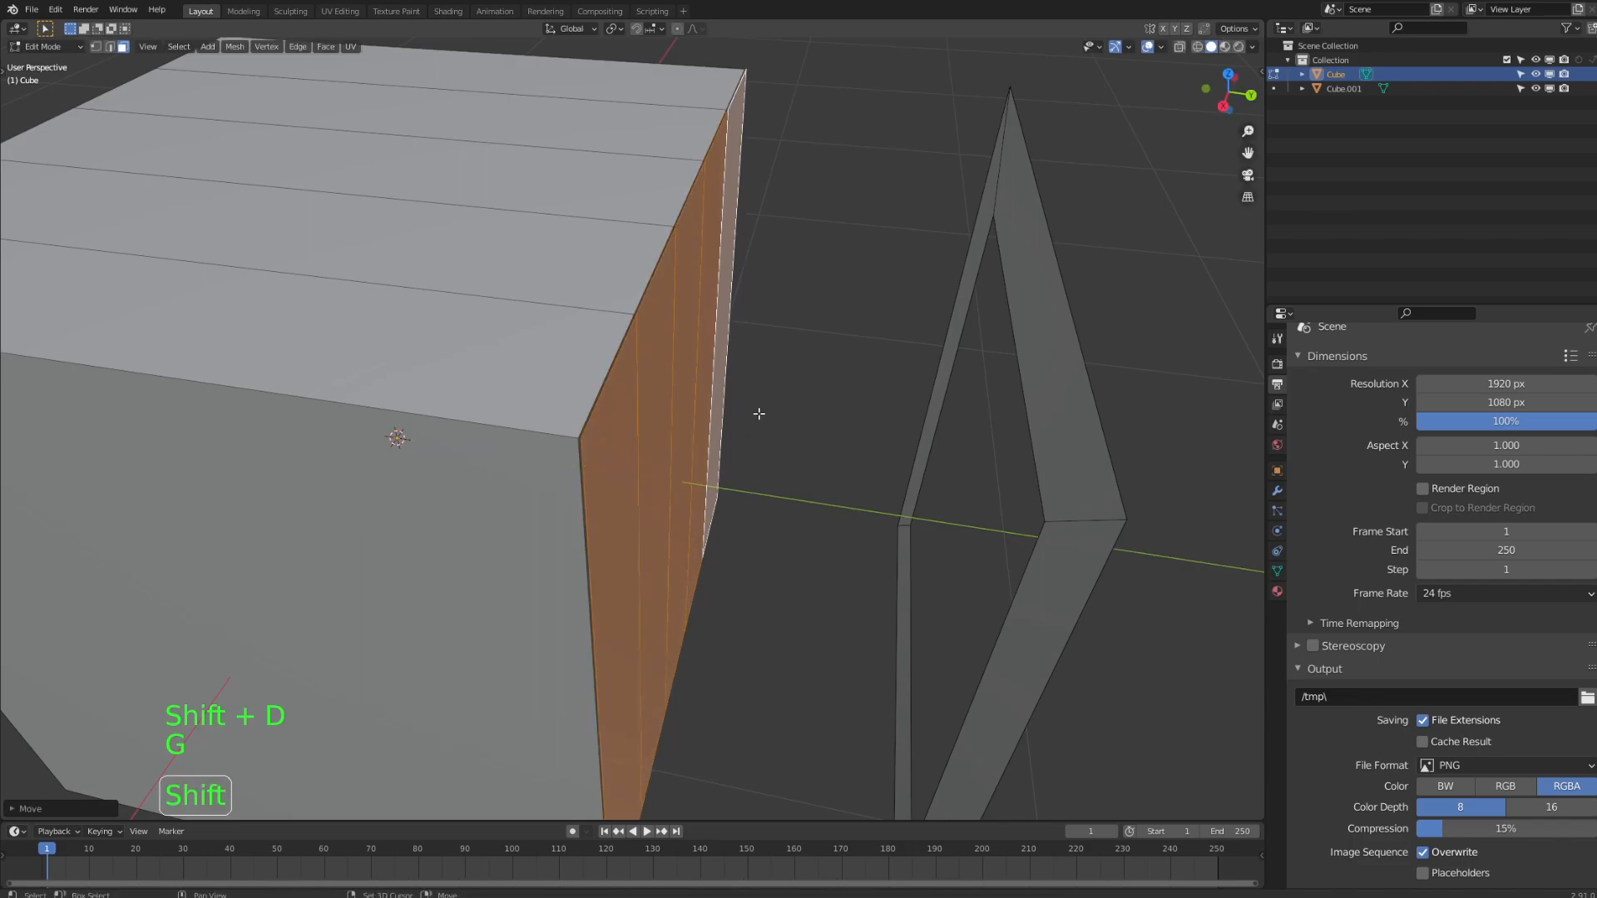
# - Dissolve the four edge loops running around the original cube, keeping the duplicated front strips
pyautogui.click(542, 337)
pyautogui.press('Tab')
pyautogui.click(471, 347)
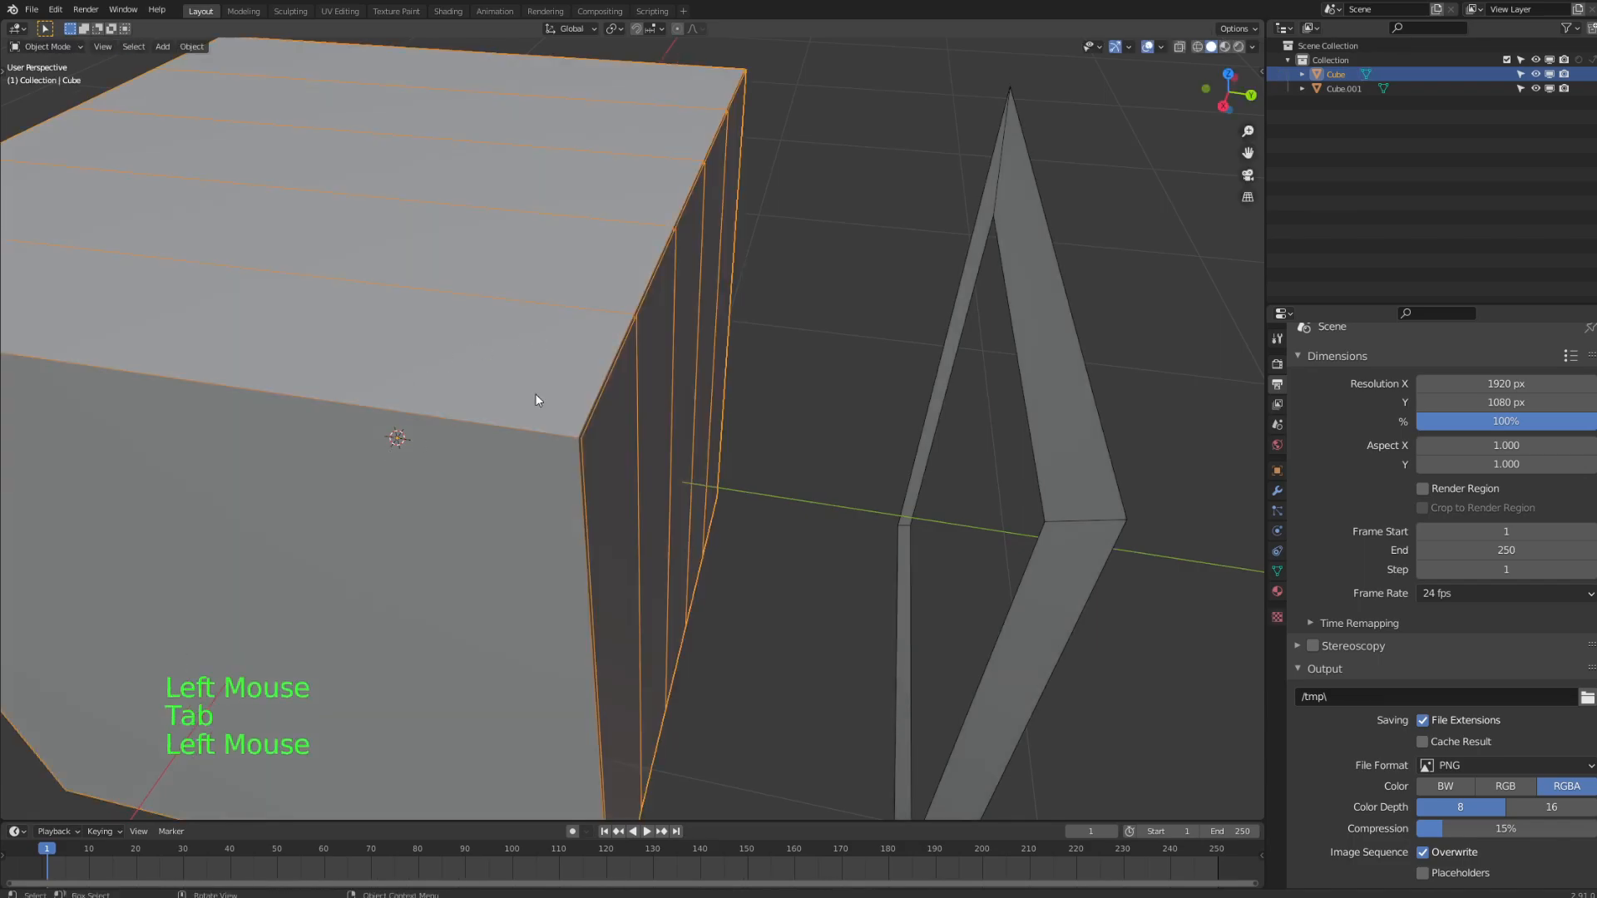
pyautogui.press('Tab')
pyautogui.press('2')
pyautogui.click(266, 271)
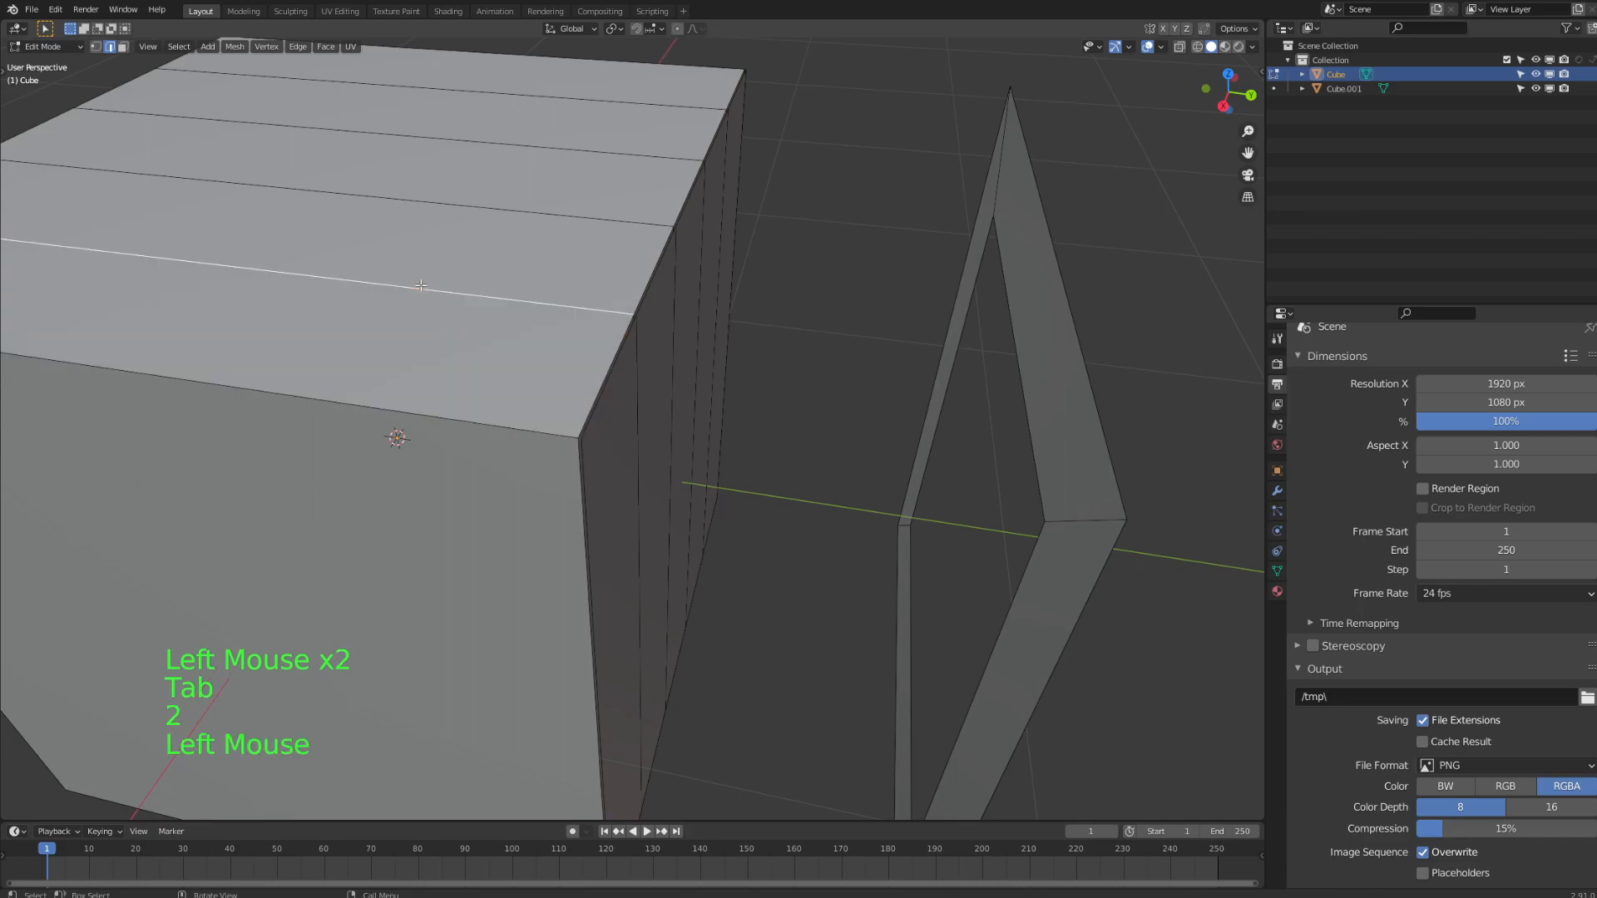
pyautogui.keyDown('alt'); pyautogui.click(466, 295); pyautogui.keyUp('alt')
pyautogui.keyDown('alt'); pyautogui.keyDown('shift'); pyautogui.click(485, 210); pyautogui.keyUp('shift'); pyautogui.keyUp('alt')
pyautogui.keyDown('alt'); pyautogui.keyDown('shift'); pyautogui.click(486, 143); pyautogui.keyUp('shift'); pyautogui.keyUp('alt')
pyautogui.keyDown('alt'); pyautogui.keyDown('shift'); pyautogui.click(486, 92); pyautogui.keyUp('shift'); pyautogui.keyUp('alt')
pyautogui.moveTo(485, 91); pyautogui.dragTo(480, 198, button='middle')
pyautogui.press('x')
pyautogui.moveTo(436, 256); pyautogui.dragTo(466, 433, button='middle')
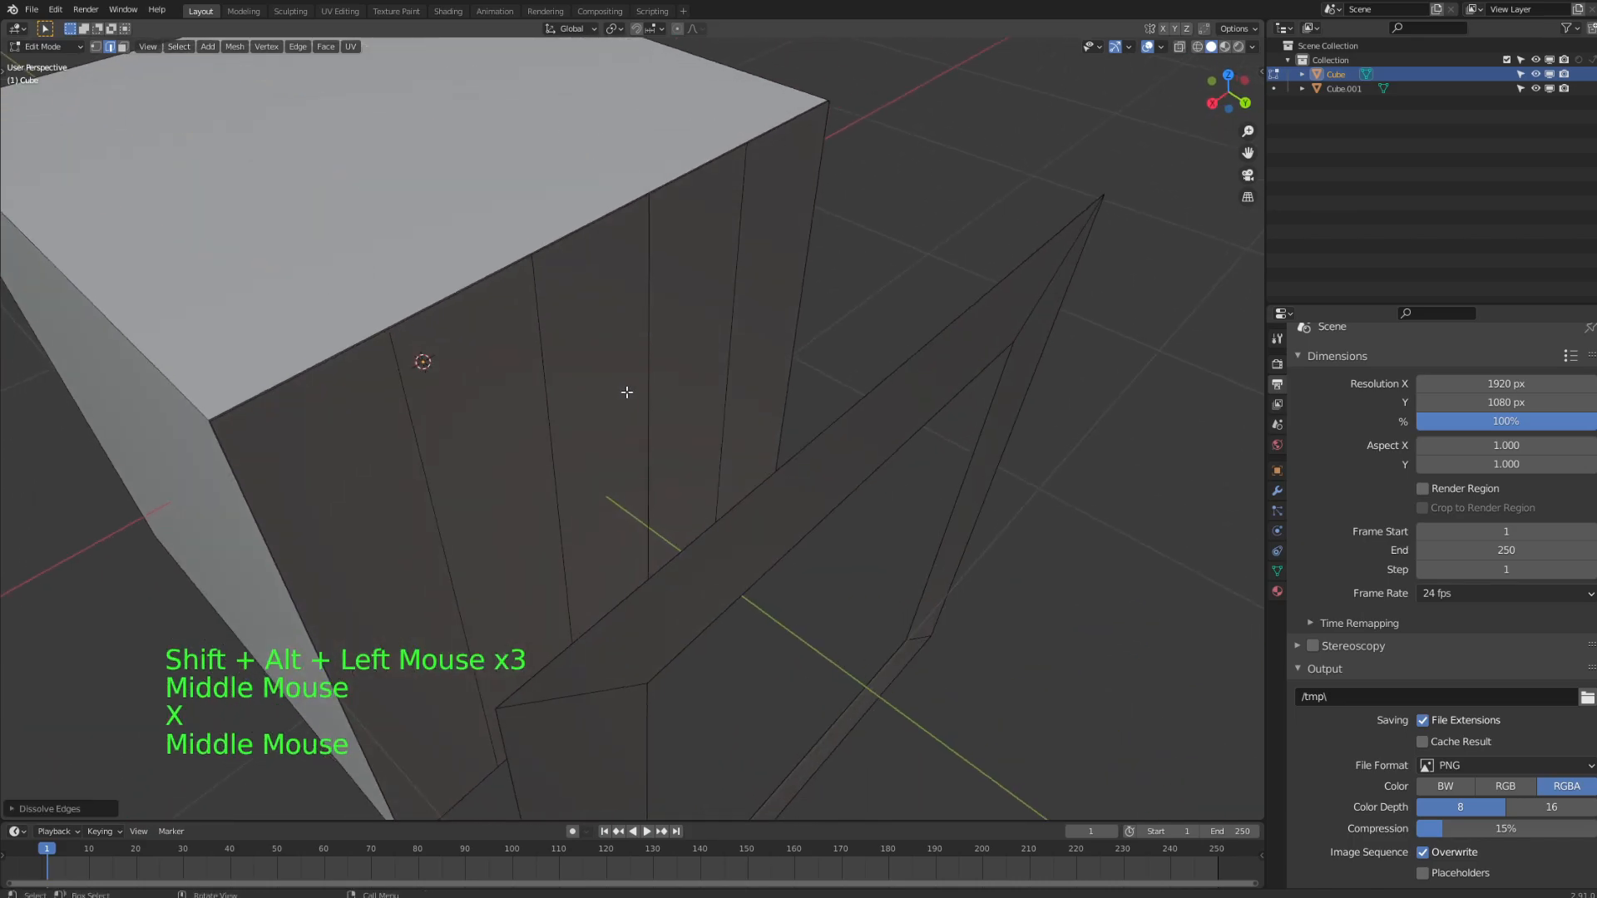
# - Inset the faces of the five separated front plank objects slightly, all together in Edit Mode
pyautogui.press('Tab')
pyautogui.click(467, 436)
pyautogui.moveTo(552, 468); pyautogui.dragTo(589, 454, button='middle')
pyautogui.press('Tab')
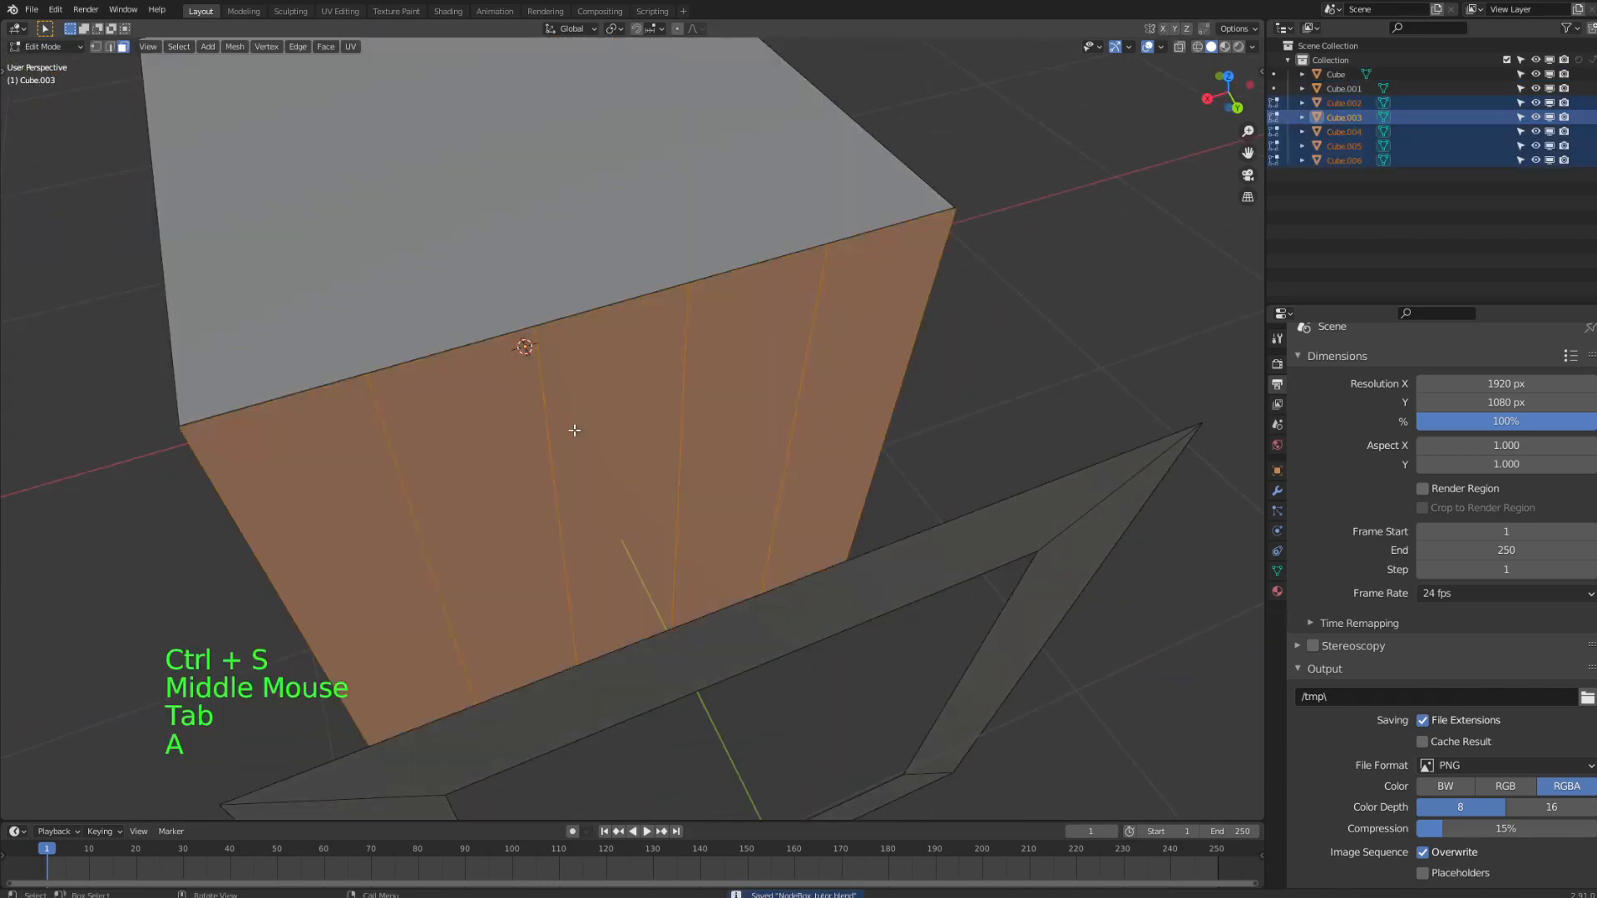
pyautogui.moveTo(574, 430); pyautogui.dragTo(776, 437, button='middle')
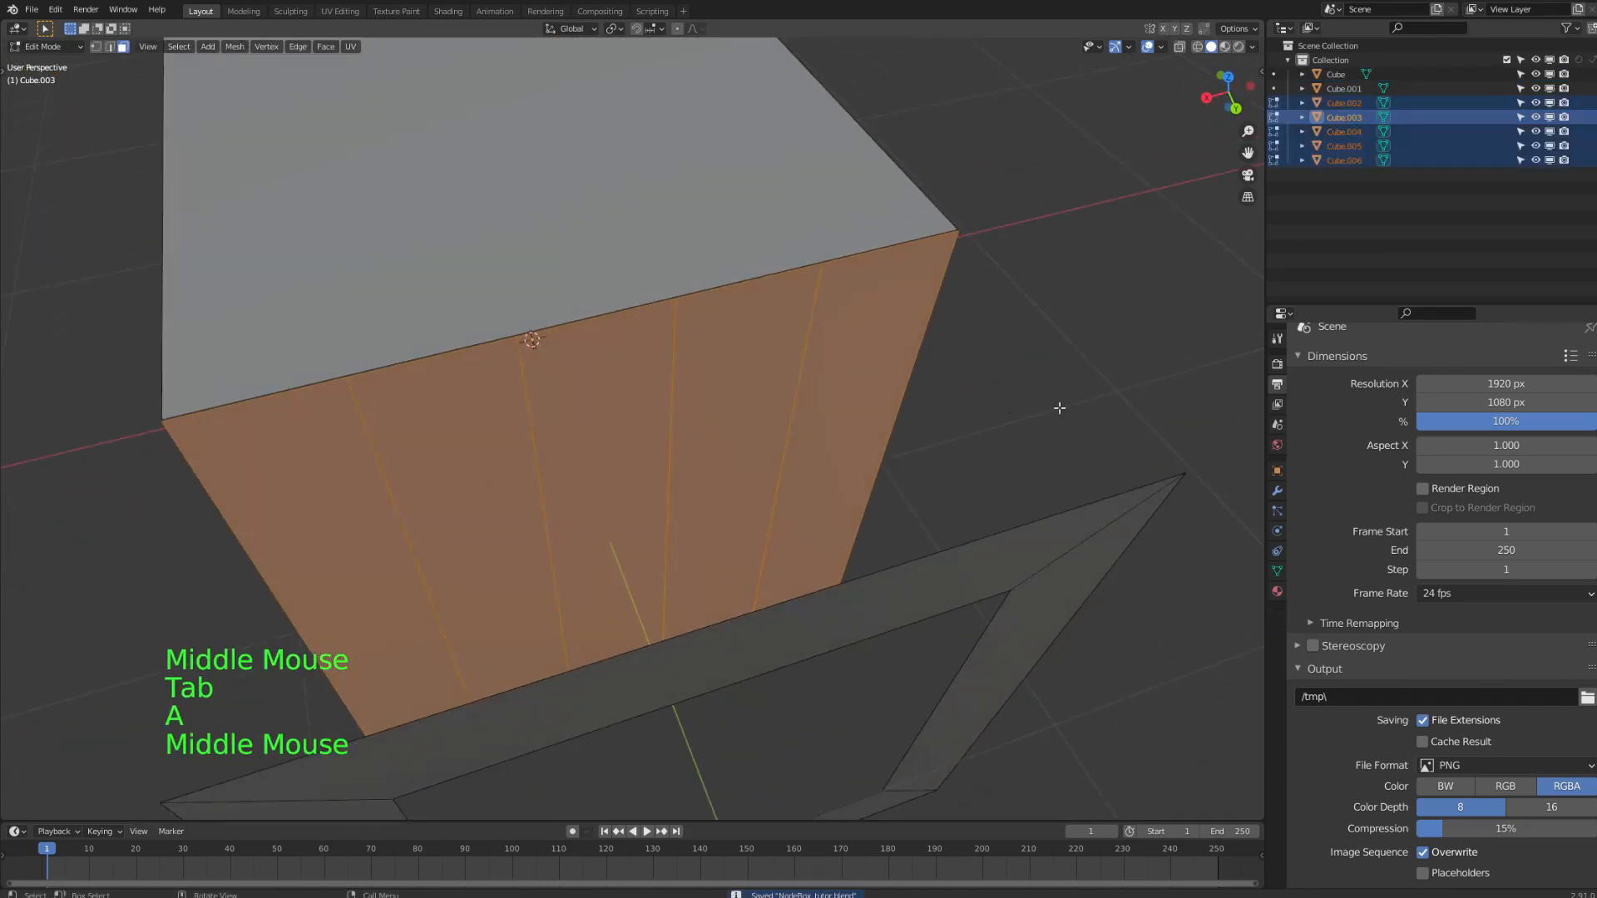
pyautogui.press('i')
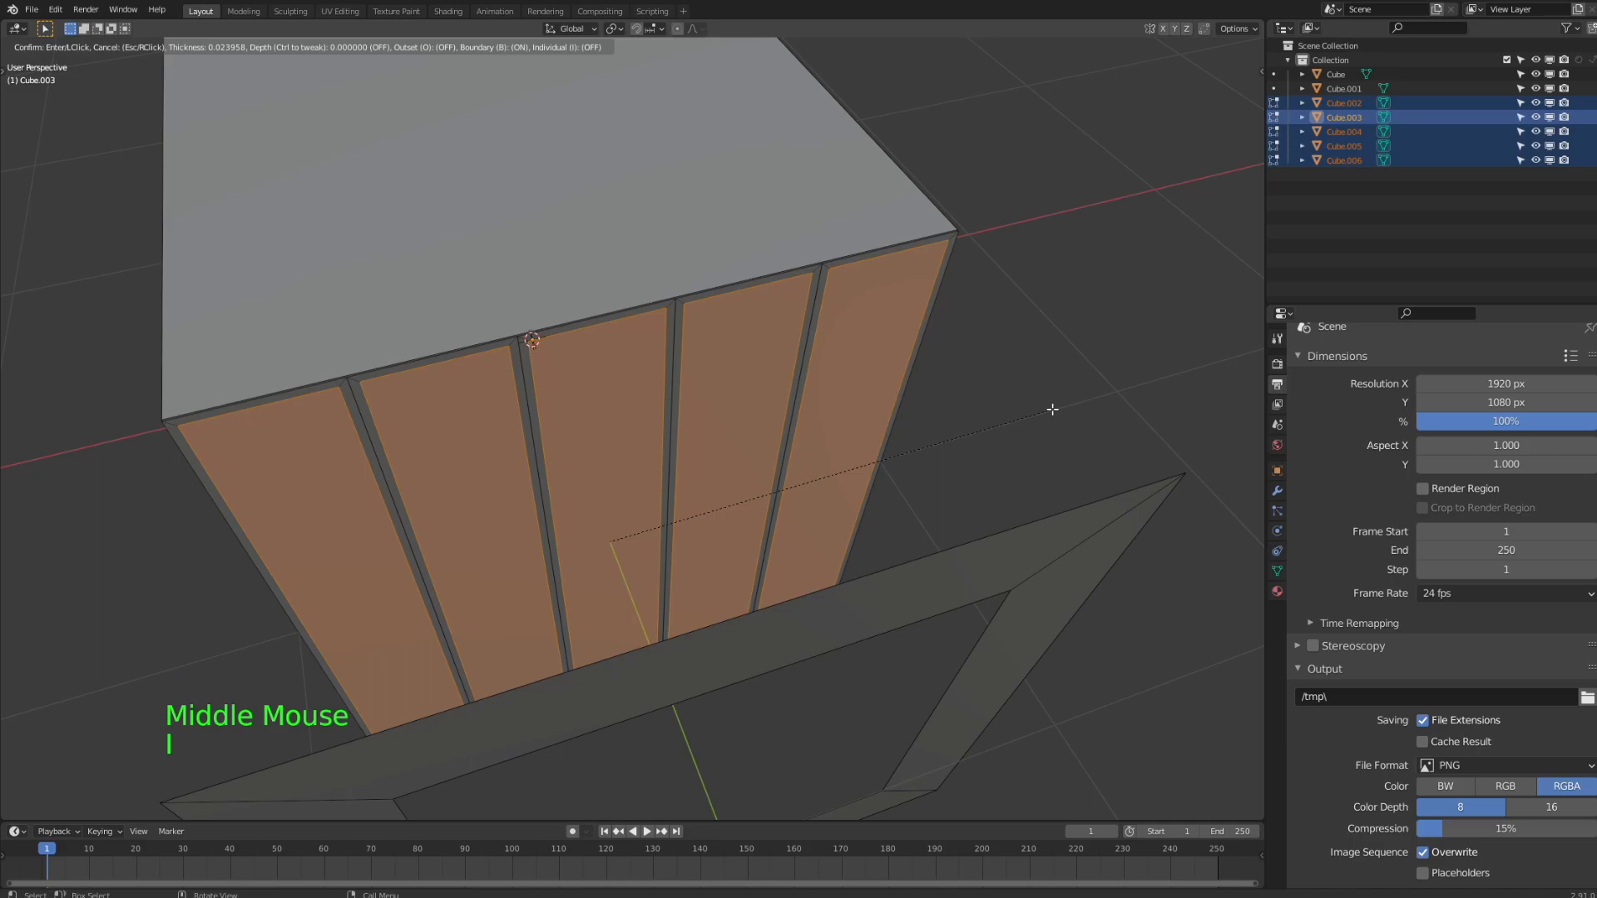
pyautogui.press('shift')
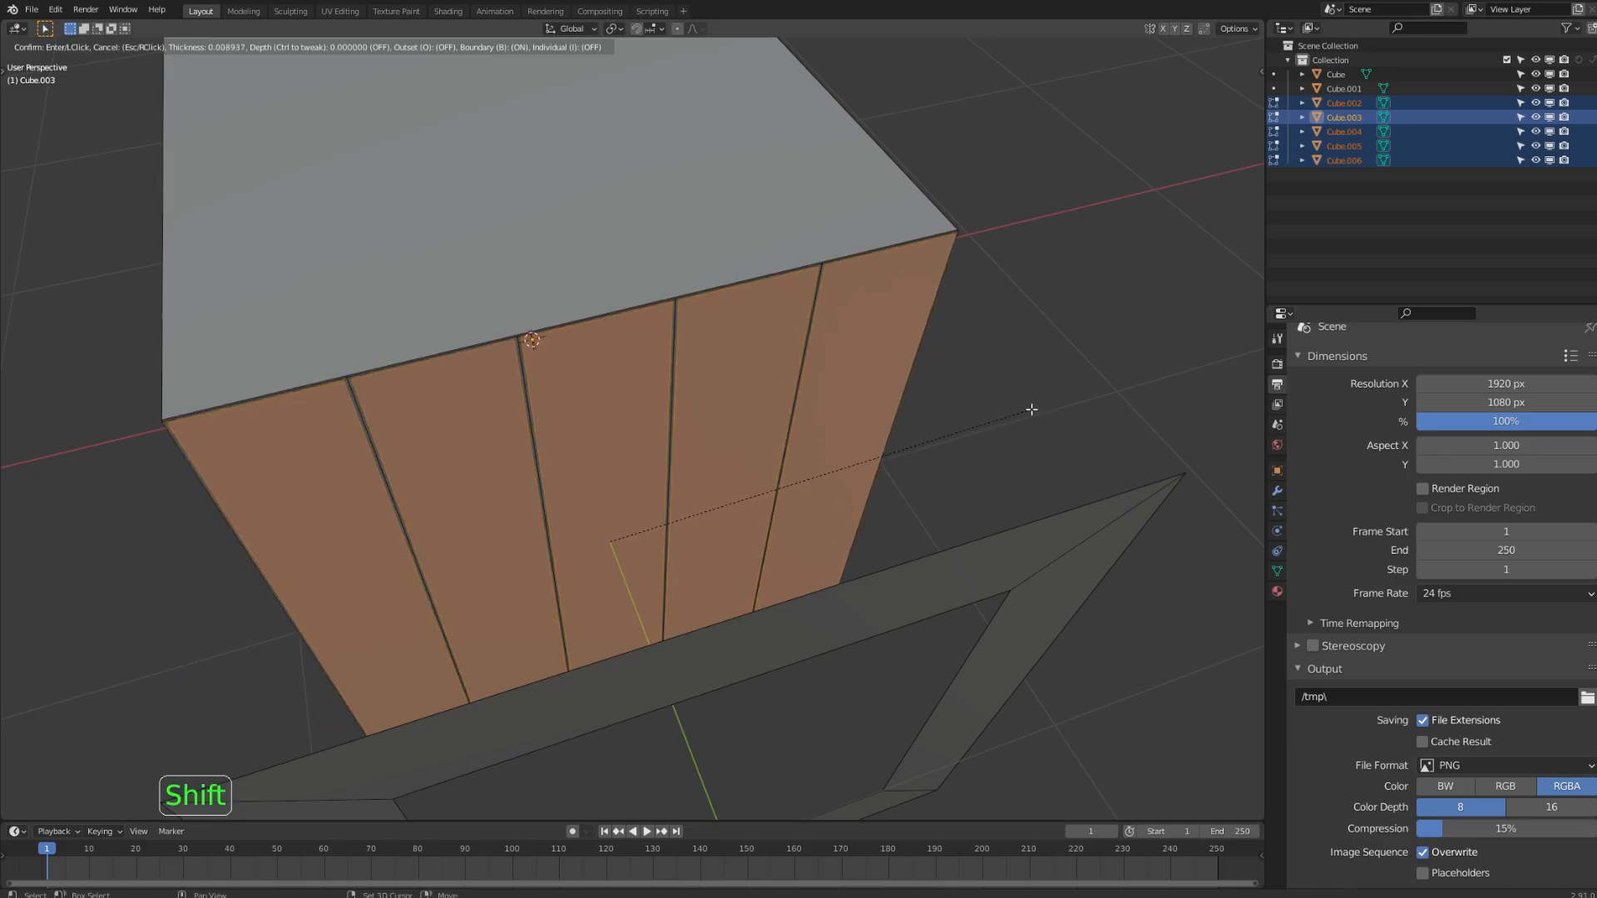
pyautogui.click(1035, 409)
# - Delete the thin border faces around the inset planks, leaving narrow gaps between them, and leave Edit Mode
pyautogui.scroll(3, 720, 410)
pyautogui.moveTo(720, 410); pyautogui.dragTo(775, 349, button='middle')
pyautogui.hotkey('ctrl', 'i')
pyautogui.press('x')
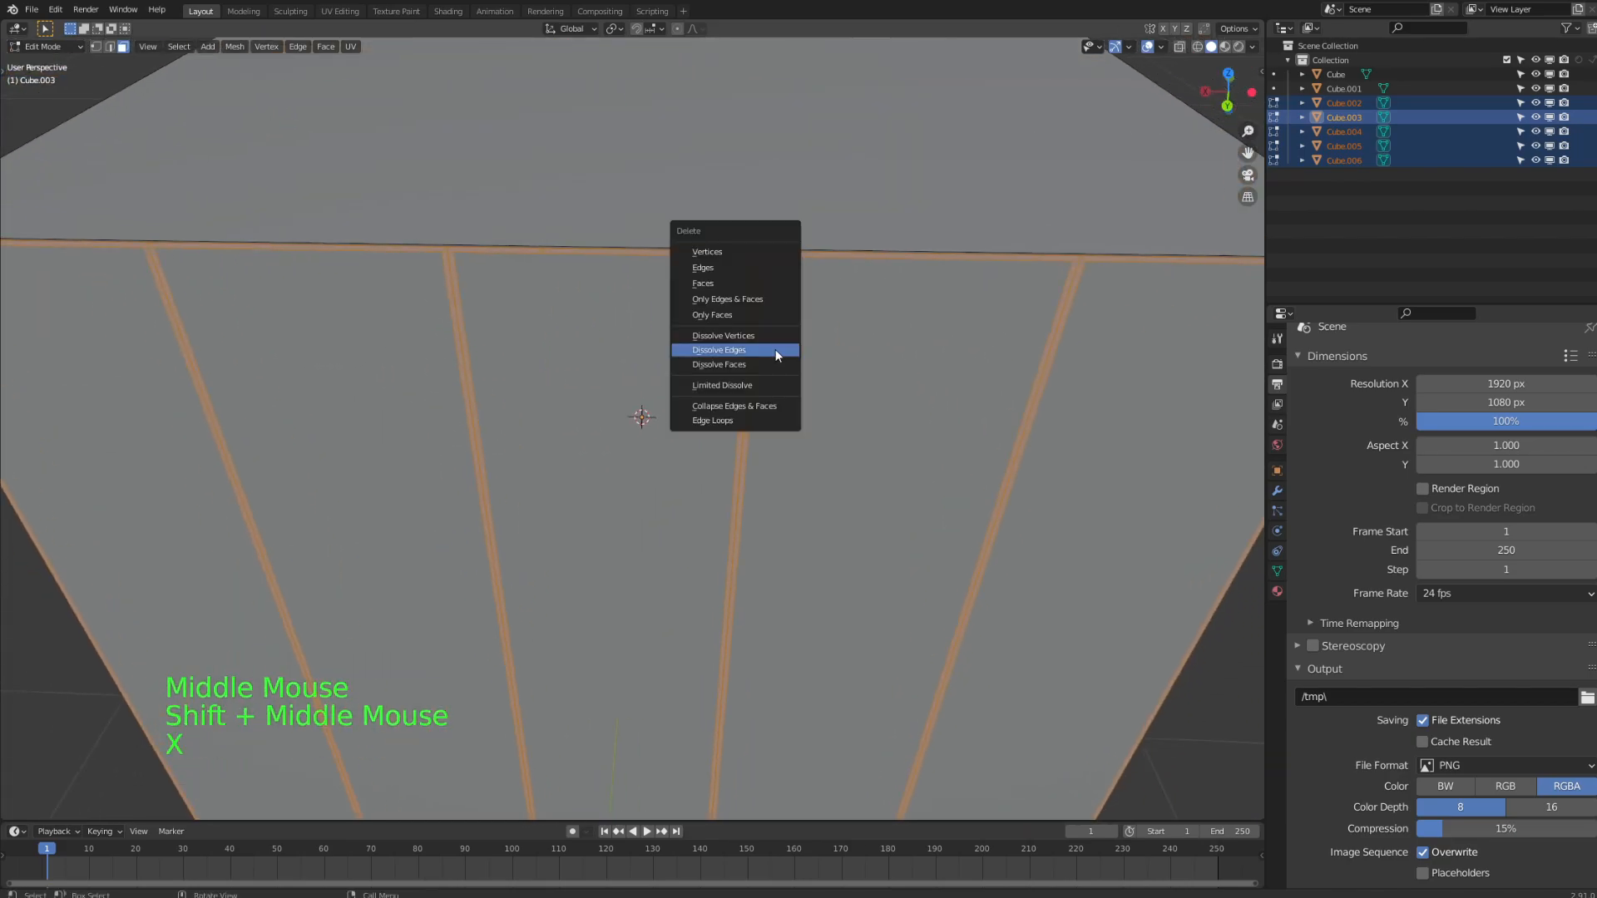
pyautogui.click(706, 283)
pyautogui.press('Tab')
# - Extrude the five front planks outward together by about 0.03 m and return to Object Mode
pyautogui.moveTo(711, 279); pyautogui.dragTo(755, 459, button='middle')
pyautogui.click(717, 493)
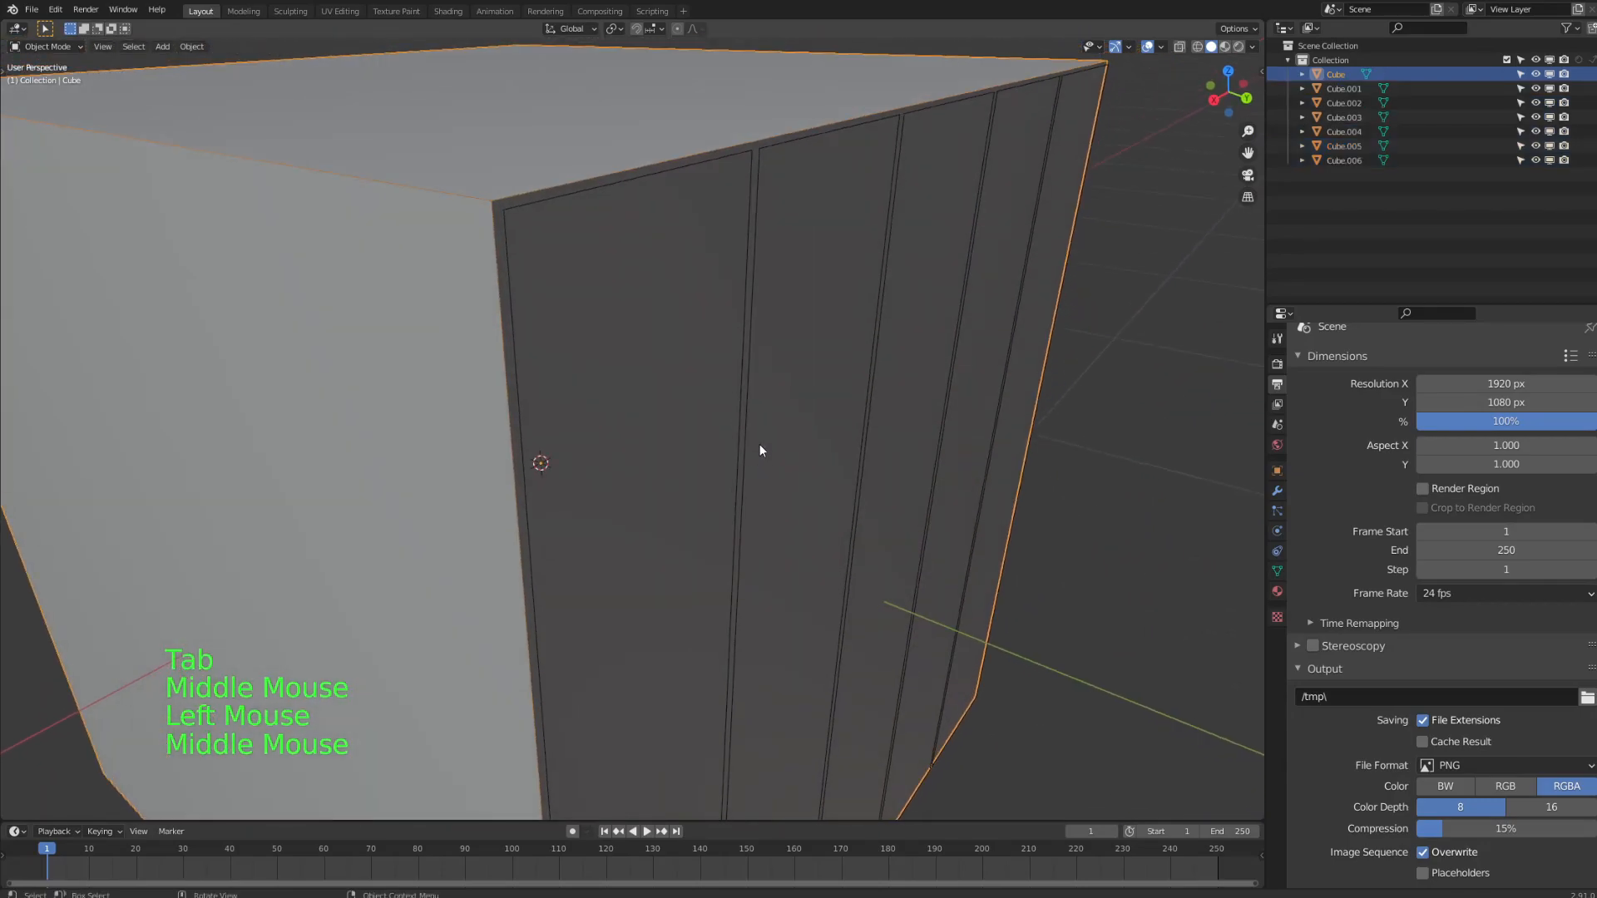
pyautogui.moveTo(743, 321); pyautogui.dragTo(909, 292, button='middle')
pyautogui.click(595, 527)
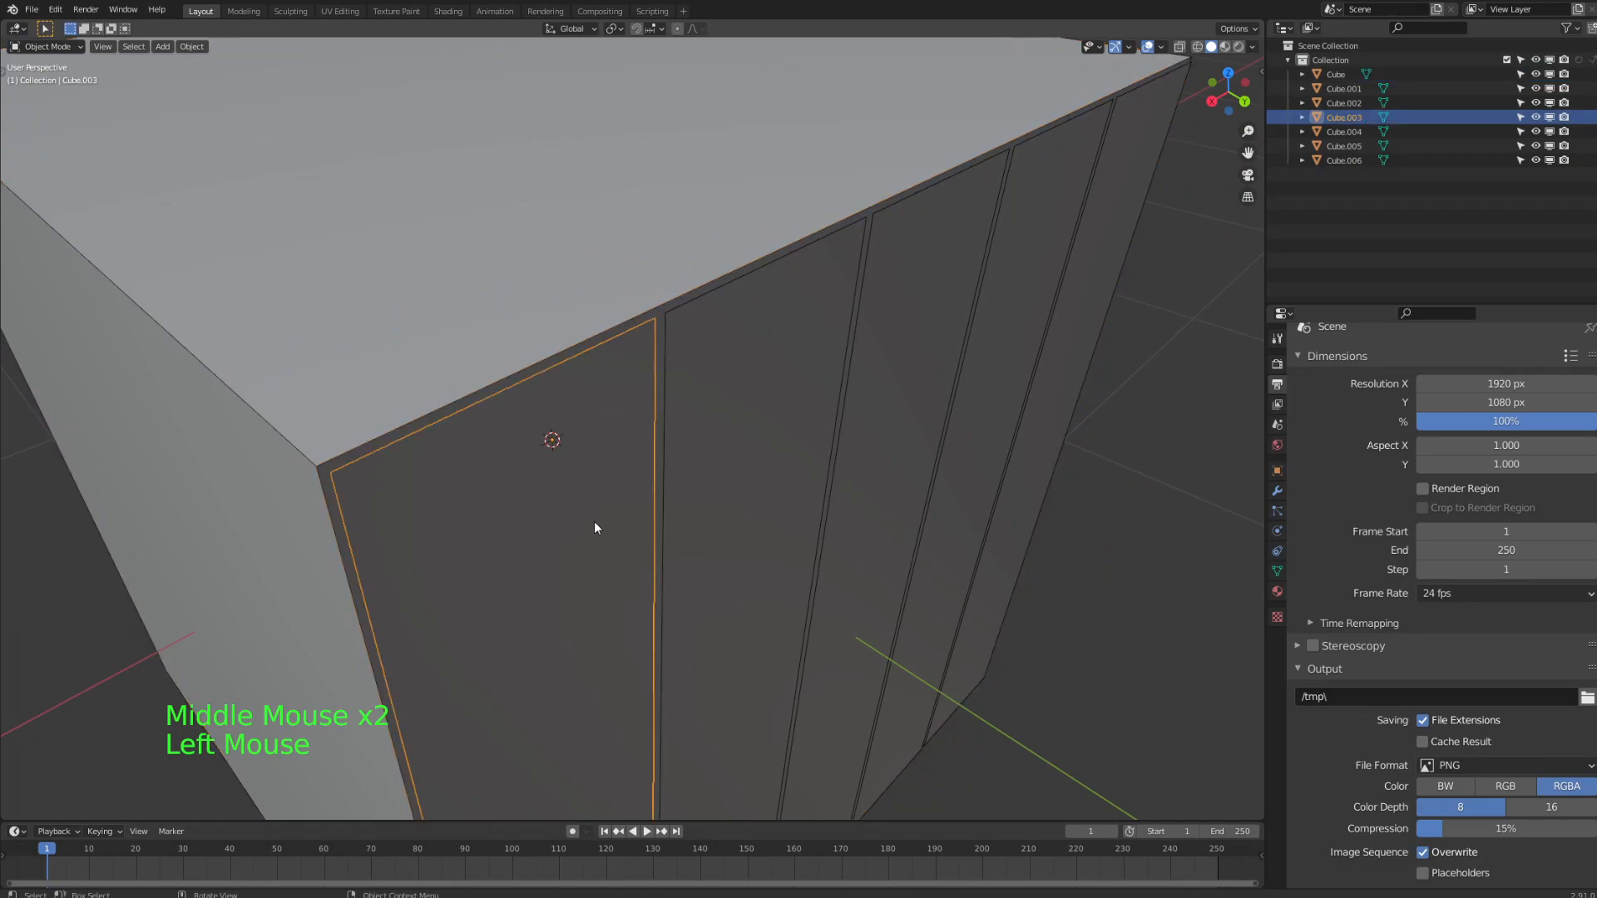
pyautogui.keyDown('shift'); pyautogui.click(751, 416); pyautogui.keyUp('shift')
pyautogui.keyDown('shift'); pyautogui.click(976, 321); pyautogui.keyUp('shift')
pyautogui.keyDown('shift'); pyautogui.click(1045, 281); pyautogui.keyUp('shift')
pyautogui.keyDown('shift'); pyautogui.click(1135, 221); pyautogui.keyUp('shift')
pyautogui.keyDown('ctrl'); pyautogui.moveTo(1135, 221); pyautogui.dragTo(665, 499, button='middle'); pyautogui.keyUp('ctrl')
pyautogui.press('Tab')
pyautogui.press('a')
pyautogui.keyDown('ctrl'); pyautogui.moveTo(665, 499); pyautogui.dragTo(859, 474, button='middle'); pyautogui.keyUp('ctrl')
pyautogui.press('e')
pyautogui.press('shift')
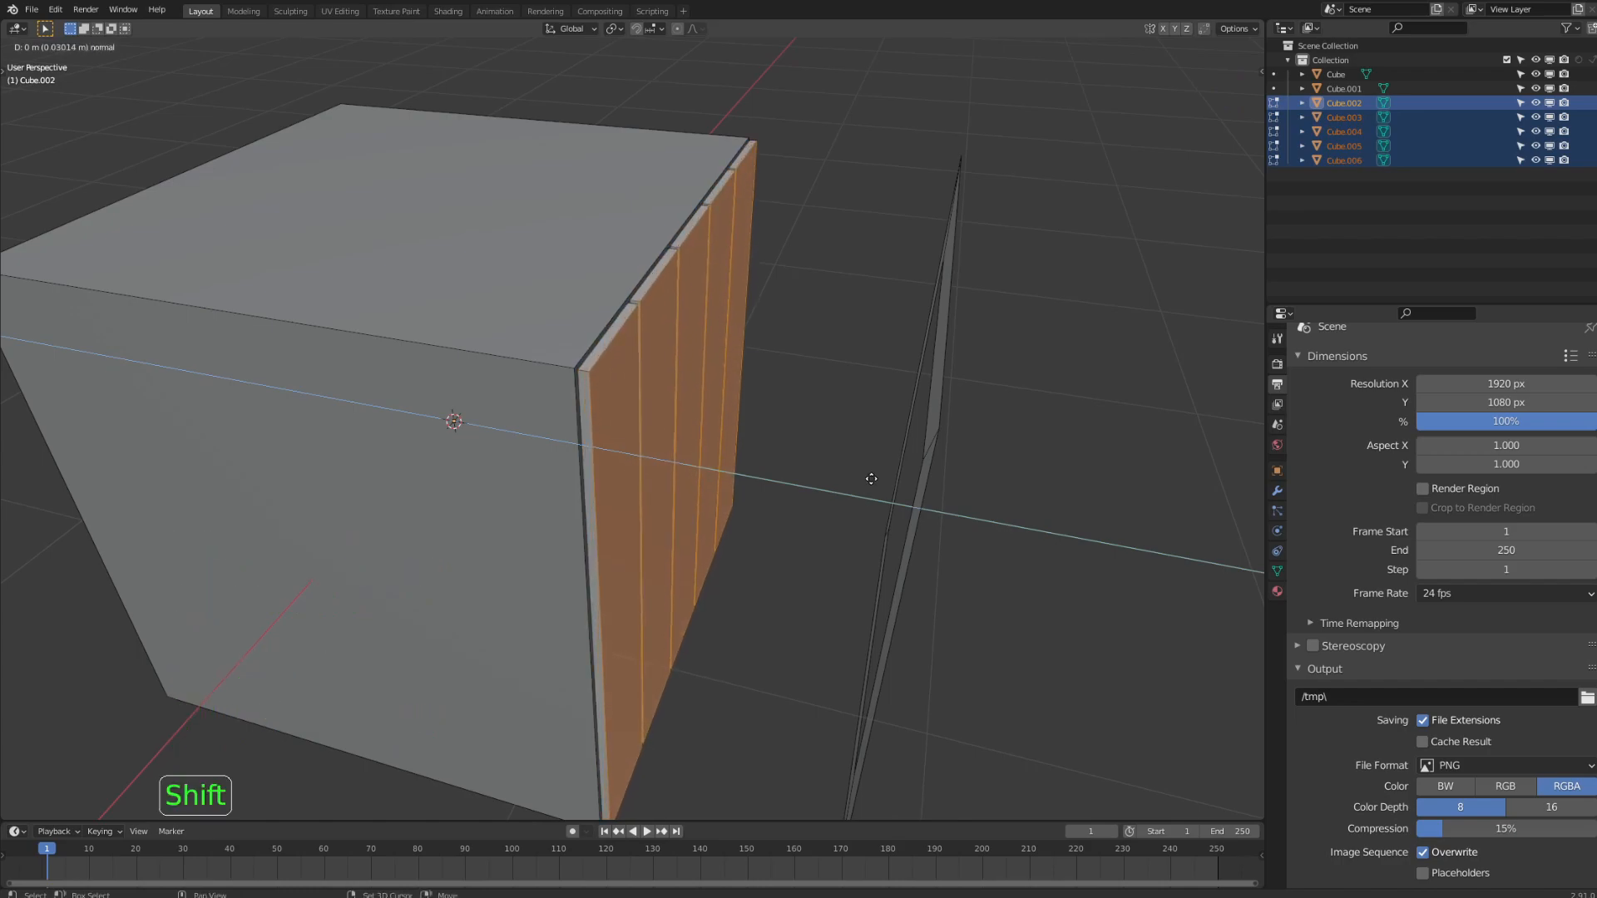
pyautogui.click(871, 478)
pyautogui.moveTo(871, 478); pyautogui.dragTo(810, 578, button='middle')
pyautogui.press('Tab')
# - Check the frame and the thickened planks around the cube's front, and save the file
pyautogui.click(512, 667)
pyautogui.click(502, 416)
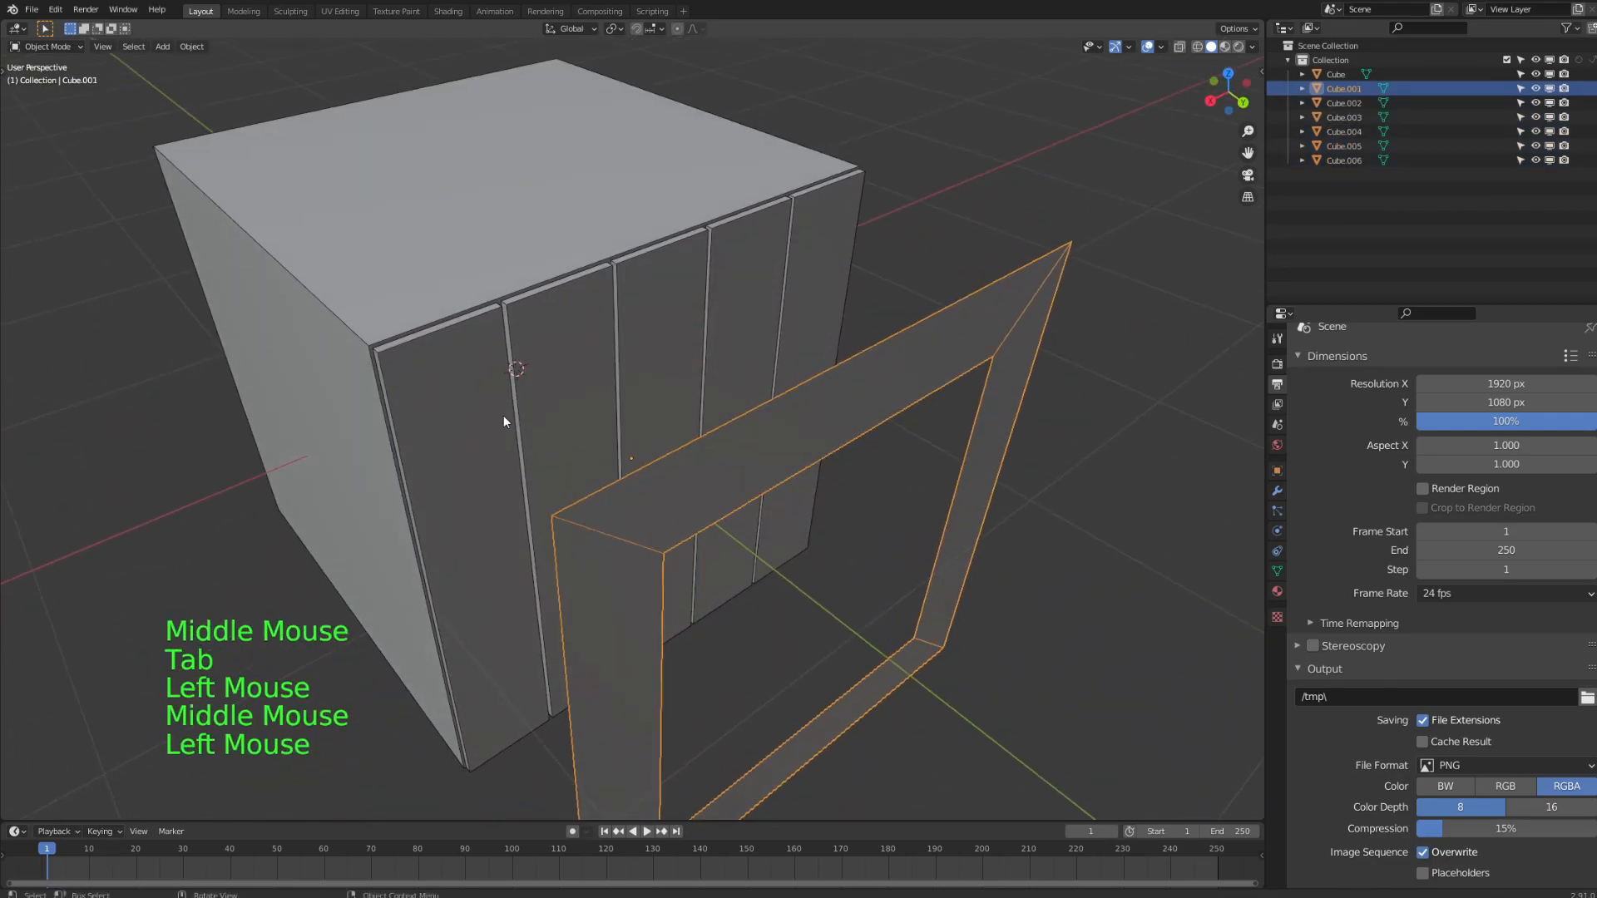
pyautogui.click(653, 356)
pyautogui.click(654, 362)
pyautogui.click(445, 429)
pyautogui.scroll(3, 665, 350)
pyautogui.moveTo(665, 349); pyautogui.dragTo(825, 382, button='middle')
pyautogui.scroll(-4, 770, 303)
pyautogui.hotkey('ctrl', 's')
# - Move the frame back along Y by about 0.8 m until it sits against the planks
pyautogui.click(870, 381)
pyautogui.moveTo(870, 381); pyautogui.dragTo(865, 378, button='middle')
pyautogui.press('g')
pyautogui.press('shift')
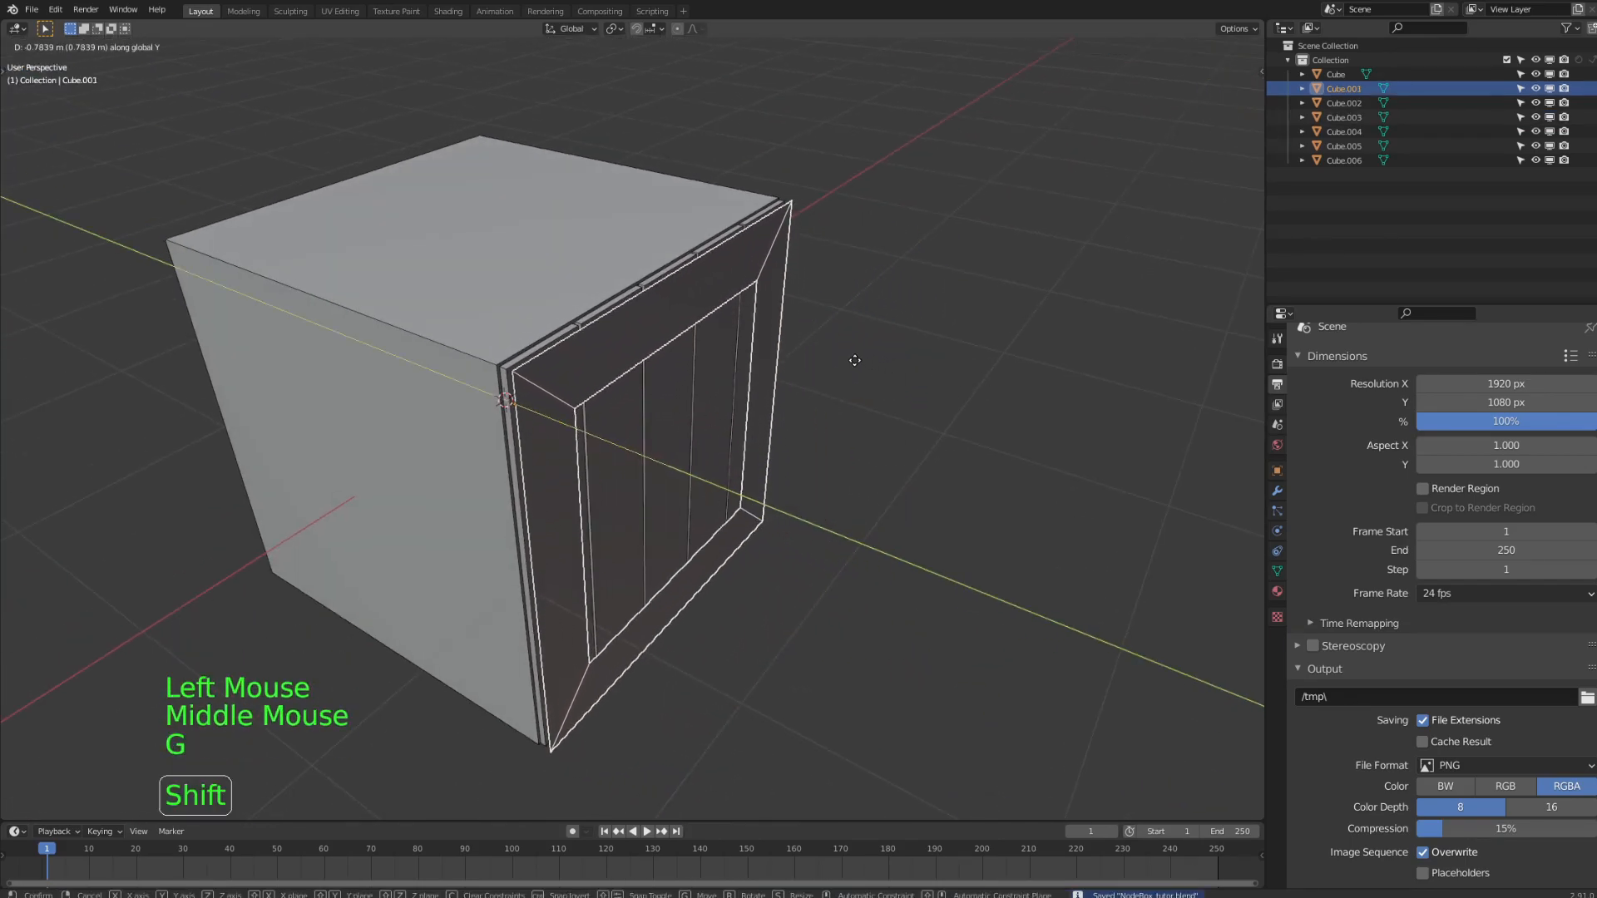
pyautogui.click(810, 353)
# - Select the frame and all five planks and move them about 0.005 m along Y toward the cube
pyautogui.keyDown('ctrl'); pyautogui.moveTo(556, 330); pyautogui.dragTo(555, 360, button='middle'); pyautogui.keyUp('ctrl')
pyautogui.moveTo(555, 353); pyautogui.dragTo(626, 363, button='middle')
pyautogui.keyDown('shift'); pyautogui.moveTo(890, 339); pyautogui.dragTo(862, 371, button='middle'); pyautogui.keyUp('shift')
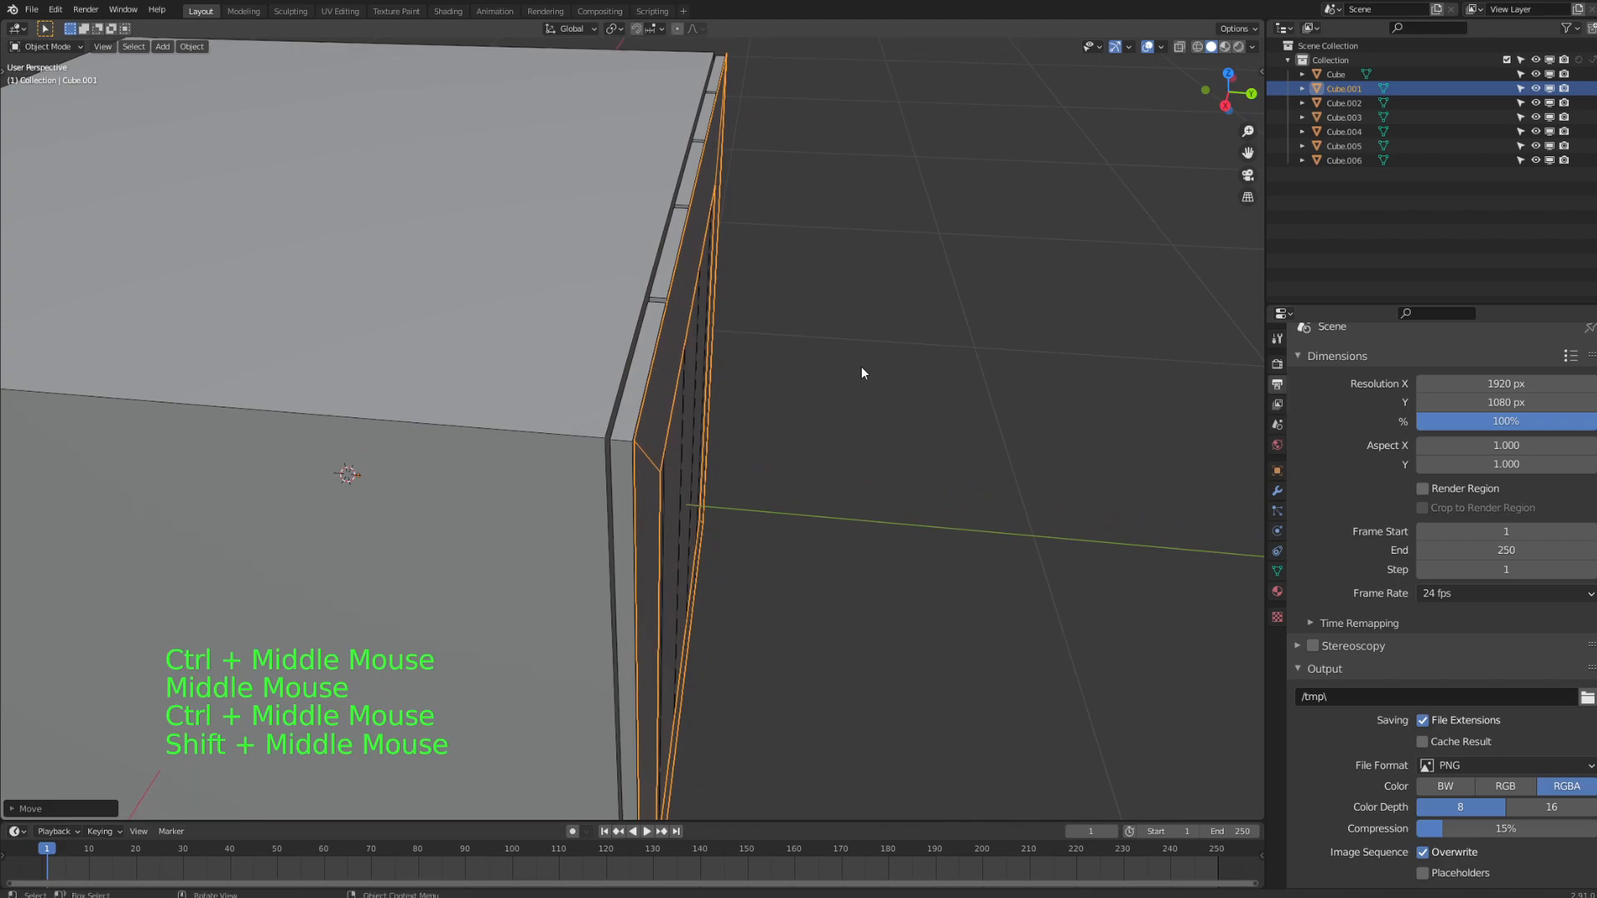
pyautogui.keyDown('shift'); pyautogui.click(655, 311); pyautogui.keyUp('shift')
pyautogui.keyDown('shift'); pyautogui.click(682, 226); pyautogui.keyUp('shift')
pyautogui.keyDown('shift'); pyautogui.click(694, 182); pyautogui.keyUp('shift')
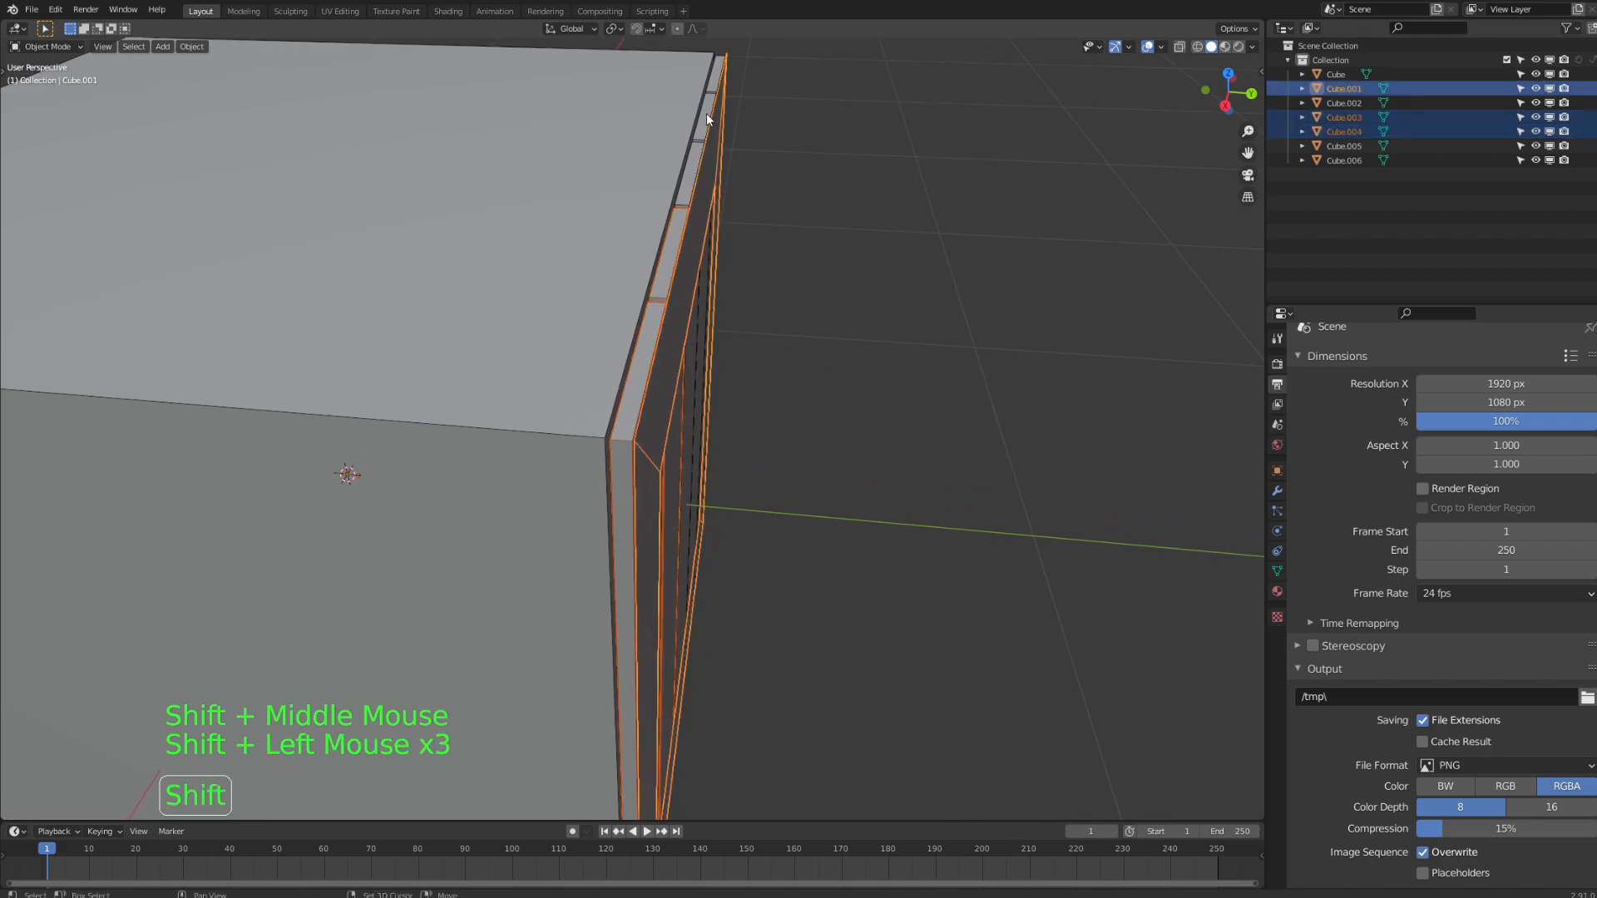
pyautogui.keyDown('shift'); pyautogui.click(706, 113); pyautogui.keyUp('shift')
pyautogui.keyDown('shift'); pyautogui.click(714, 86); pyautogui.keyUp('shift')
pyautogui.keyDown('shift'); pyautogui.click(689, 161); pyautogui.keyUp('shift')
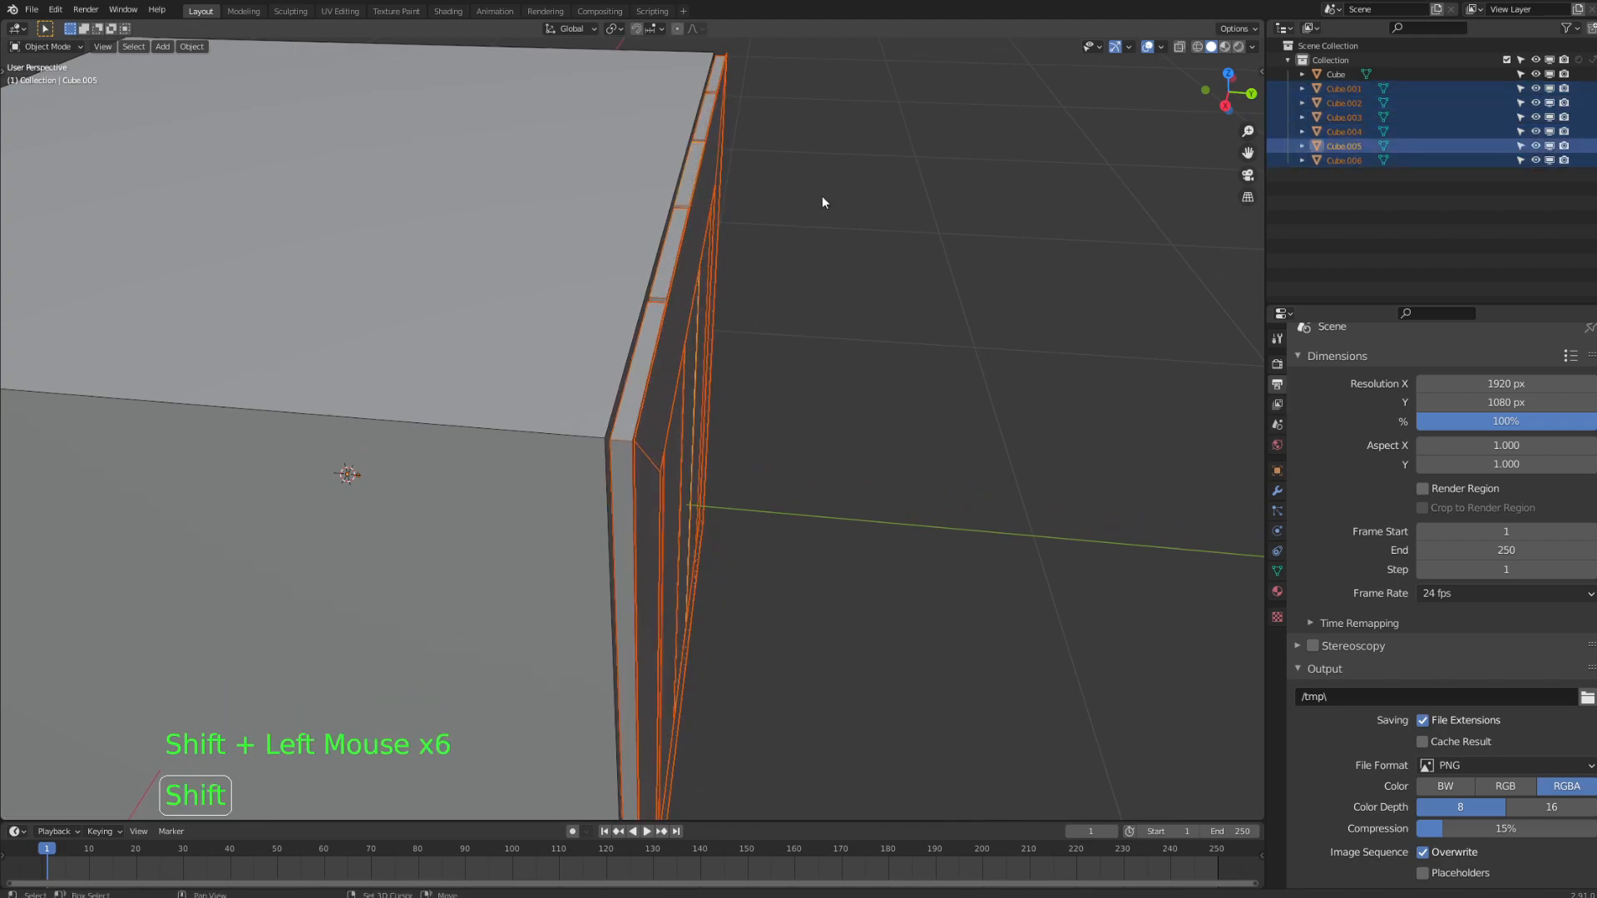
pyautogui.press('g')
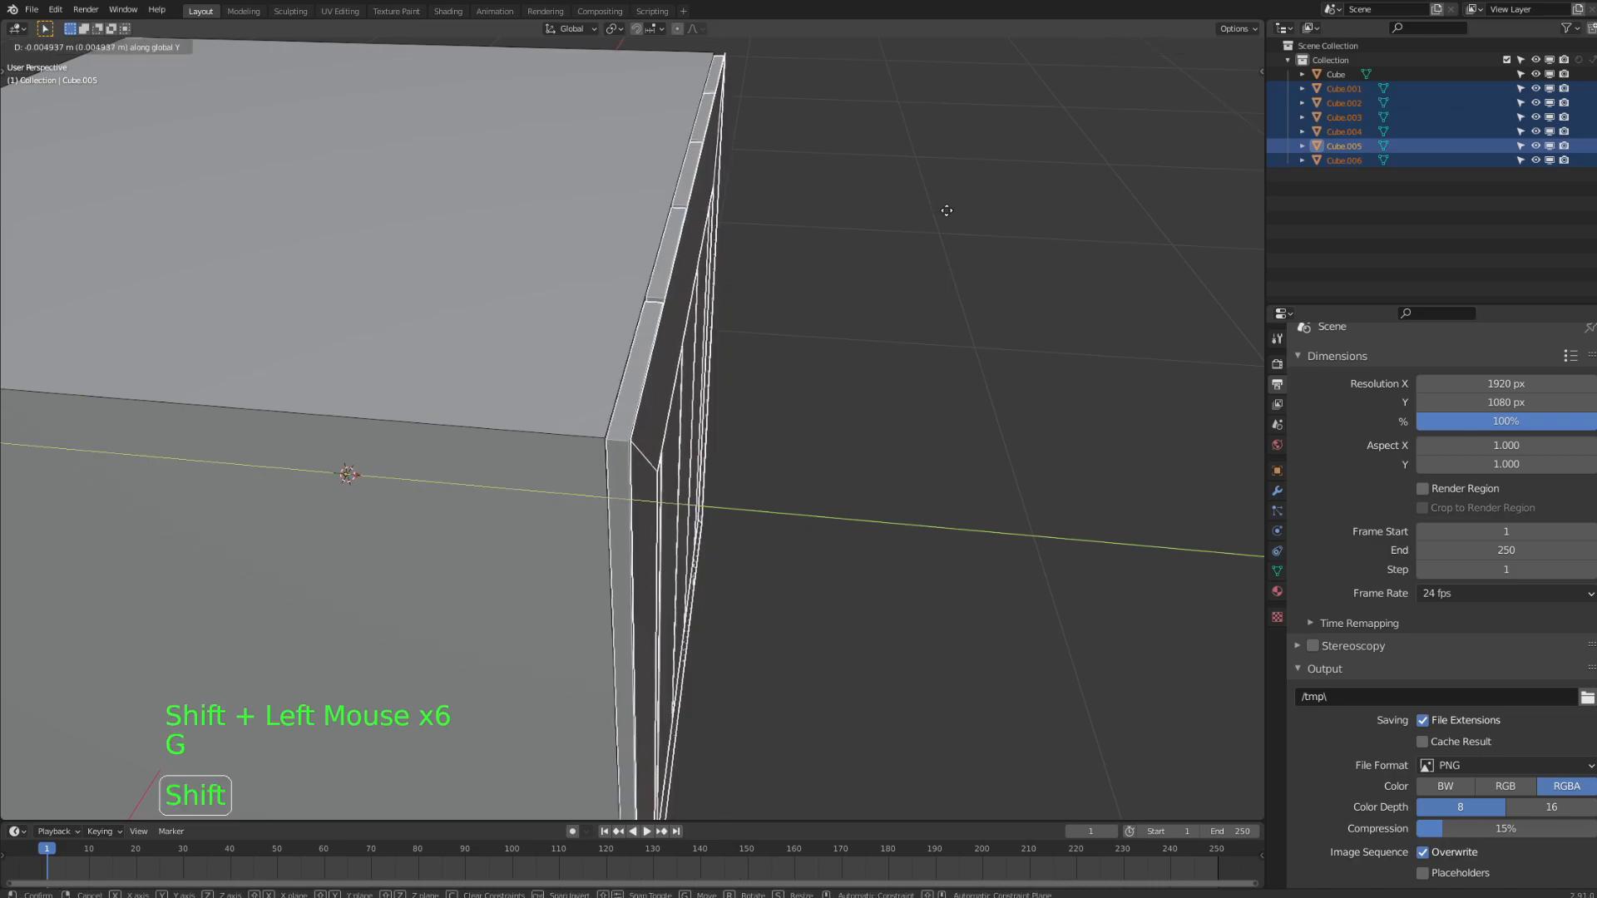
pyautogui.click(940, 208)
# - Scale the frame's inner edge loop slightly outward to make the frame border narrower
pyautogui.moveTo(894, 299); pyautogui.dragTo(839, 291, button='middle')
pyautogui.click(945, 301)
pyautogui.click(865, 309)
pyautogui.press('Tab')
pyautogui.press('2')
pyautogui.keyDown('alt'); pyautogui.click(706, 251); pyautogui.keyUp('alt')
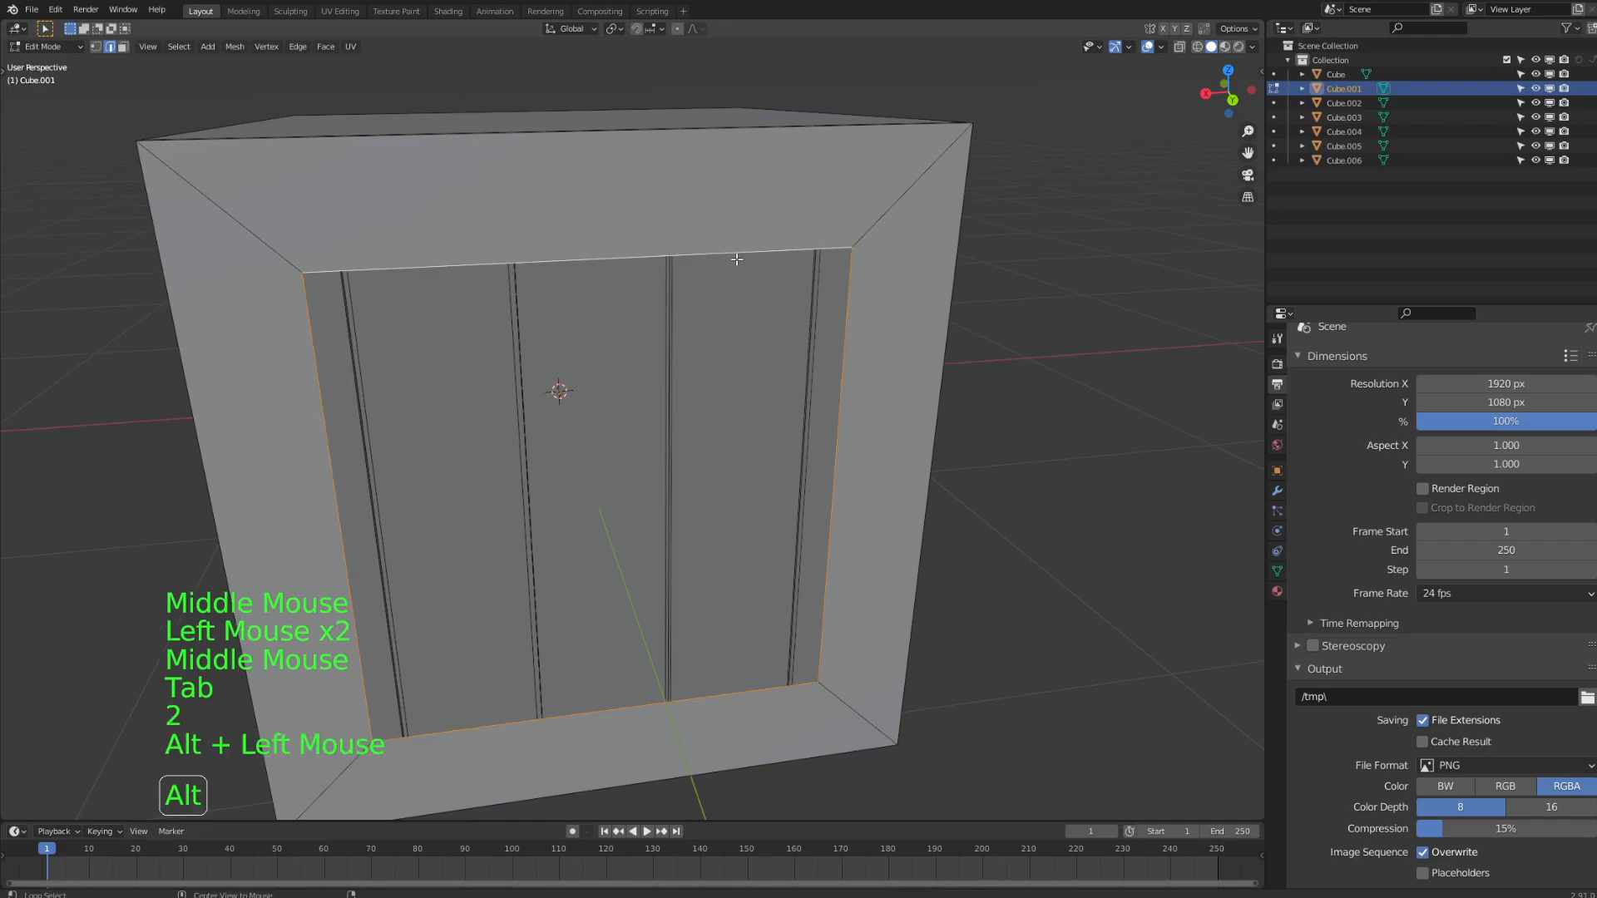
pyautogui.press('s')
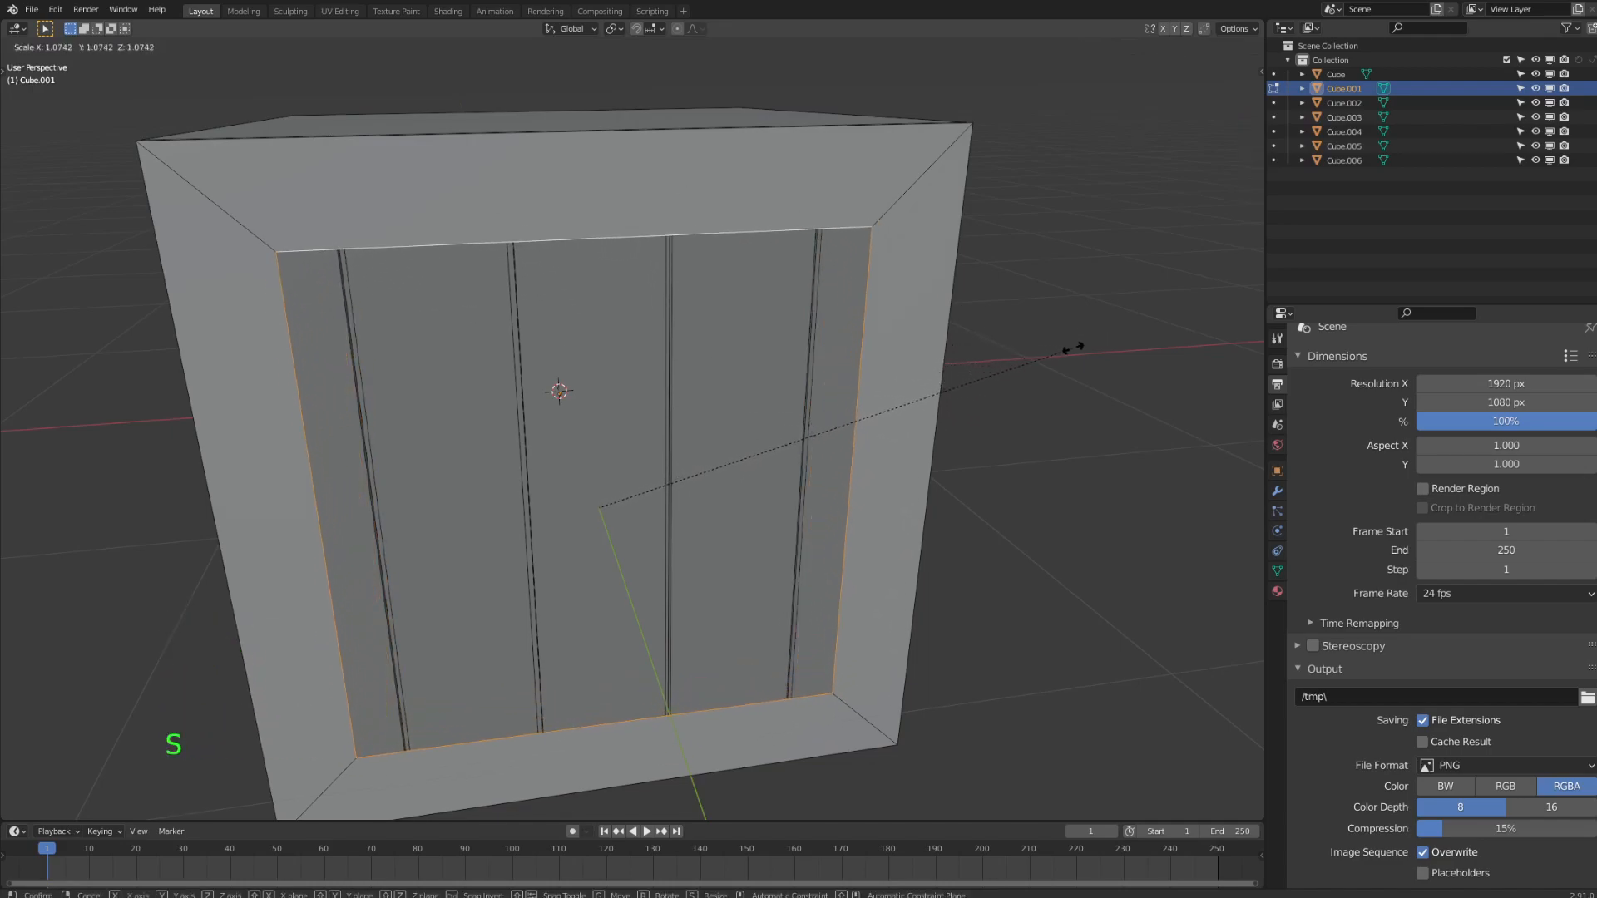
pyautogui.click(1041, 346)
# - Extrude the whole frame outward by about 0.02 m and leave Edit Mode
pyautogui.moveTo(1036, 346); pyautogui.dragTo(855, 371, button='middle')
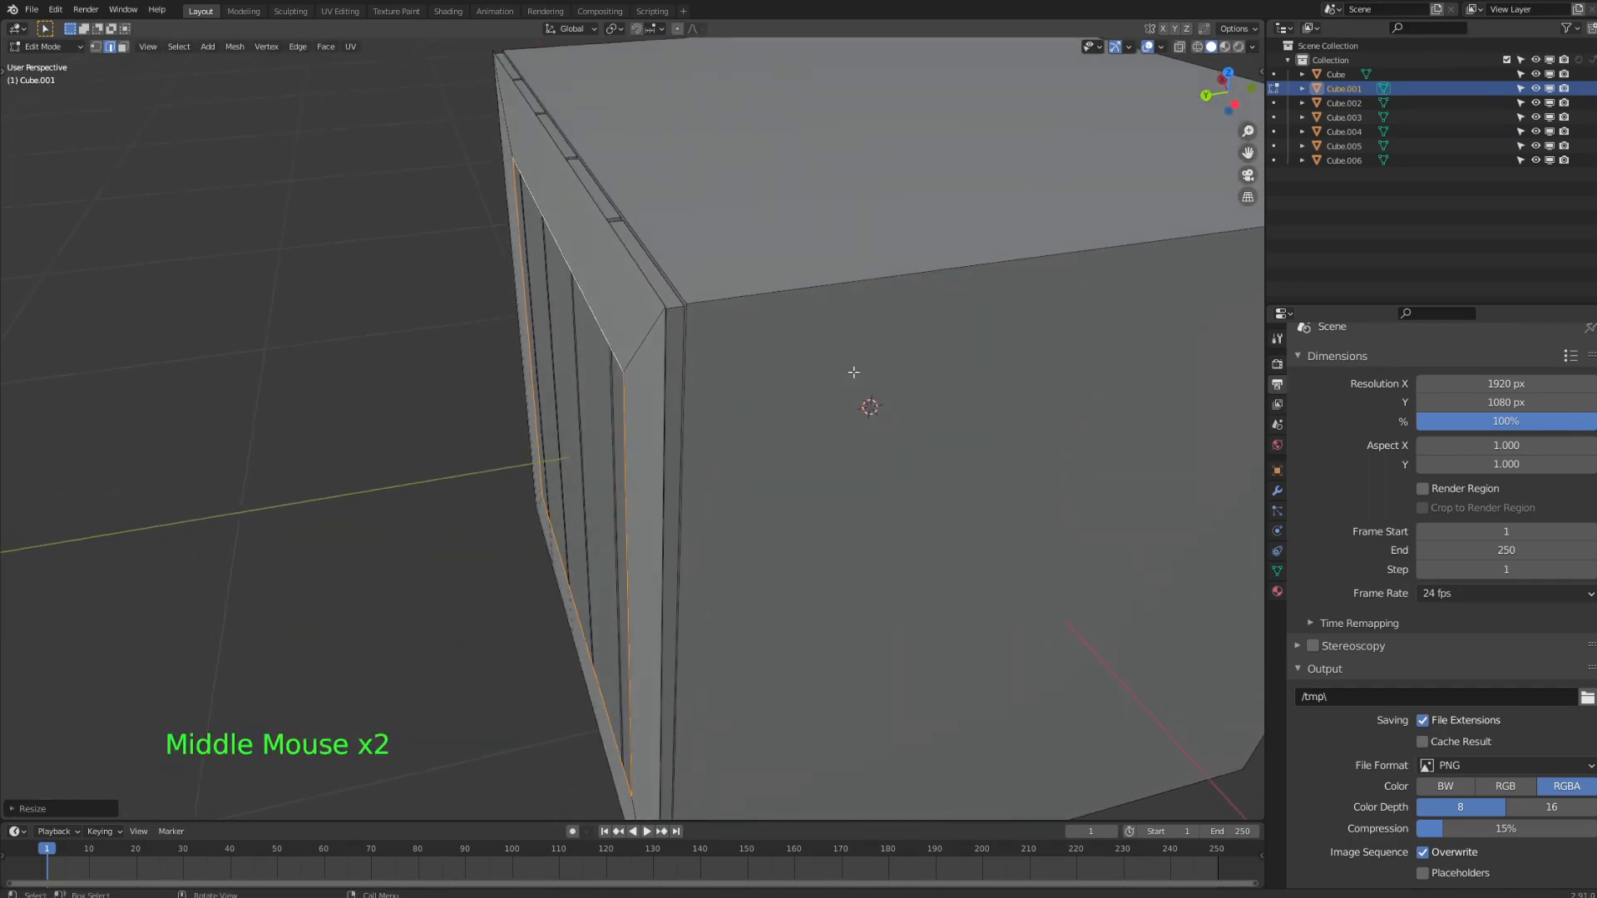
pyautogui.press('a')
pyautogui.press('e')
pyautogui.press('shift')
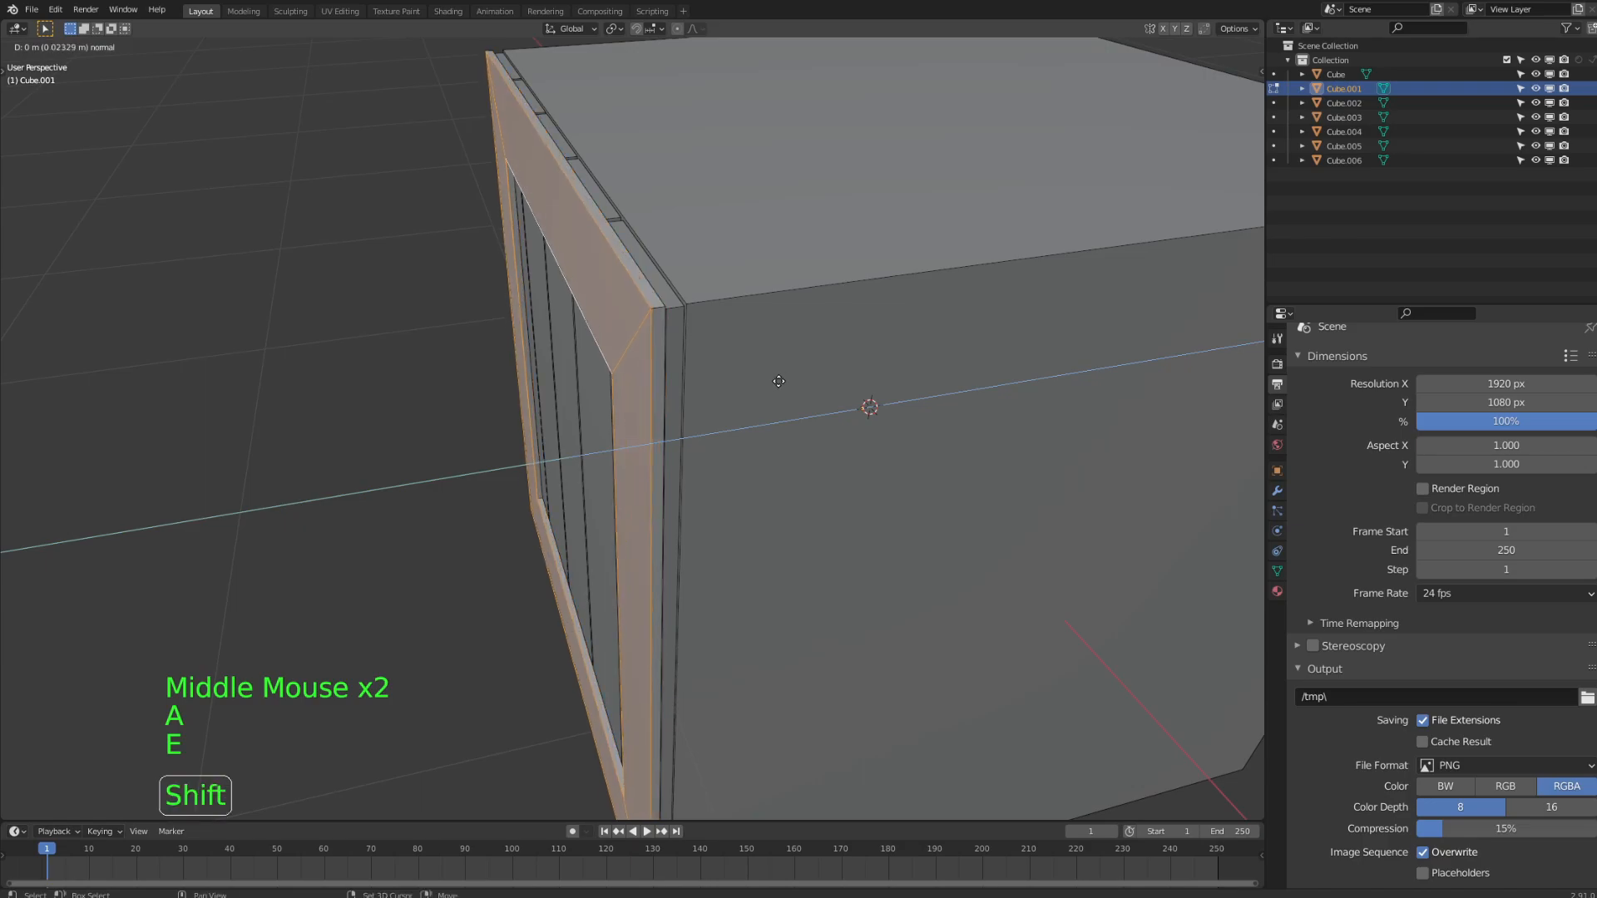
pyautogui.press('Tab')
# - Hide the frame and the cube to expose the backs of the planks
pyautogui.moveTo(751, 385); pyautogui.dragTo(586, 313, button='middle')
pyautogui.click(876, 479)
pyautogui.click(599, 282)
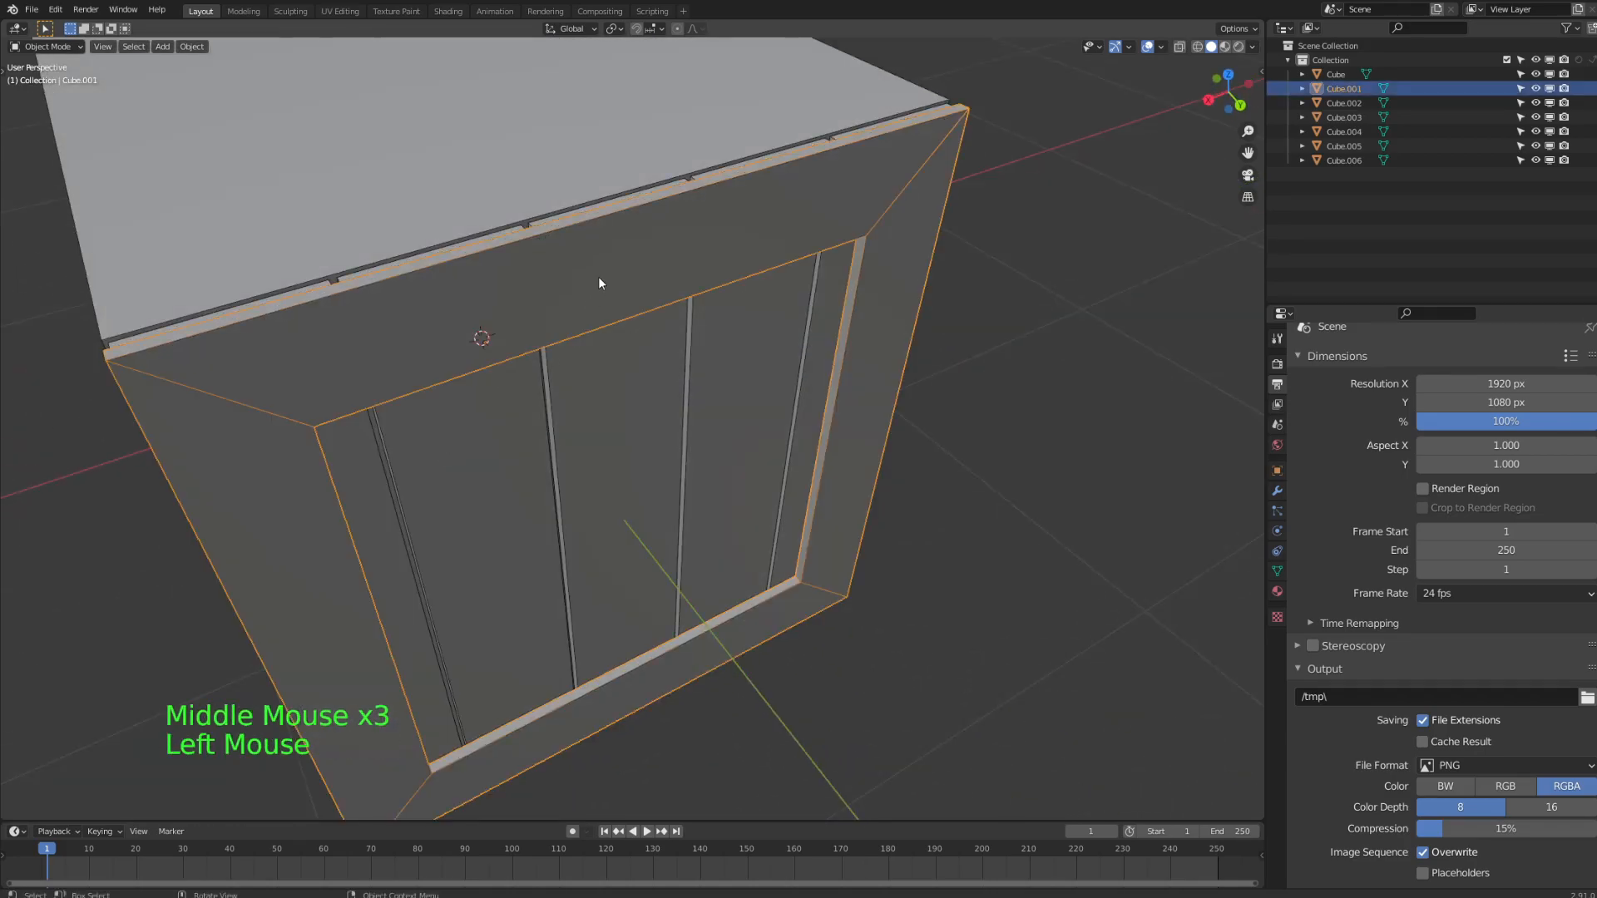
pyautogui.click(552, 289)
pyautogui.keyDown('shift'); pyautogui.click(553, 297); pyautogui.keyUp('shift')
pyautogui.press('h')
pyautogui.moveTo(554, 297); pyautogui.dragTo(925, 358, button='middle')
# - Try to delete the back faces of the five planks together in Edit Mode
pyautogui.click(942, 371)
pyautogui.keyDown('shift'); pyautogui.click(820, 333); pyautogui.keyUp('shift')
pyautogui.keyDown('shift'); pyautogui.click(717, 286); pyautogui.keyUp('shift')
pyautogui.keyDown('shift'); pyautogui.click(625, 244); pyautogui.keyUp('shift')
pyautogui.keyDown('shift'); pyautogui.click(564, 223); pyautogui.keyUp('shift')
pyautogui.press('Tab')
pyautogui.press('3')
pyautogui.keyDown('shift'); pyautogui.click(563, 223); pyautogui.keyUp('shift')
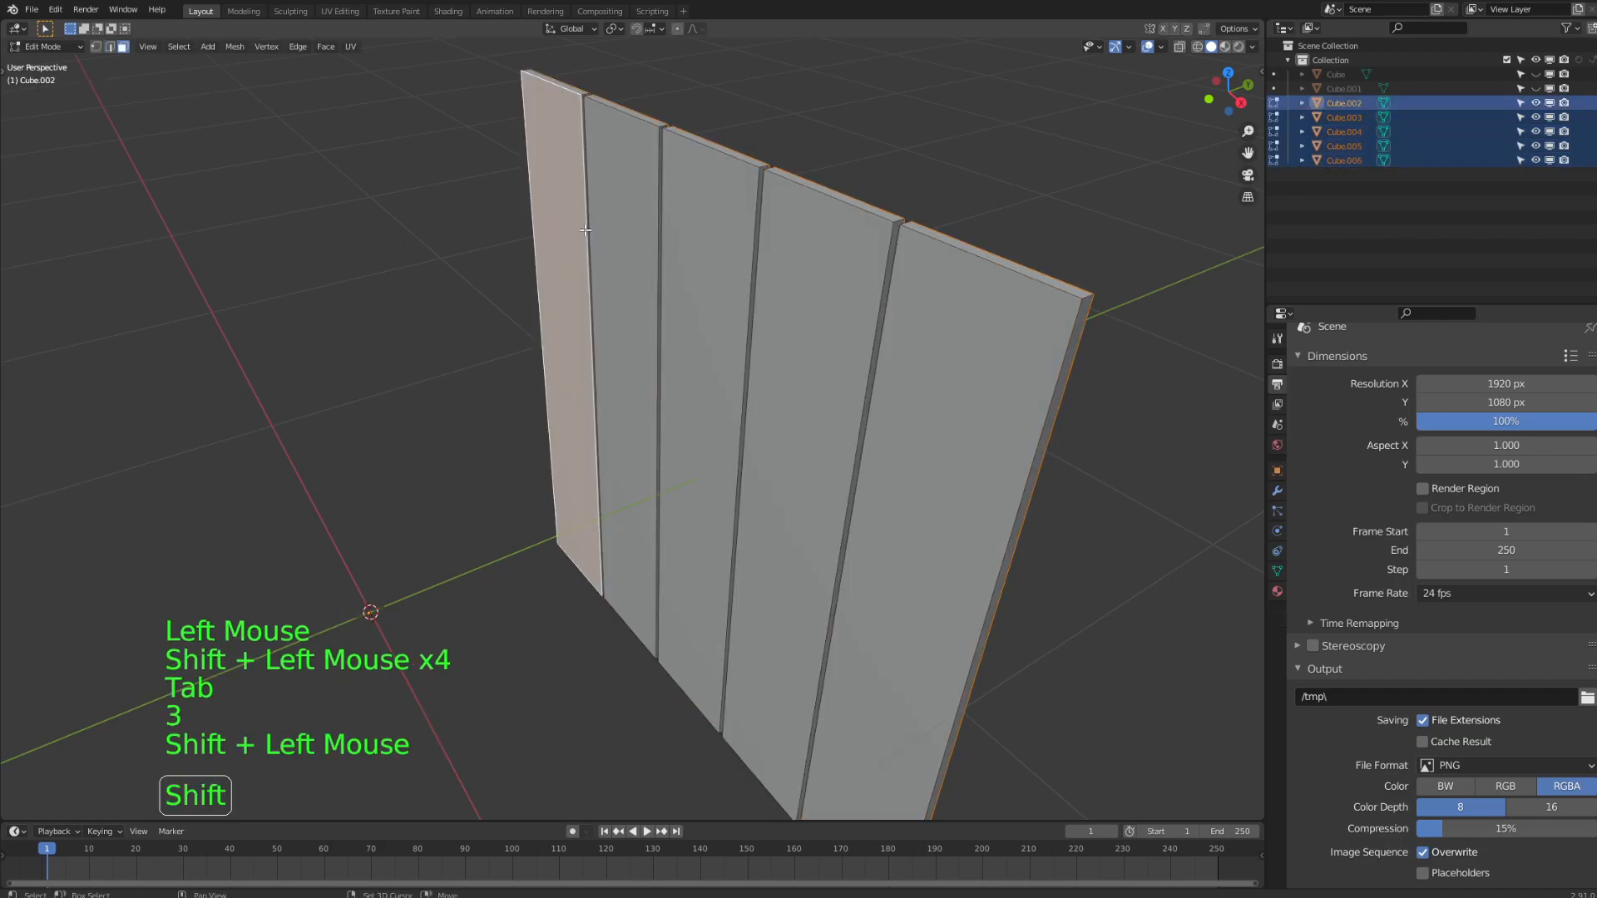
pyautogui.keyDown('shift'); pyautogui.click(625, 249); pyautogui.keyUp('shift')
pyautogui.keyDown('shift'); pyautogui.click(712, 274); pyautogui.keyUp('shift')
pyautogui.keyDown('shift'); pyautogui.click(813, 298); pyautogui.keyUp('shift')
pyautogui.keyDown('shift'); pyautogui.click(944, 359); pyautogui.keyUp('shift')
pyautogui.press('x')
pyautogui.click(945, 360)
# - Undo the deletion of the planks' back faces
pyautogui.moveTo(944, 359); pyautogui.dragTo(759, 353, button='middle')
pyautogui.press('Tab')
pyautogui.hotkey('ctrl', 'z')
pyautogui.hotkey('ctrl', 'z')
# - Try again to select and delete the back sides of the five planks
pyautogui.click(759, 352)
pyautogui.moveTo(632, 407); pyautogui.dragTo(799, 428, button='middle')
pyautogui.click(930, 425)
pyautogui.keyDown('shift'); pyautogui.click(824, 358); pyautogui.keyUp('shift')
pyautogui.keyDown('shift'); pyautogui.click(715, 291); pyautogui.keyUp('shift')
pyautogui.keyDown('shift'); pyautogui.click(641, 243); pyautogui.keyUp('shift')
pyautogui.keyDown('shift'); pyautogui.click(567, 200); pyautogui.keyUp('shift')
pyautogui.moveTo(568, 200); pyautogui.dragTo(783, 262, button='middle')
pyautogui.press('x')
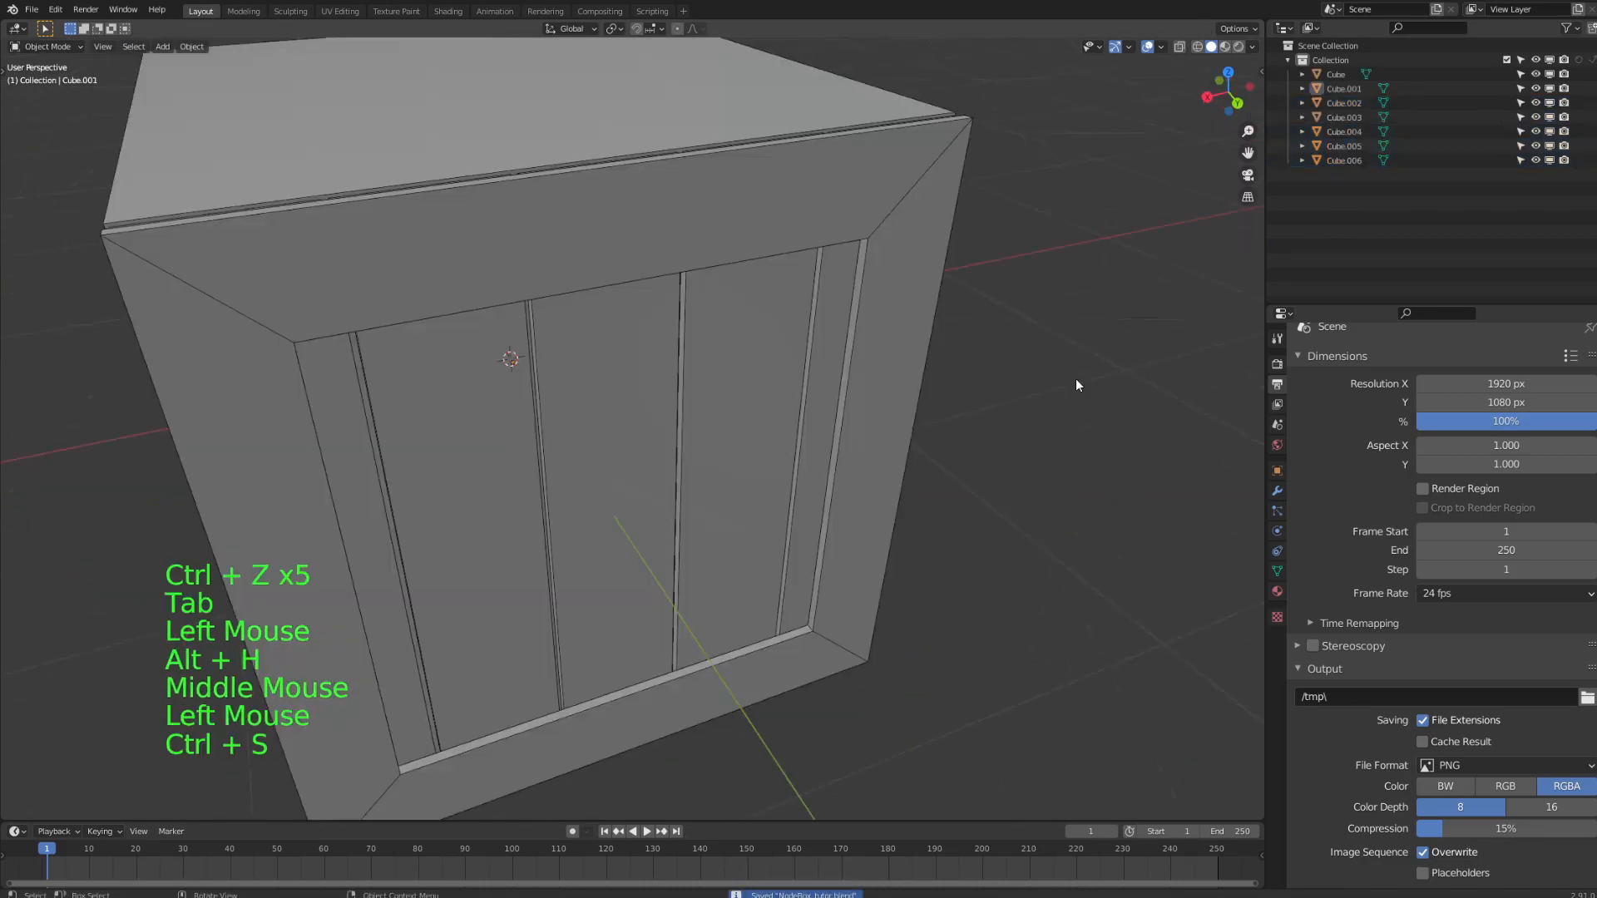
# - Review the assembled crate side from several angles and save the file
pyautogui.moveTo(1075, 378); pyautogui.dragTo(741, 324, button='middle')
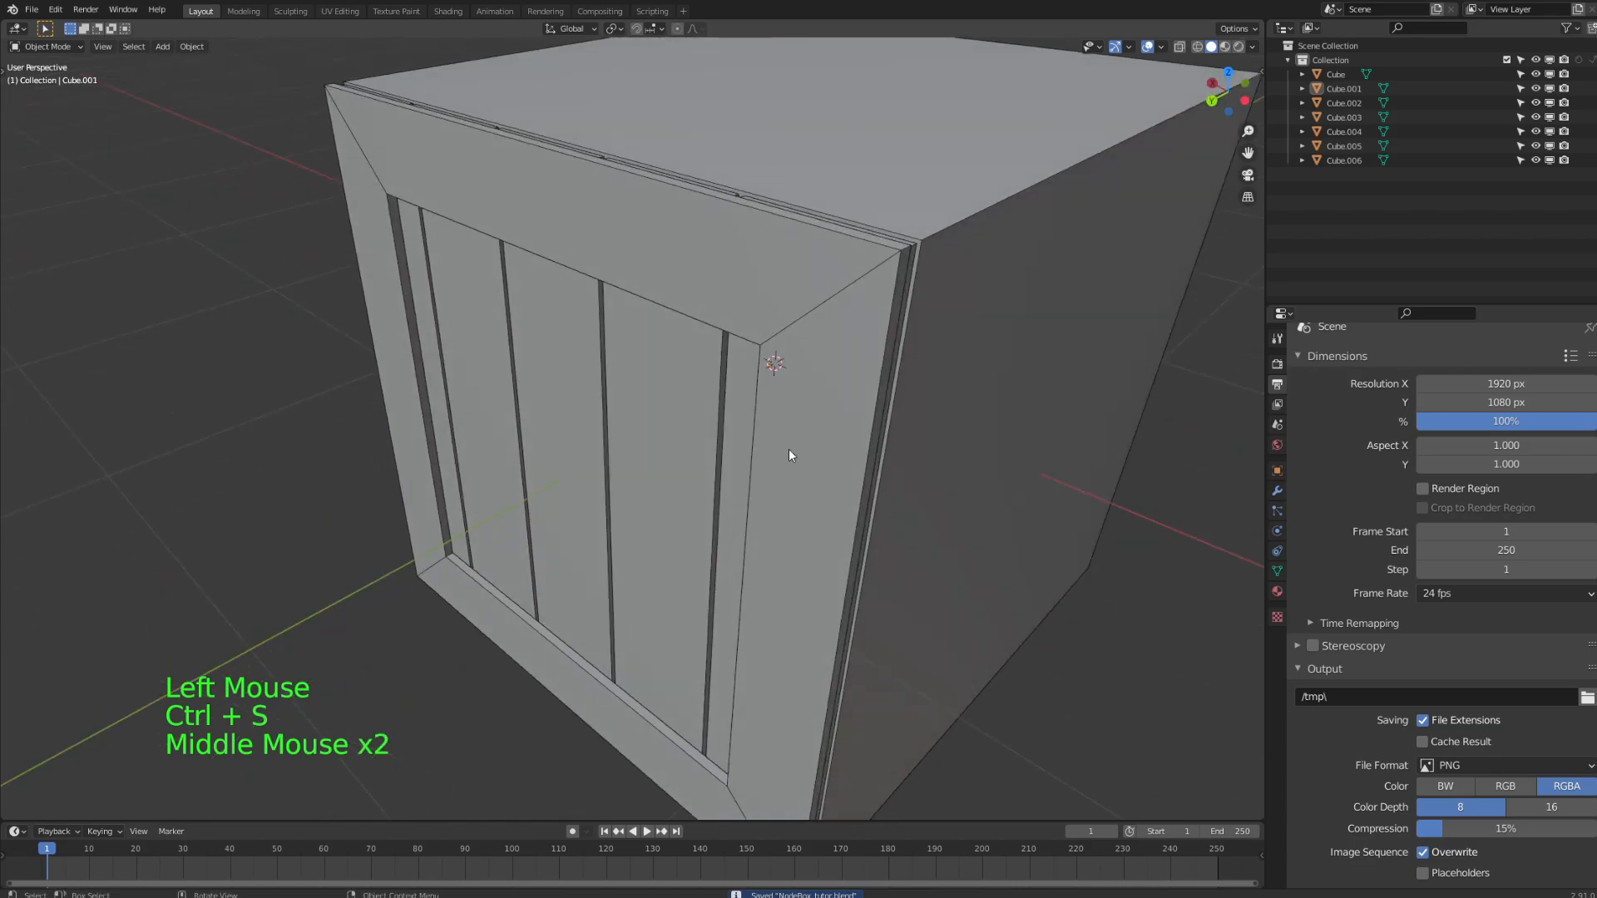
pyautogui.moveTo(610, 202); pyautogui.dragTo(717, 214, button='middle')
pyautogui.scroll(-3, 1092, 285)
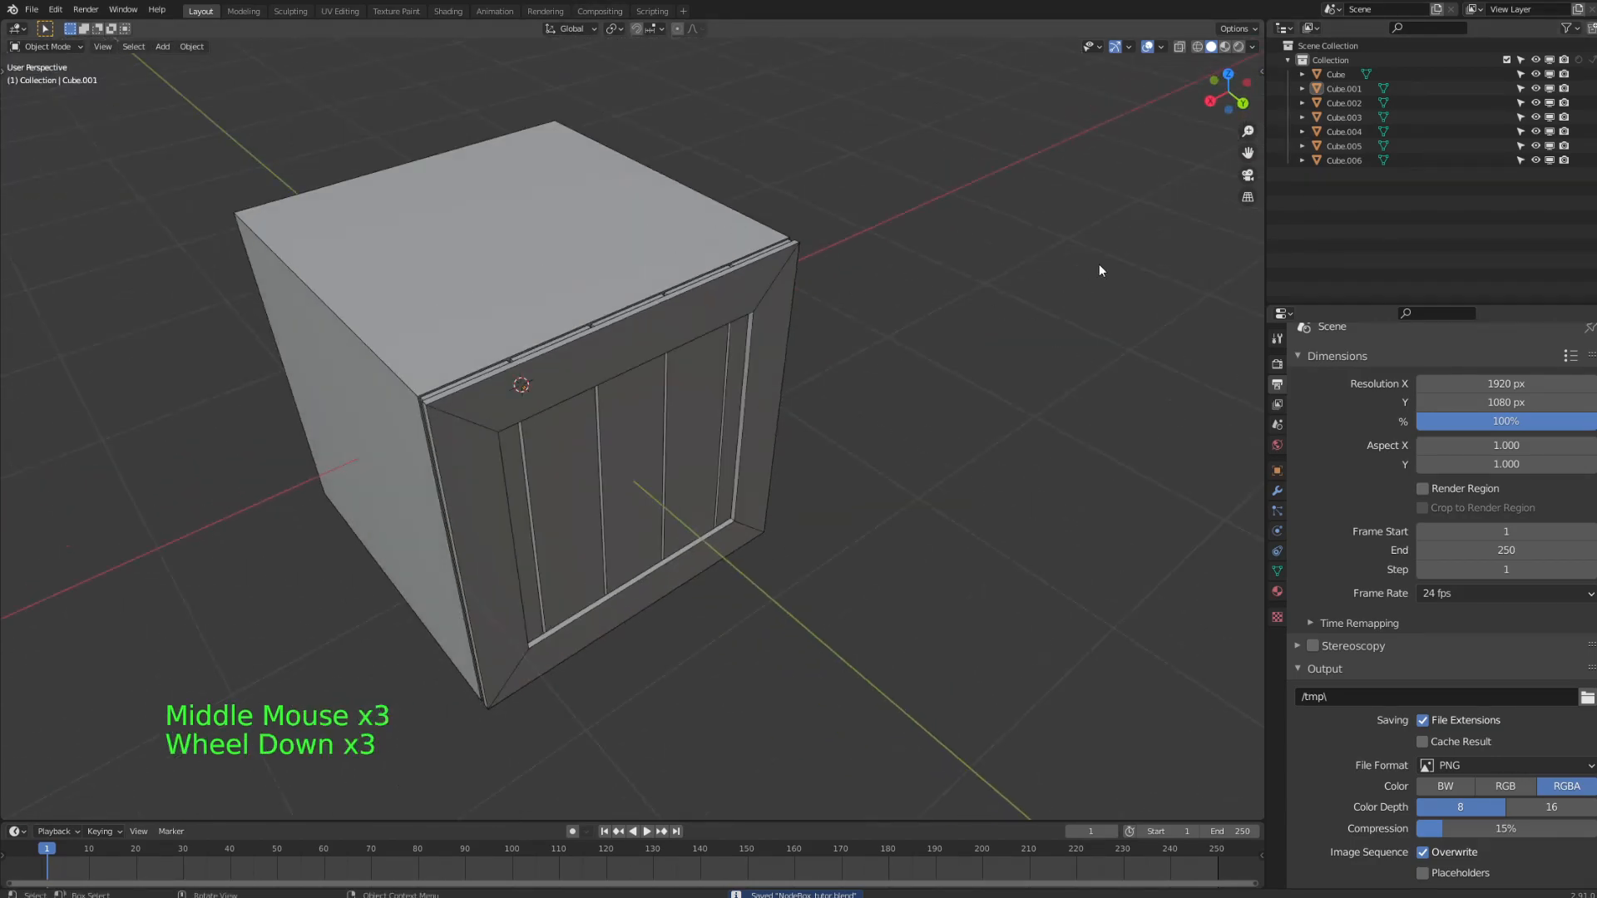
pyautogui.click(961, 380)
pyautogui.hotkey('ctrl', 's')
# - Select the cube, switch the viewport to Material Preview shading, and save the file
pyautogui.scroll(2, 690, 446)
pyautogui.click(690, 446)
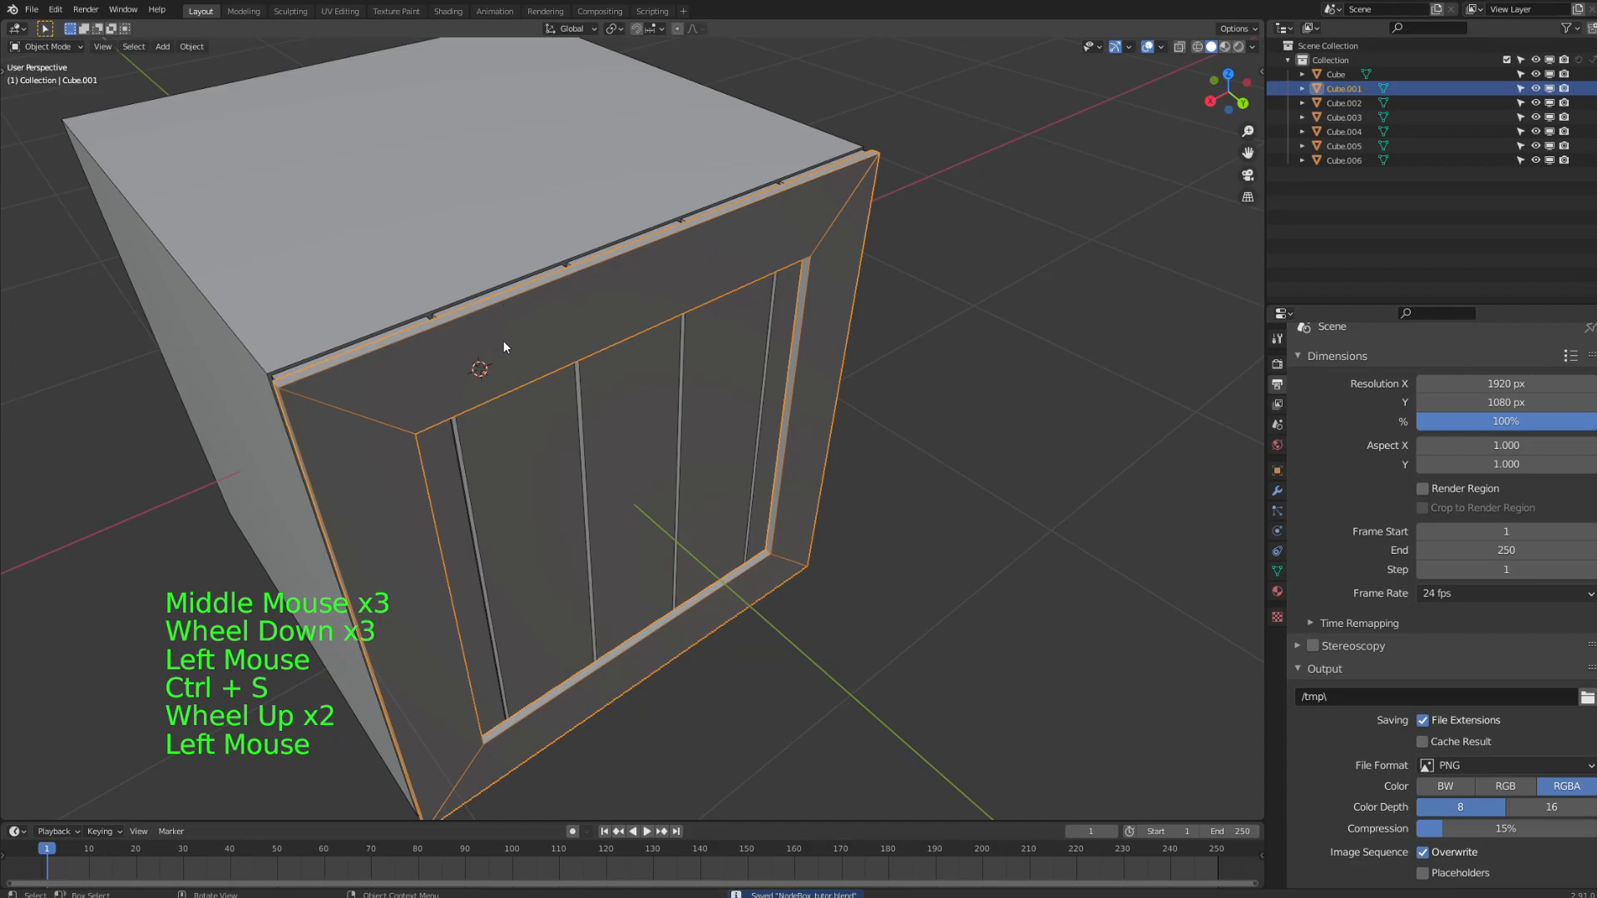
pyautogui.keyDown('shift'); pyautogui.moveTo(503, 332); pyautogui.dragTo(691, 277, button='middle'); pyautogui.keyUp('shift')
pyautogui.click(689, 269)
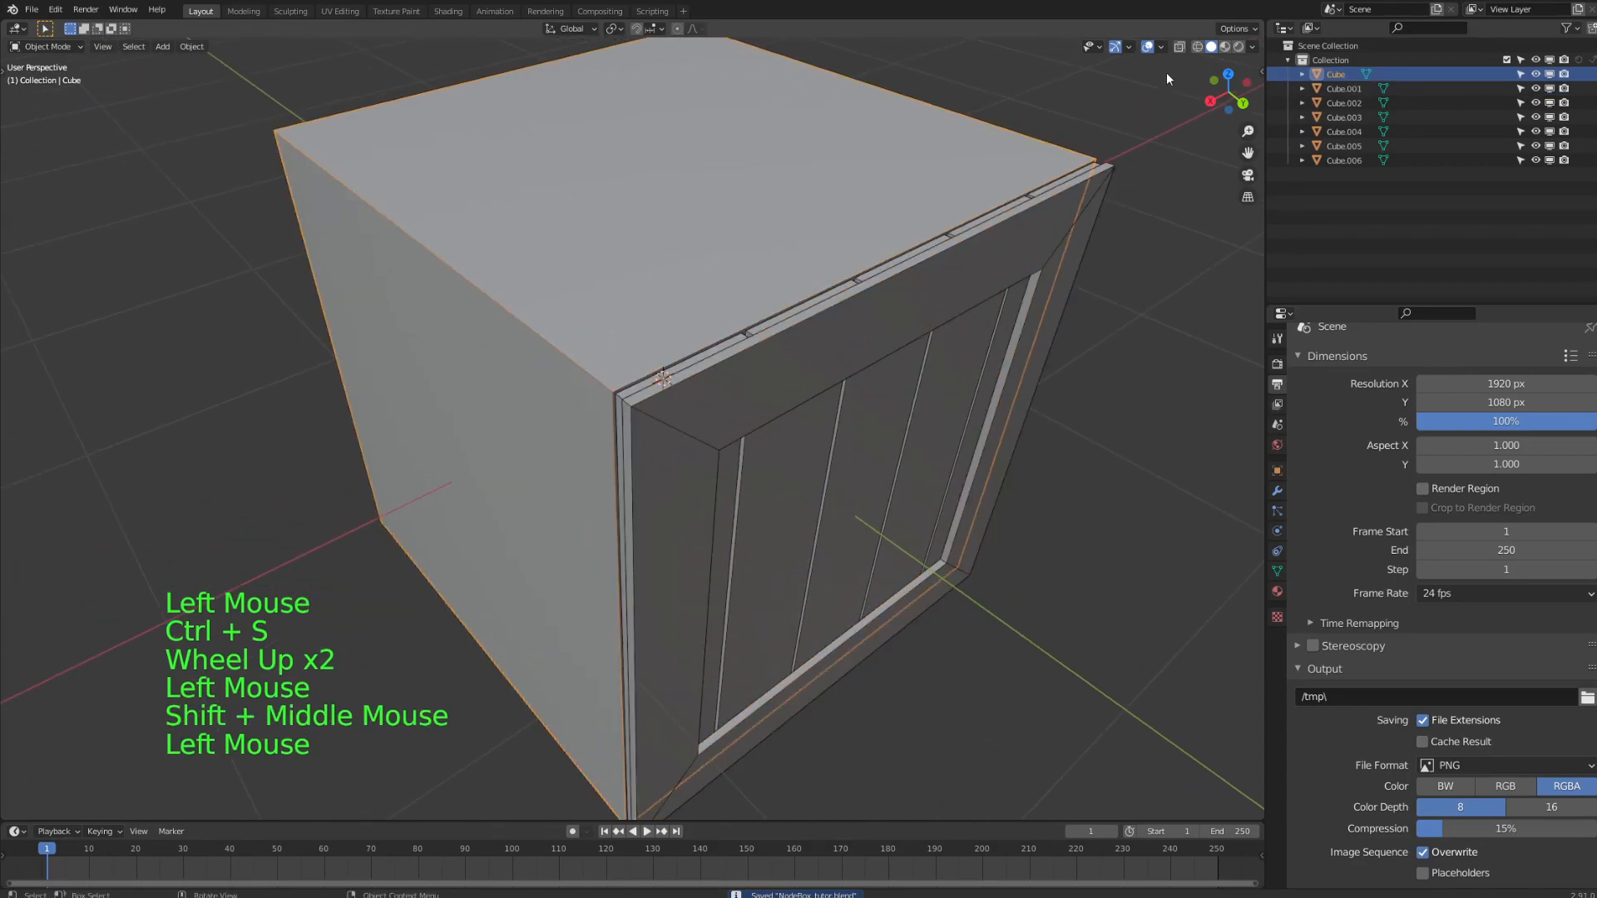
pyautogui.click(1228, 48)
pyautogui.moveTo(1104, 172)
pyautogui.mouseDown(button='middle')
pyautogui.moveTo(1048, 463)
pyautogui.moveTo(1081, 557)
pyautogui.mouseUp(button='middle')
pyautogui.moveTo(1123, 383); pyautogui.dragTo(983, 369, button='middle')
pyautogui.hotkey('ctrl', 's')
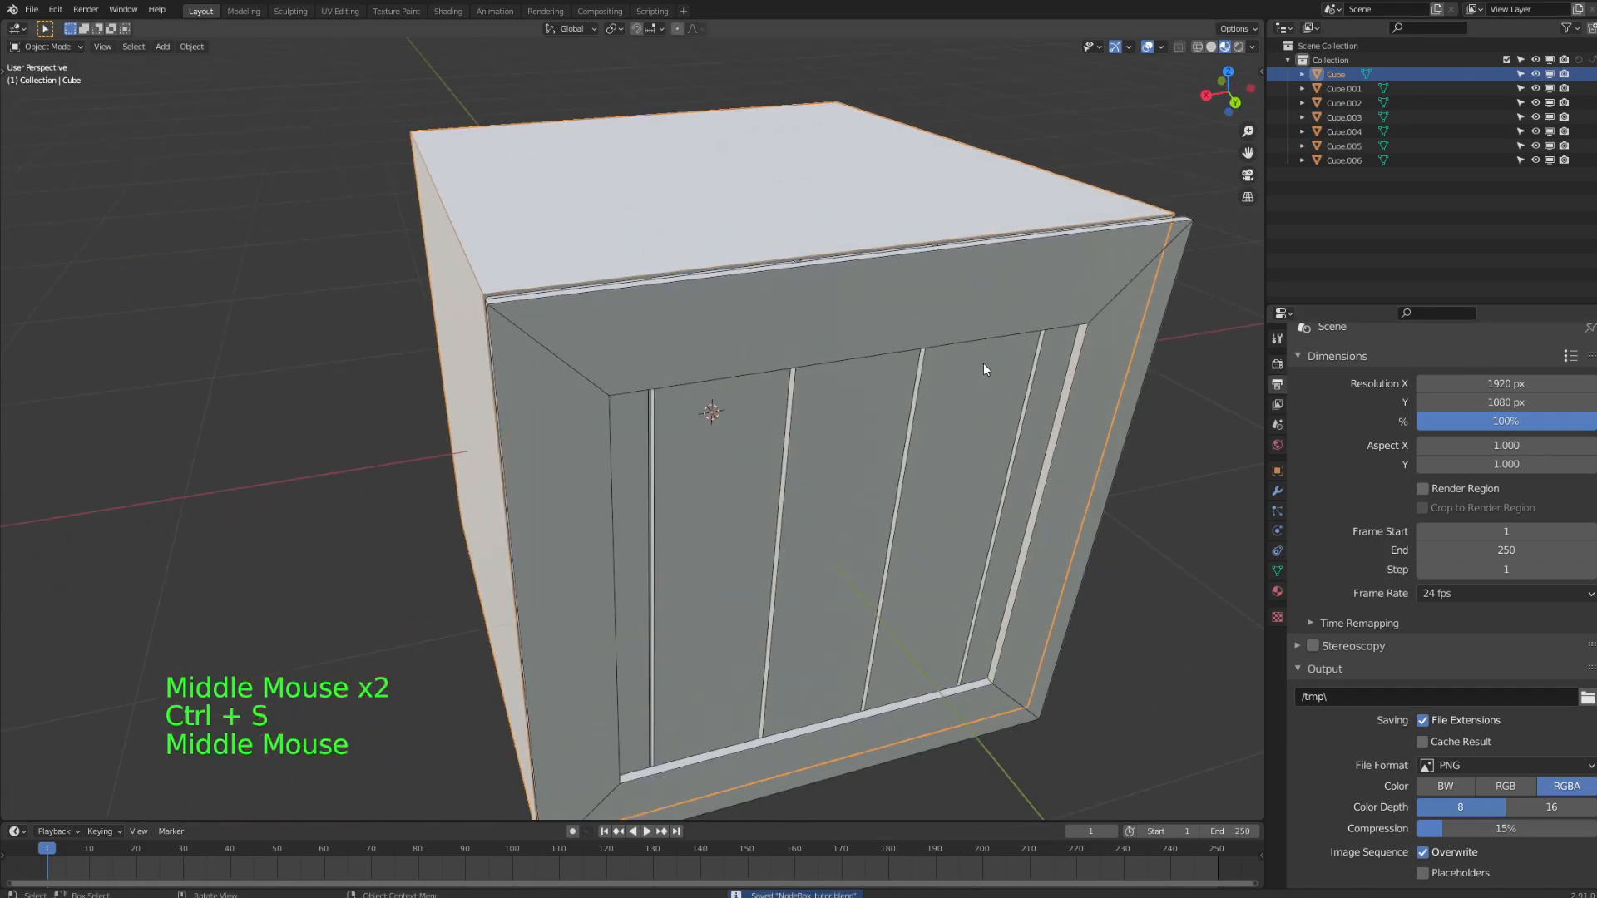
# - Split the viewport into two areas and show the UV Editor beside the 3D view
pyautogui.rightClick(467, 821)
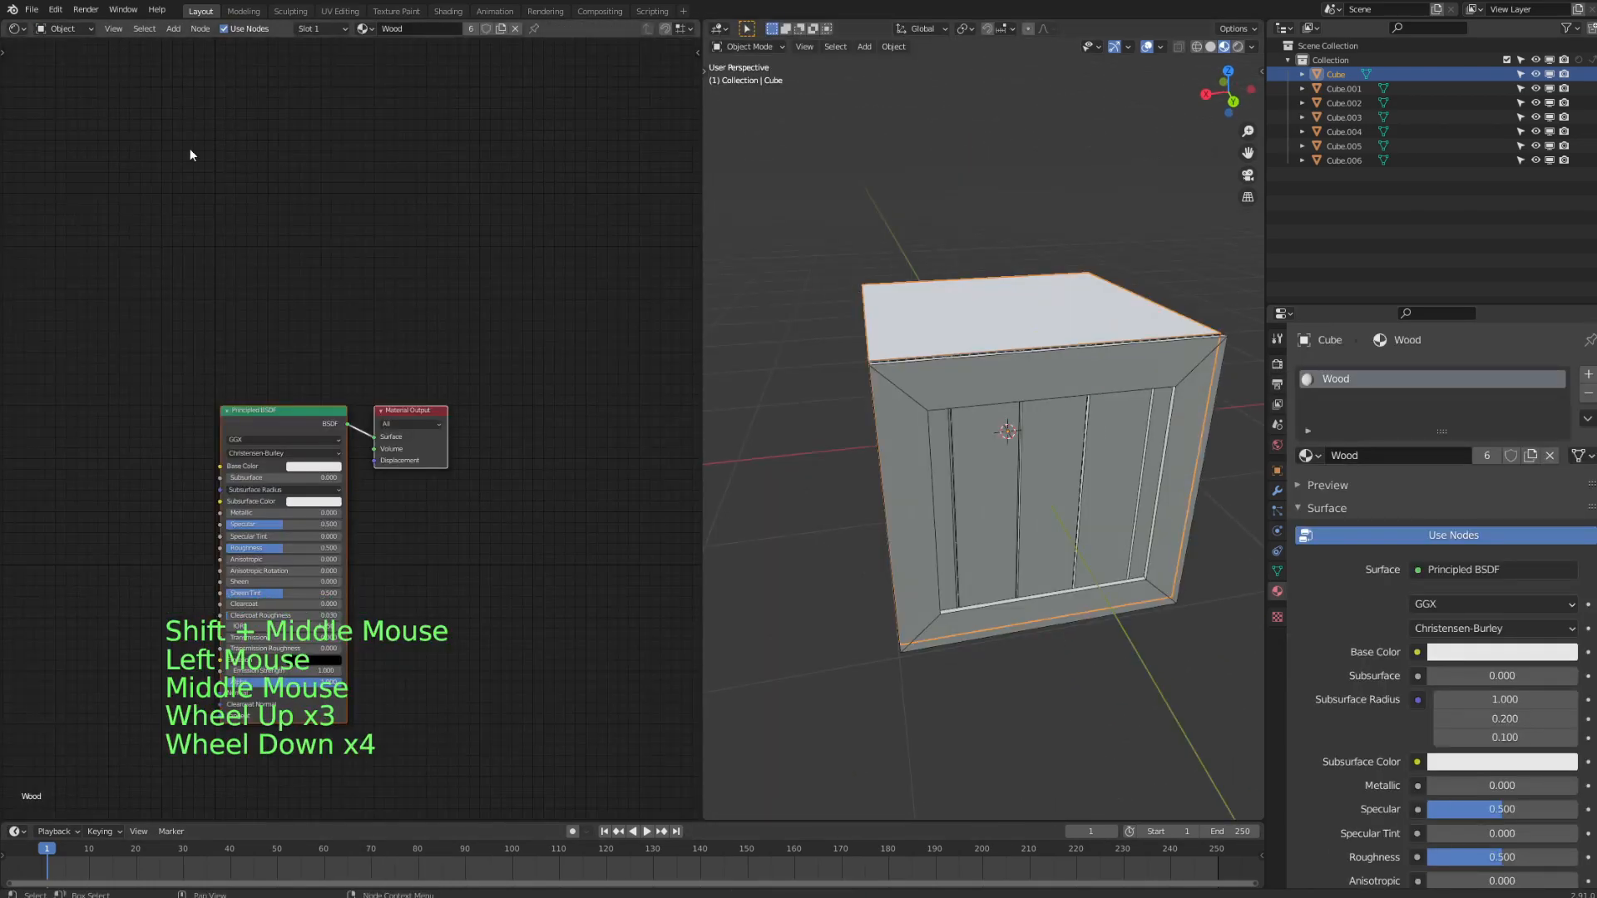
pyautogui.click(15, 29)
pyautogui.click(70, 104)
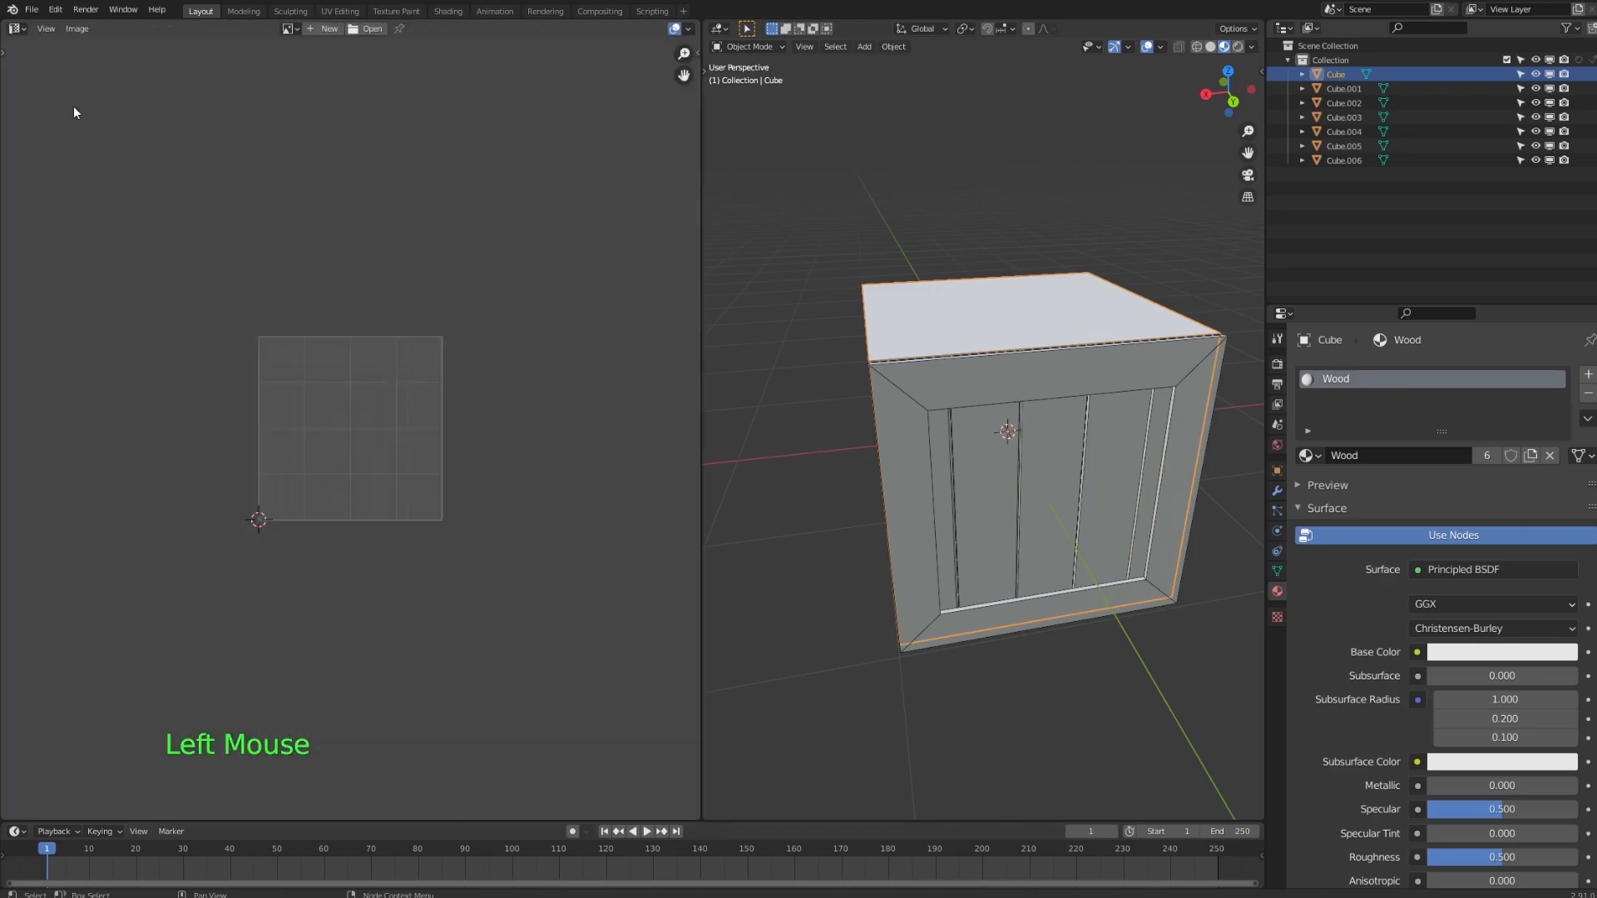
# - Enter Edit Mode on the cube, select all its faces to show their UV layout, and save the file
pyautogui.moveTo(957, 357); pyautogui.dragTo(855, 325, button='middle')
pyautogui.click(856, 325)
pyautogui.press('Tab')
pyautogui.scroll(1, 856, 326)
pyautogui.press('a')
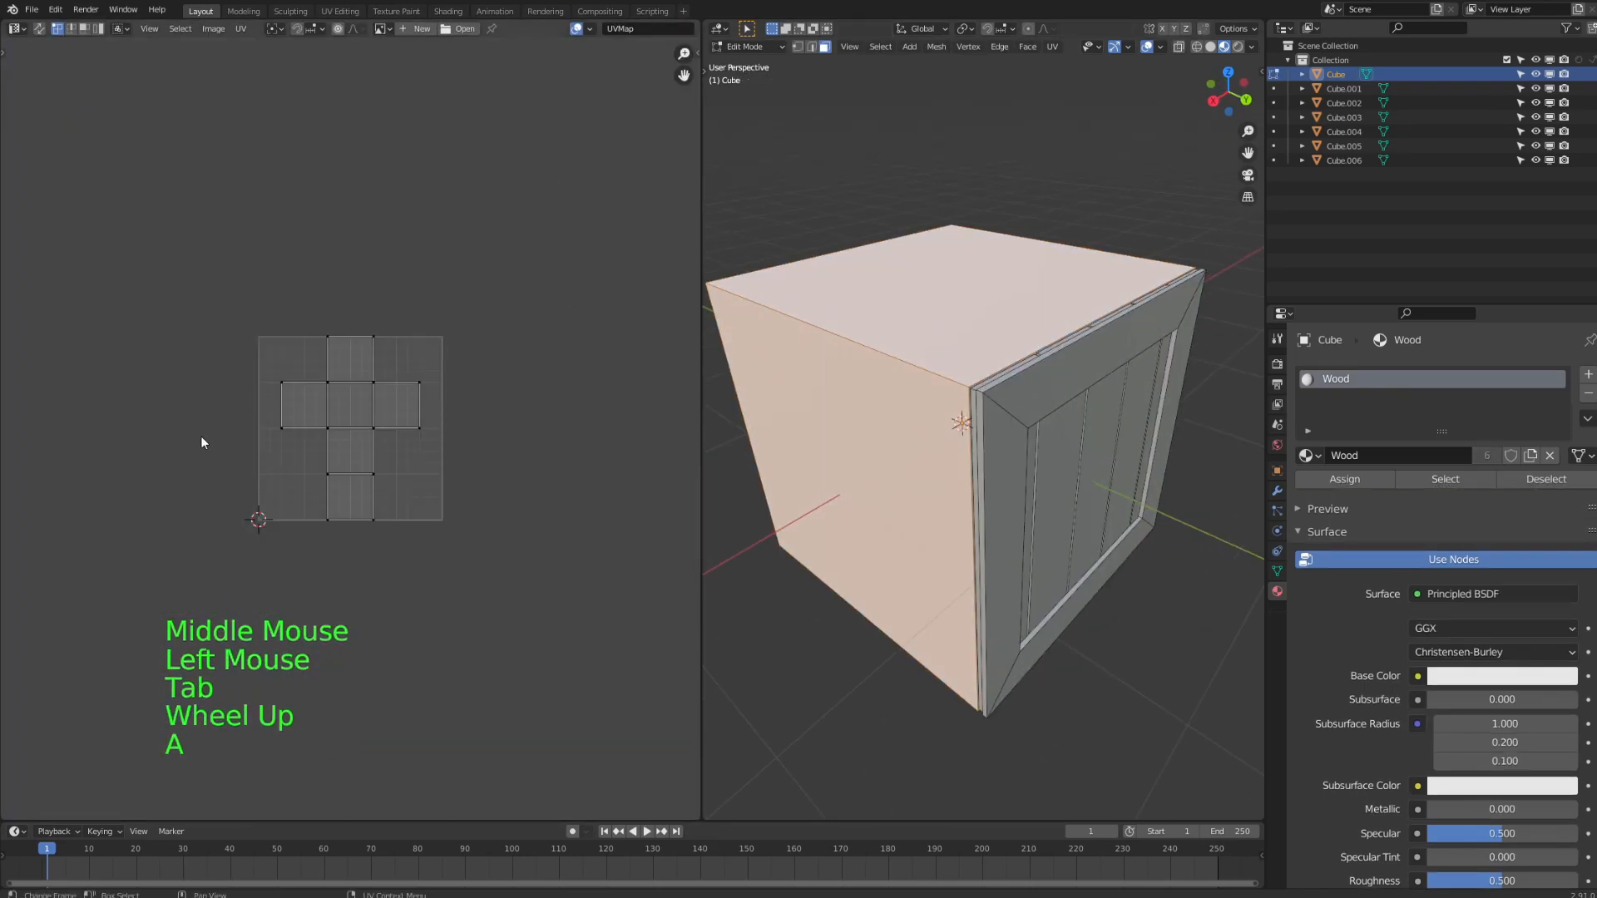
pyautogui.scroll(7, 338, 446)
pyautogui.scroll(-3, 396, 385)
pyautogui.moveTo(957, 416); pyautogui.dragTo(1021, 416, button='middle')
pyautogui.keyDown('shift'); pyautogui.moveTo(333, 338); pyautogui.dragTo(439, 348, button='middle'); pyautogui.keyUp('shift')
pyautogui.hotkey('ctrl', 's')
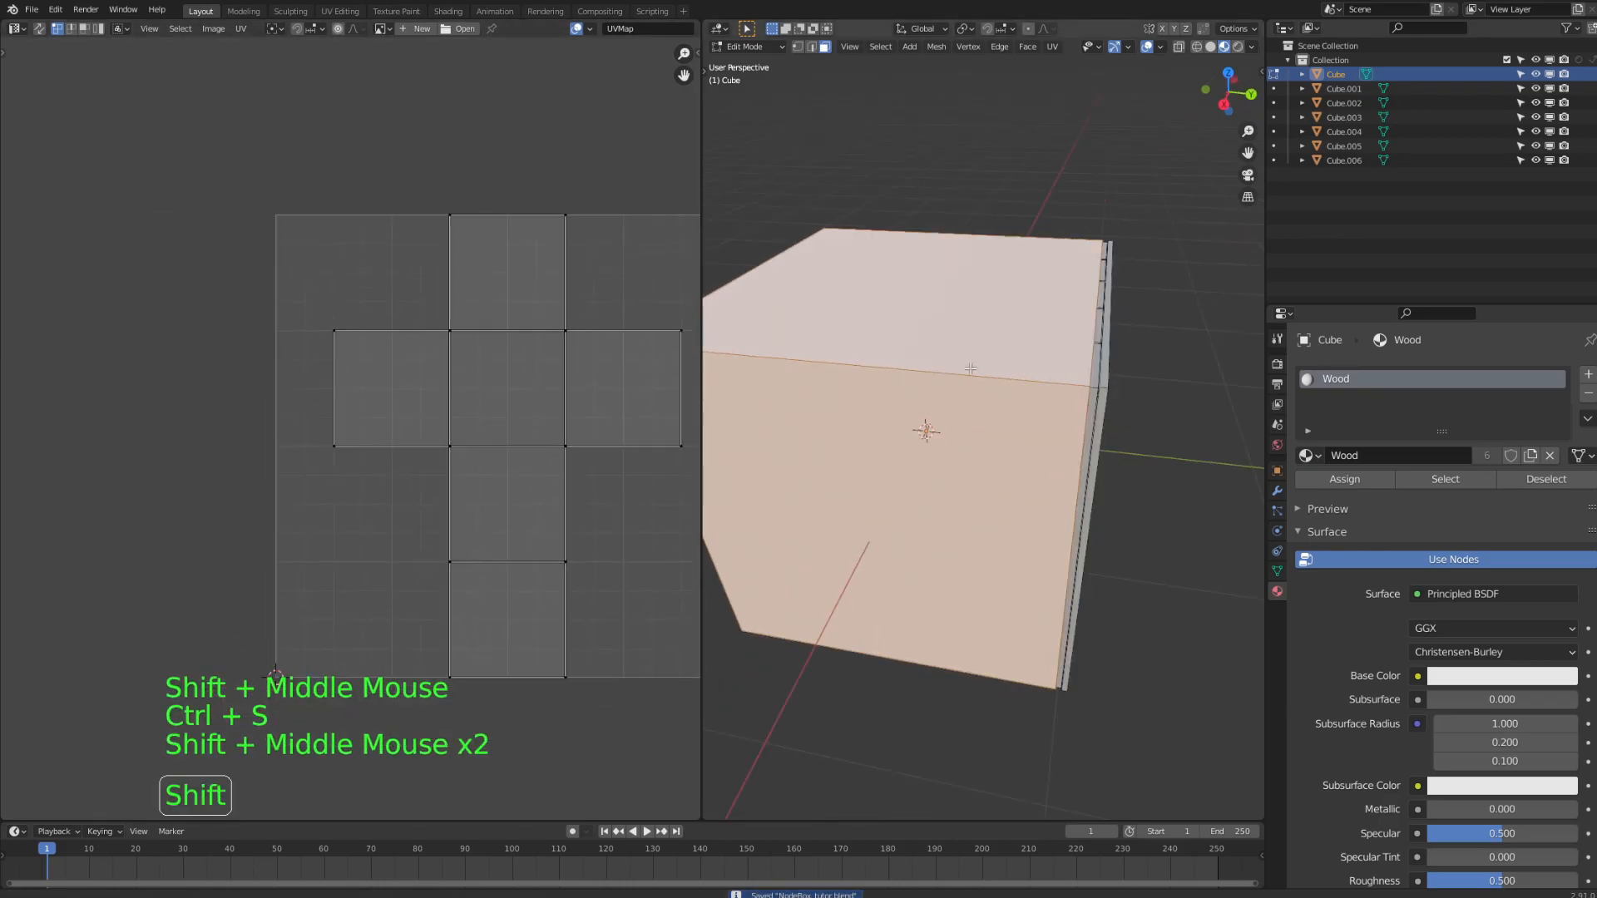
pyautogui.keyDown('shift'); pyautogui.moveTo(970, 367); pyautogui.dragTo(978, 370, button='middle'); pyautogui.keyUp('shift')
pyautogui.keyDown('shift'); pyautogui.moveTo(260, 350); pyautogui.dragTo(189, 304, button='middle'); pyautogui.keyUp('shift')
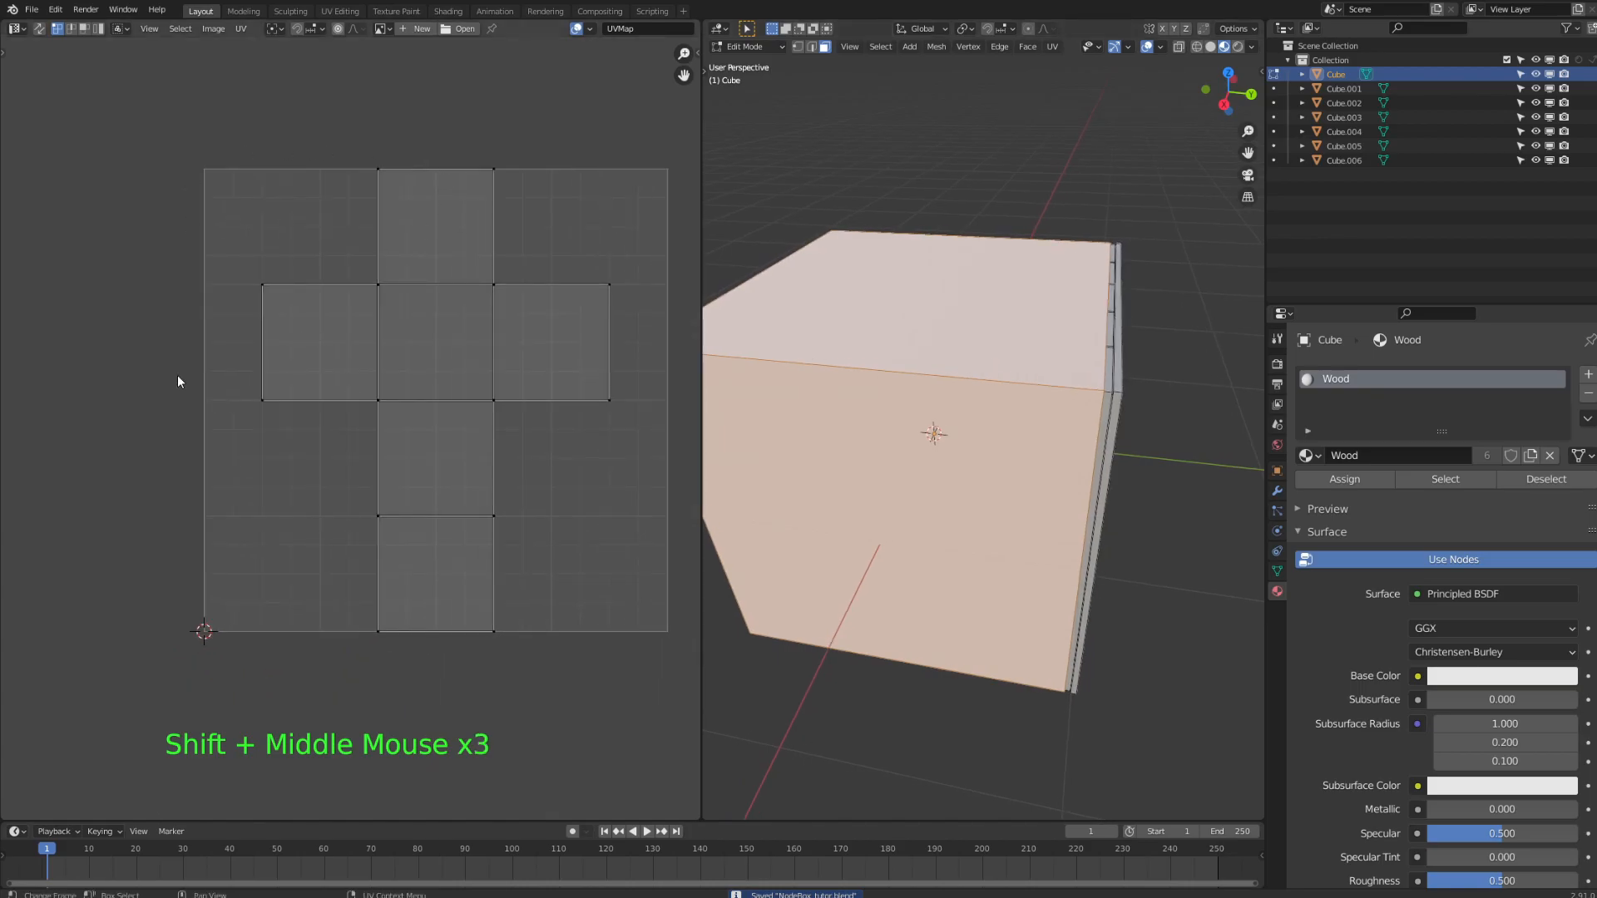
# - Unwrap the cube's side face and top face individually so that each fills the UV square
pyautogui.press('3')
pyautogui.click(910, 473)
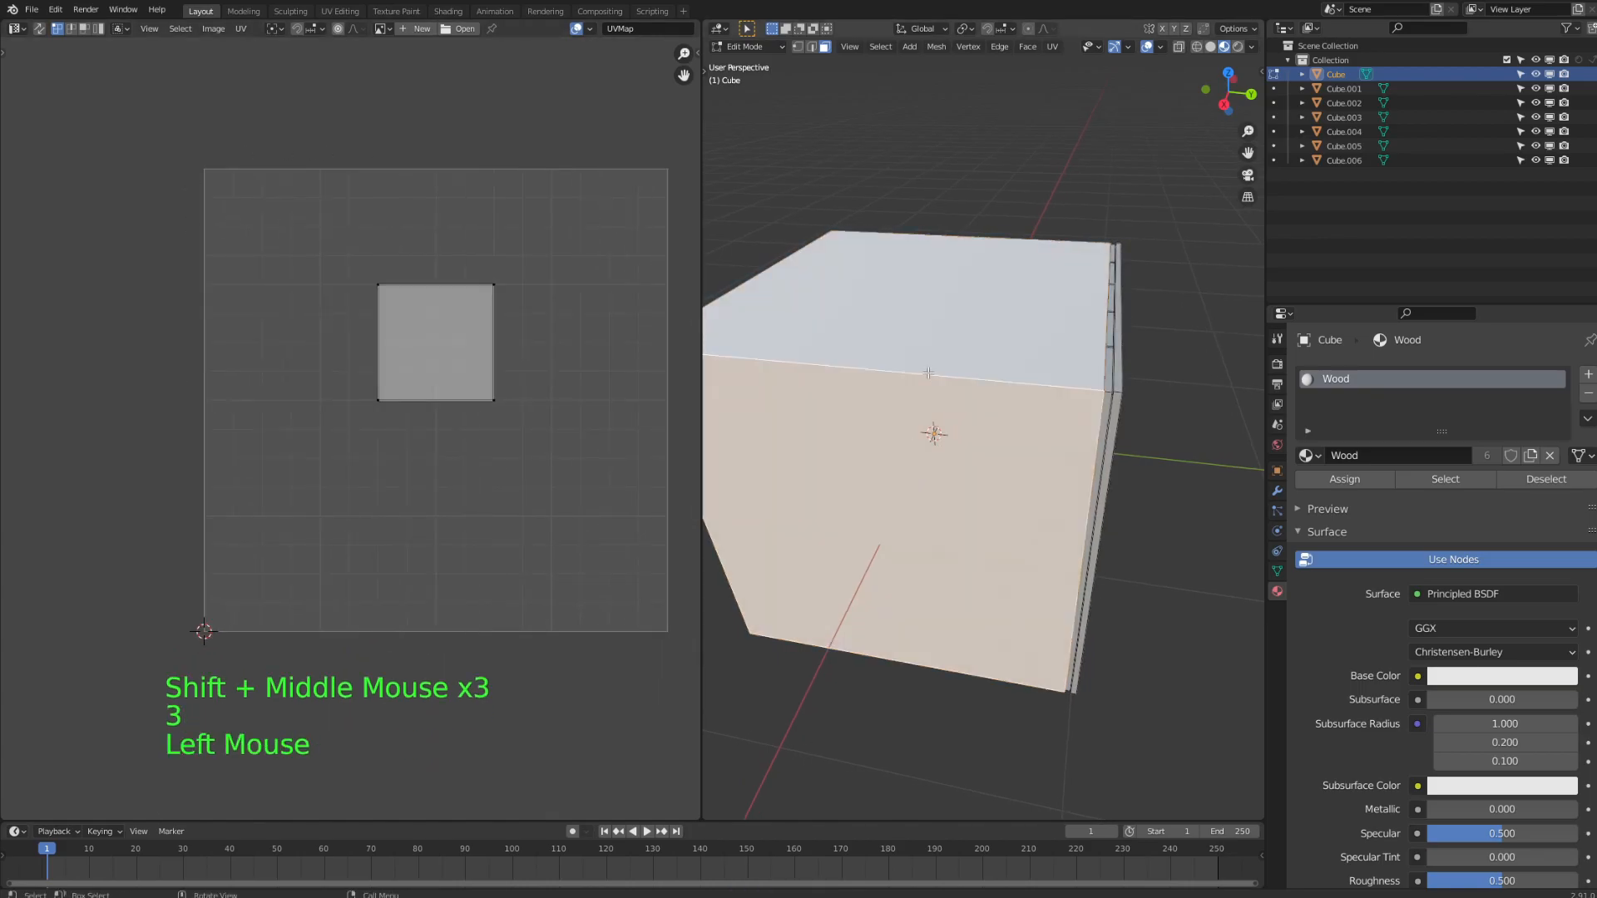
pyautogui.press('u')
pyautogui.click(928, 378)
pyautogui.click(948, 303)
pyautogui.press('u')
pyautogui.click(951, 307)
# - Unwrap the cube's other exposed faces one at a time
pyautogui.moveTo(952, 307); pyautogui.dragTo(1152, 267, button='middle')
pyautogui.click(899, 367)
pyautogui.press('u')
pyautogui.click(898, 367)
pyautogui.click(976, 601)
pyautogui.moveTo(898, 366); pyautogui.dragTo(1001, 544, button='middle')
pyautogui.press('u')
pyautogui.click(975, 601)
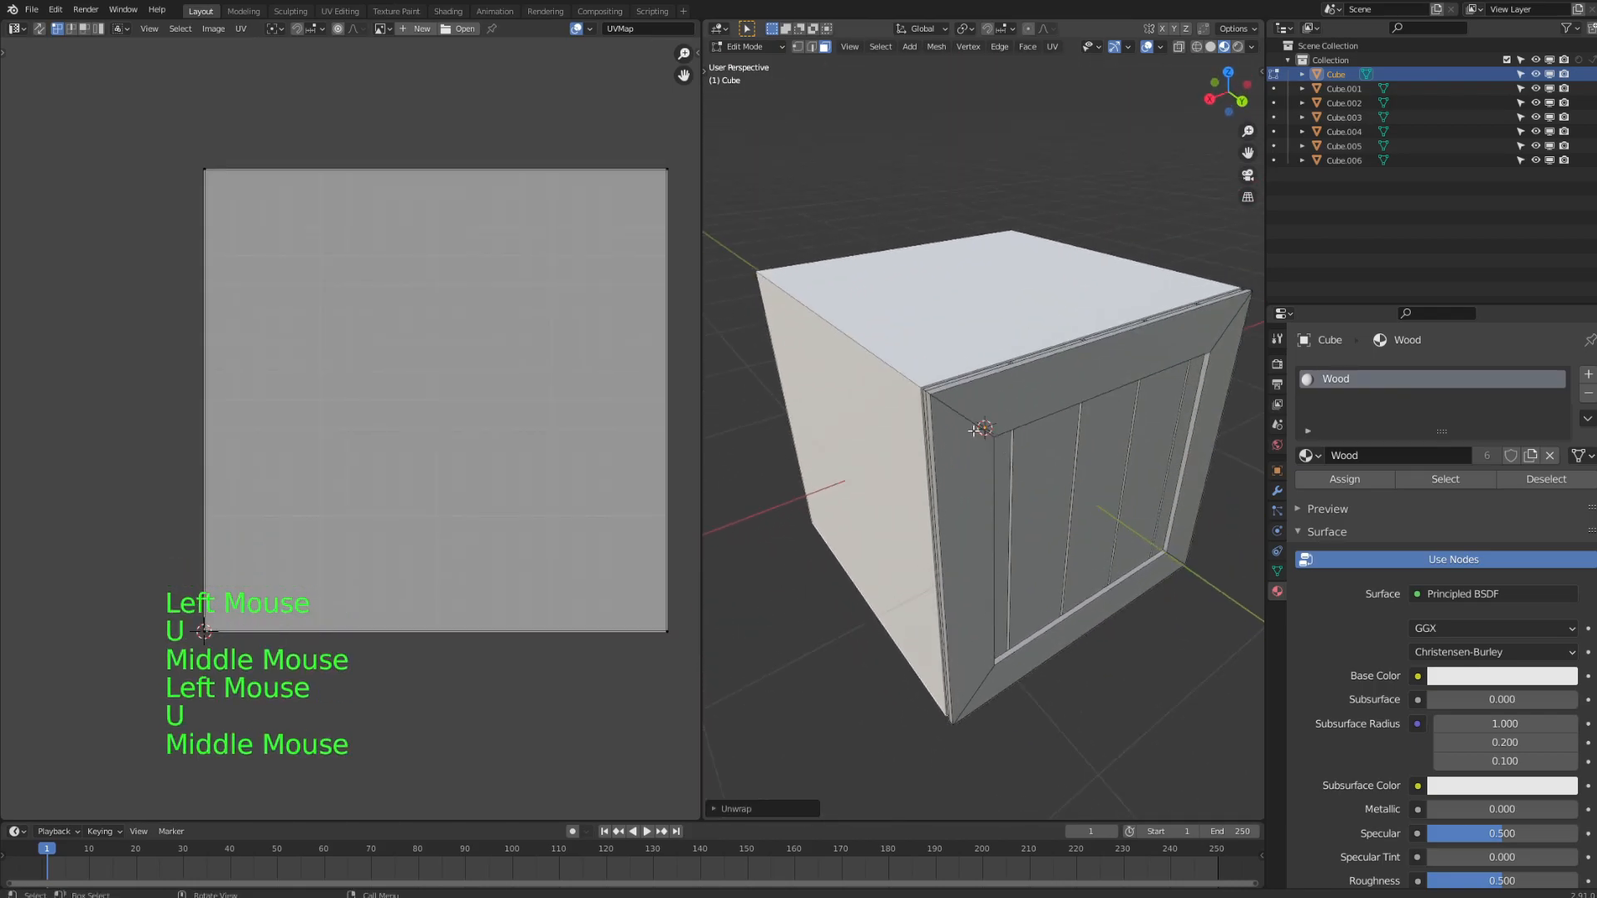
# - Hide all objects except the cube and unwrap its face behind the frame so that it fills the UV square
pyautogui.press('Tab')
pyautogui.hotkey('shift', 'h')
pyautogui.press('Tab')
pyautogui.press('3')
pyautogui.click(1017, 441)
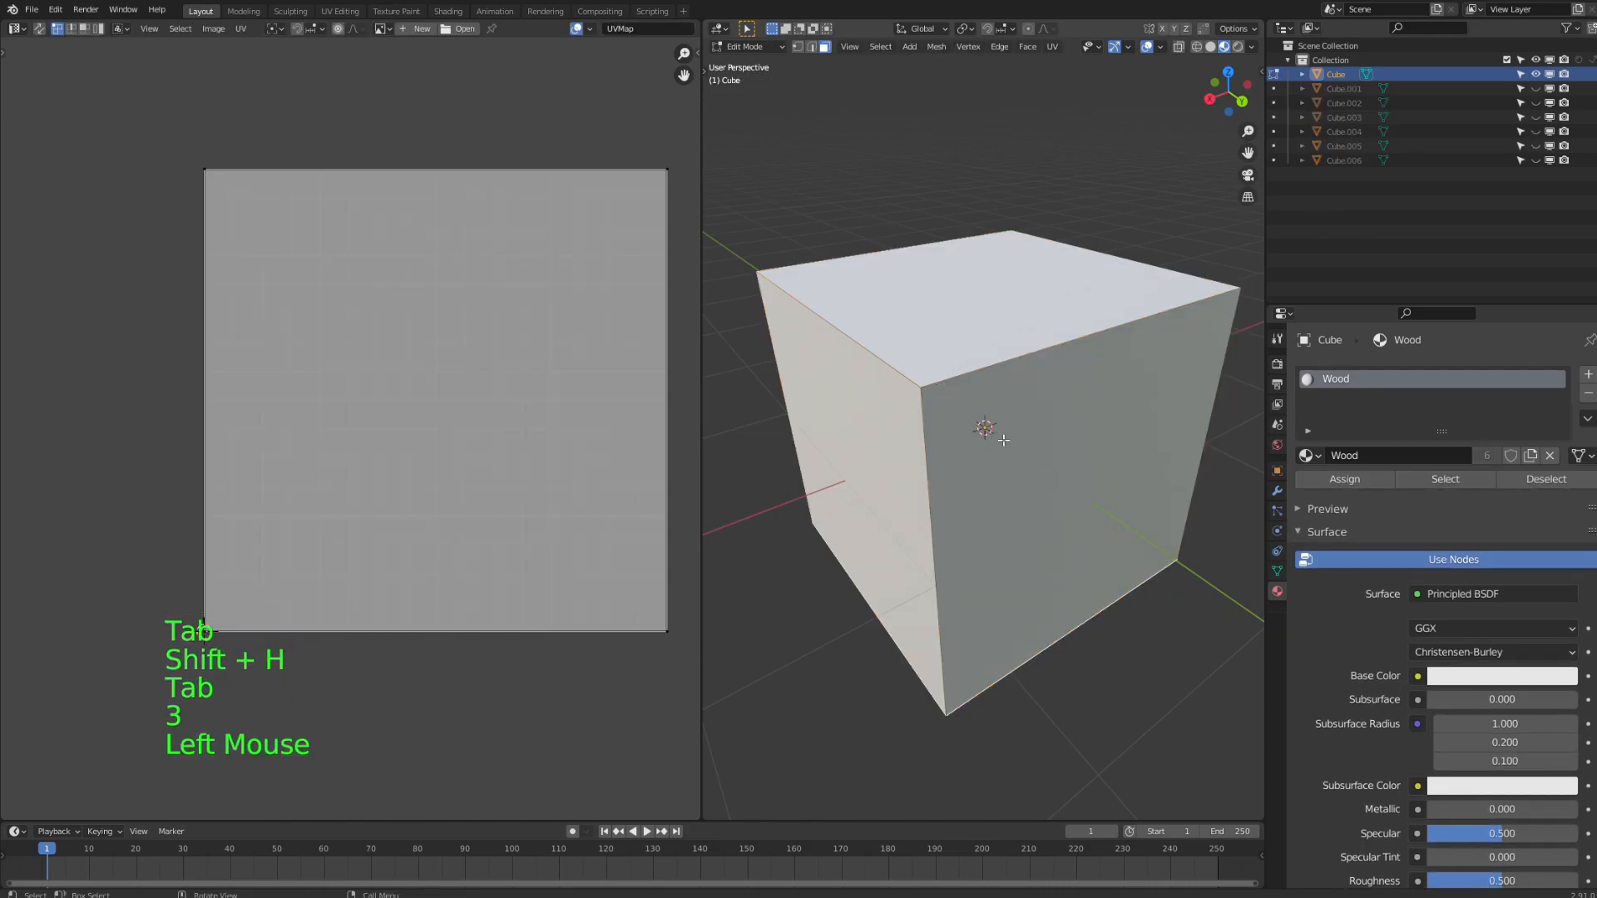
pyautogui.click(1003, 440)
pyautogui.press('u')
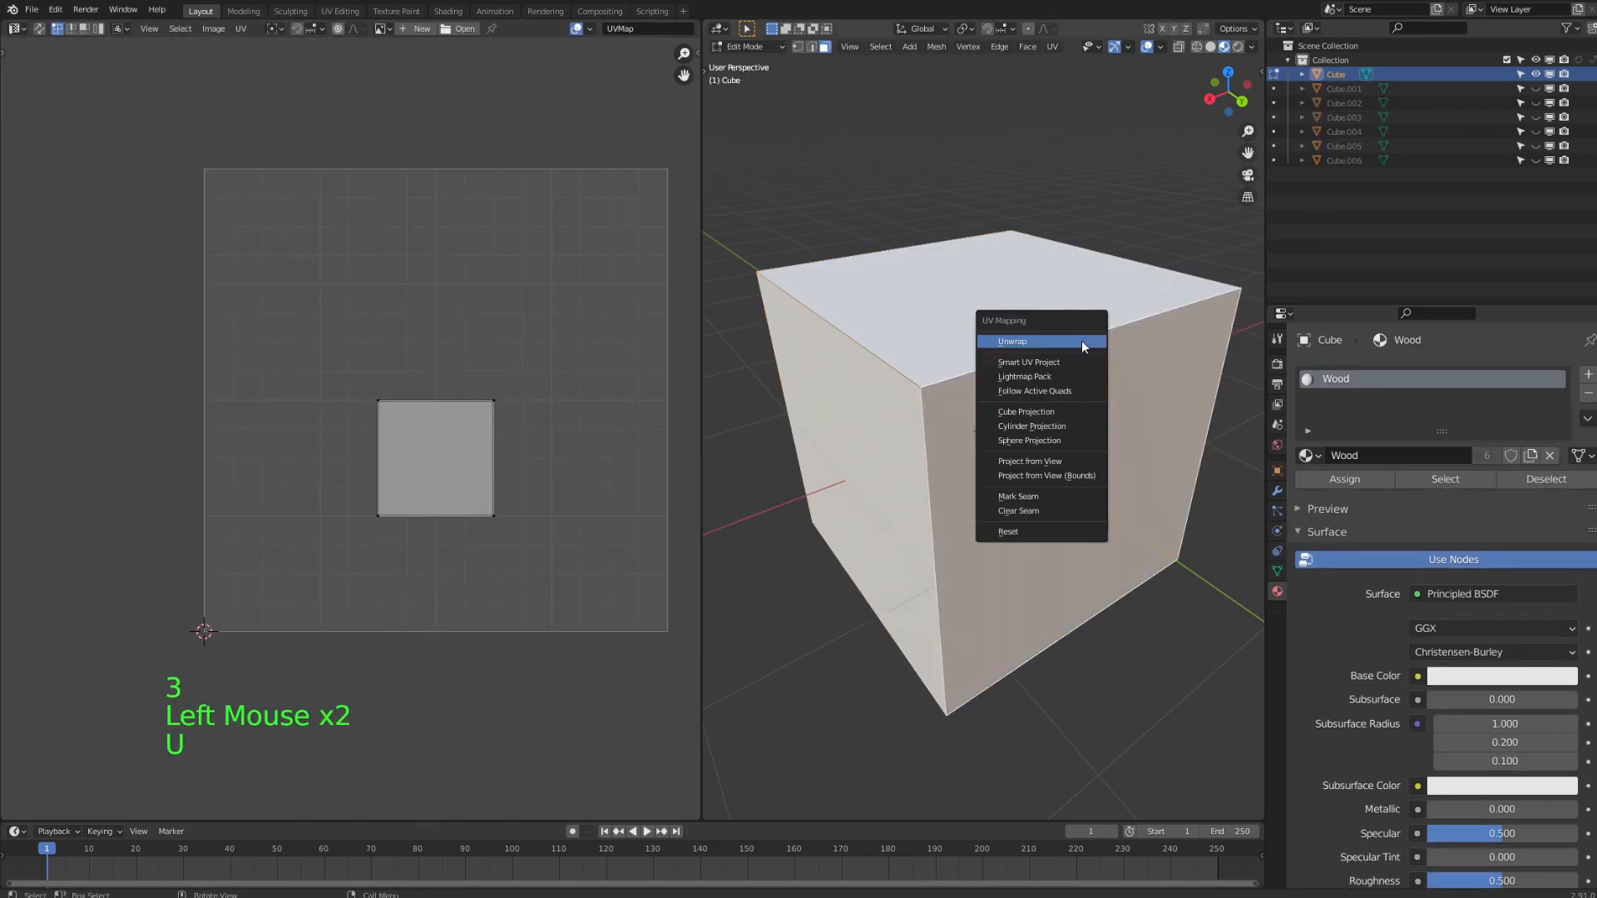
pyautogui.click(1084, 346)
# - Unwrap another face of the isolated cube and unhide all the other objects
pyautogui.keyDown('shift'); pyautogui.moveTo(1084, 346); pyautogui.dragTo(1117, 316, button='middle'); pyautogui.keyUp('shift')
pyautogui.click(1148, 368)
pyautogui.press('u')
pyautogui.click(1148, 368)
pyautogui.press('Tab')
pyautogui.hotkey('alt', 'h')
# - Enter Edit Mode on the frame and select all its faces to show their UV layout
pyautogui.click(884, 360)
pyautogui.keyDown('shift'); pyautogui.moveTo(884, 361); pyautogui.dragTo(1031, 346, button='middle'); pyautogui.keyUp('shift')
pyautogui.click(1039, 346)
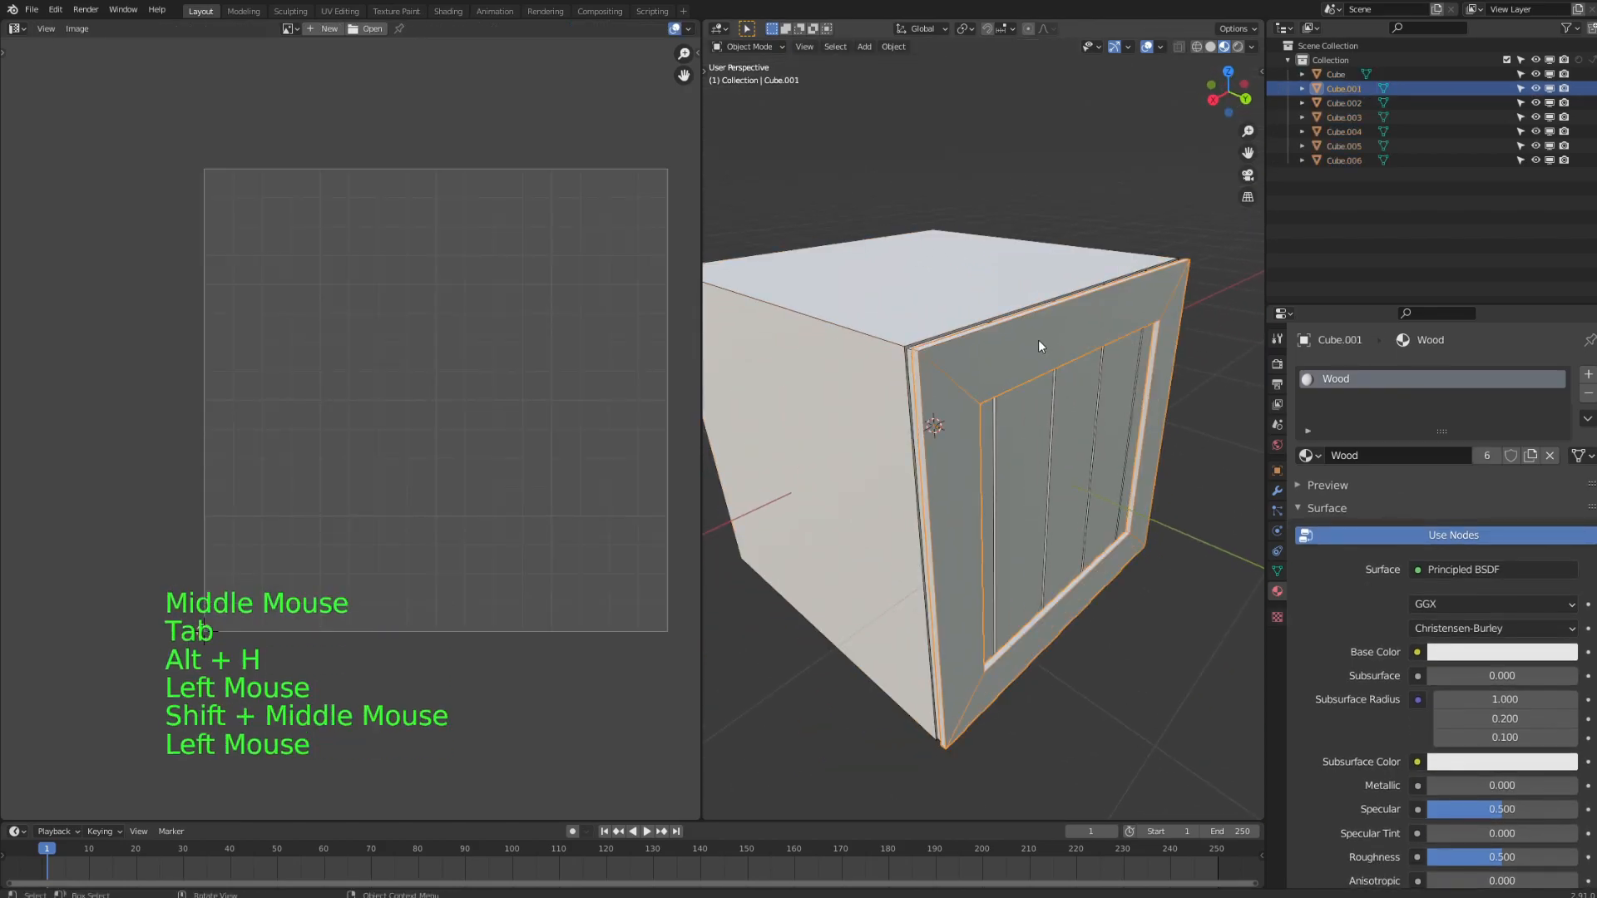
pyautogui.press('Tab')
pyautogui.press('a')
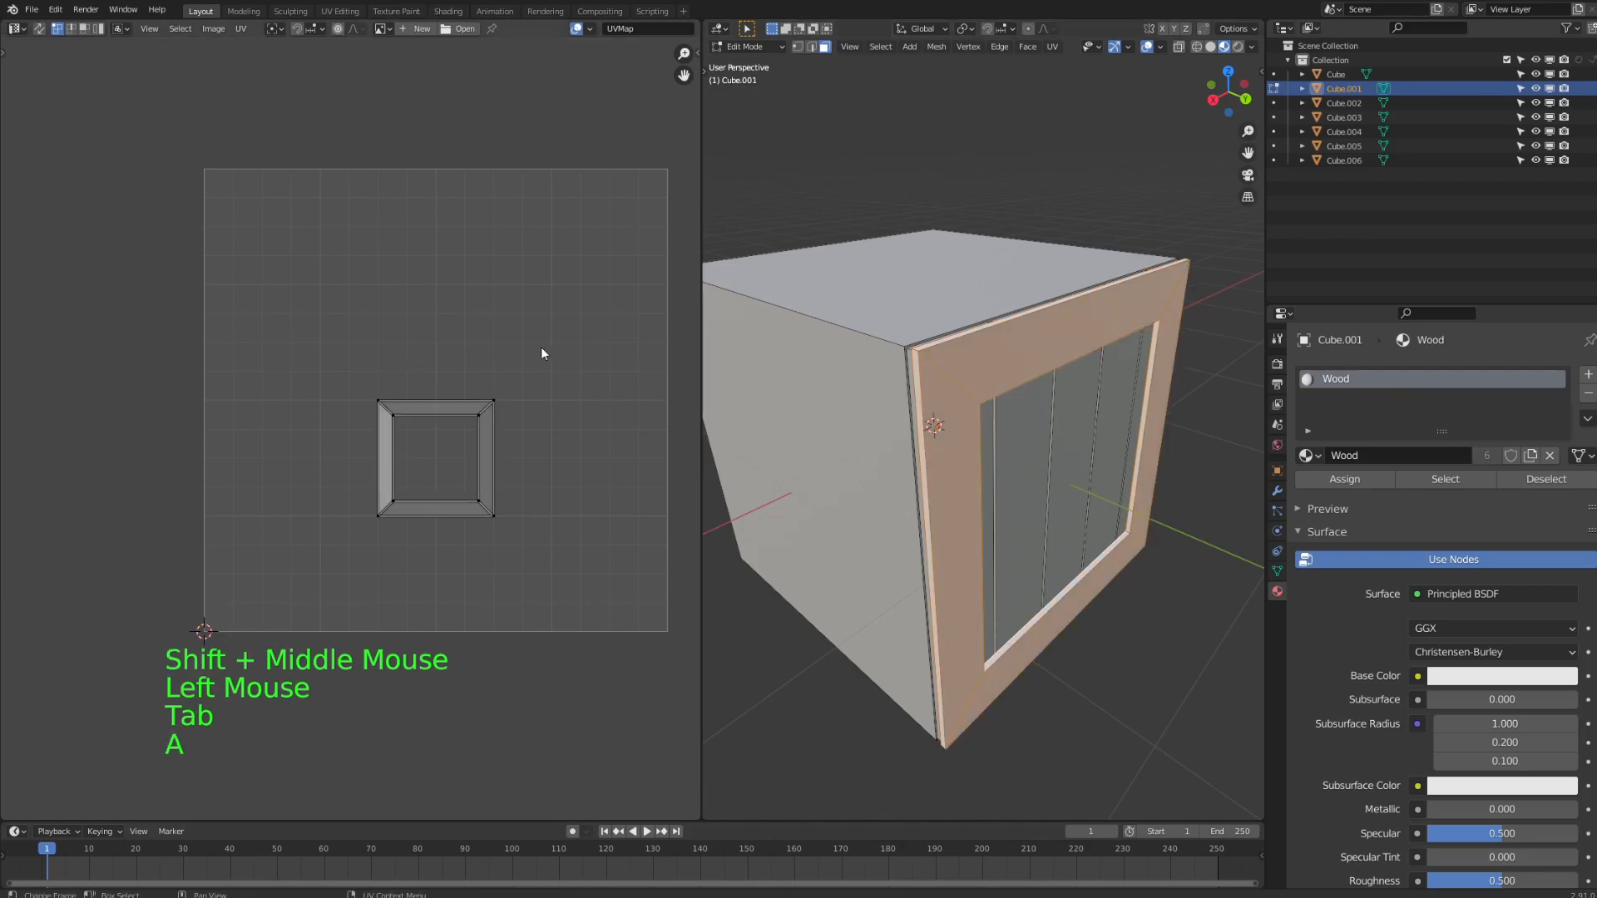
# - Scale the frame's whole UV layout up until it is slightly larger than the UV square
pyautogui.keyDown('shift'); pyautogui.moveTo(585, 346); pyautogui.dragTo(531, 325, button='middle'); pyautogui.keyUp('shift')
pyautogui.press('s')
pyautogui.click(490, 373)
pyautogui.press('a')
pyautogui.press('a')
pyautogui.press('a')
pyautogui.press('a')
pyautogui.press('s')
pyautogui.click(247, 415)
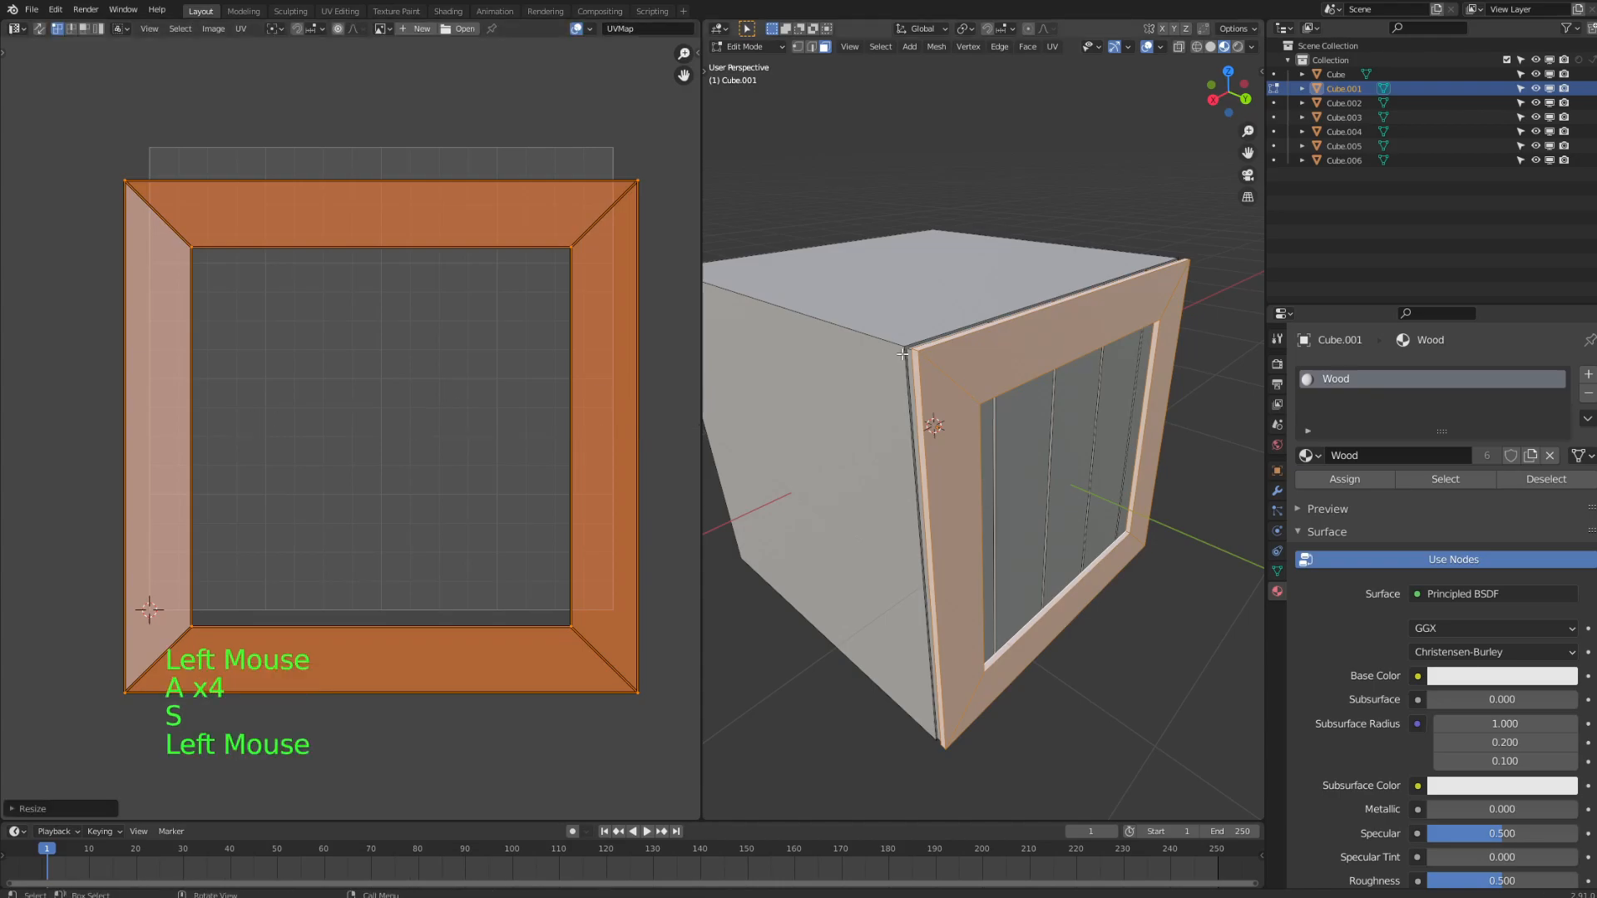
# - Select the cube in Object Mode, show its Wood material in the Shader Editor, and save the file
pyautogui.press('Tab')
pyautogui.click(831, 416)
pyautogui.moveTo(832, 416); pyautogui.dragTo(909, 389, button='middle')
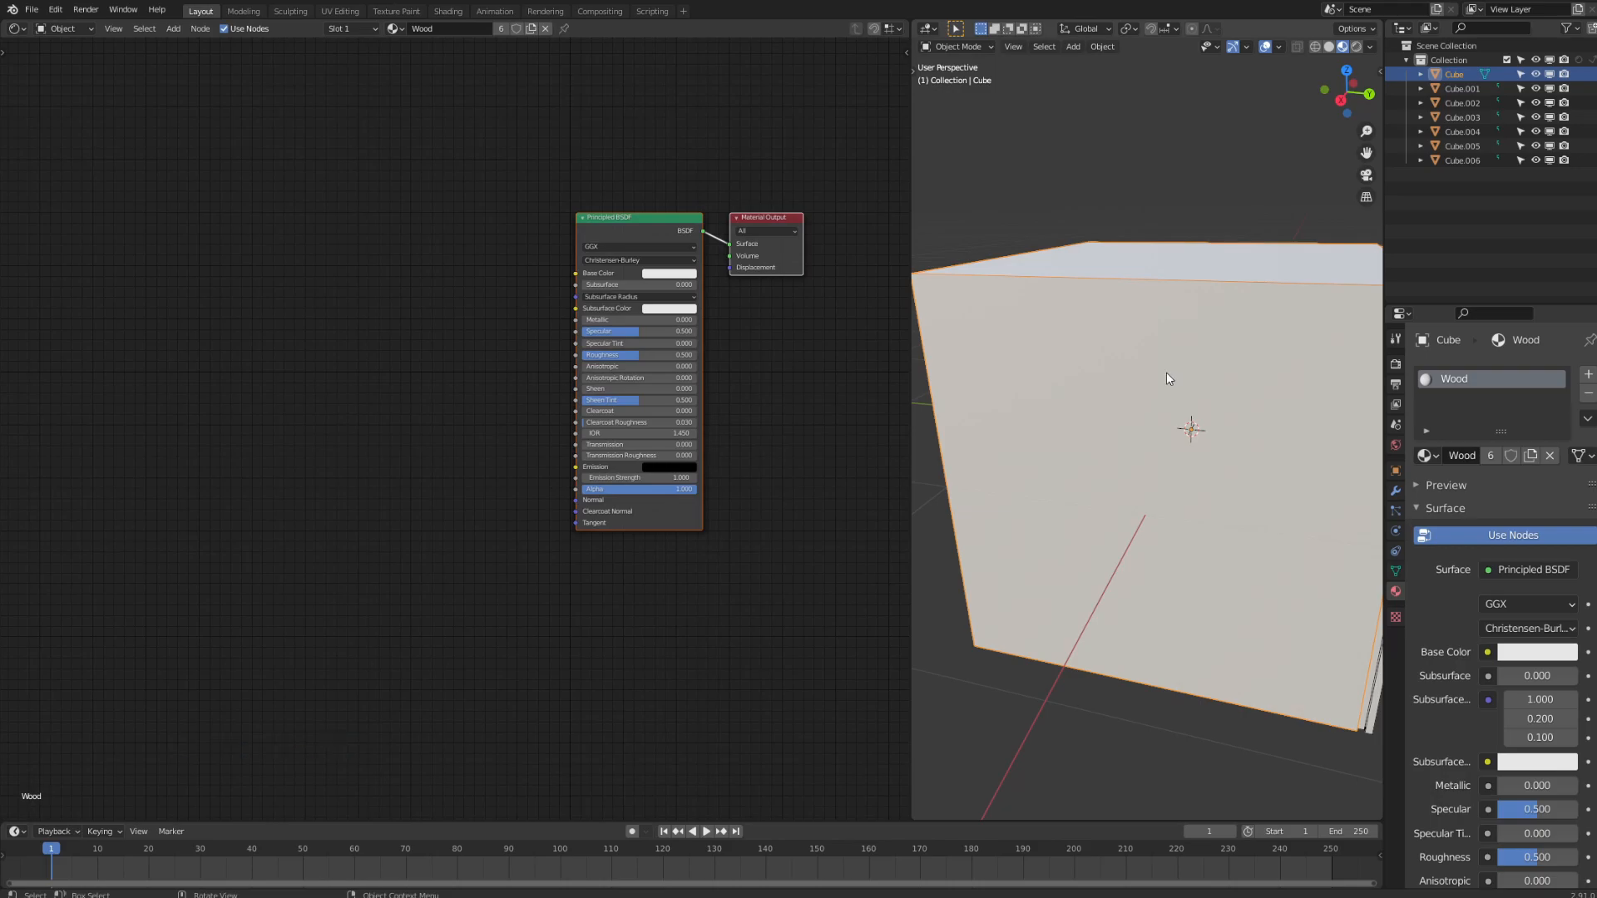
pyautogui.moveTo(1166, 371); pyautogui.dragTo(1116, 388, button='middle')
pyautogui.hotkey('ctrl', 's')
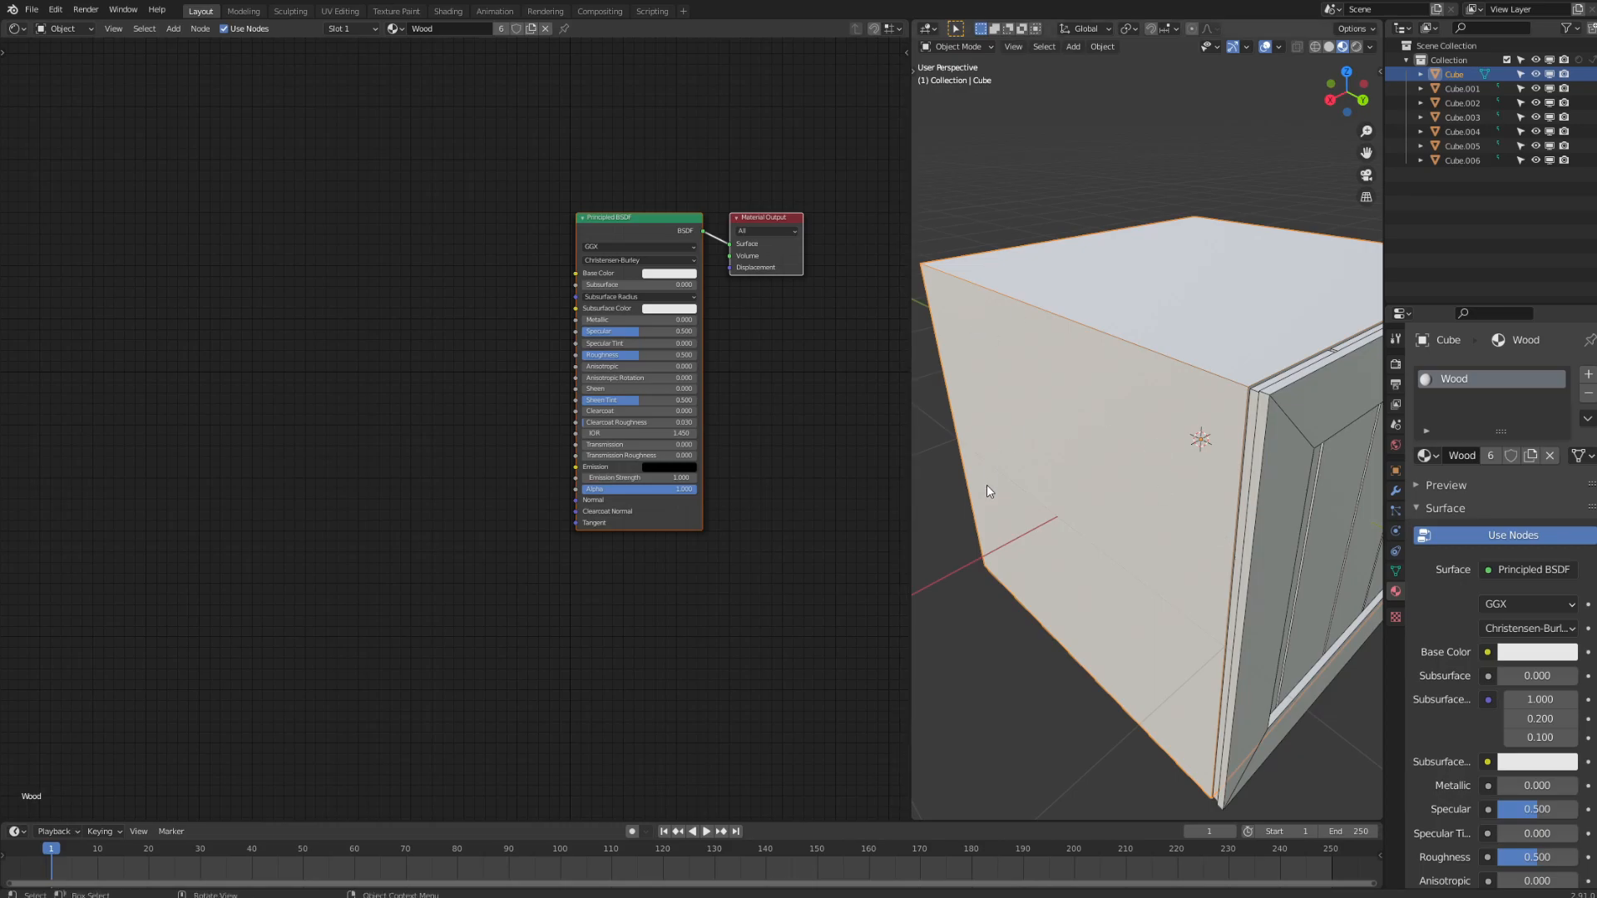
pyautogui.keyDown('shift'); pyautogui.moveTo(425, 268); pyautogui.dragTo(424, 314, button='middle'); pyautogui.keyUp('shift')
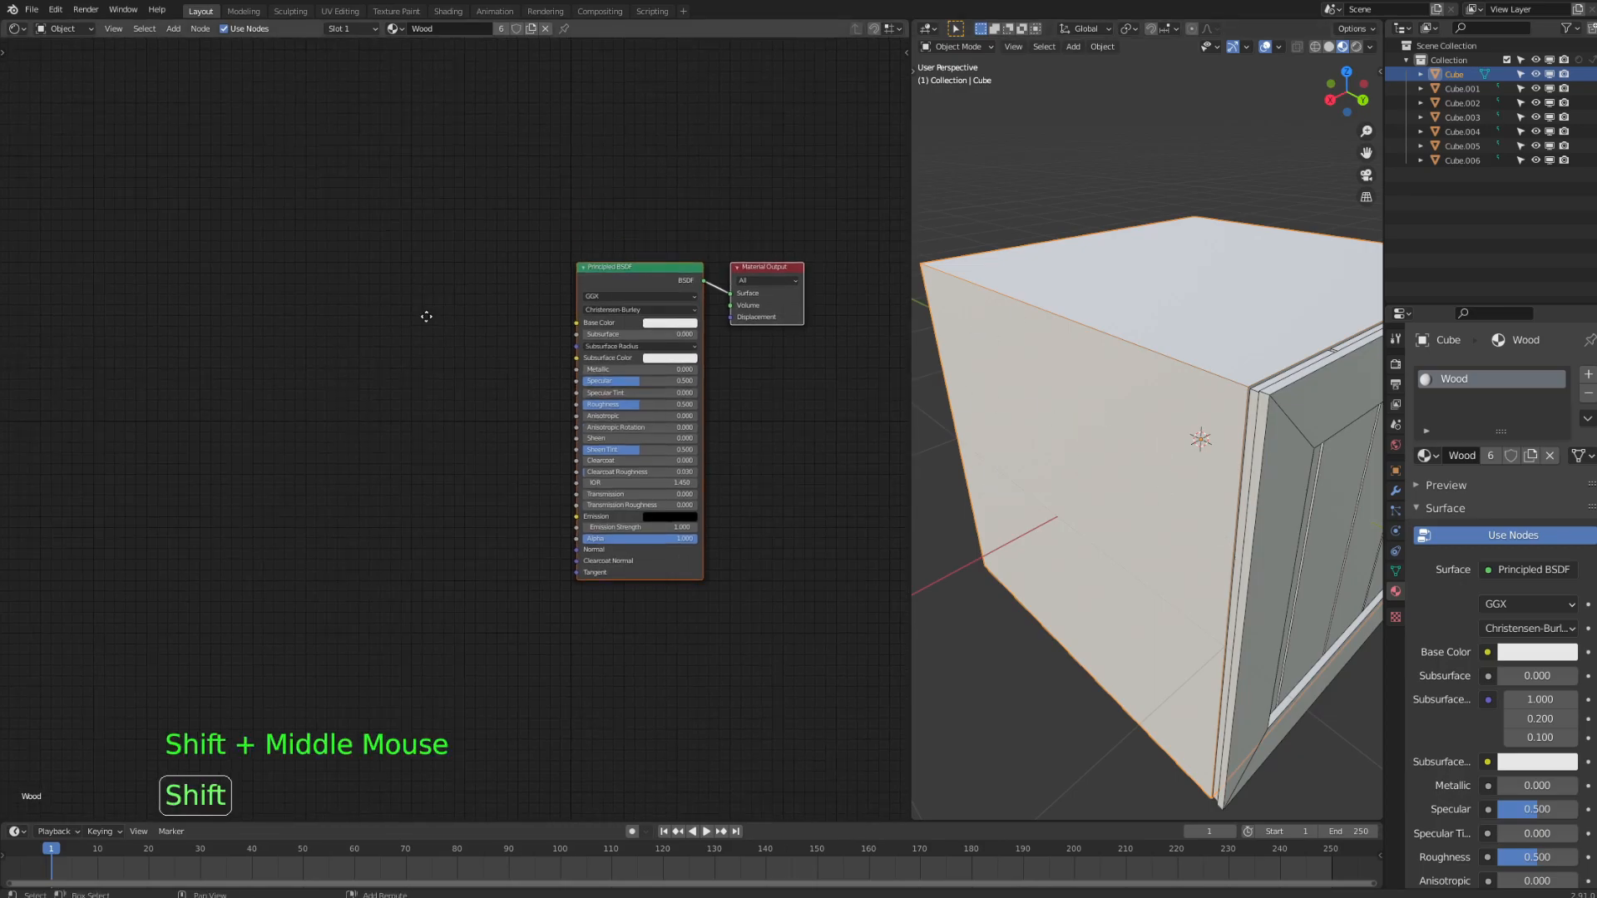
pyautogui.scroll(4, 485, 346)
pyautogui.keyDown('shift'); pyautogui.moveTo(520, 371); pyautogui.dragTo(318, 371, button='middle'); pyautogui.keyUp('shift')
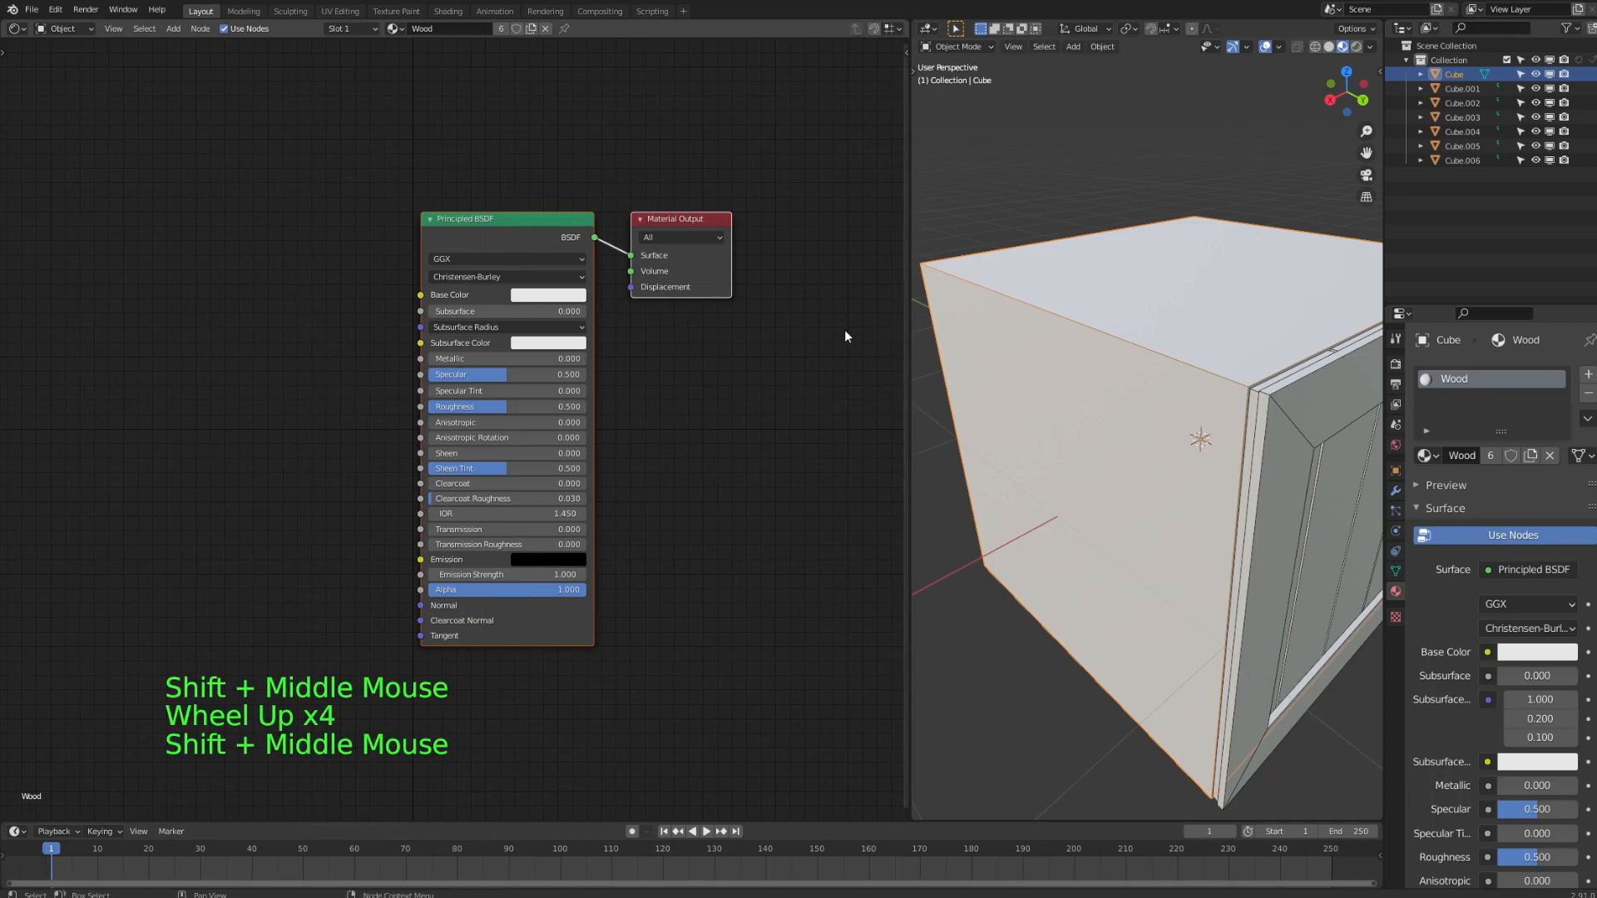
pyautogui.keyDown('shift'); pyautogui.moveTo(200, 421); pyautogui.dragTo(401, 378, button='middle'); pyautogui.keyUp('shift')
pyautogui.click(279, 308)
pyautogui.keyDown('shift'); pyautogui.moveTo(279, 309); pyautogui.dragTo(251, 328, button='middle'); pyautogui.keyUp('shift')
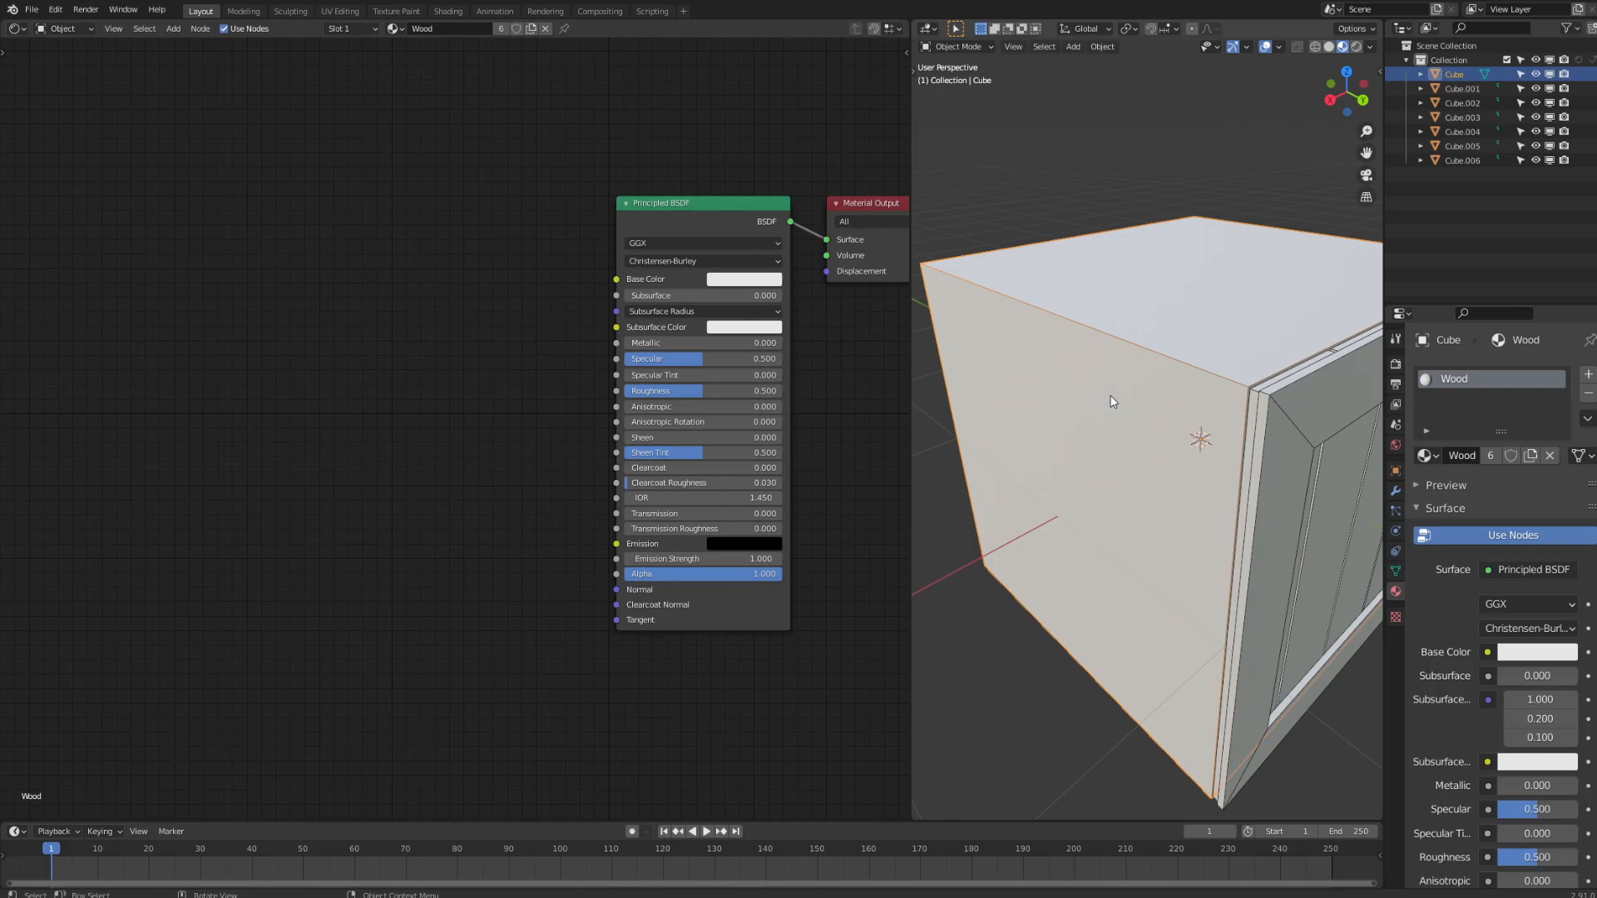
pyautogui.moveTo(1080, 453); pyautogui.dragTo(1023, 546, button='middle')
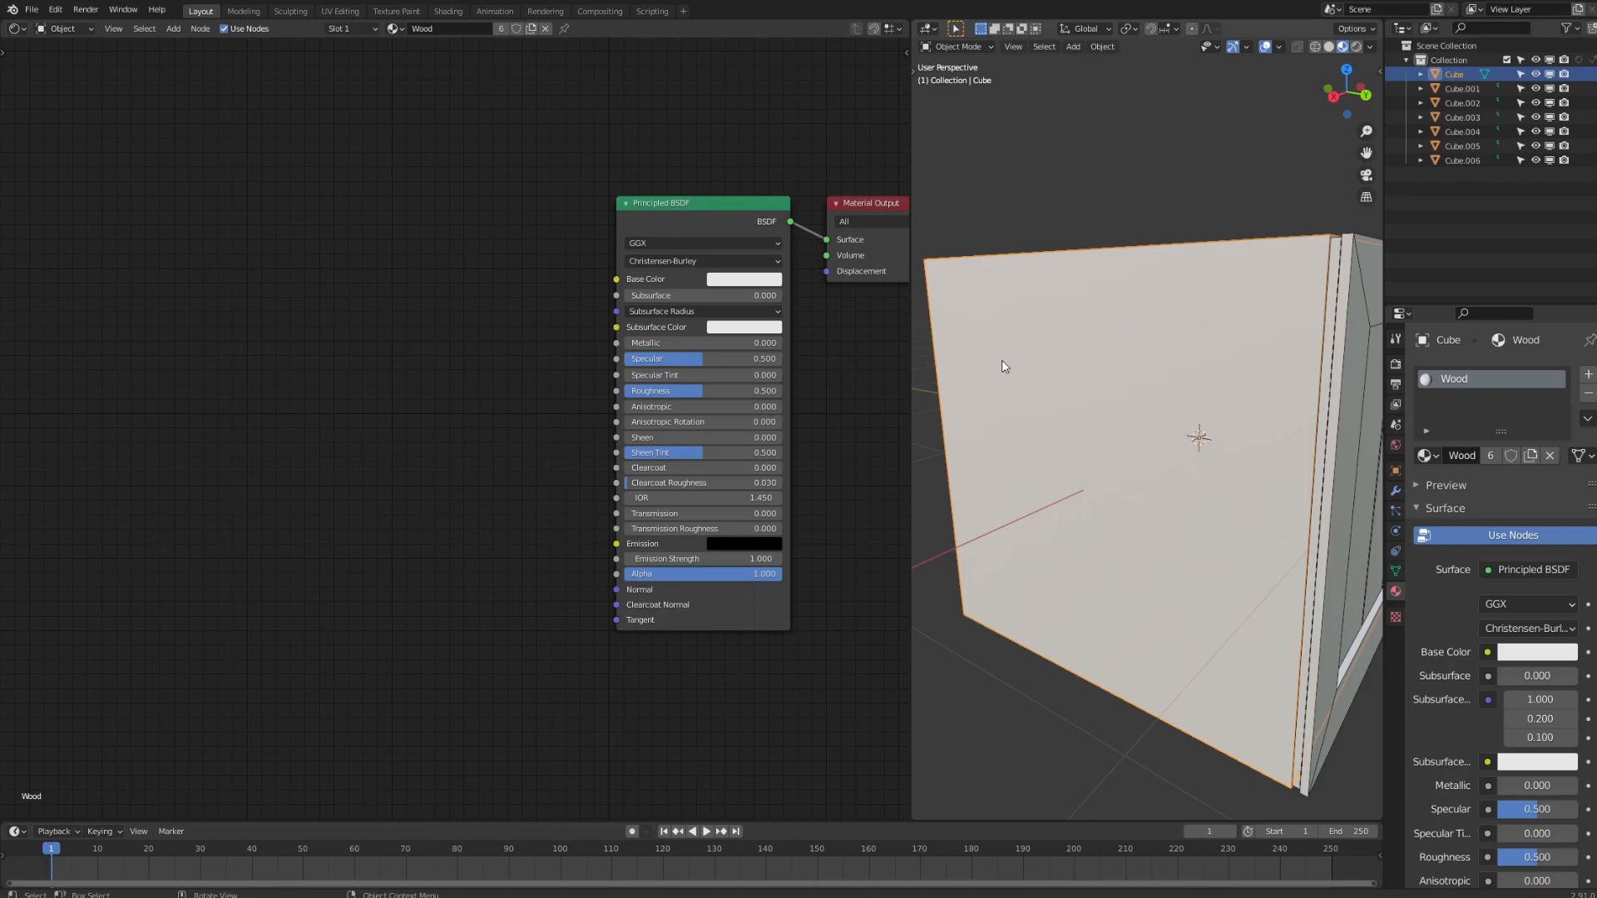
pyautogui.moveTo(1243, 422); pyautogui.dragTo(1219, 431, button='middle')
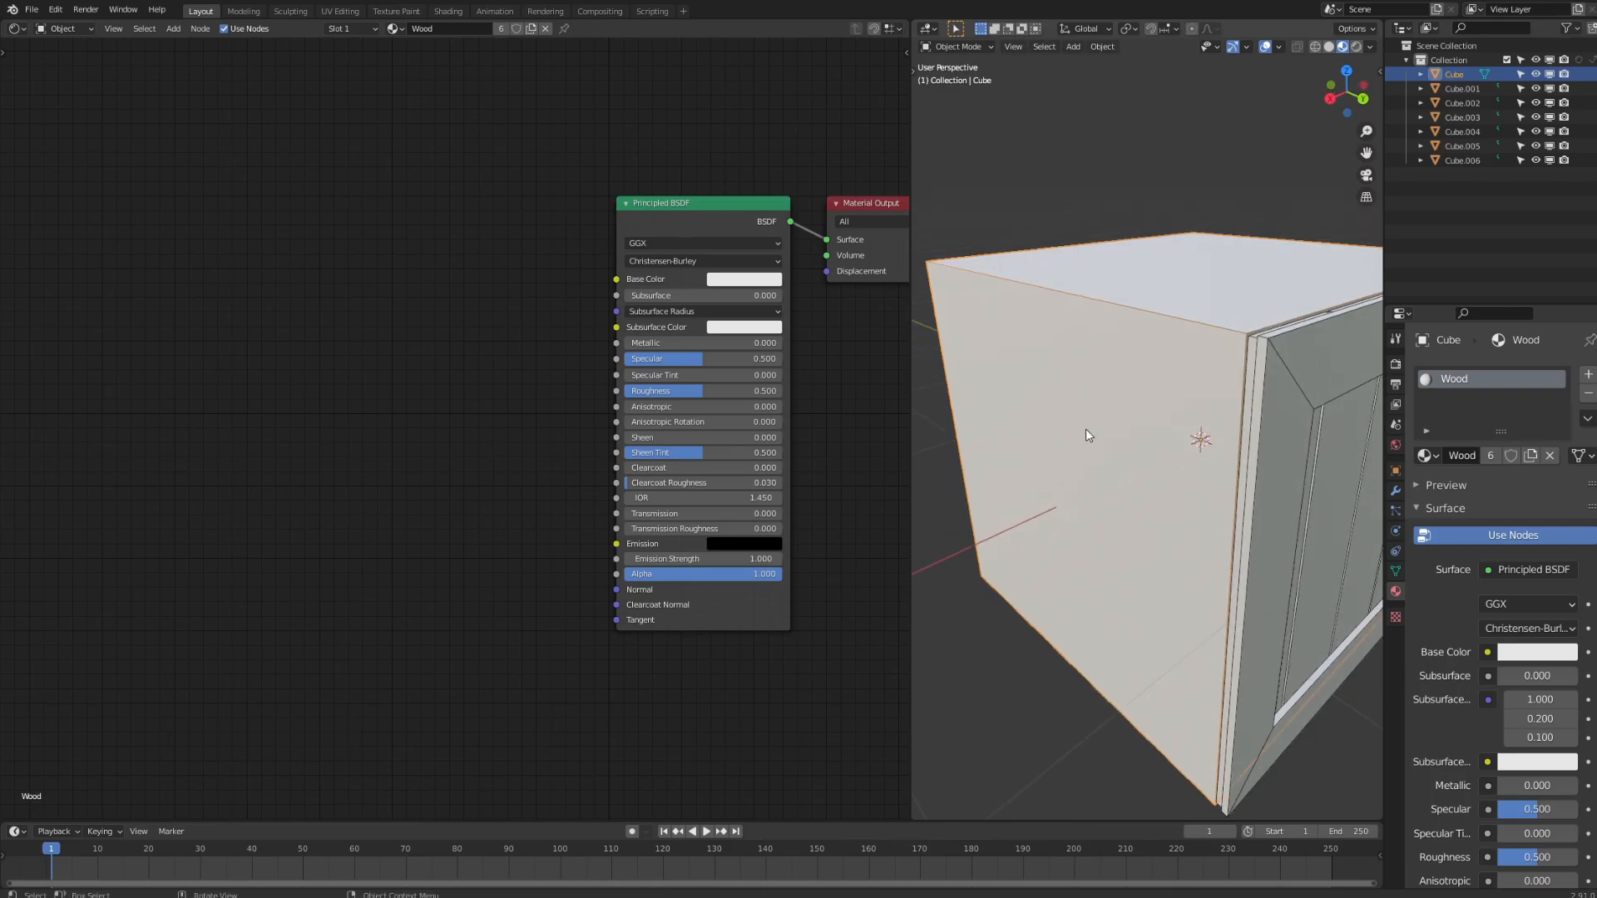
pyautogui.click(93, 332)
pyautogui.keyDown('shift'); pyautogui.moveTo(206, 320); pyautogui.dragTo(421, 303, button='middle'); pyautogui.keyUp('shift')
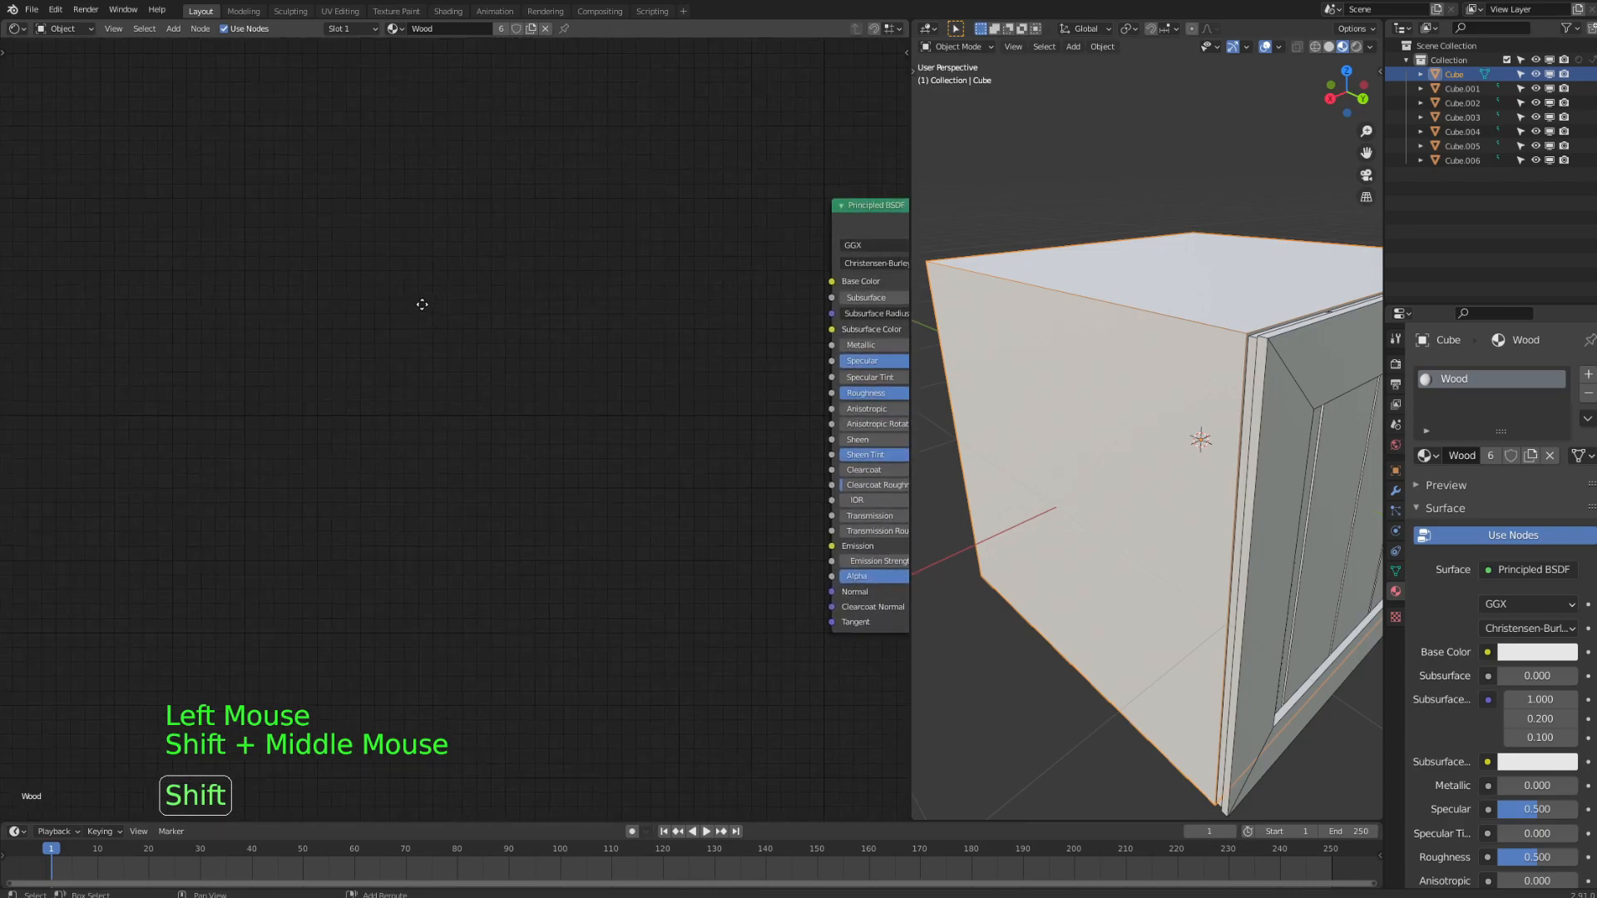
pyautogui.click(288, 272)
pyautogui.keyDown('shift'); pyautogui.moveTo(444, 386); pyautogui.dragTo(411, 359, button='middle'); pyautogui.keyUp('shift')
pyautogui.keyDown('shift'); pyautogui.moveTo(378, 288); pyautogui.dragTo(383, 292, button='middle'); pyautogui.keyUp('shift')
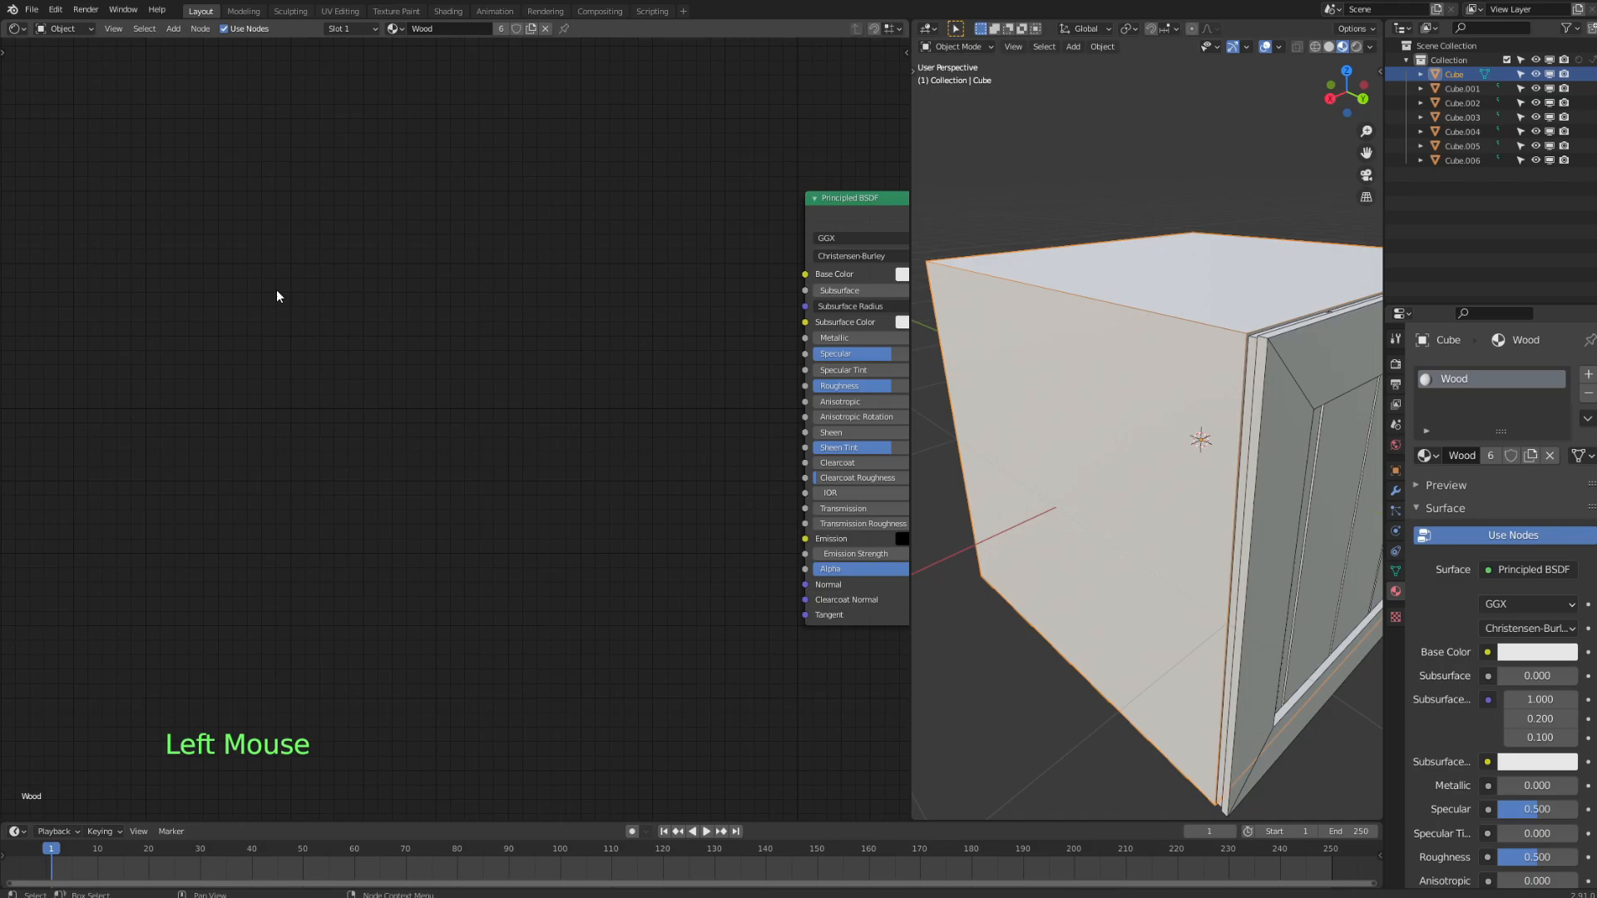
pyautogui.click(380, 248)
pyautogui.hotkey('shift', 'a')
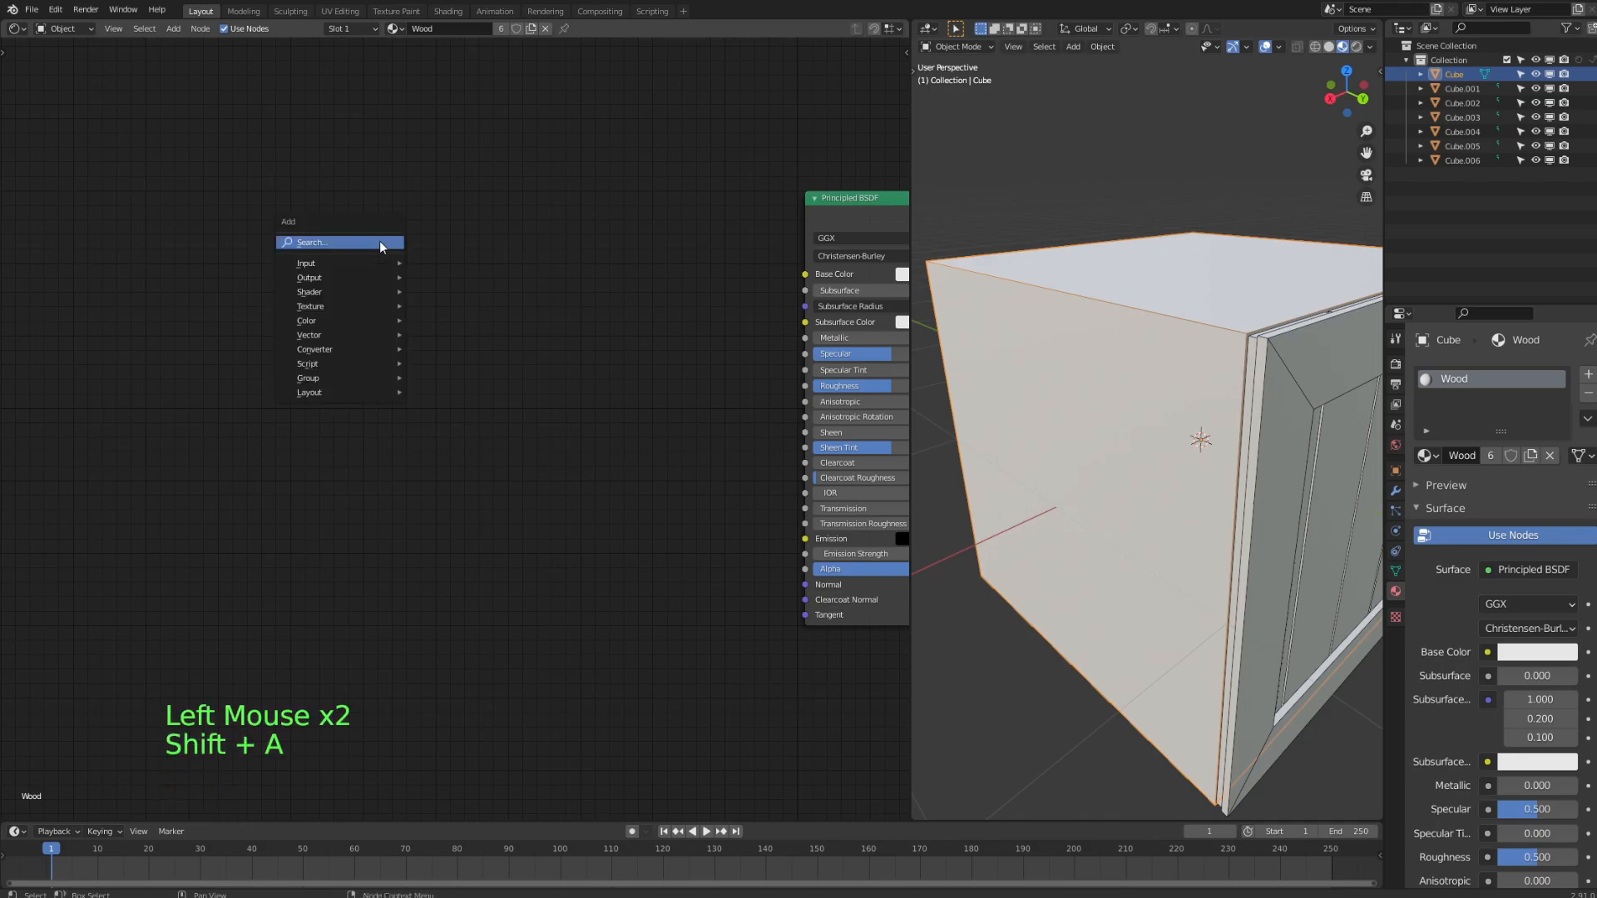
pyautogui.moveTo(334, 261)
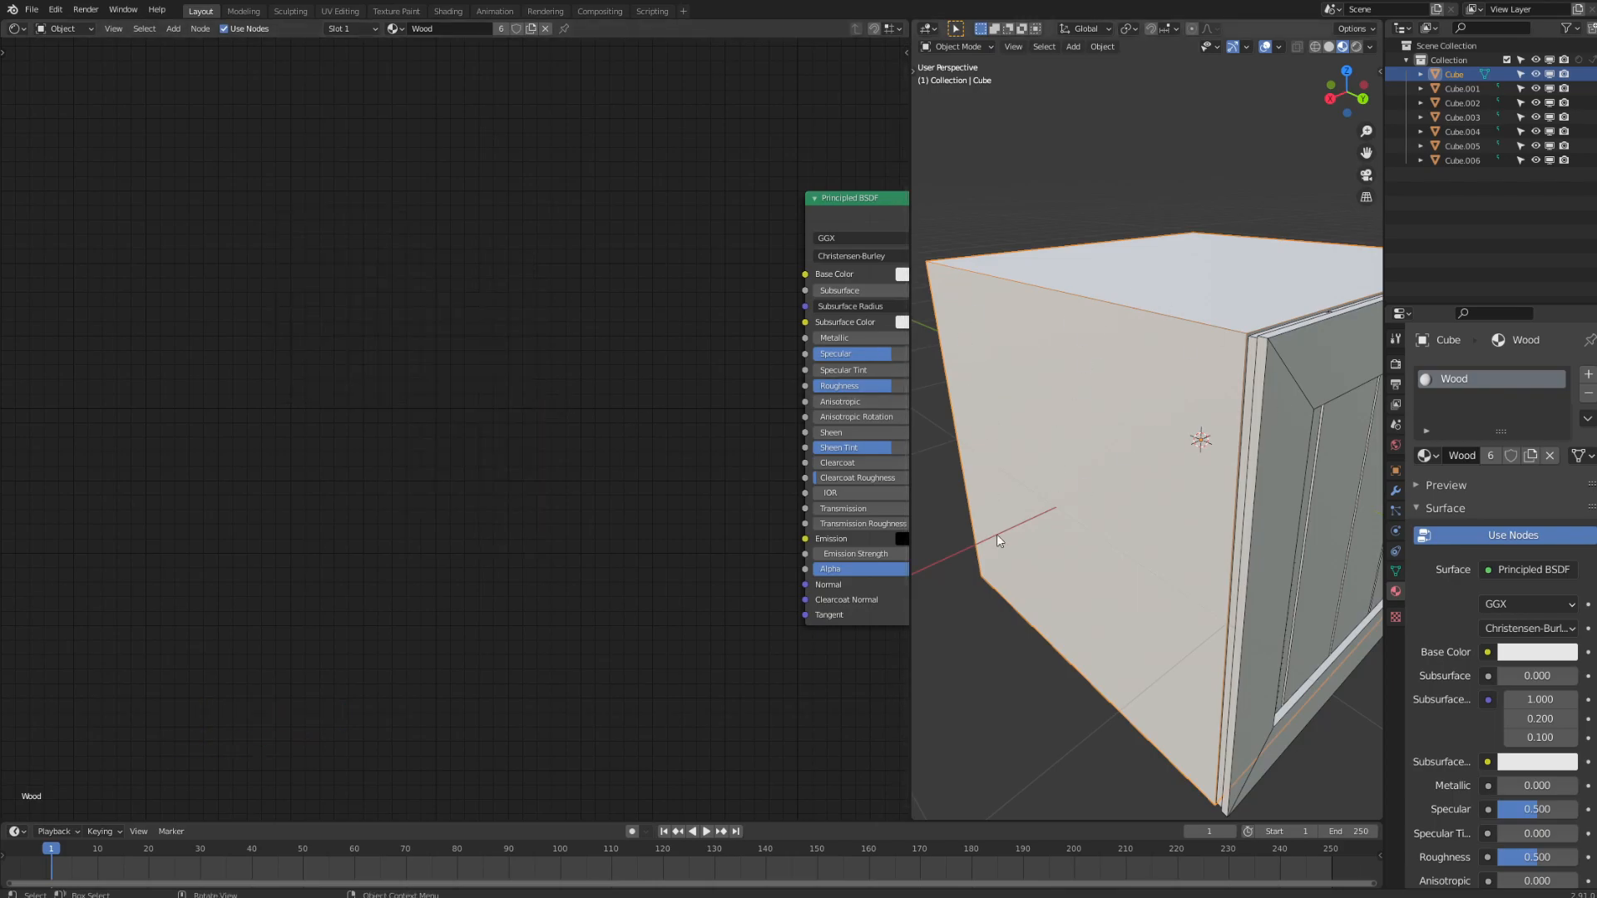
# - Add a Texture Coordinate node and place it well to the left of the Principled BSDF node
pyautogui.click(337, 267)
pyautogui.hotkey('shift', 'a')
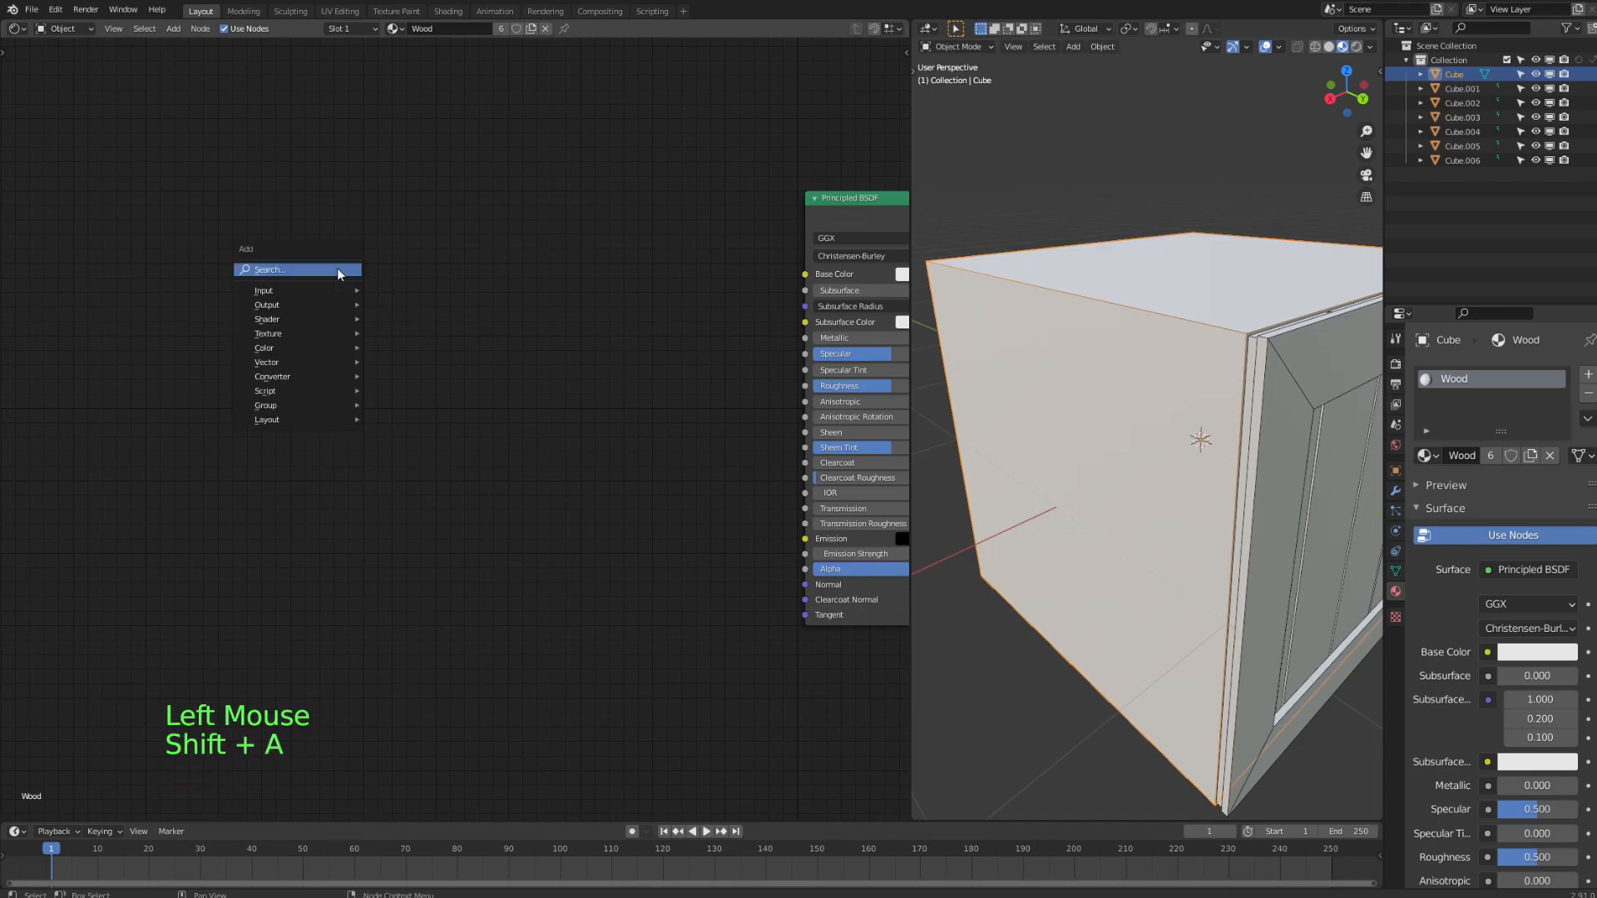
pyautogui.moveTo(333, 293)
pyautogui.click(418, 495)
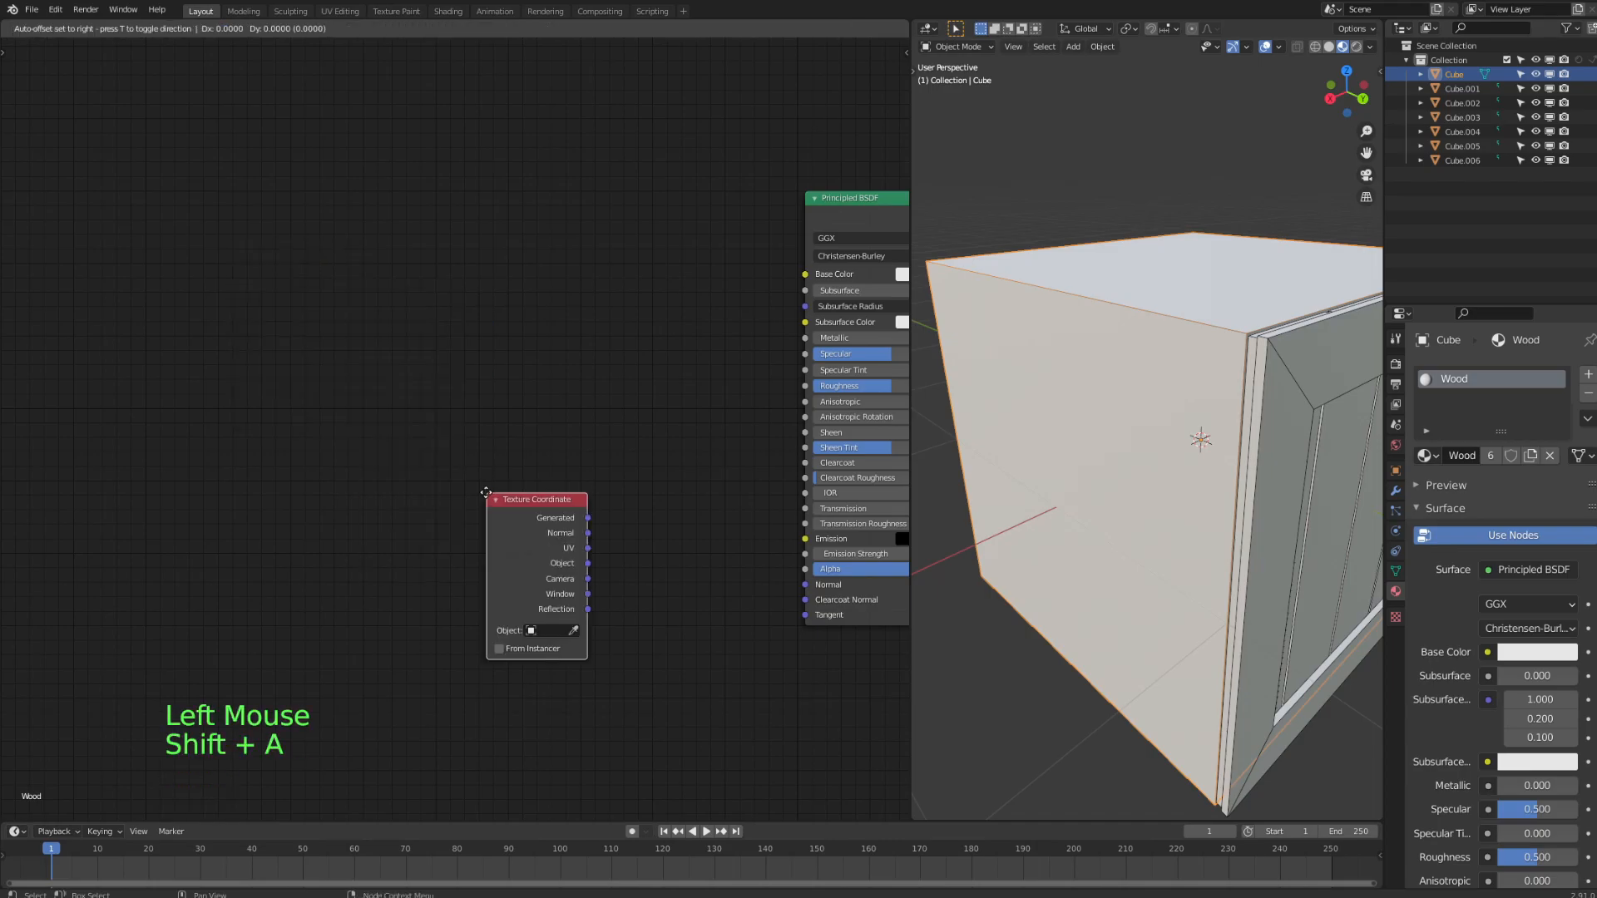
pyautogui.click(421, 286)
pyautogui.moveTo(400, 279); pyautogui.dragTo(131, 234)
pyautogui.click(417, 242)
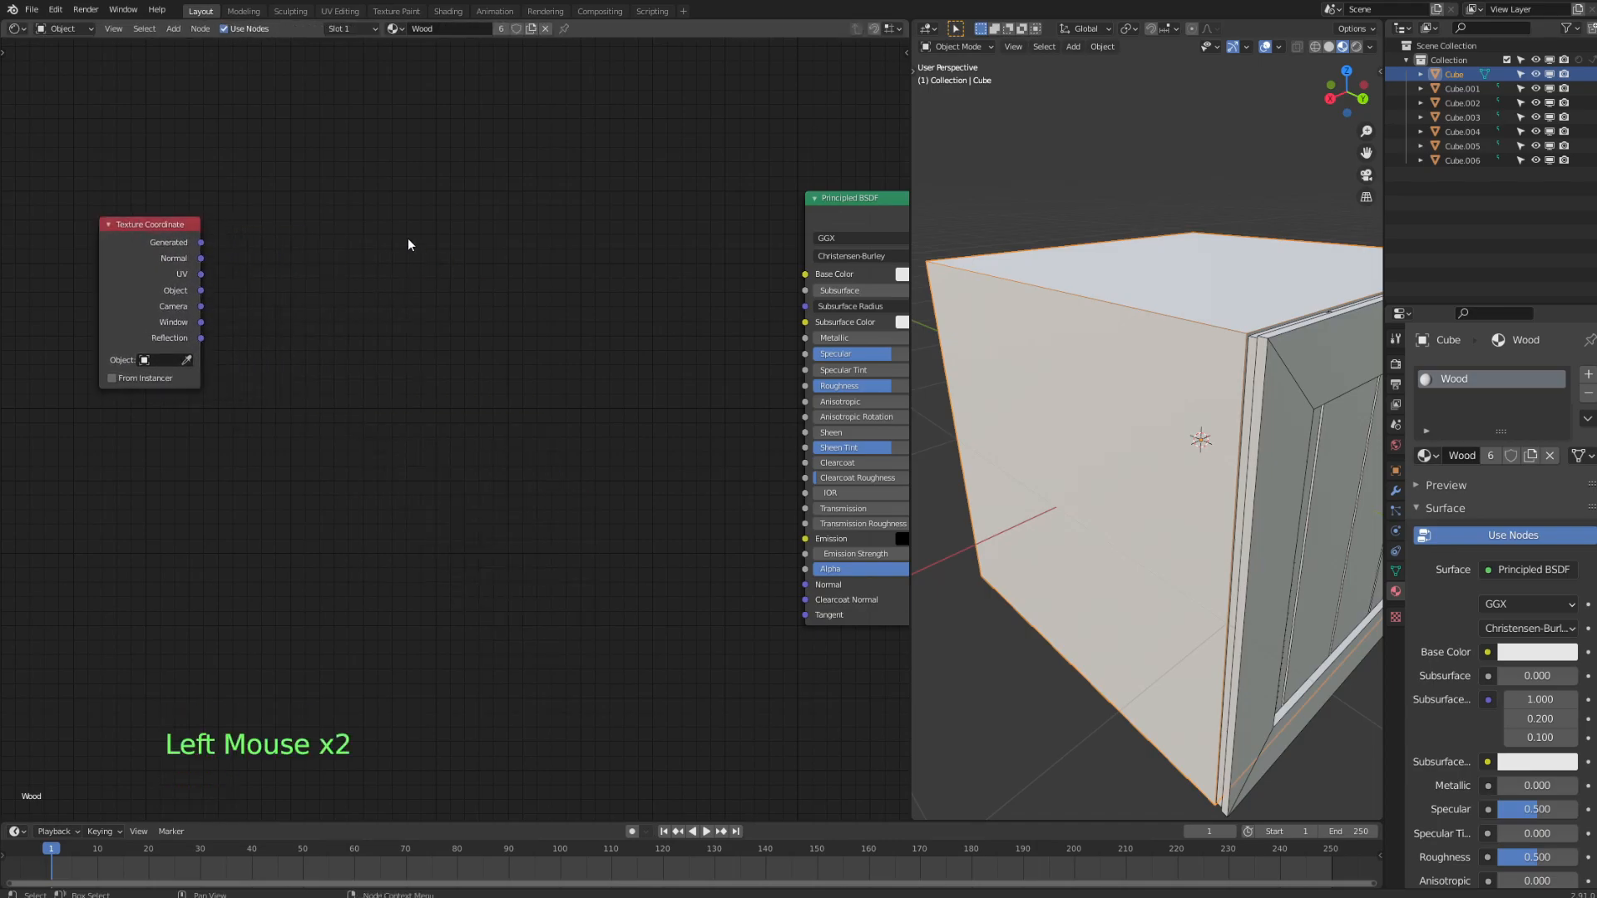
# - Add a Mapping node beside the Texture Coordinate node and connect the UV output to its Vector input
pyautogui.hotkey('shift', 'a')
pyautogui.moveTo(332, 304)
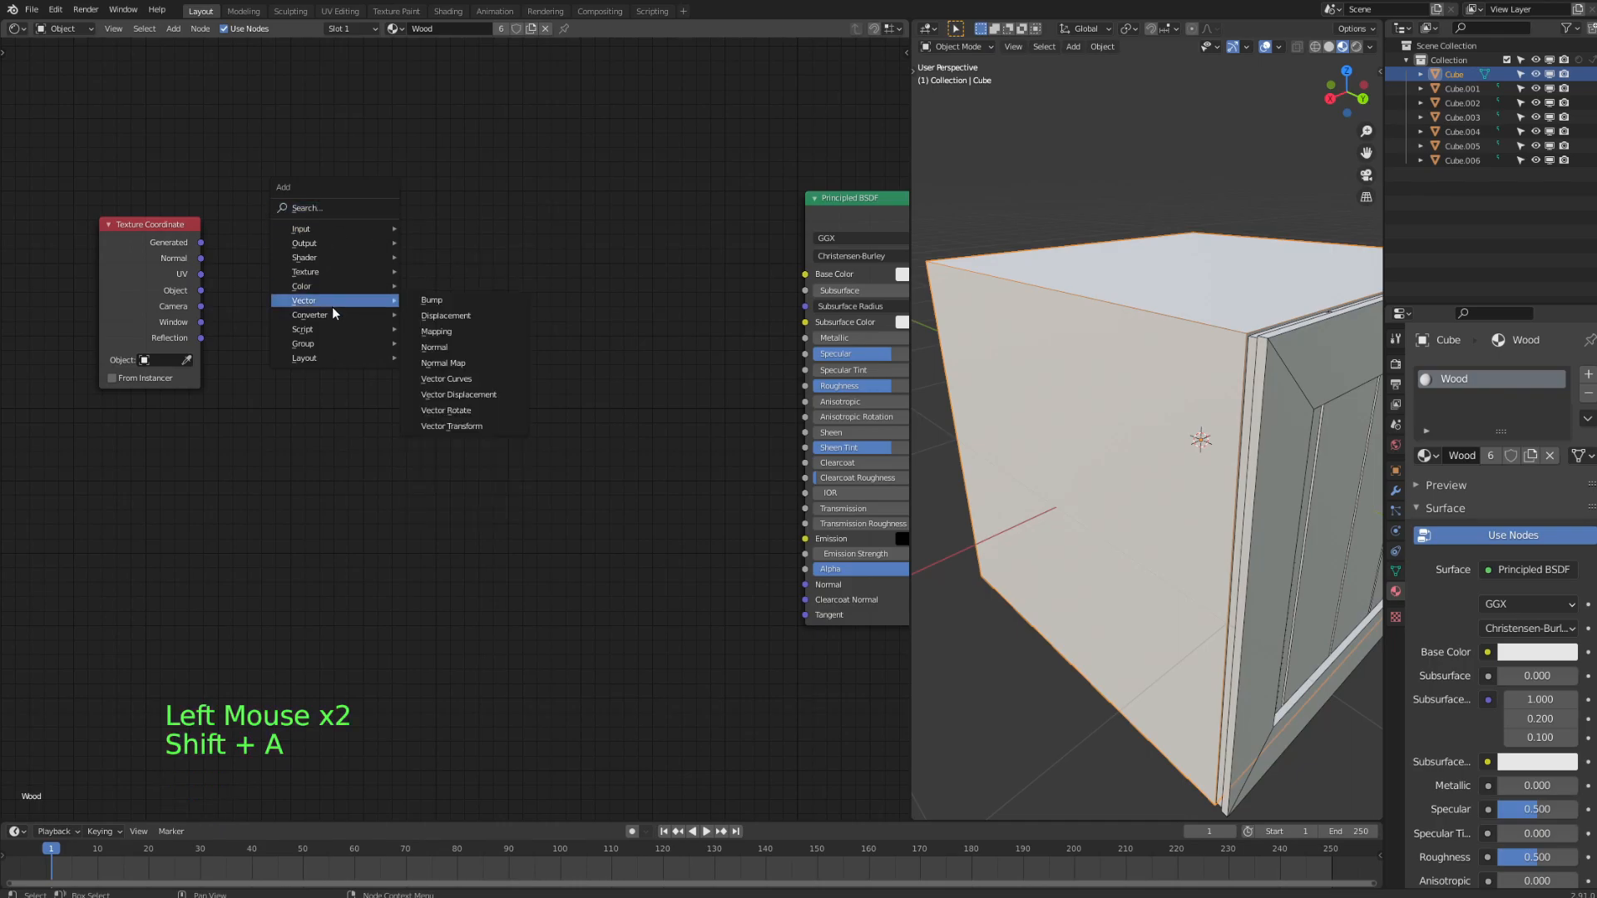
pyautogui.click(456, 332)
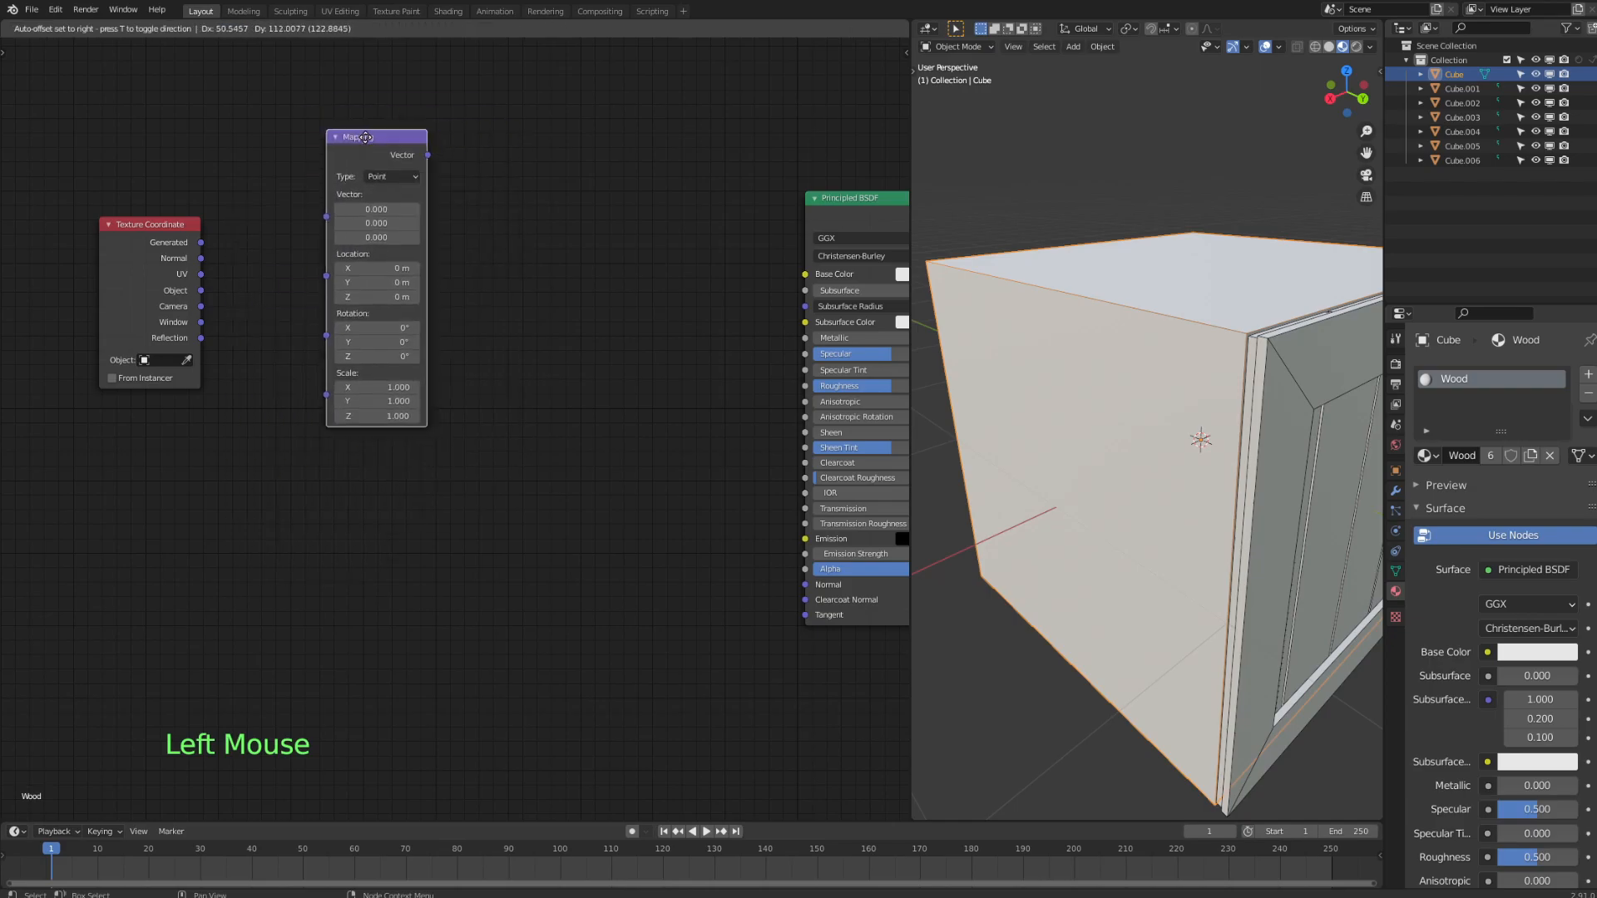
pyautogui.click(304, 161)
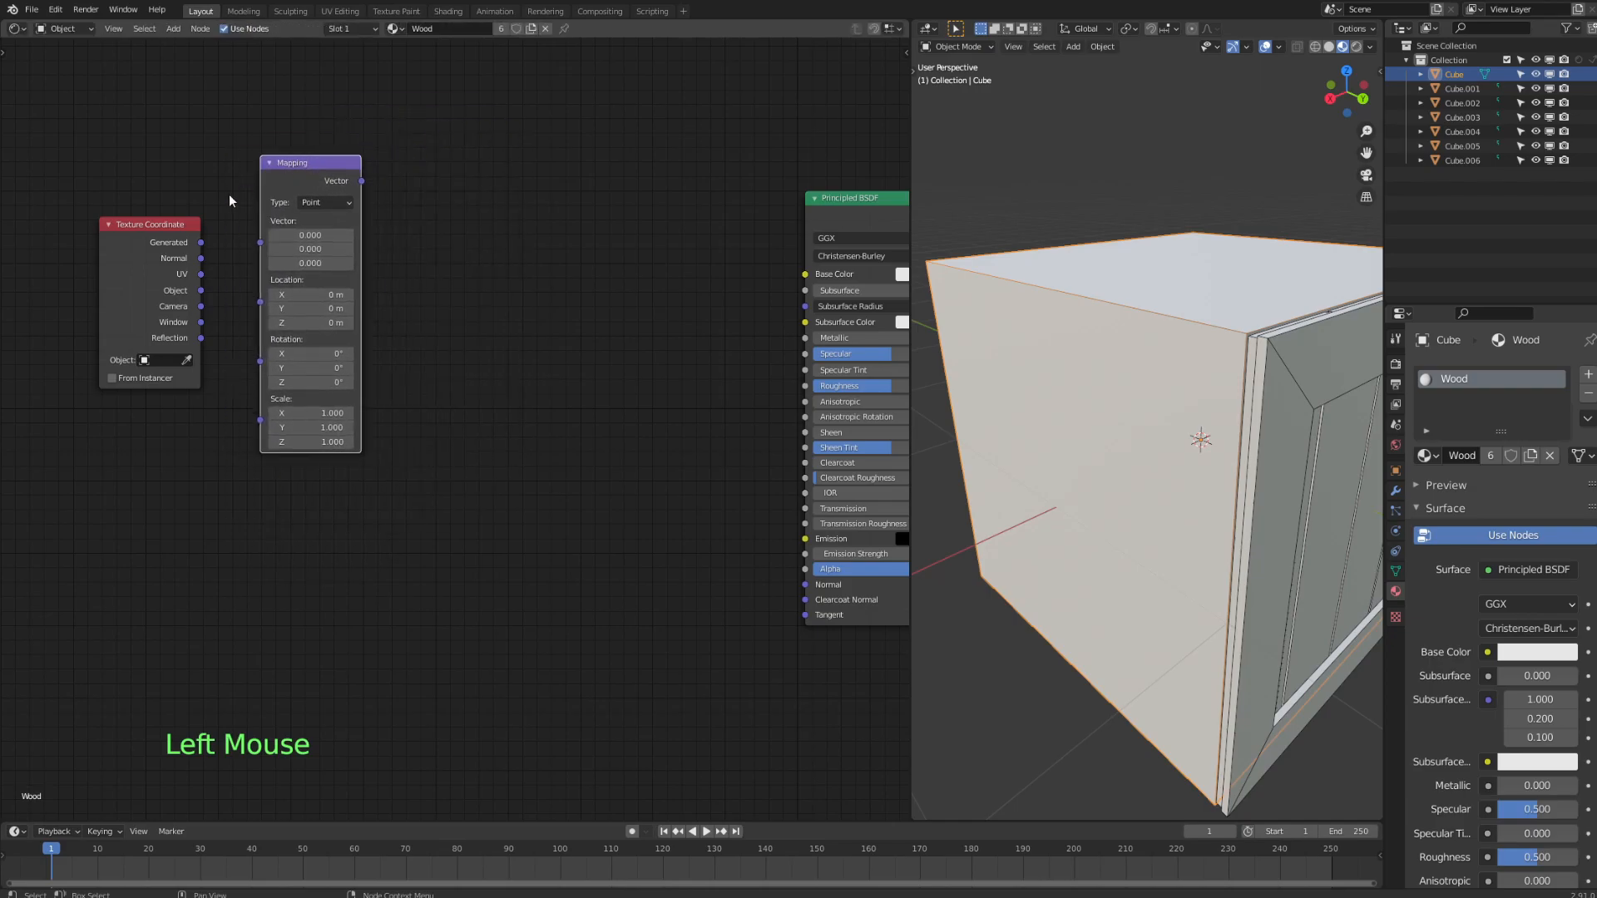
pyautogui.click(202, 275)
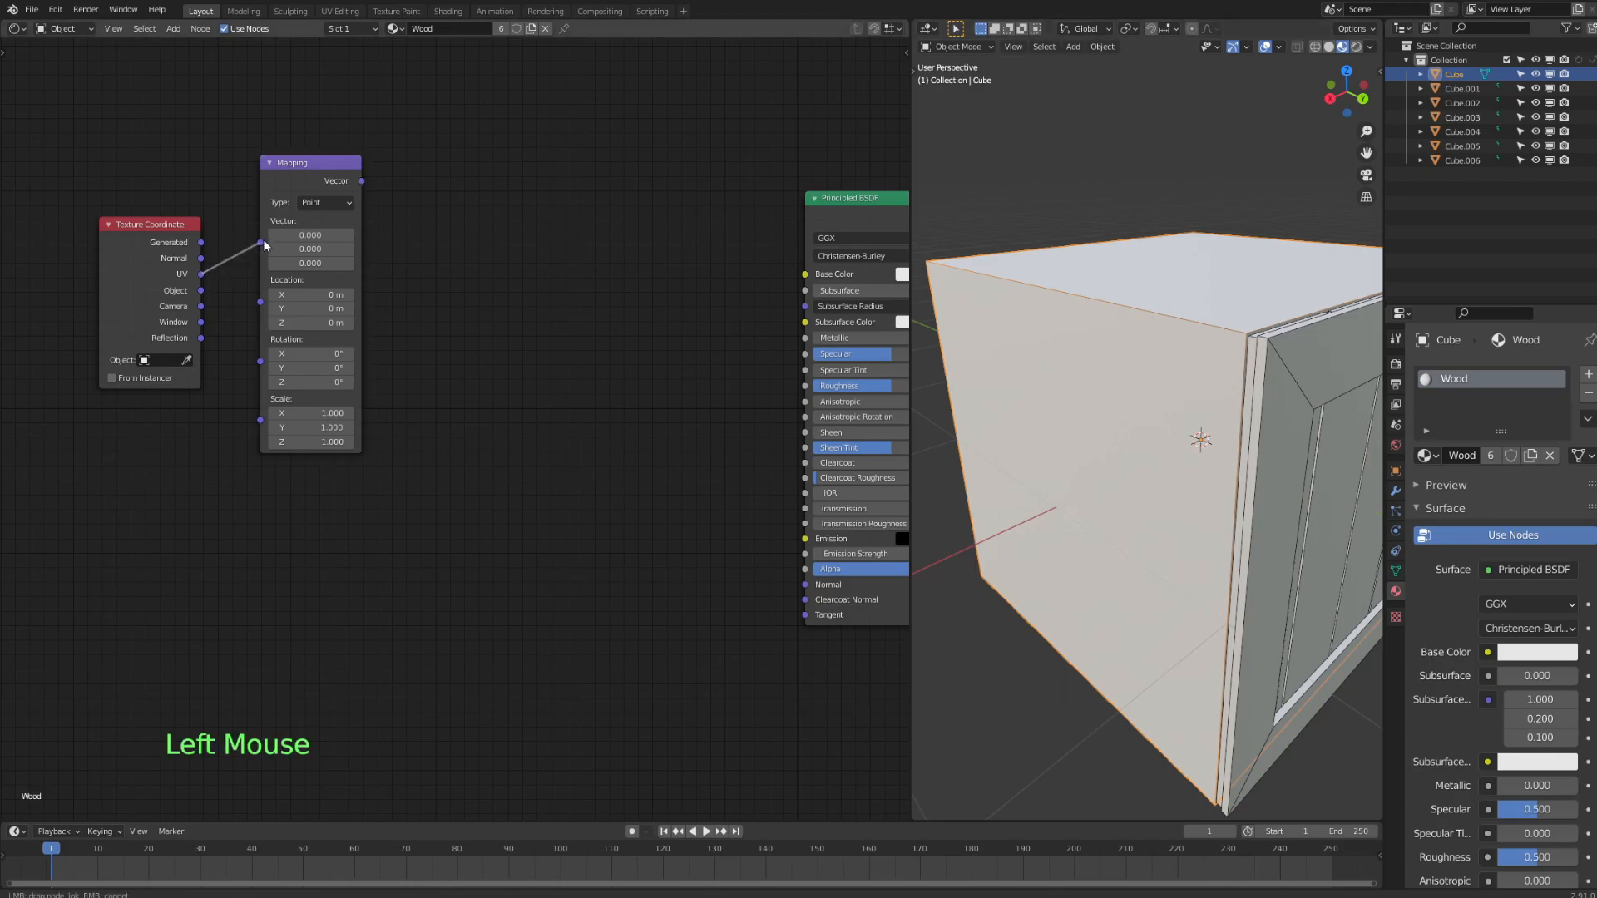
pyautogui.moveTo(264, 240); pyautogui.dragTo(264, 243)
# - Move the Texture Coordinate and Mapping nodes together farther away from the Principled BSDF node
pyautogui.moveTo(324, 166); pyautogui.dragTo(320, 199)
pyautogui.doubleClick(112, 230)
pyautogui.keyDown('shift'); pyautogui.click(332, 198); pyautogui.keyUp('shift')
pyautogui.press('g')
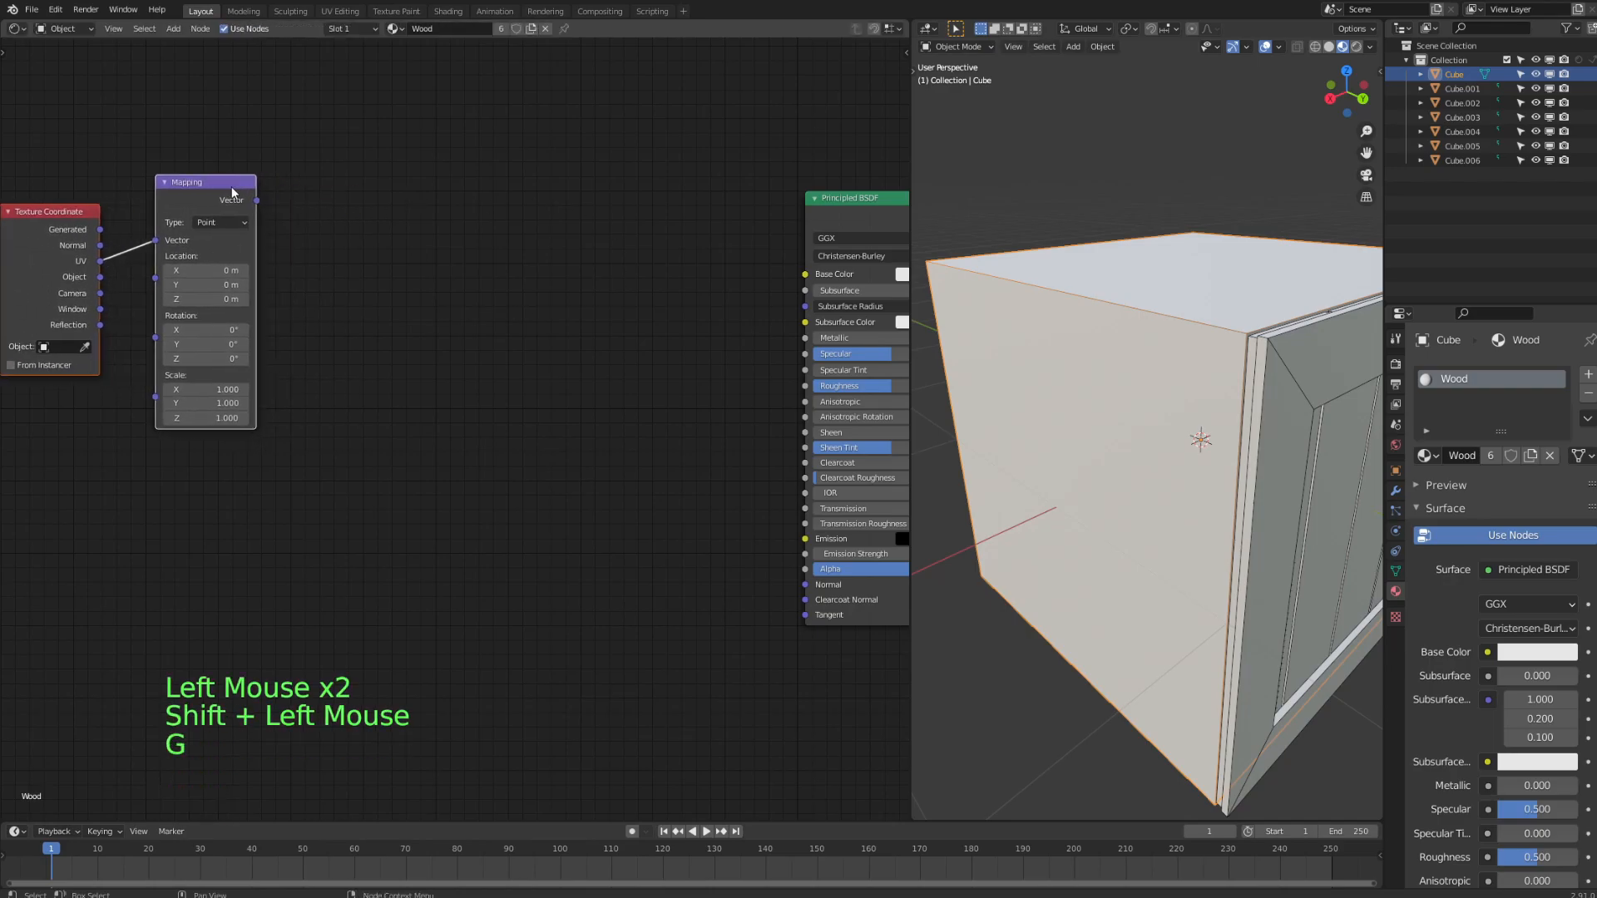
pyautogui.keyDown('shift'); pyautogui.moveTo(231, 187); pyautogui.dragTo(414, 286, button='middle'); pyautogui.keyUp('shift')
pyautogui.click(428, 364)
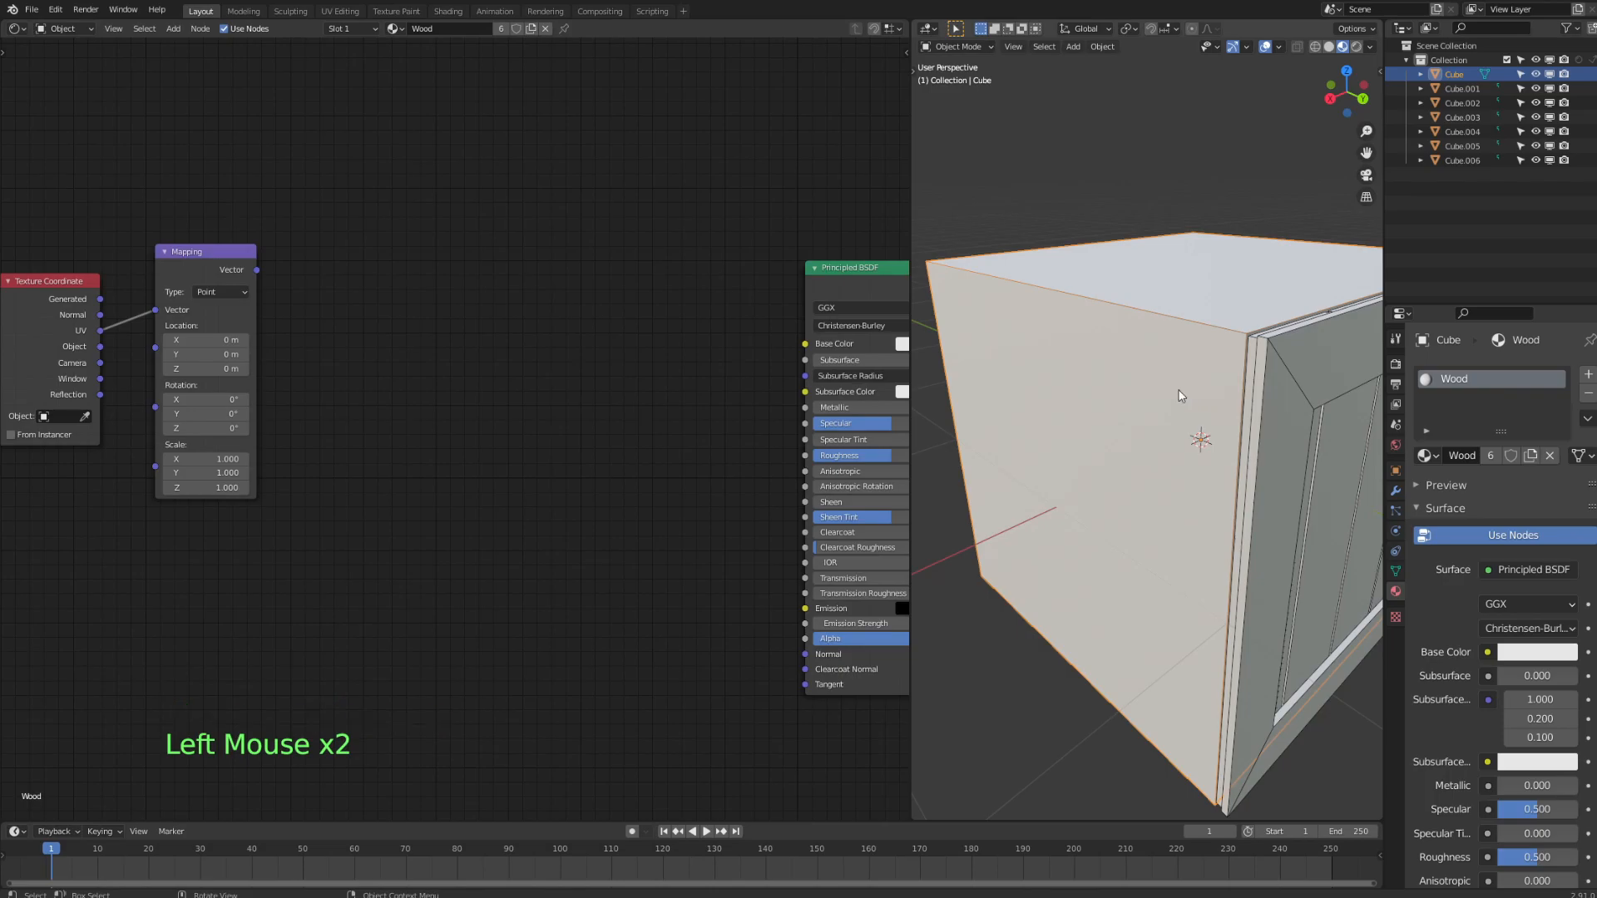
# - Add a Noise Texture node and connect the Mapping node's Vector output to its Vector input
pyautogui.click(396, 293)
pyautogui.hotkey('shift', 'a')
pyautogui.moveTo(350, 263)
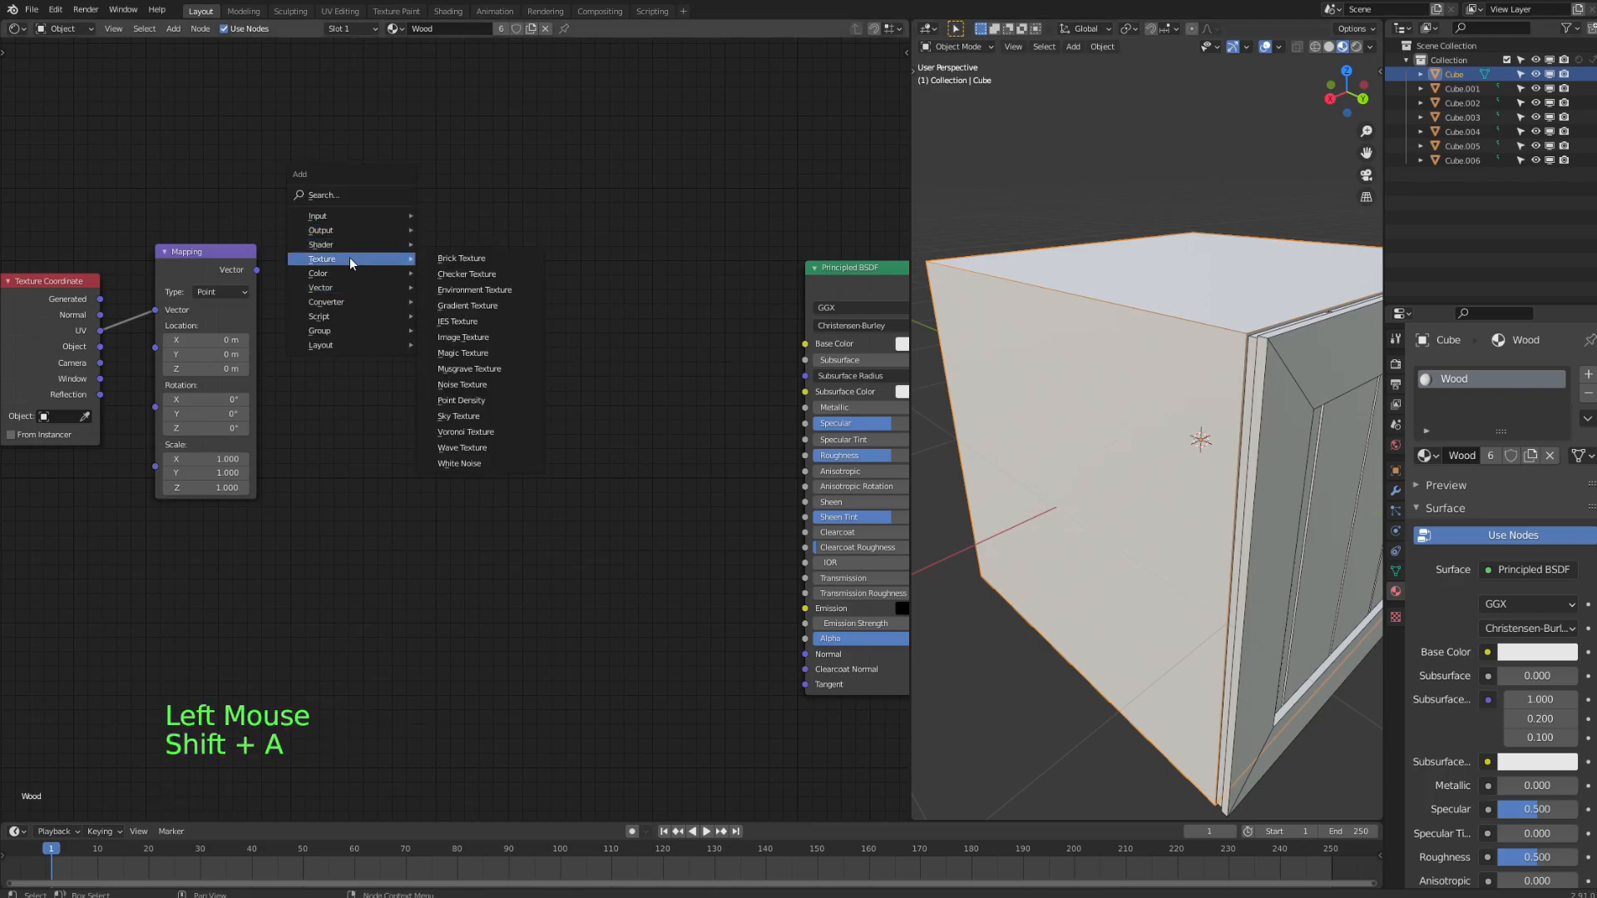
pyautogui.hotkey('shift', 'a')
pyautogui.moveTo(394, 218)
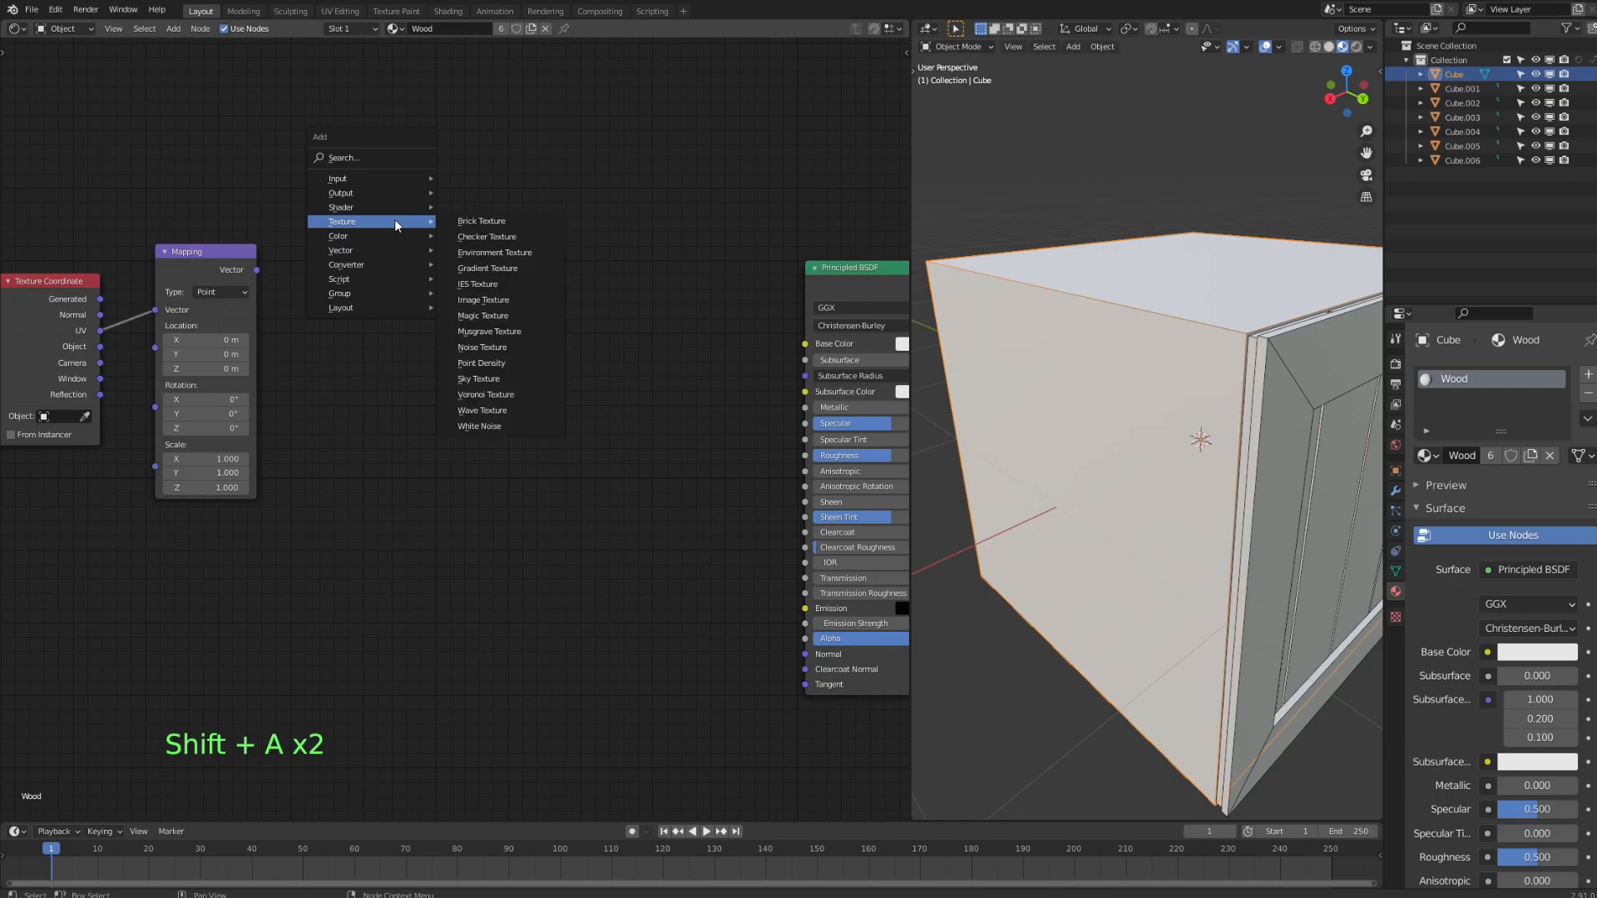
pyautogui.click(517, 346)
pyautogui.click(309, 256)
pyautogui.moveTo(256, 270); pyautogui.dragTo(307, 340)
# - Add an RGB node below the Noise Texture node and place a duplicate of it directly underneath
pyautogui.keyDown('shift'); pyautogui.moveTo(576, 349); pyautogui.dragTo(454, 252, button='middle'); pyautogui.keyUp('shift')
pyautogui.click(454, 323)
pyautogui.click(427, 435)
pyautogui.hotkey('shift', 'a')
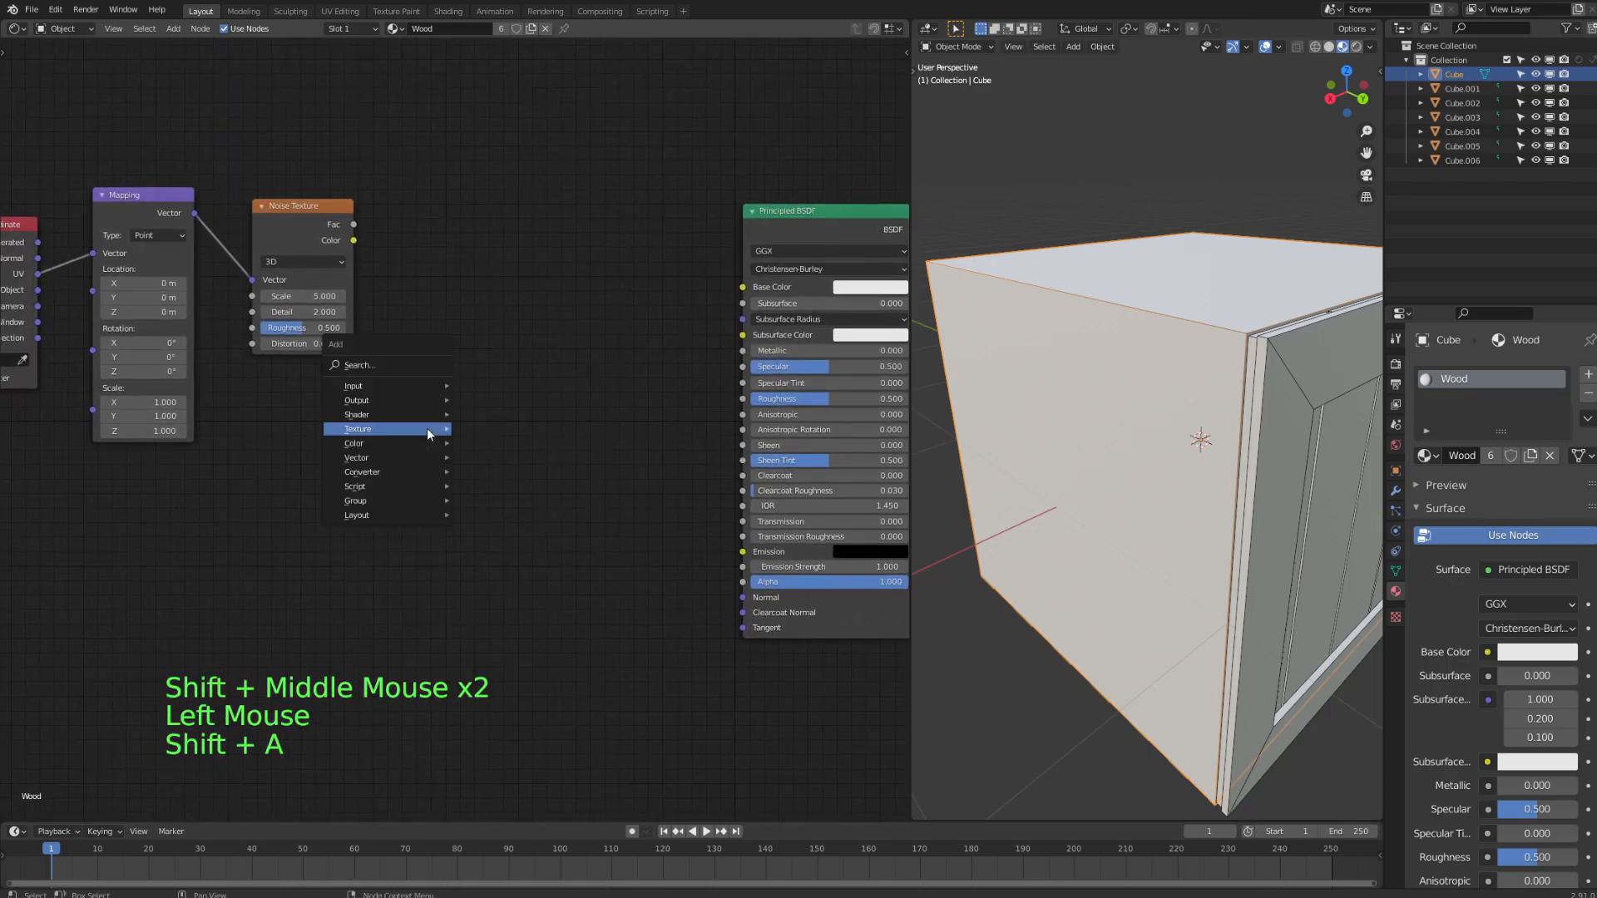
pyautogui.moveTo(381, 443)
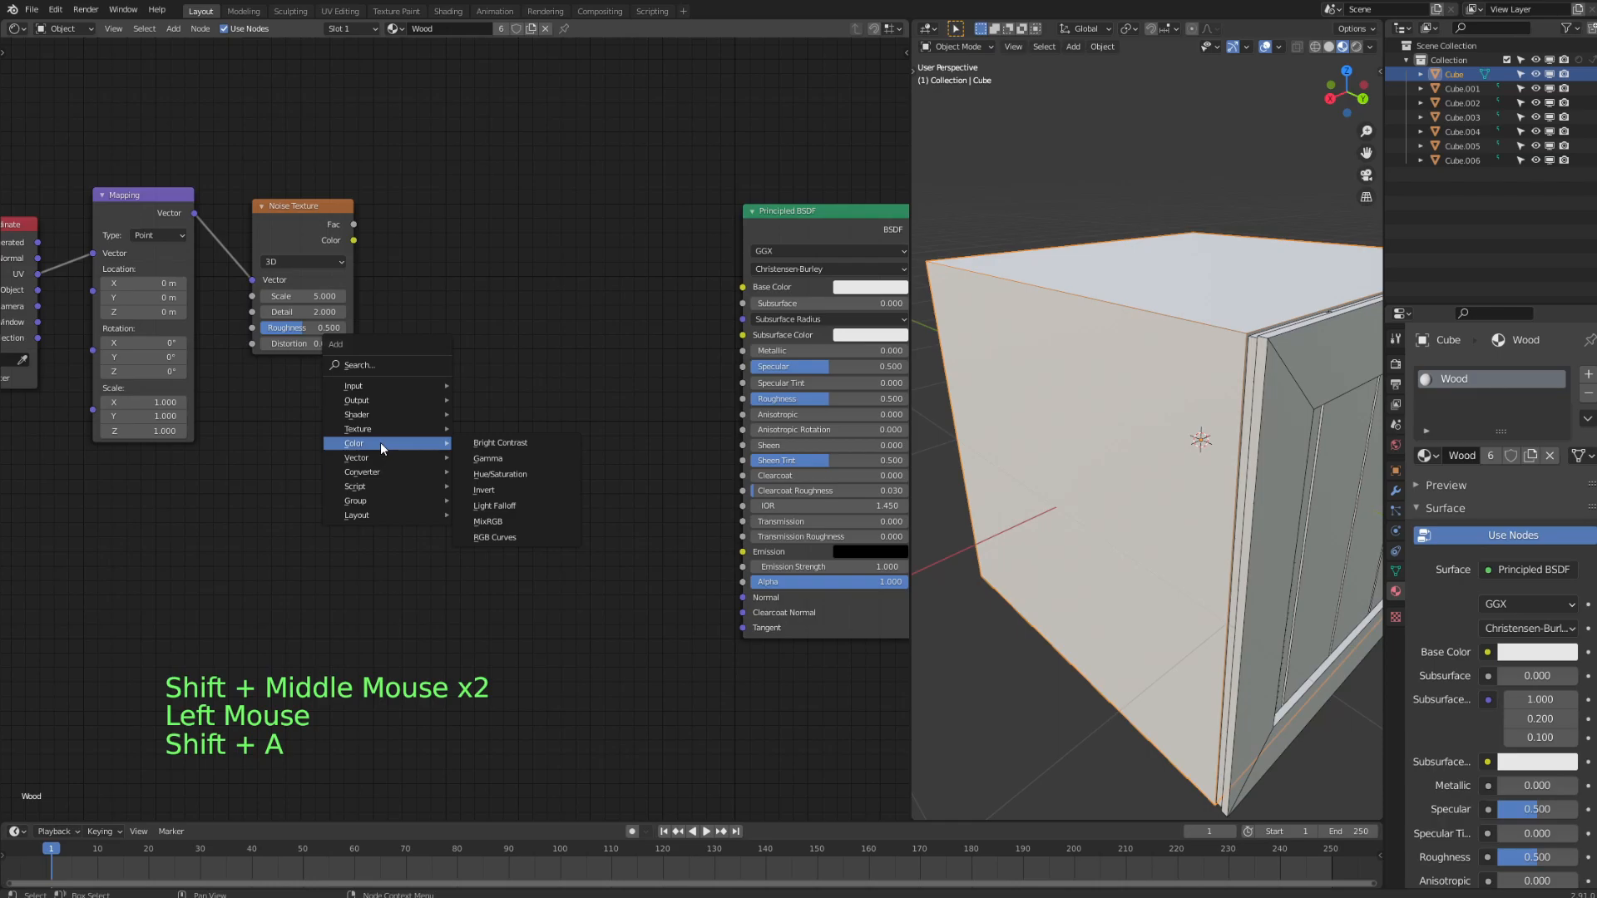
pyautogui.moveTo(372, 384)
pyautogui.click(499, 558)
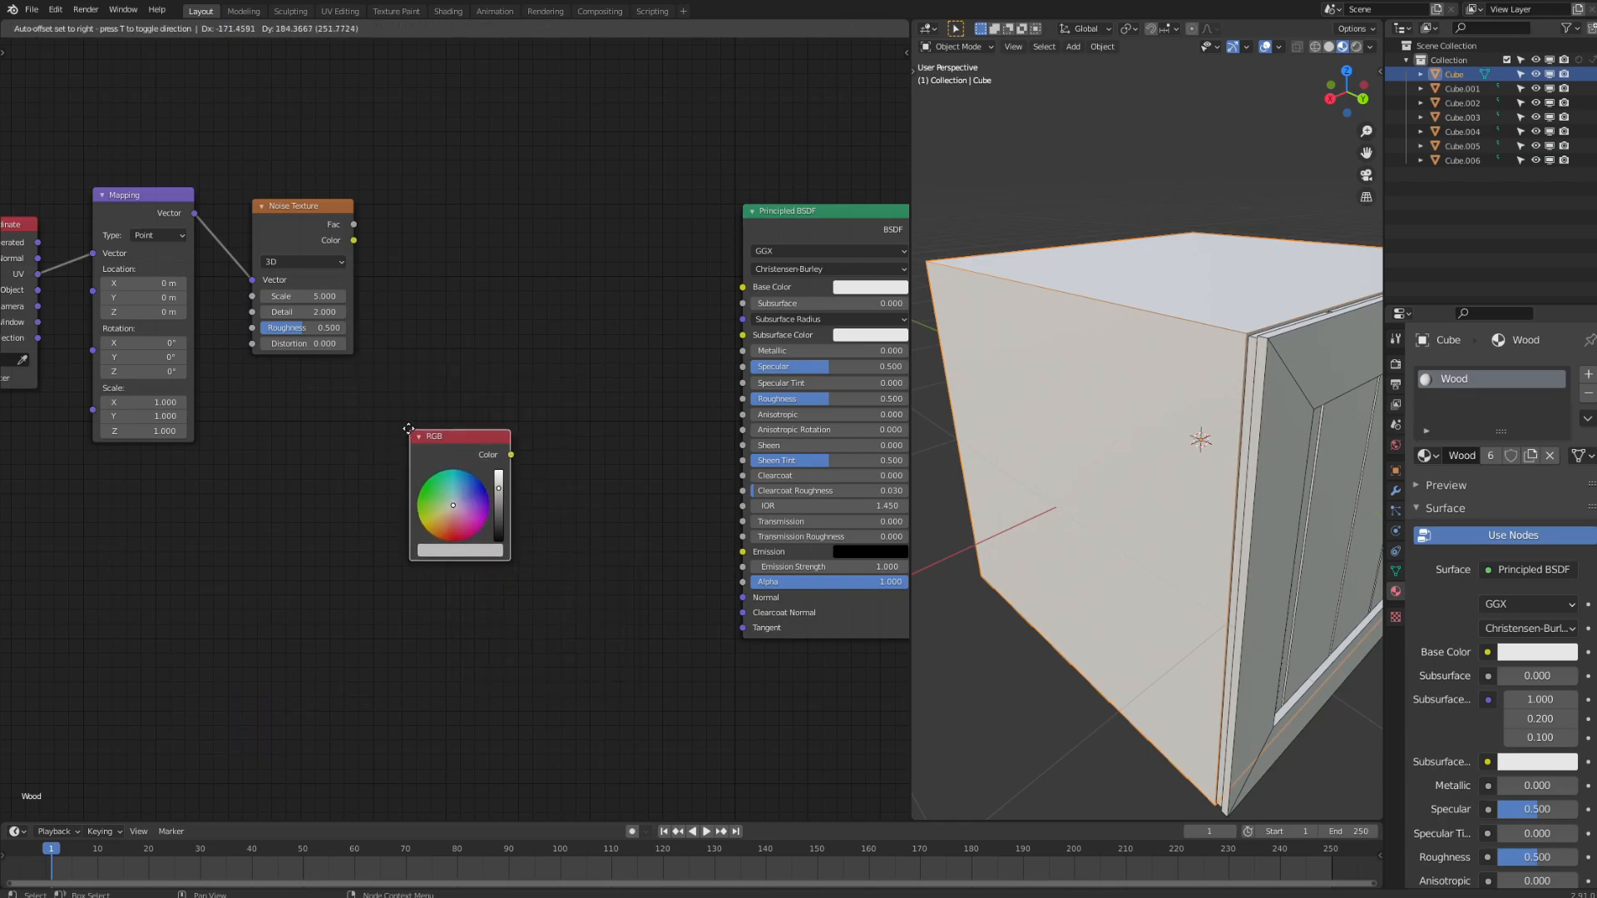
pyautogui.click(453, 437)
pyautogui.hotkey('shift', 'd')
pyautogui.click(434, 577)
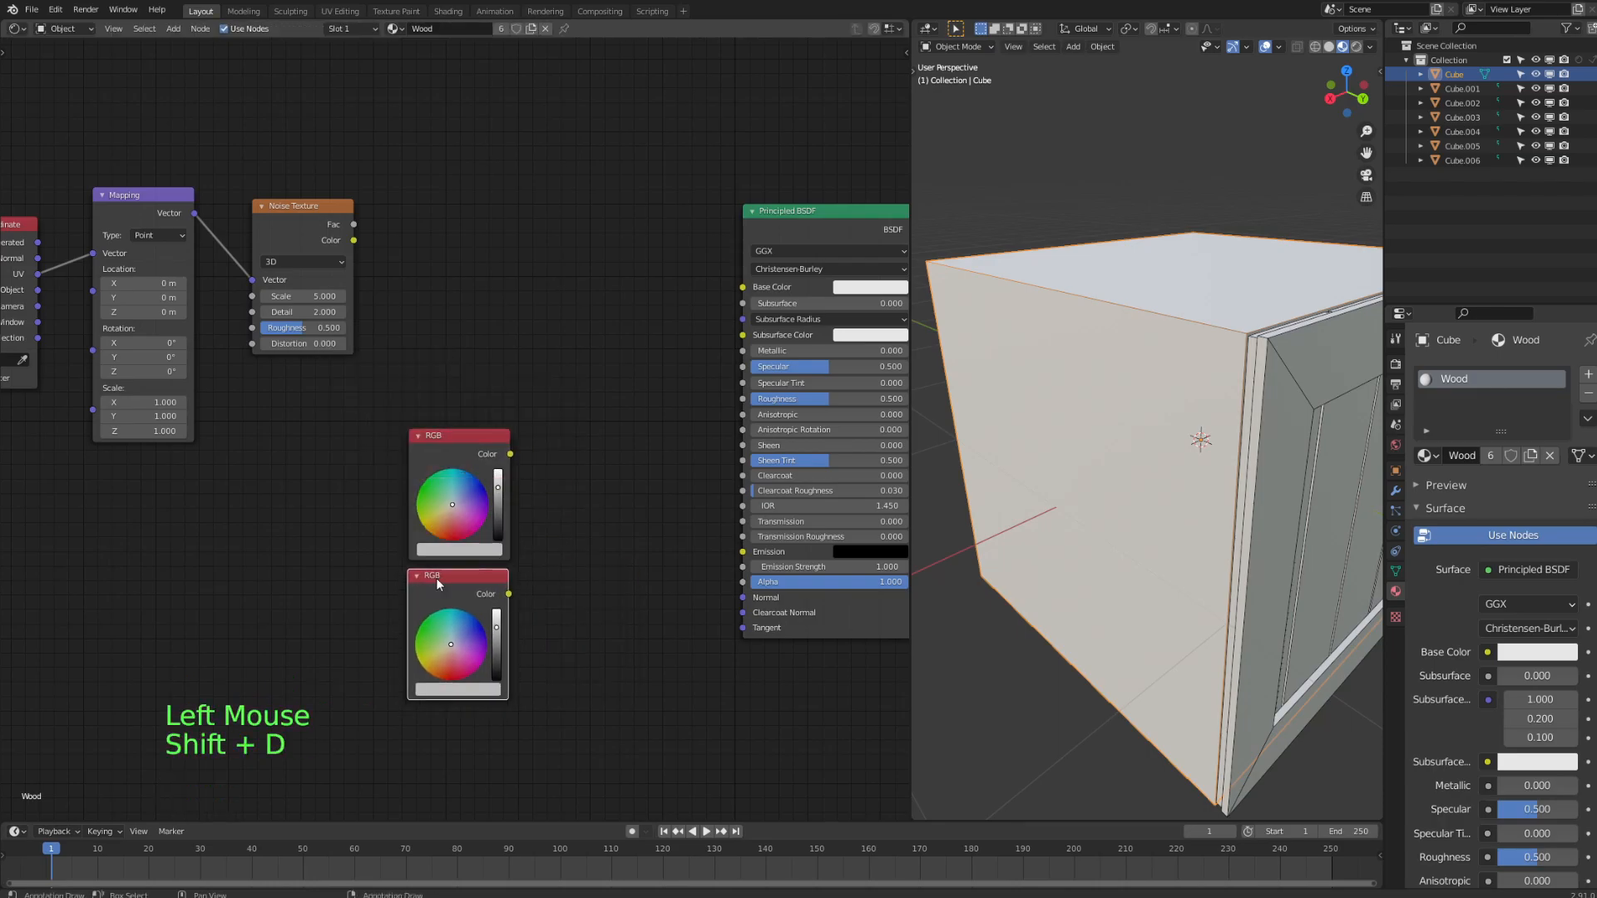
pyautogui.click(471, 460)
# - Move the Principled BSDF and Material Output nodes together to the right to make room for more nodes
pyautogui.click(626, 319)
pyautogui.keyDown('shift'); pyautogui.moveTo(627, 320); pyautogui.dragTo(456, 372, button='middle'); pyautogui.keyUp('shift')
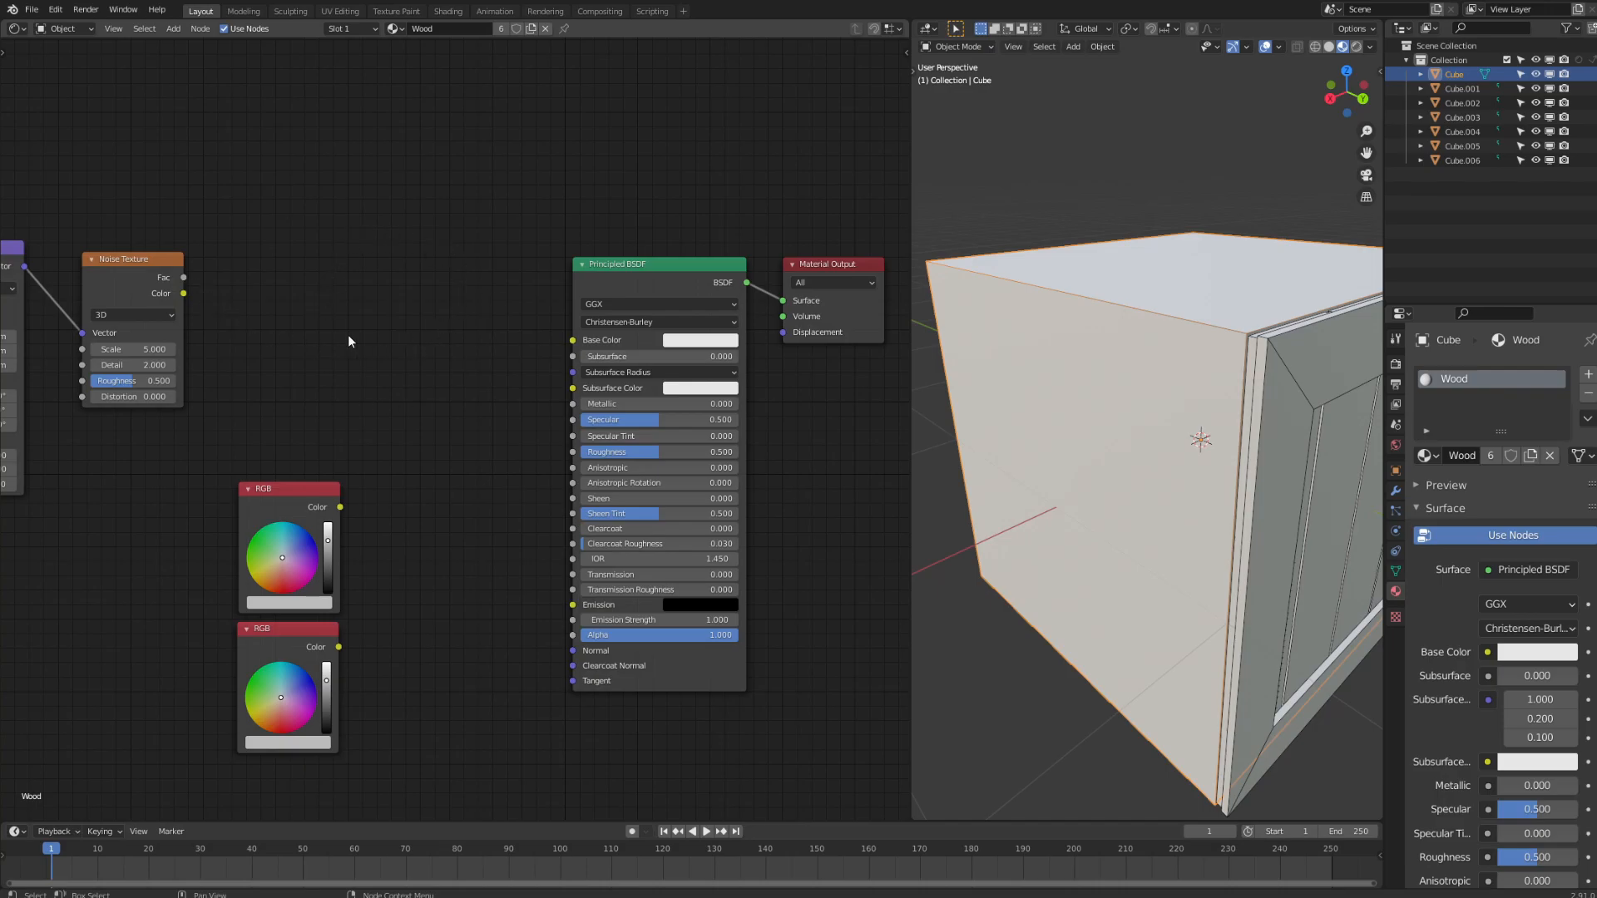
pyautogui.click(659, 265)
pyautogui.keyDown('shift'); pyautogui.click(837, 263); pyautogui.keyUp('shift')
pyautogui.press('g')
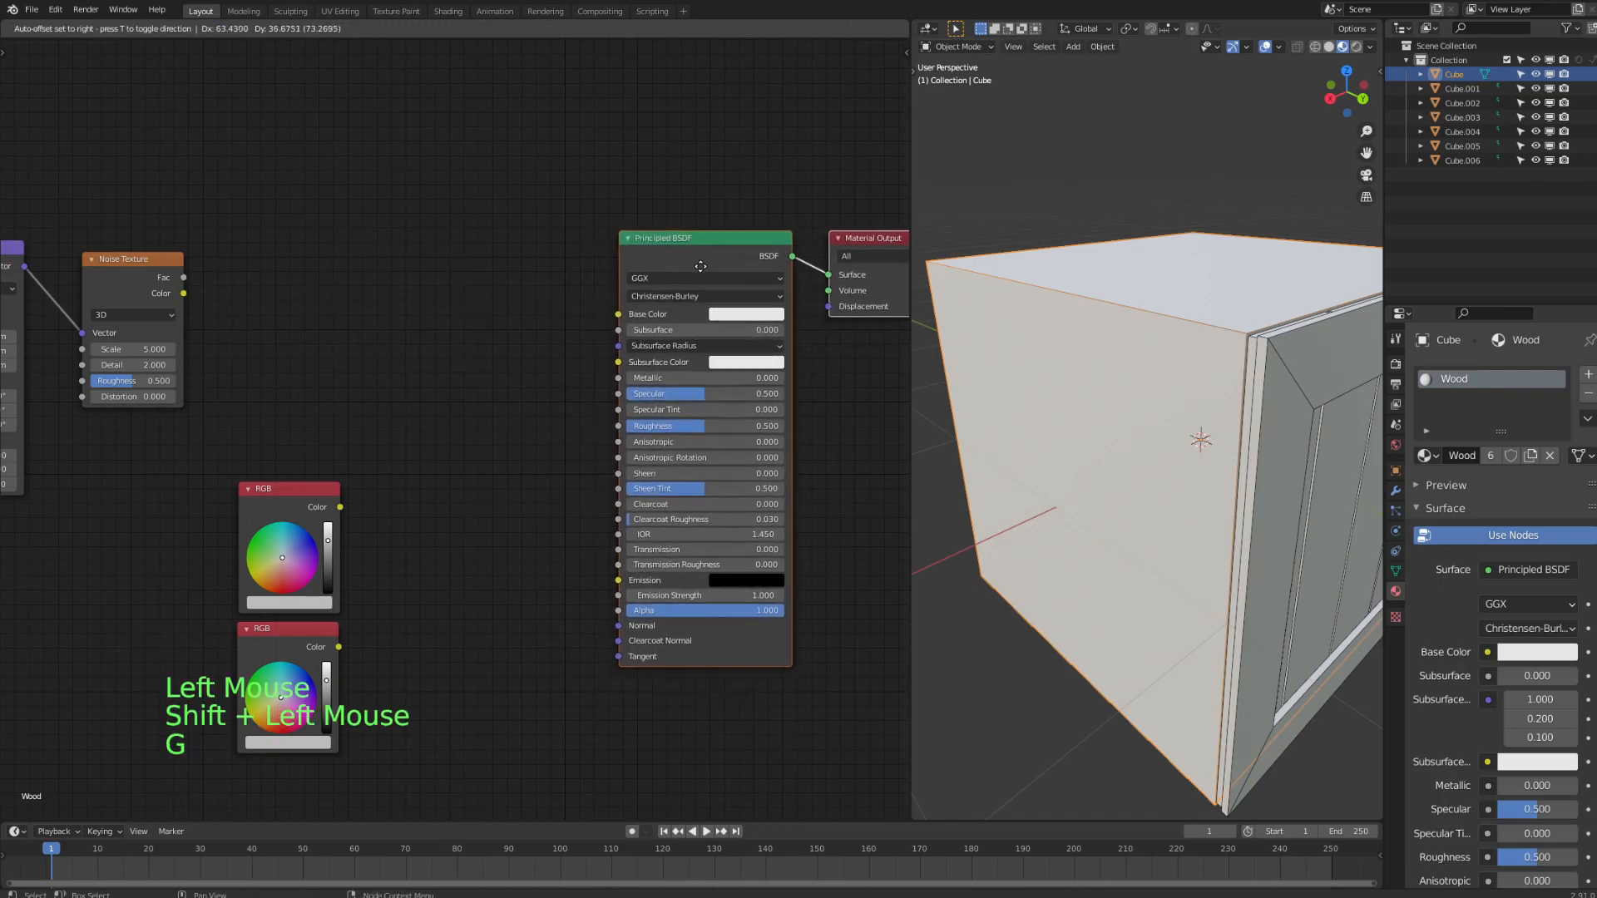
pyautogui.click(346, 250)
# - Add a ColorRamp node between the Noise Texture and Principled BSDF nodes, and connect the Noise Texture's Fac output to its Fac input
pyautogui.hotkey('shift', 'a')
pyautogui.moveTo(337, 329)
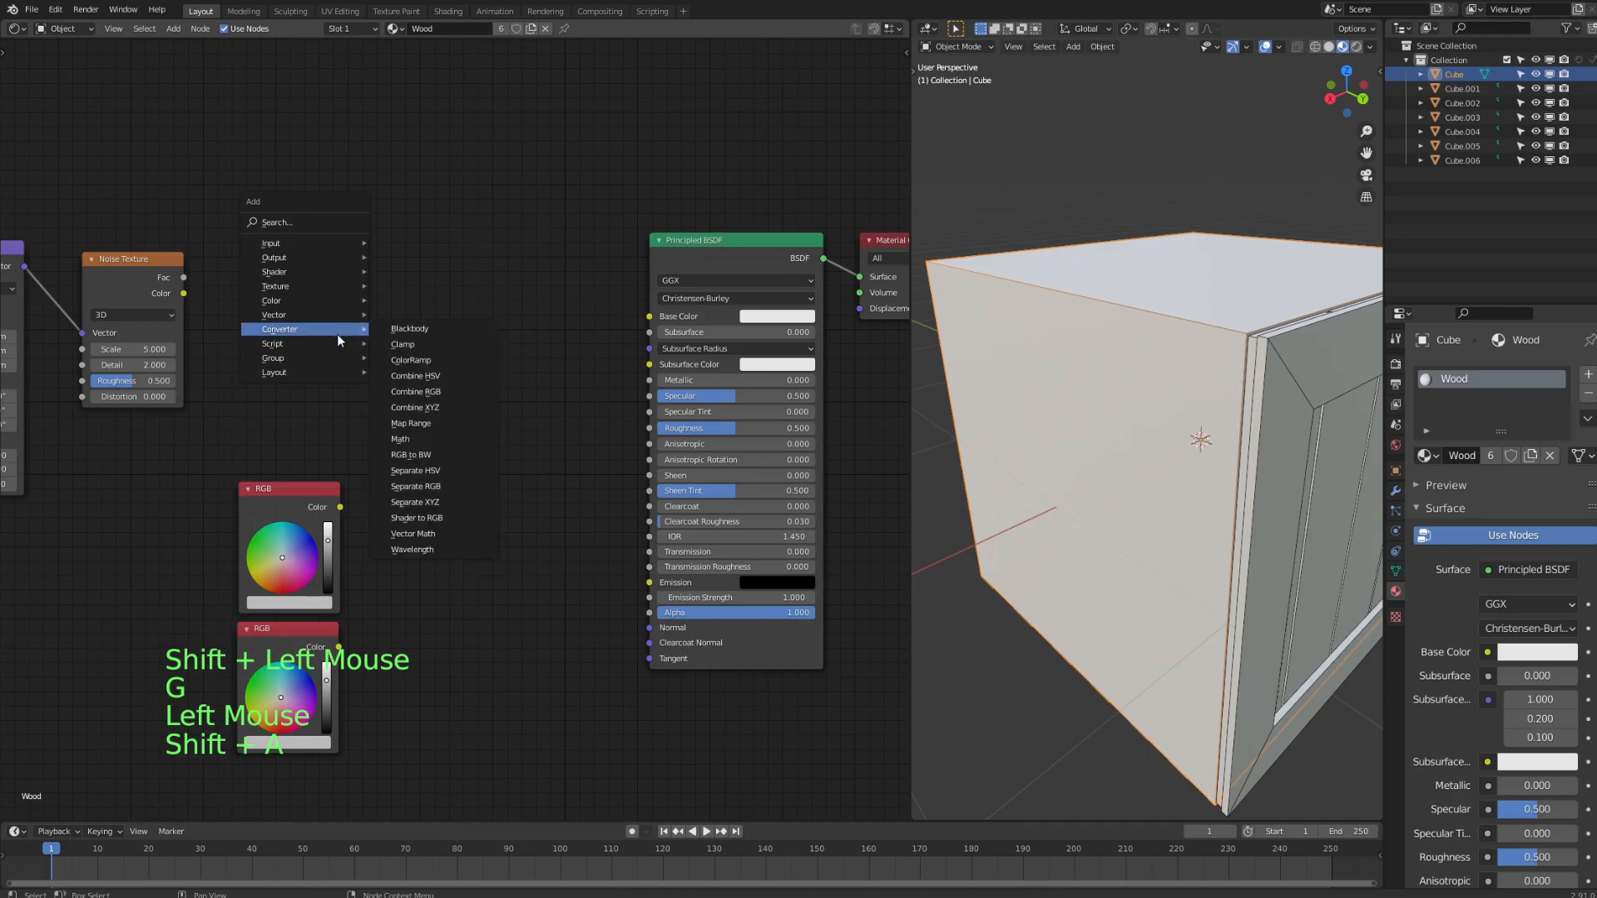
pyautogui.click(449, 360)
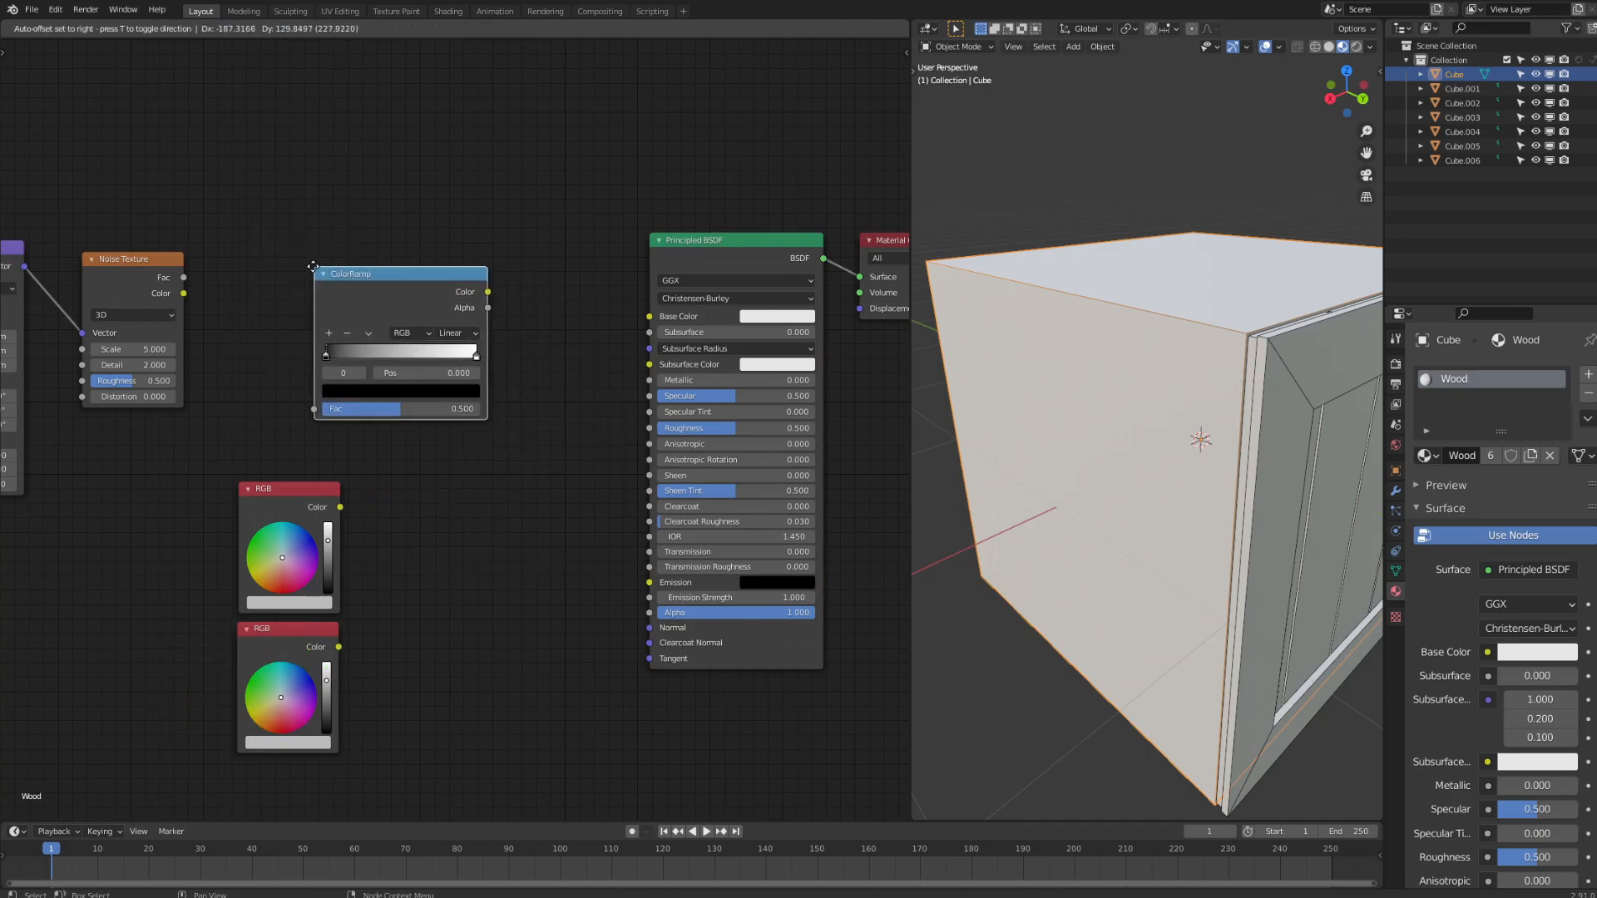
pyautogui.click(316, 264)
pyautogui.keyDown('shift'); pyautogui.moveTo(302, 313); pyautogui.dragTo(349, 302, button='middle'); pyautogui.keyUp('shift')
pyautogui.click(323, 292)
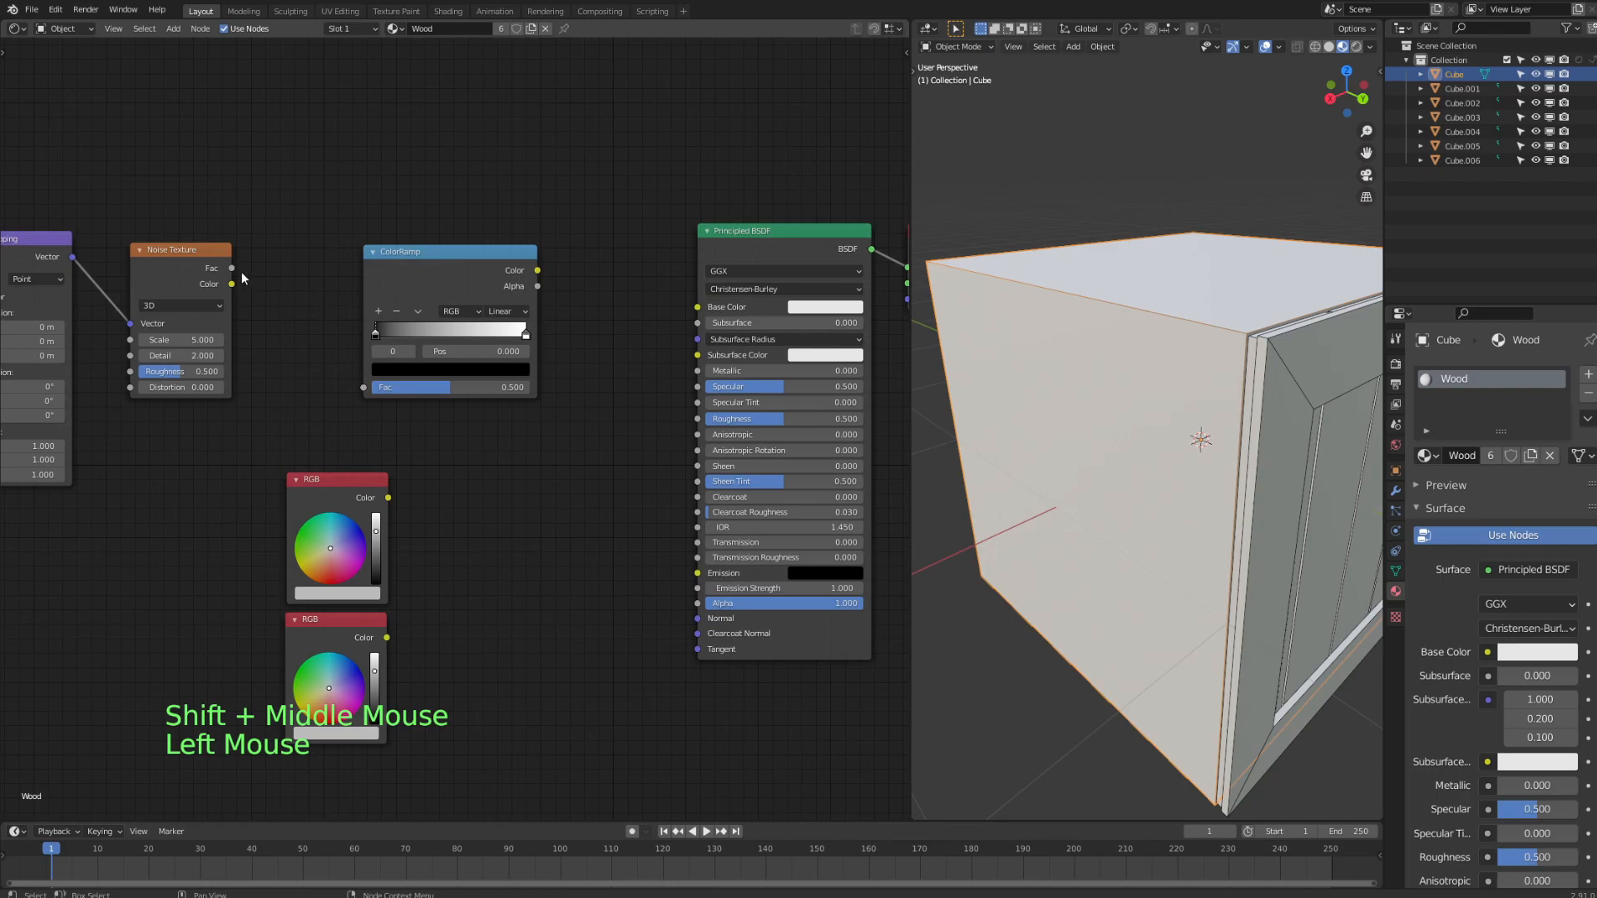
pyautogui.moveTo(232, 268); pyautogui.dragTo(360, 388)
# - Connect the ColorRamp's Color output to the Principled BSDF's Base Color input, and save the file
pyautogui.keyDown('shift'); pyautogui.moveTo(361, 386); pyautogui.dragTo(218, 407, button='middle'); pyautogui.keyUp('shift')
pyautogui.moveTo(394, 291); pyautogui.dragTo(496, 332)
pyautogui.moveTo(392, 291); pyautogui.dragTo(552, 328)
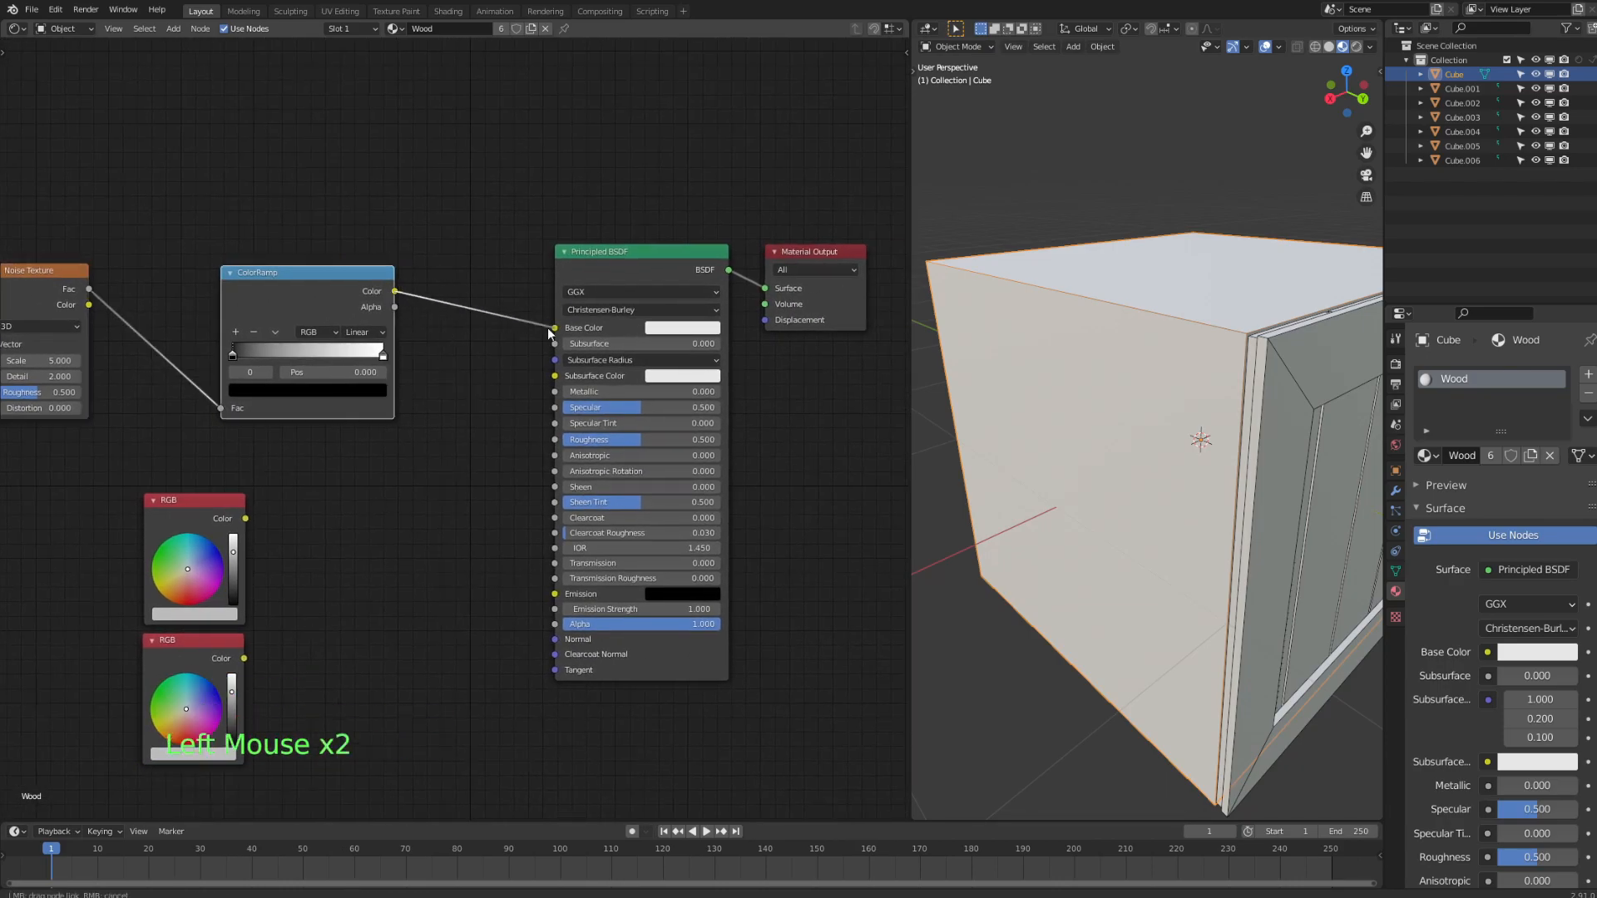
pyautogui.moveTo(955, 352); pyautogui.dragTo(1096, 357, button='middle')
pyautogui.scroll(2, 1068, 380)
pyautogui.hotkey('ctrl', 's')
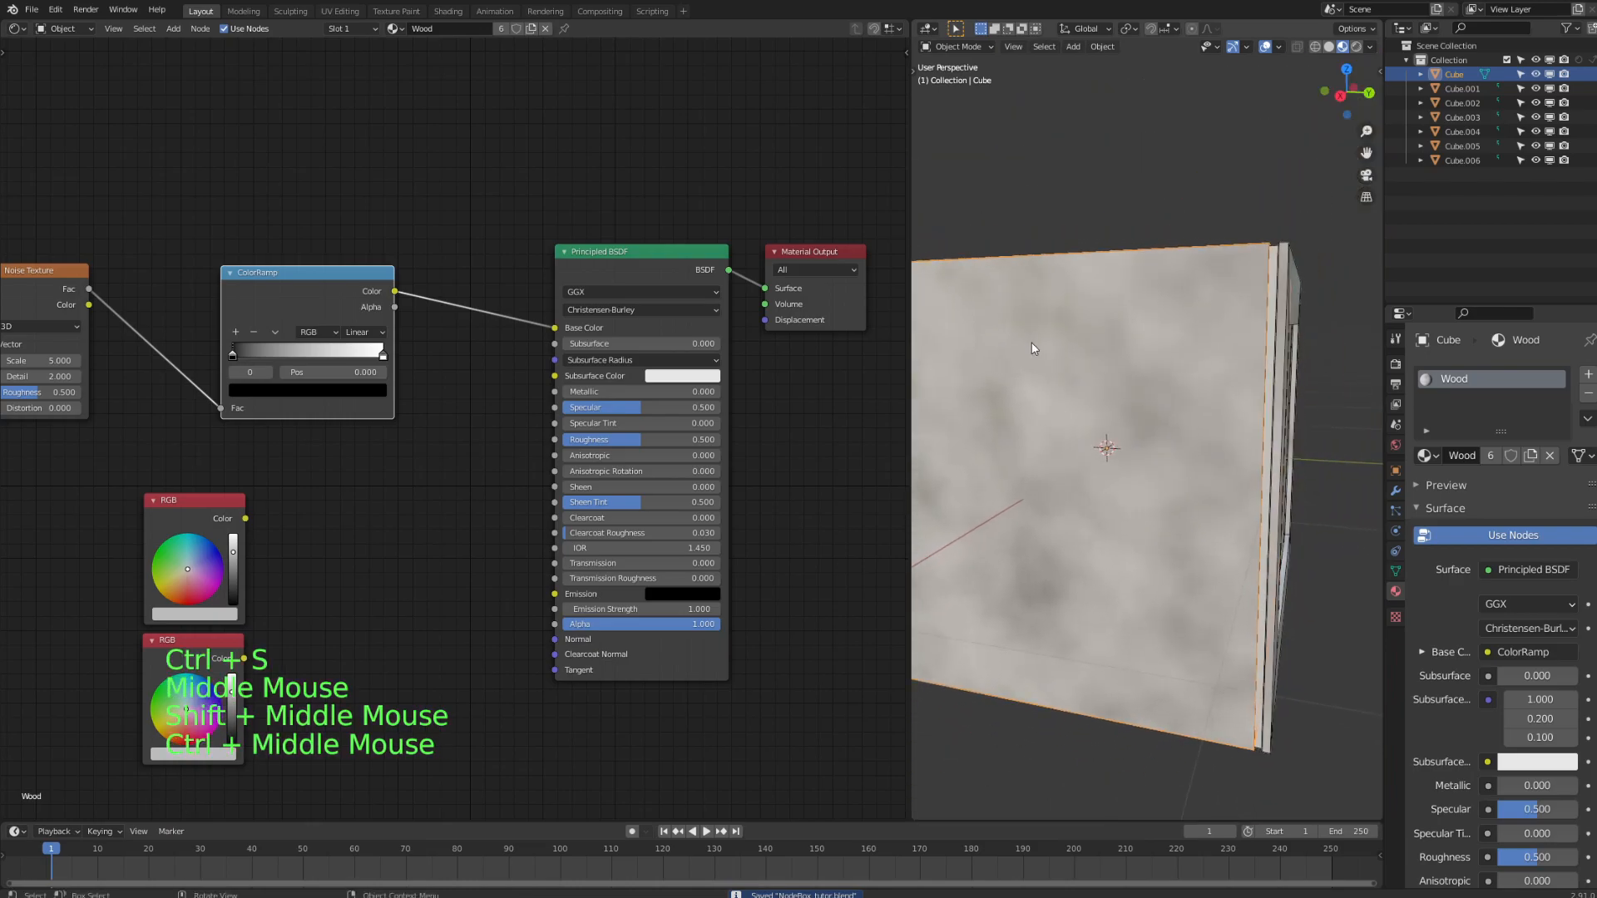
pyautogui.keyDown('shift'); pyautogui.moveTo(300, 481); pyautogui.dragTo(527, 488, button='middle'); pyautogui.keyUp('shift')
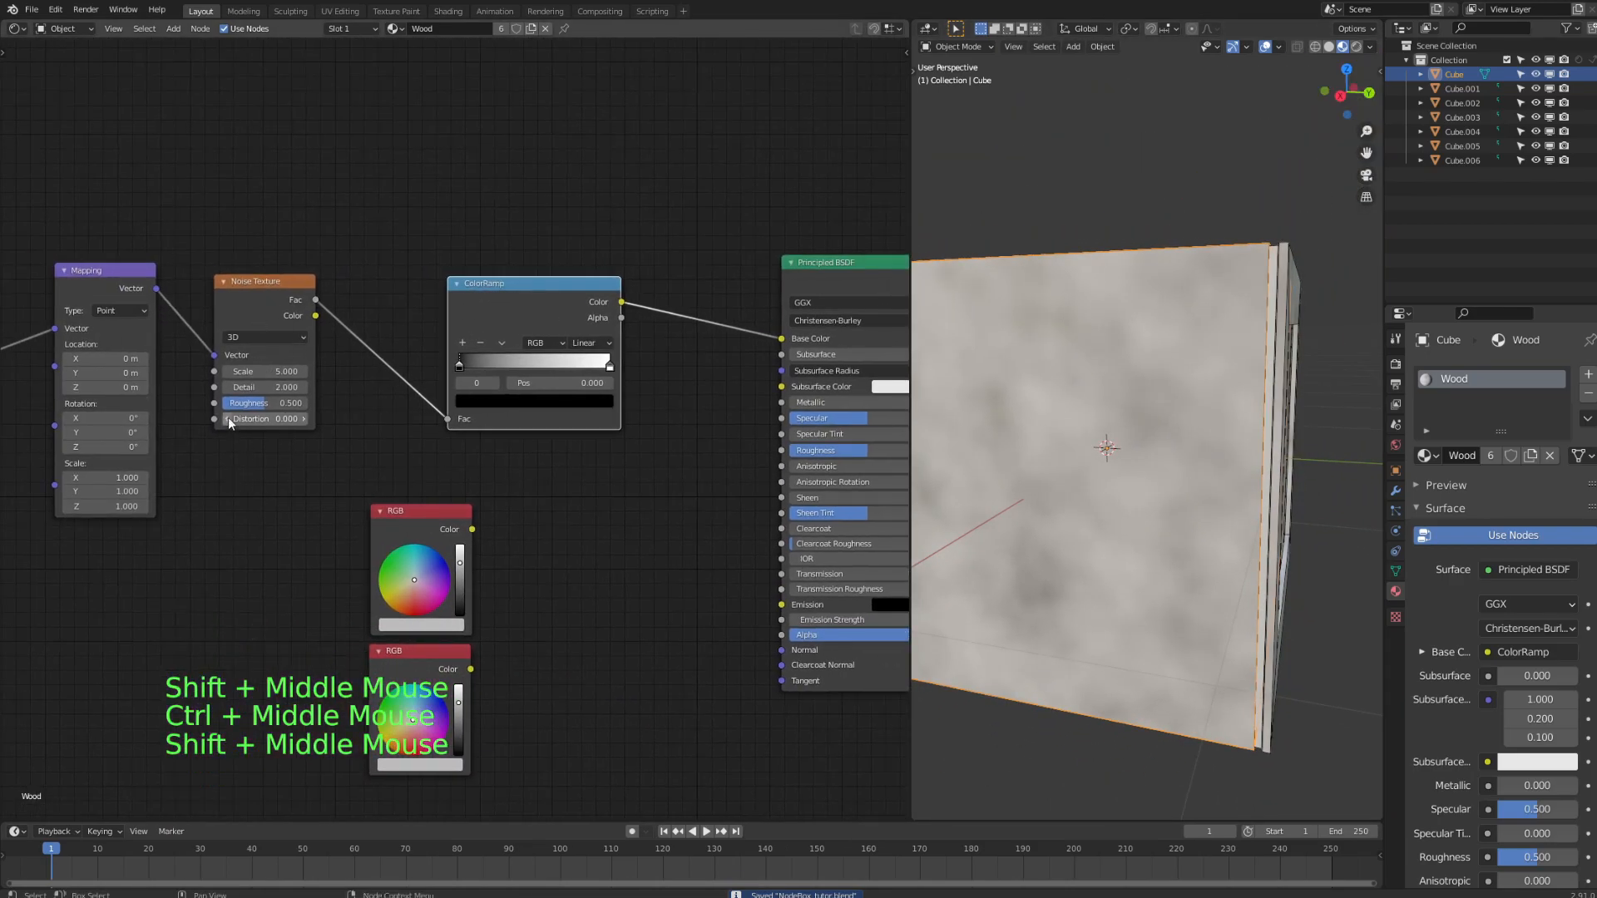
pyautogui.keyDown('shift'); pyautogui.moveTo(147, 529); pyautogui.dragTo(354, 496, button='middle'); pyautogui.keyUp('shift')
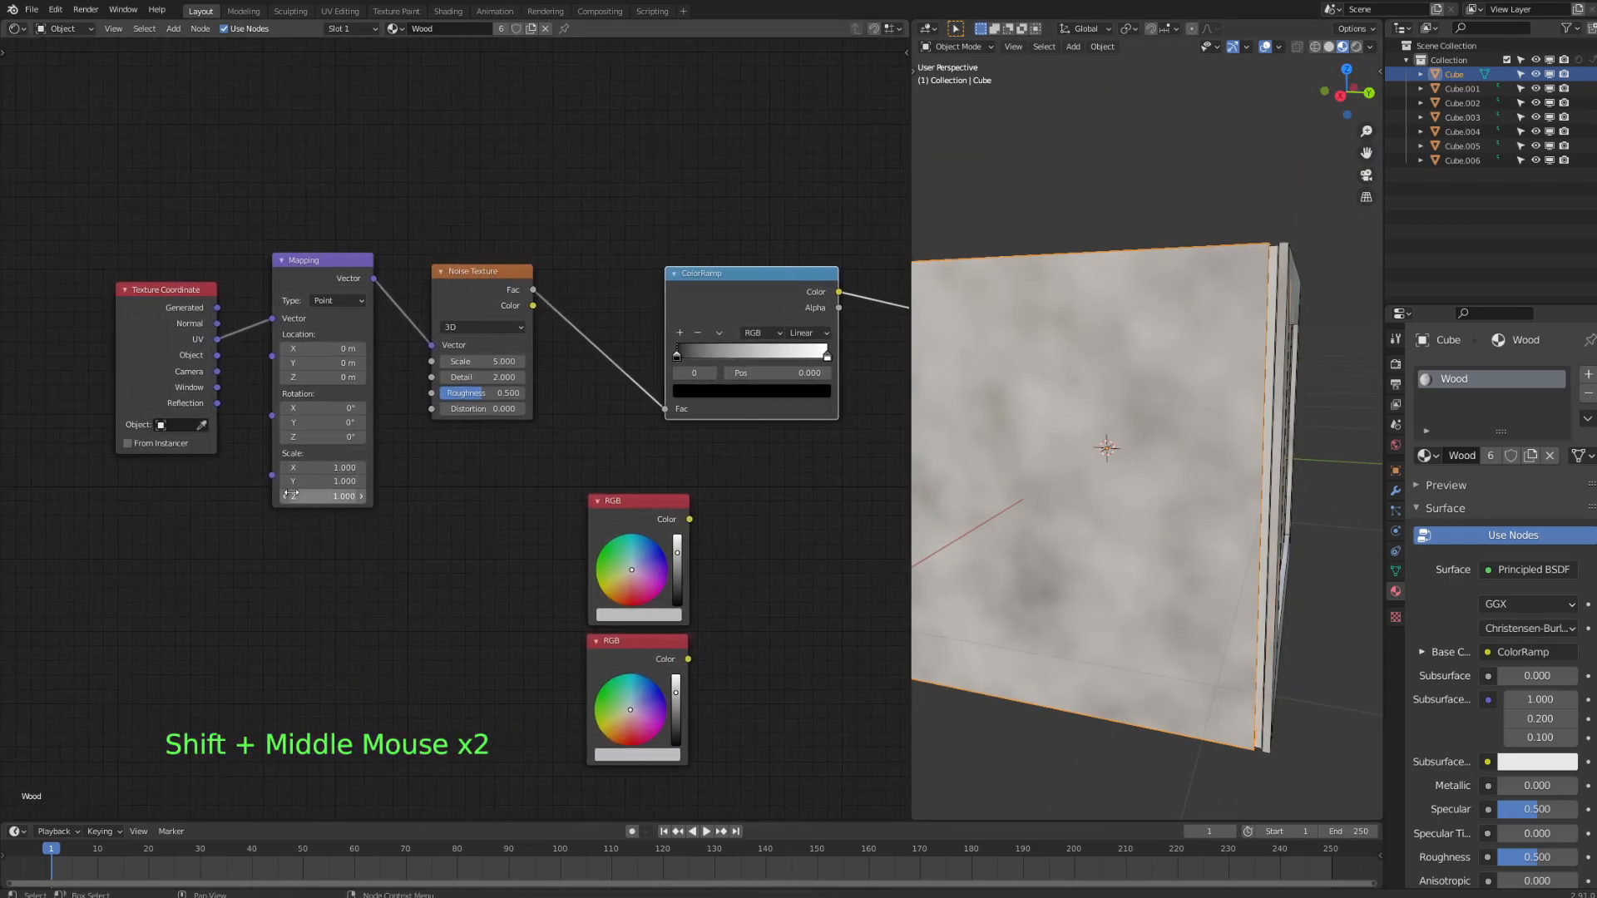
pyautogui.keyDown('shift'); pyautogui.moveTo(618, 462); pyautogui.dragTo(515, 475, button='middle'); pyautogui.keyUp('shift')
pyautogui.moveTo(1206, 416); pyautogui.dragTo(1129, 480, button='middle')
pyautogui.scroll(3, 1130, 481)
pyautogui.keyDown('shift'); pyautogui.moveTo(745, 482); pyautogui.dragTo(318, 427, button='middle'); pyautogui.keyUp('shift')
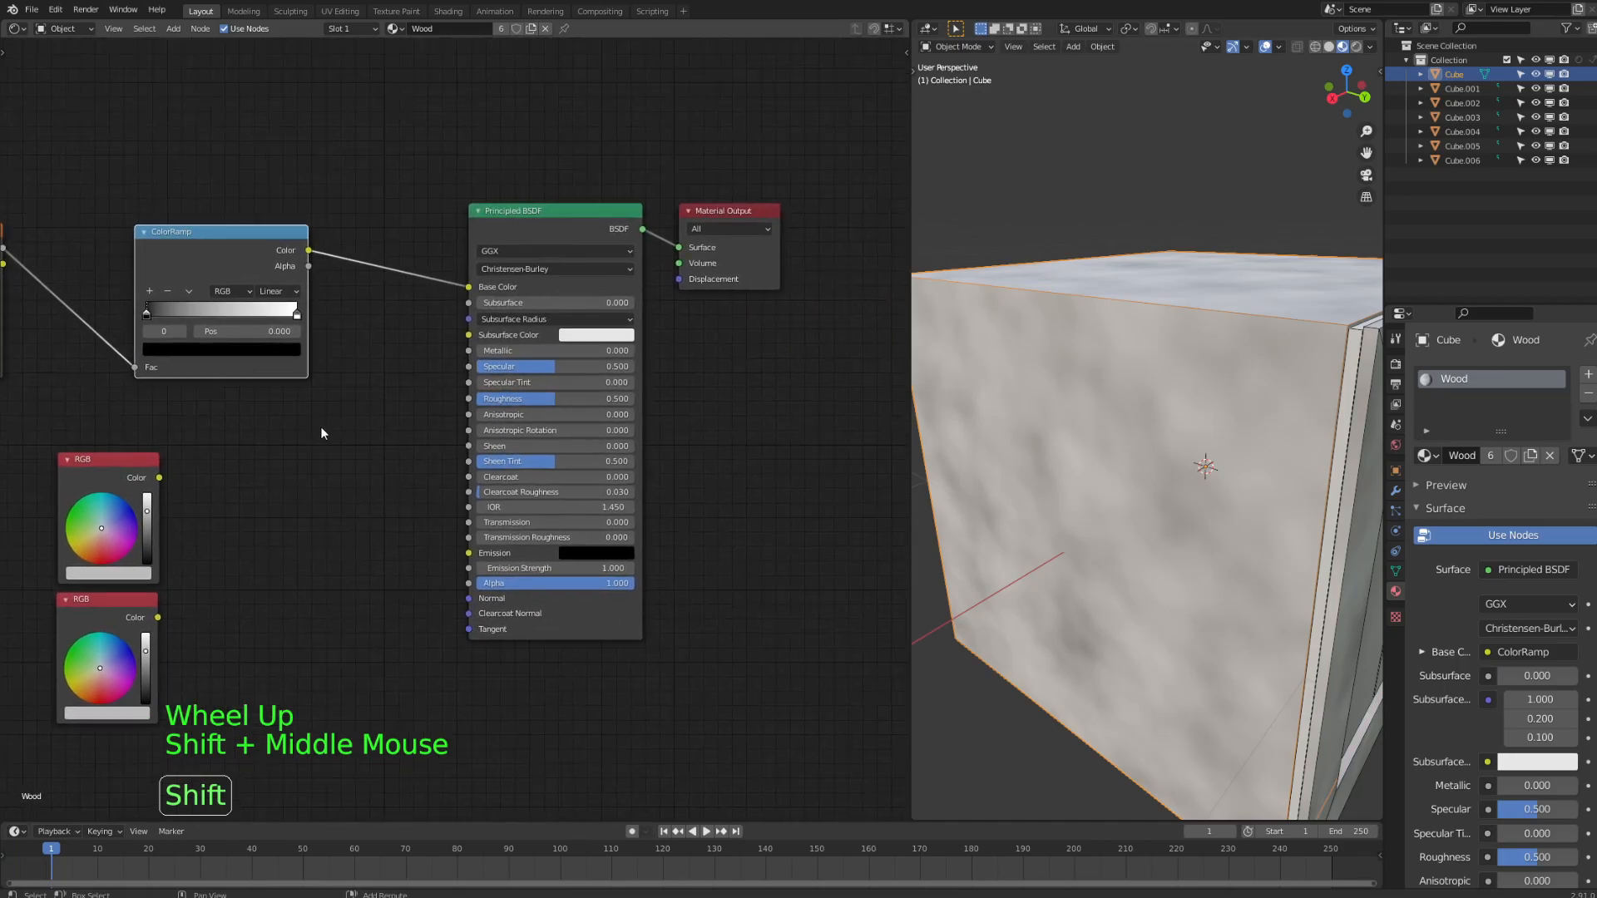
pyautogui.click(273, 449)
pyautogui.hotkey('shift', 'a')
pyautogui.moveTo(232, 421)
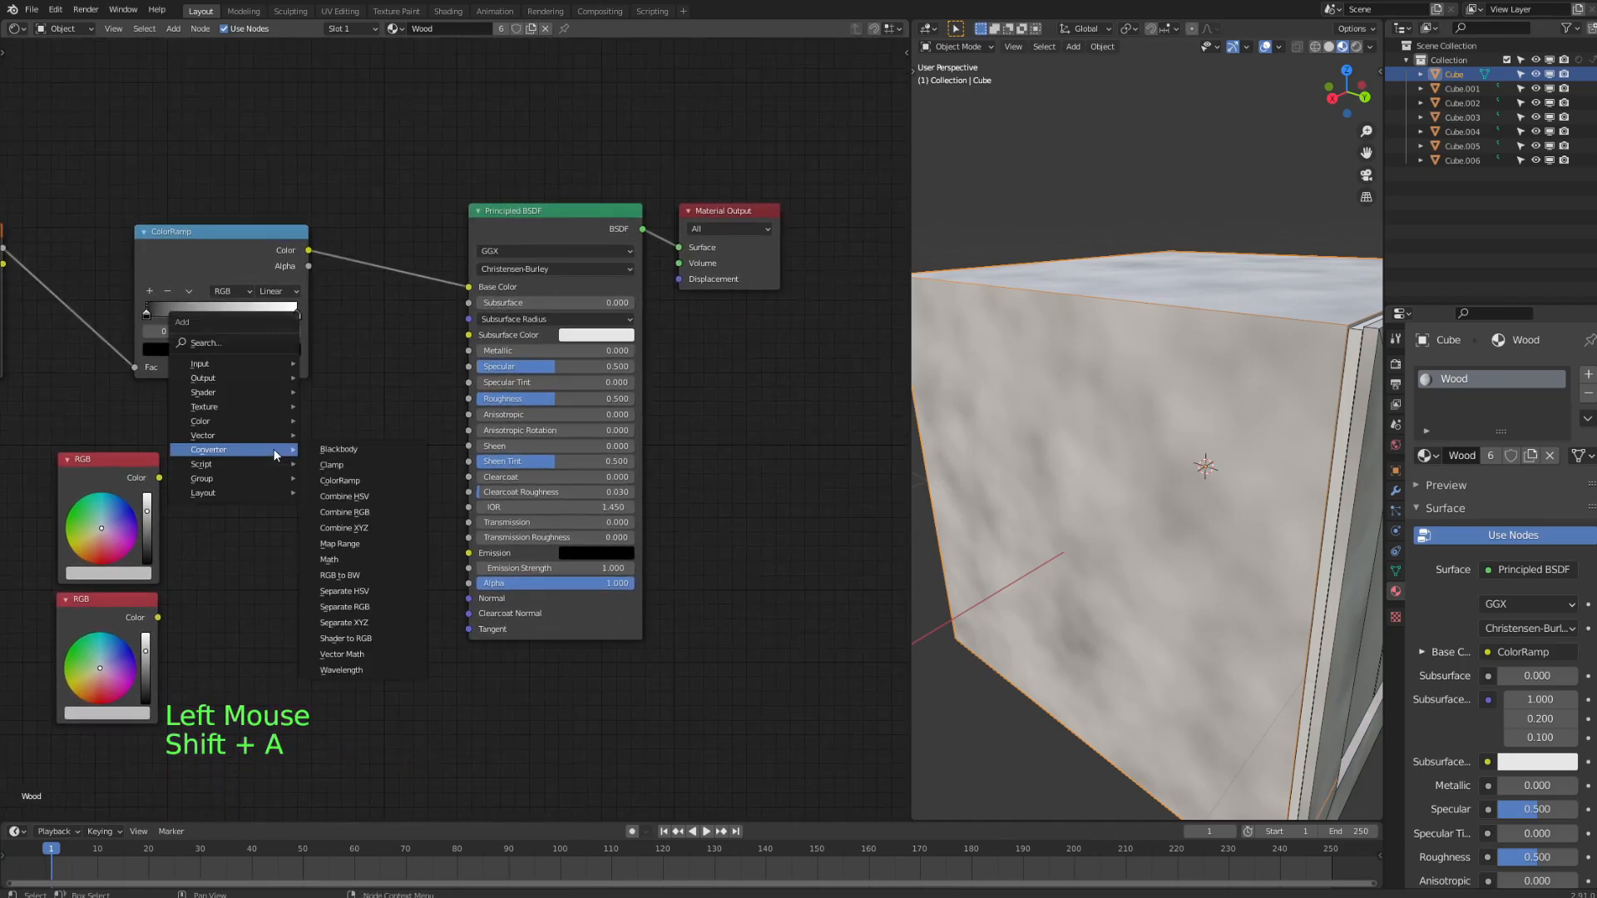
pyautogui.click(357, 516)
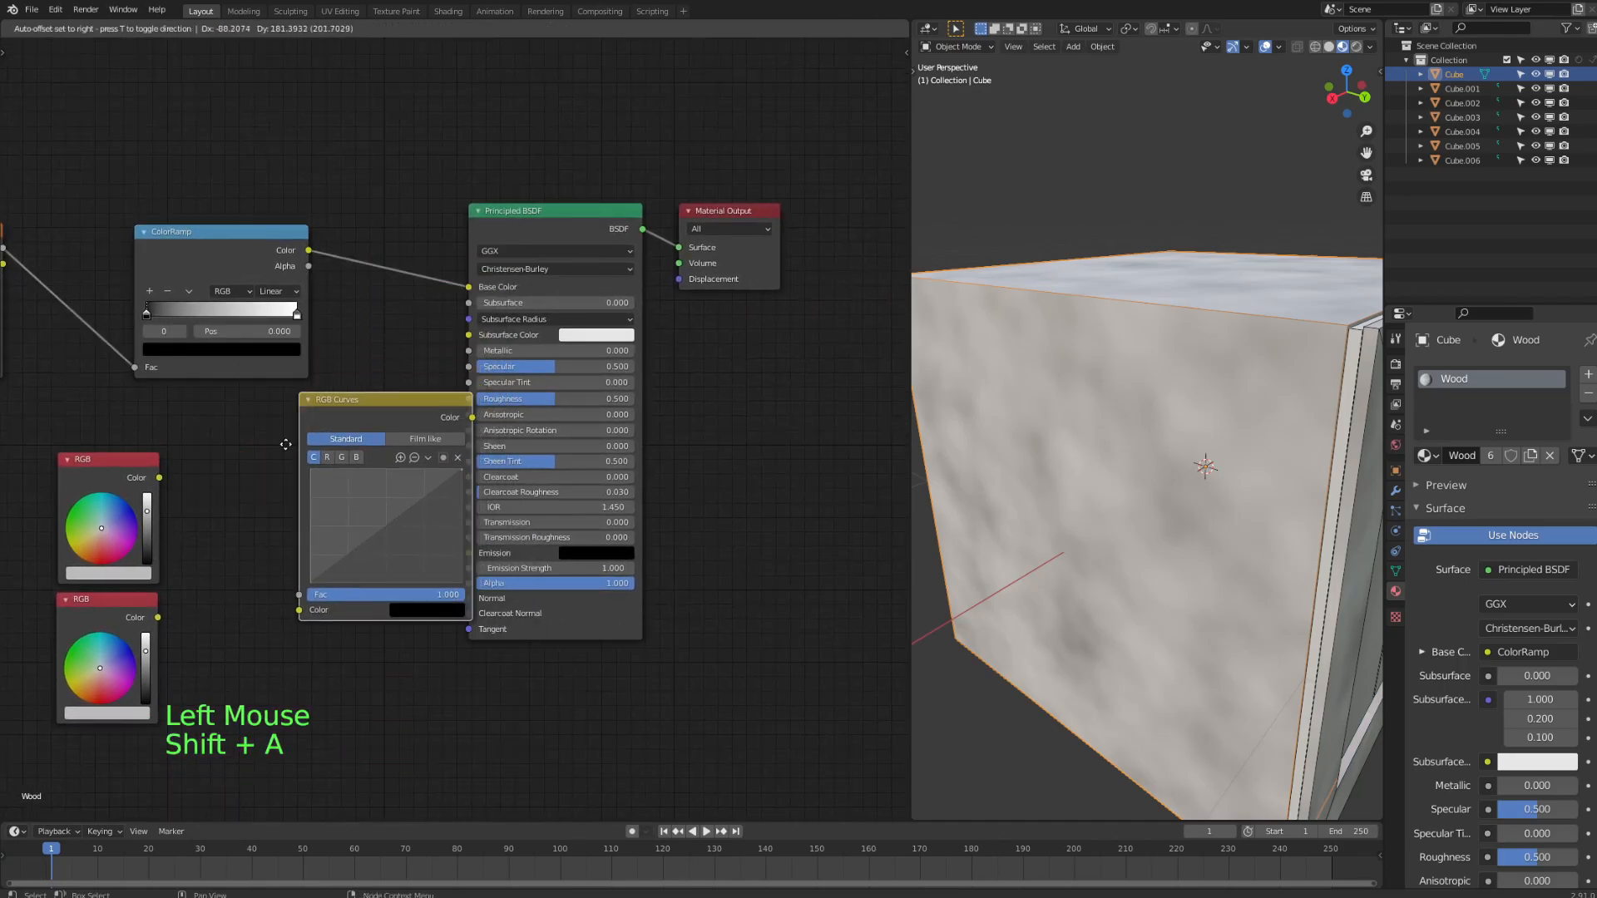
pyautogui.click(288, 554)
pyautogui.press('x')
# - Add a MixRGB node below the ColorRamp node, between the RGB nodes and the Principled BSDF node
pyautogui.hotkey('shift', 'a')
pyautogui.moveTo(282, 524)
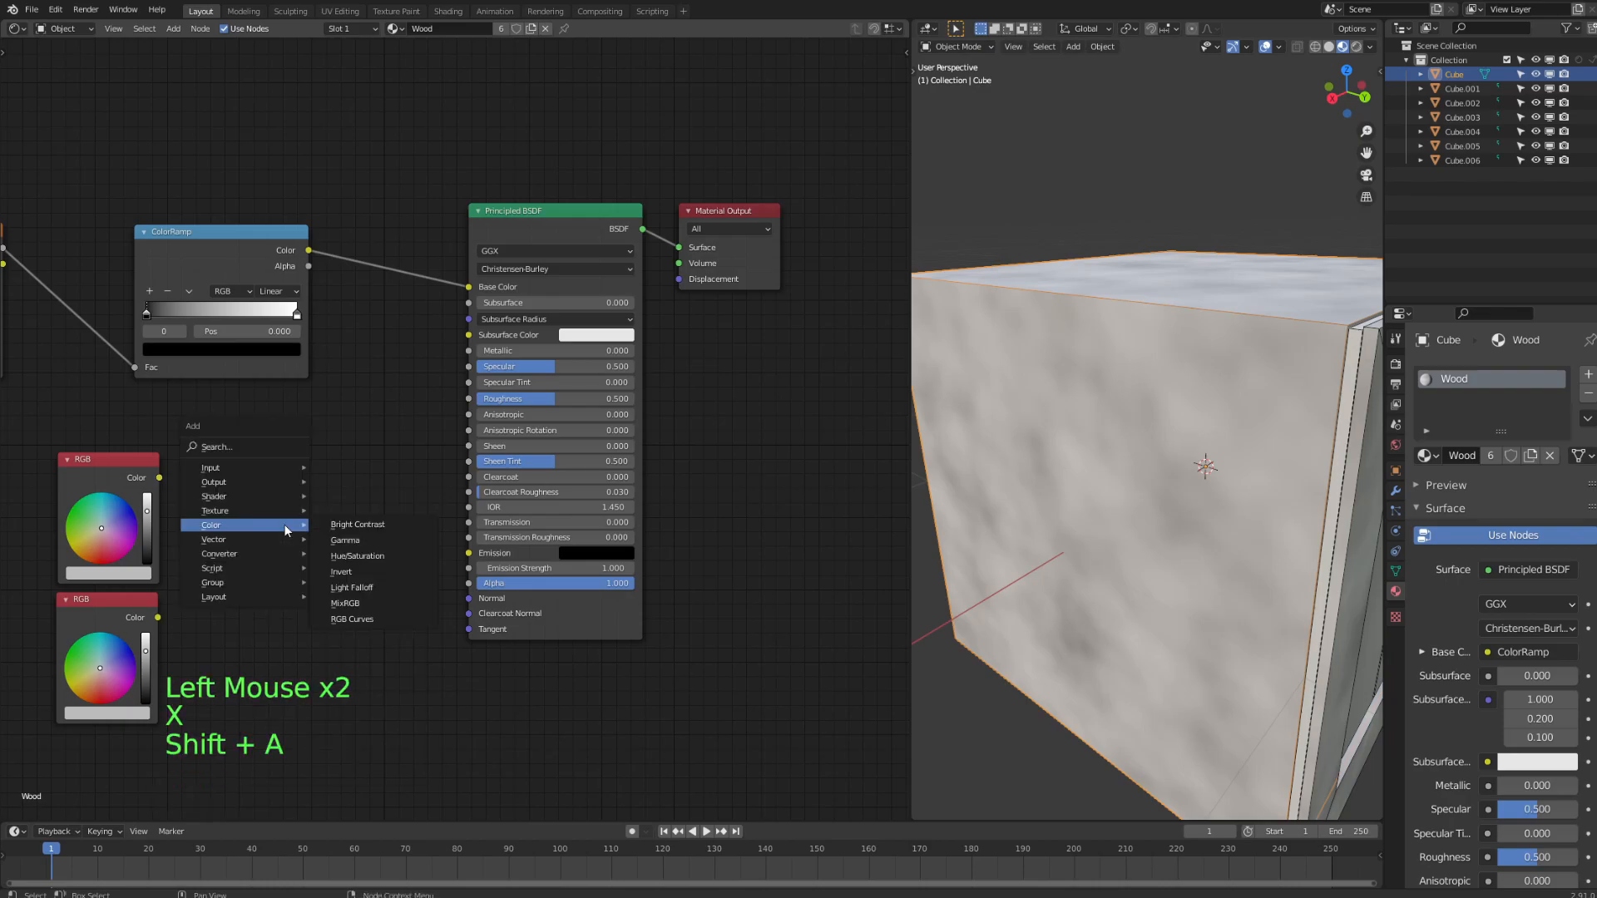
pyautogui.click(379, 585)
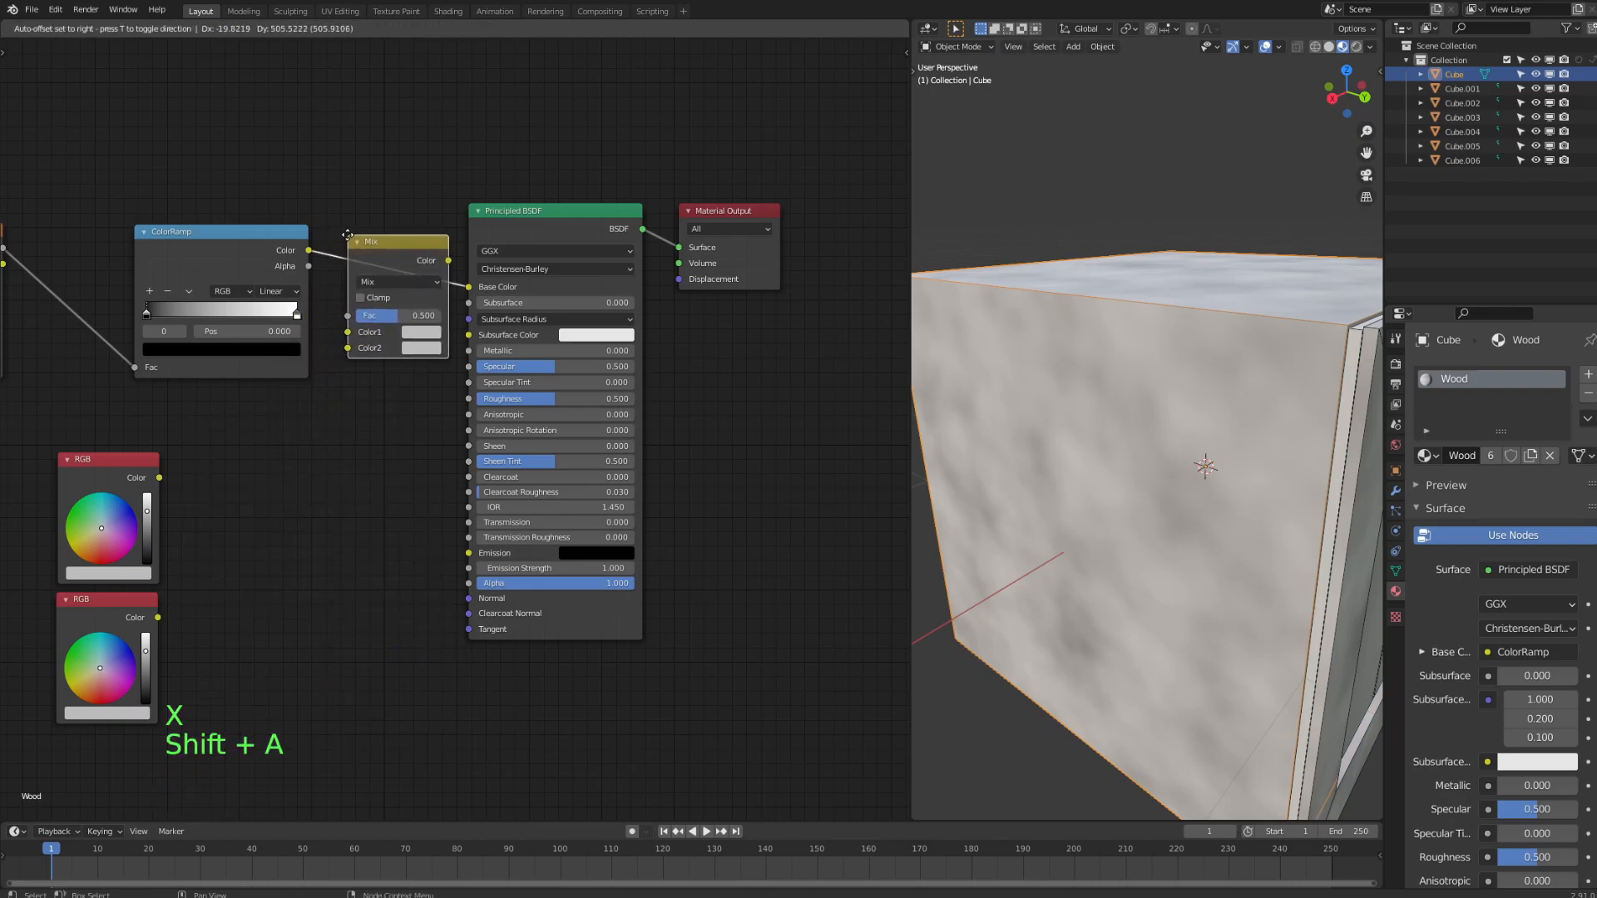
pyautogui.click(341, 366)
# - Collapse the Material Output node and move it together with the Principled BSDF node farther away from the Mix node
pyautogui.keyDown('shift'); pyautogui.moveTo(797, 235); pyautogui.dragTo(661, 258, button='middle'); pyautogui.keyUp('shift')
pyautogui.keyDown('shift'); pyautogui.click(602, 234); pyautogui.keyUp('shift')
pyautogui.click(601, 233)
pyautogui.click(550, 234)
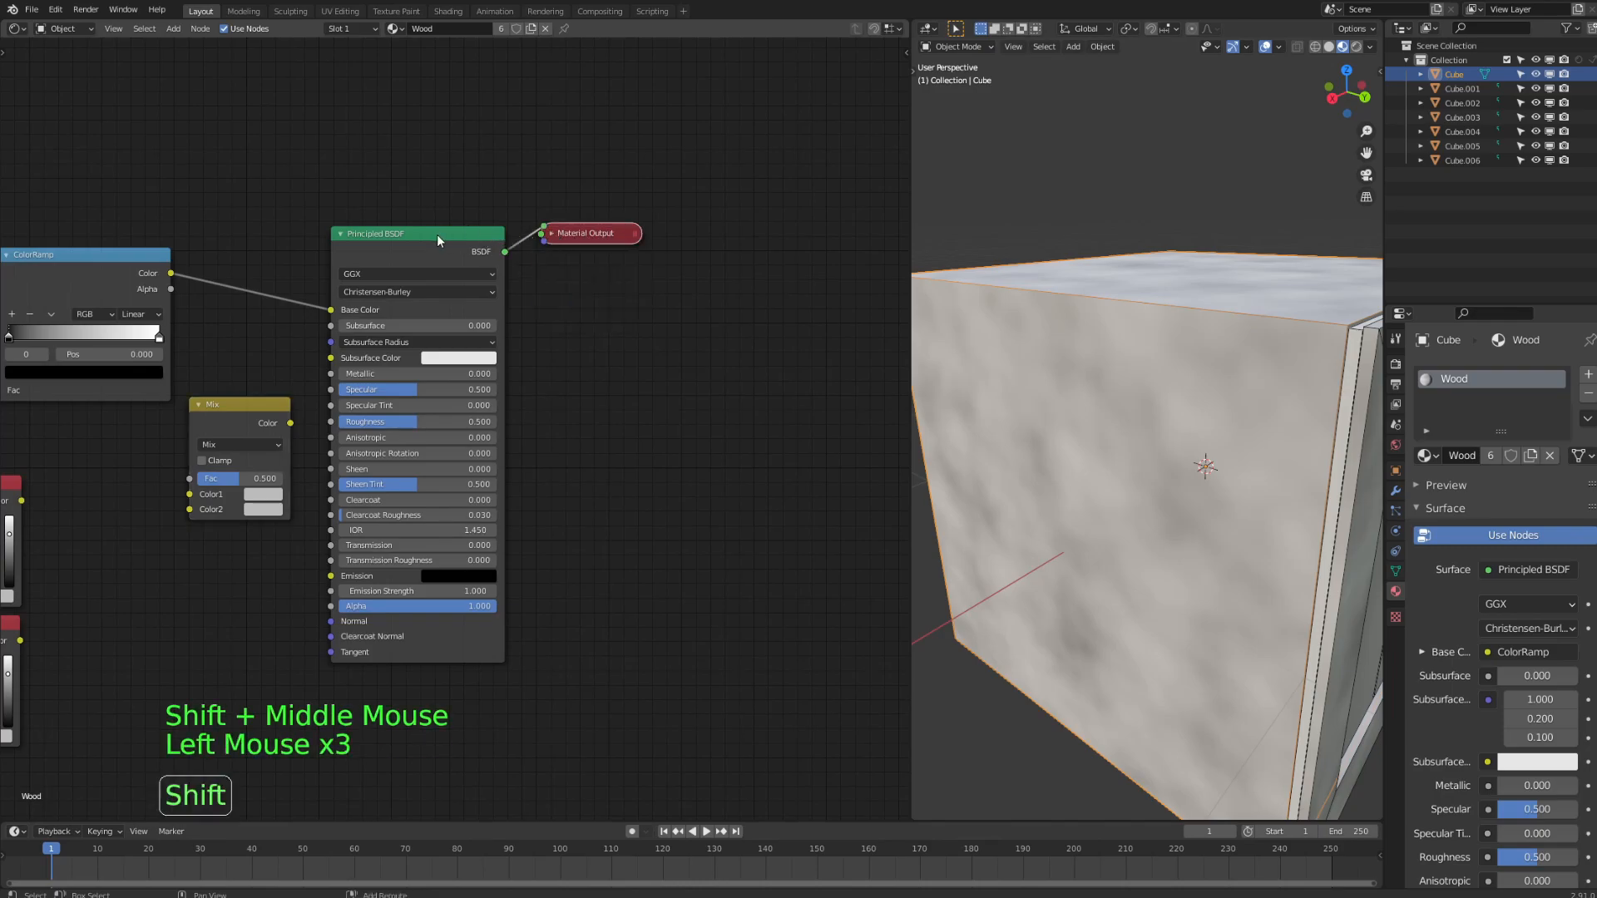
pyautogui.keyDown('shift'); pyautogui.click(416, 234); pyautogui.keyUp('shift')
pyautogui.press('g')
pyautogui.keyDown('shift'); pyautogui.moveTo(631, 188); pyautogui.dragTo(768, 145, button='middle'); pyautogui.keyUp('shift')
pyautogui.click(769, 145)
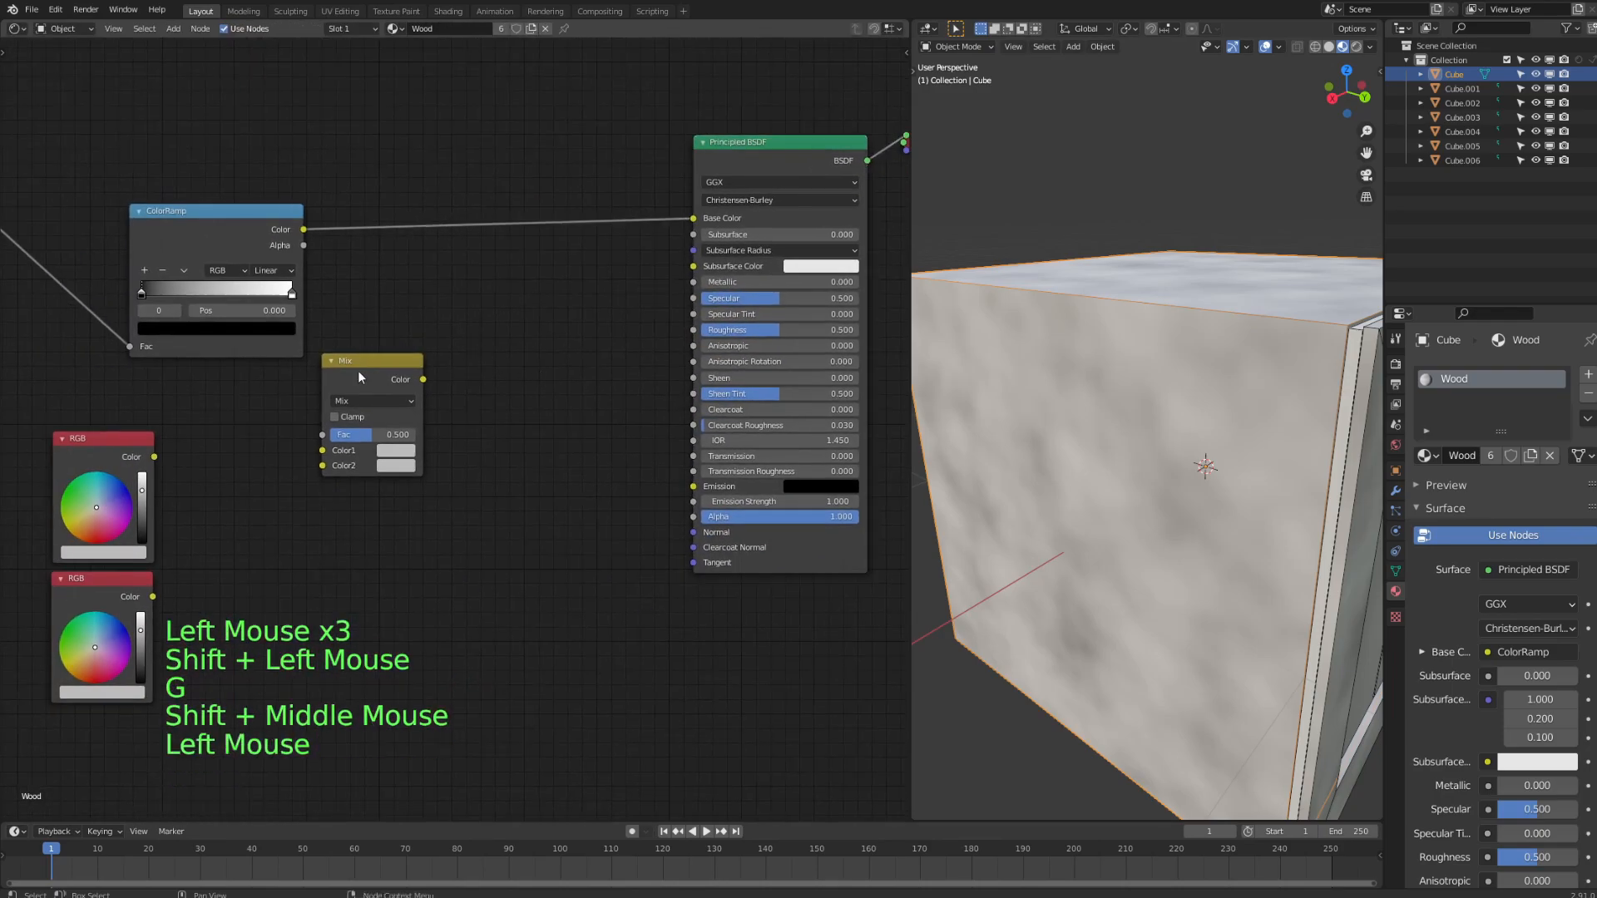
# - Move the Mix node farther from the RGB nodes, into the gap before the Principled BSDF node
pyautogui.click(358, 371)
pyautogui.press('g')
pyautogui.keyDown('shift'); pyautogui.moveTo(449, 421); pyautogui.dragTo(457, 390, button='middle'); pyautogui.keyUp('shift')
pyautogui.click(458, 389)
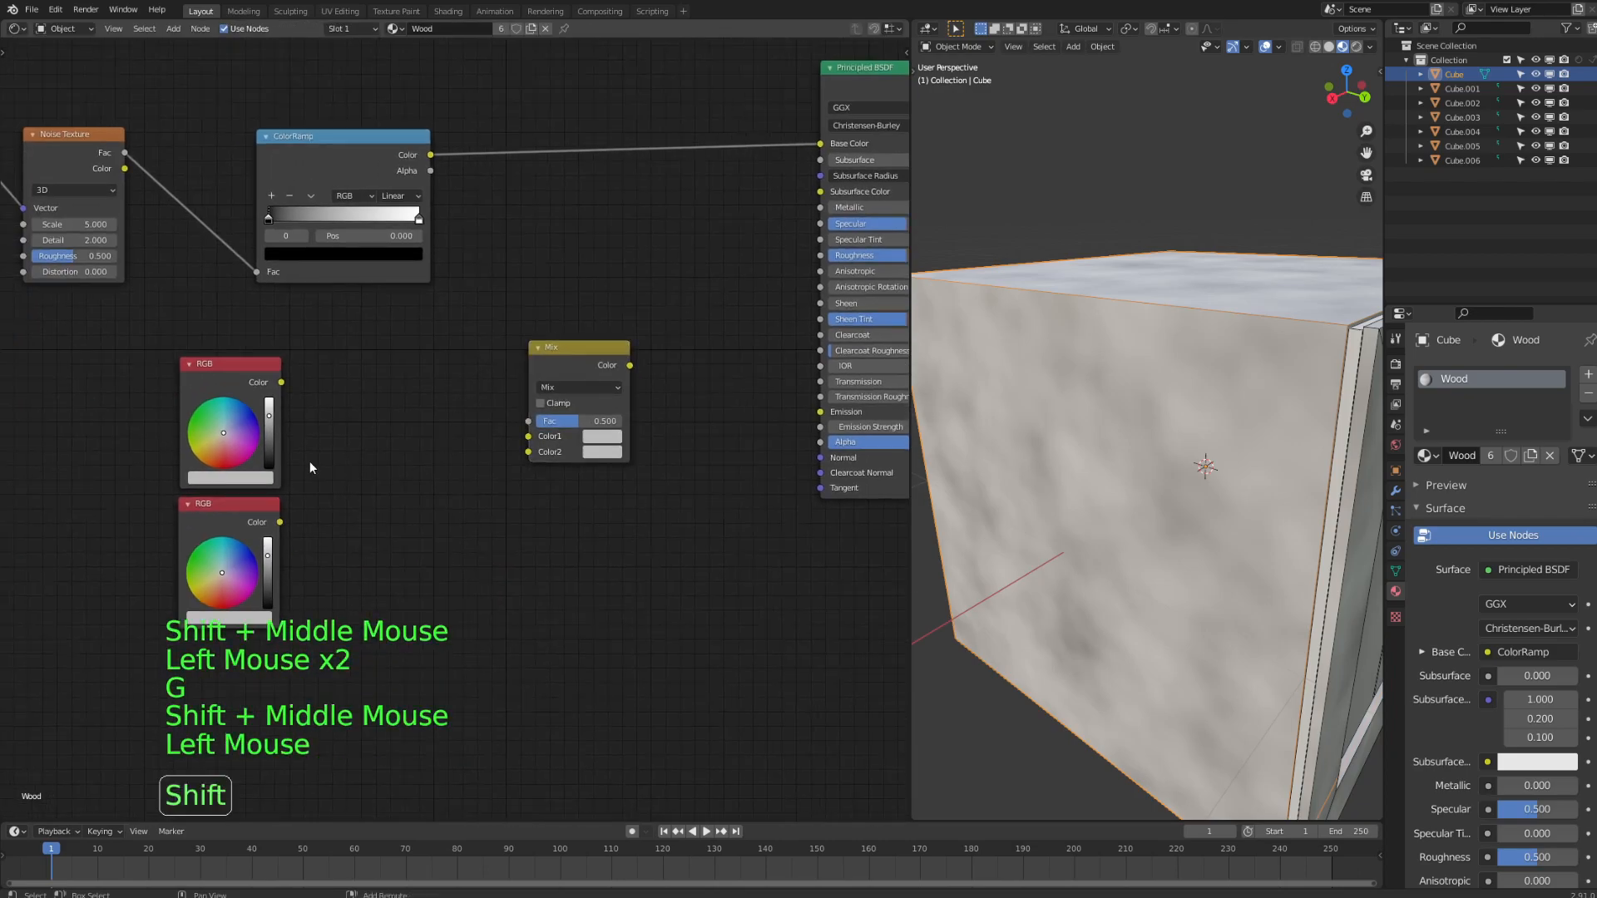
# - Set the upper RGB node to a very dark brown and connect its Color output to the Mix node's Color1 input
pyautogui.keyDown('shift'); pyautogui.moveTo(310, 461); pyautogui.dragTo(406, 428, button='middle'); pyautogui.keyUp('shift')
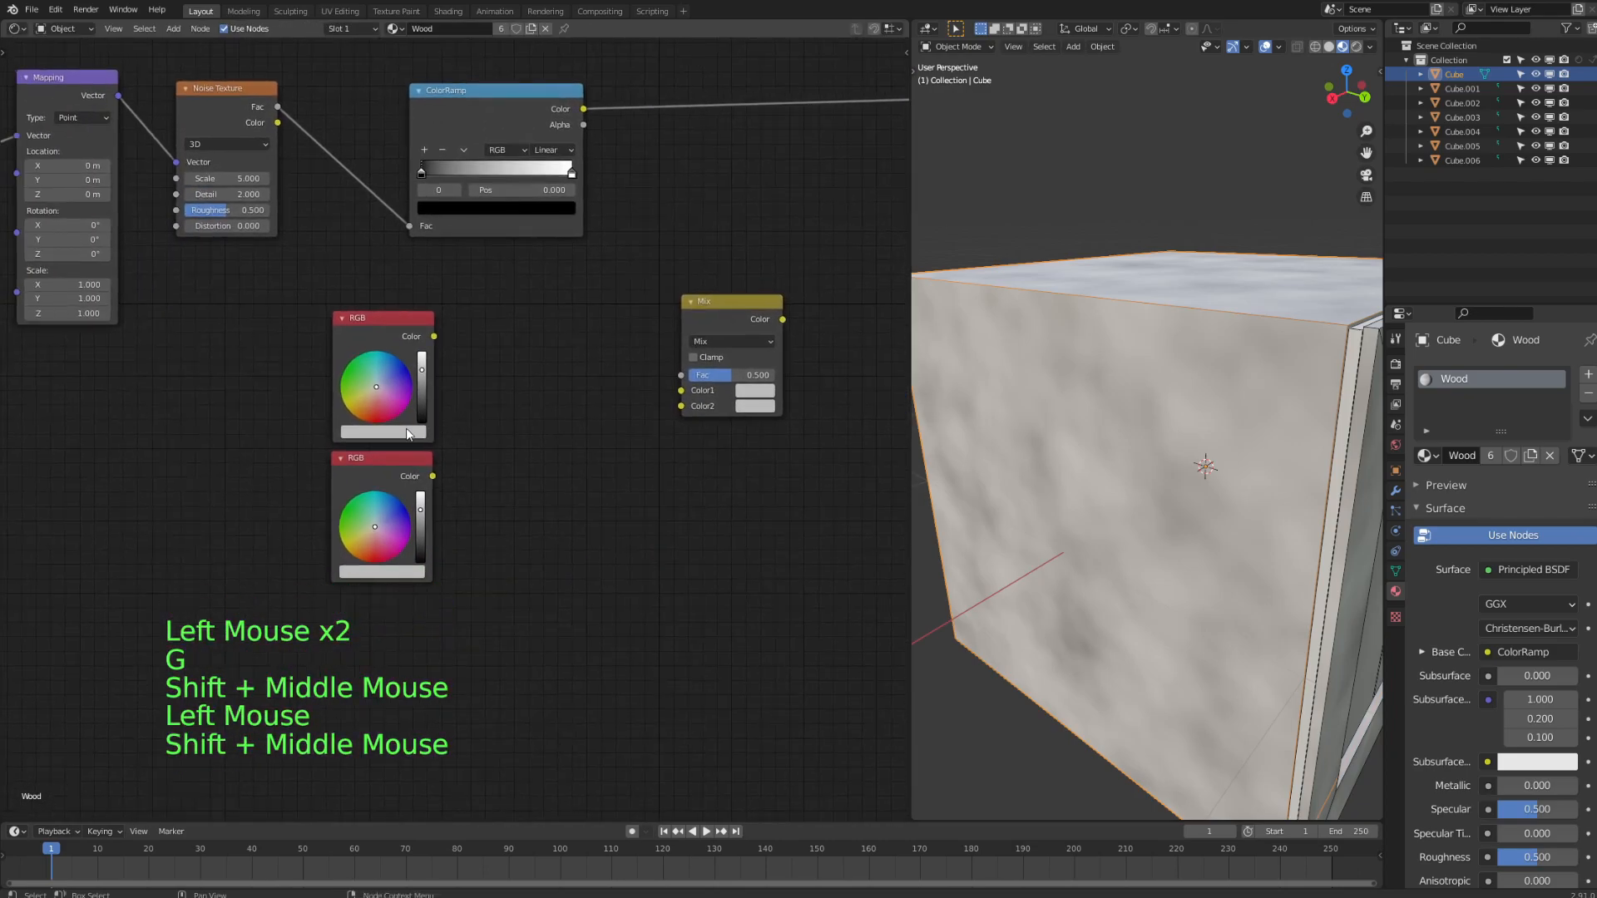
pyautogui.click(364, 407)
pyautogui.moveTo(422, 382); pyautogui.dragTo(422, 412)
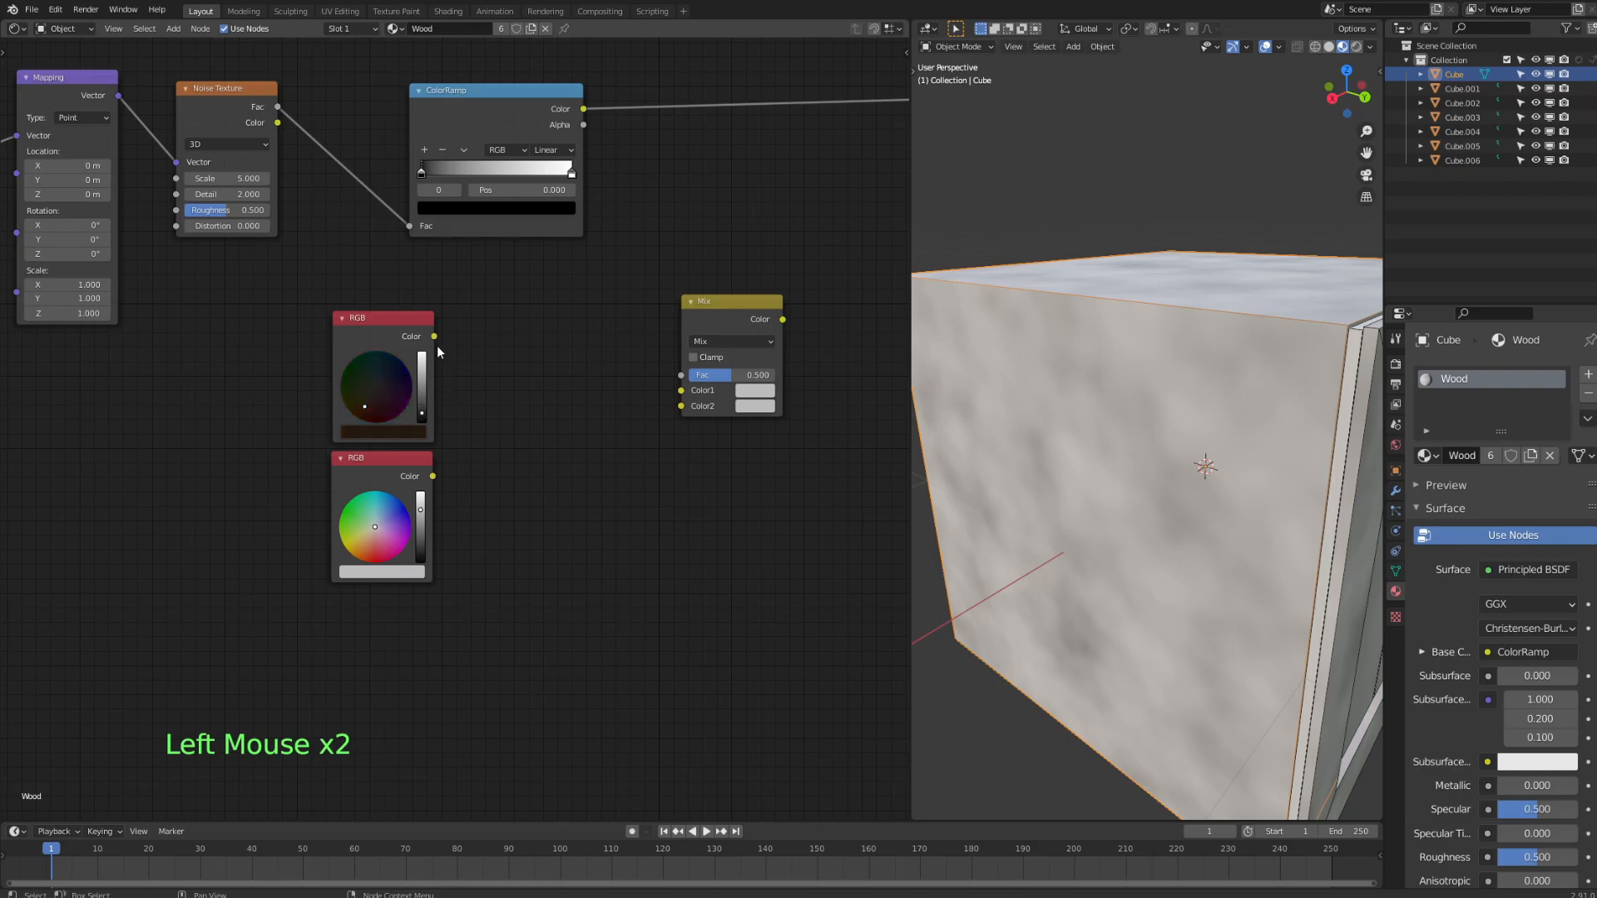
pyautogui.moveTo(434, 336); pyautogui.dragTo(590, 356)
pyautogui.moveTo(433, 336); pyautogui.dragTo(681, 390)
# - Set the lower RGB node to a muted yellowish tan and connect its Color output to the Mix node's Color2 input
pyautogui.moveTo(421, 510); pyautogui.dragTo(377, 532)
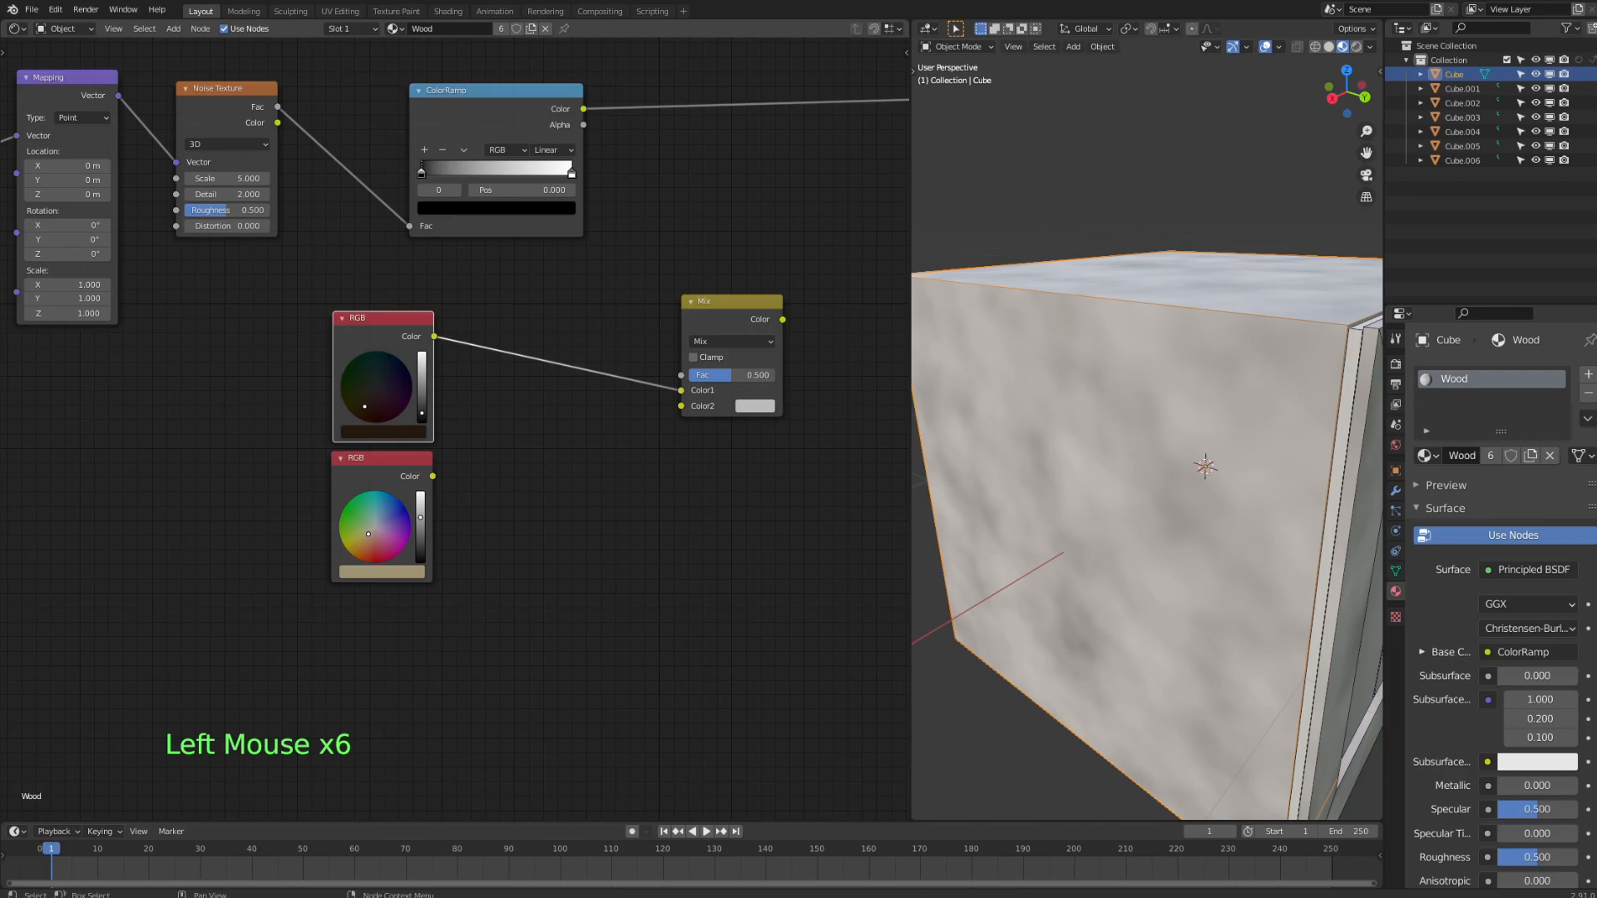
pyautogui.moveTo(369, 533); pyautogui.dragTo(365, 534)
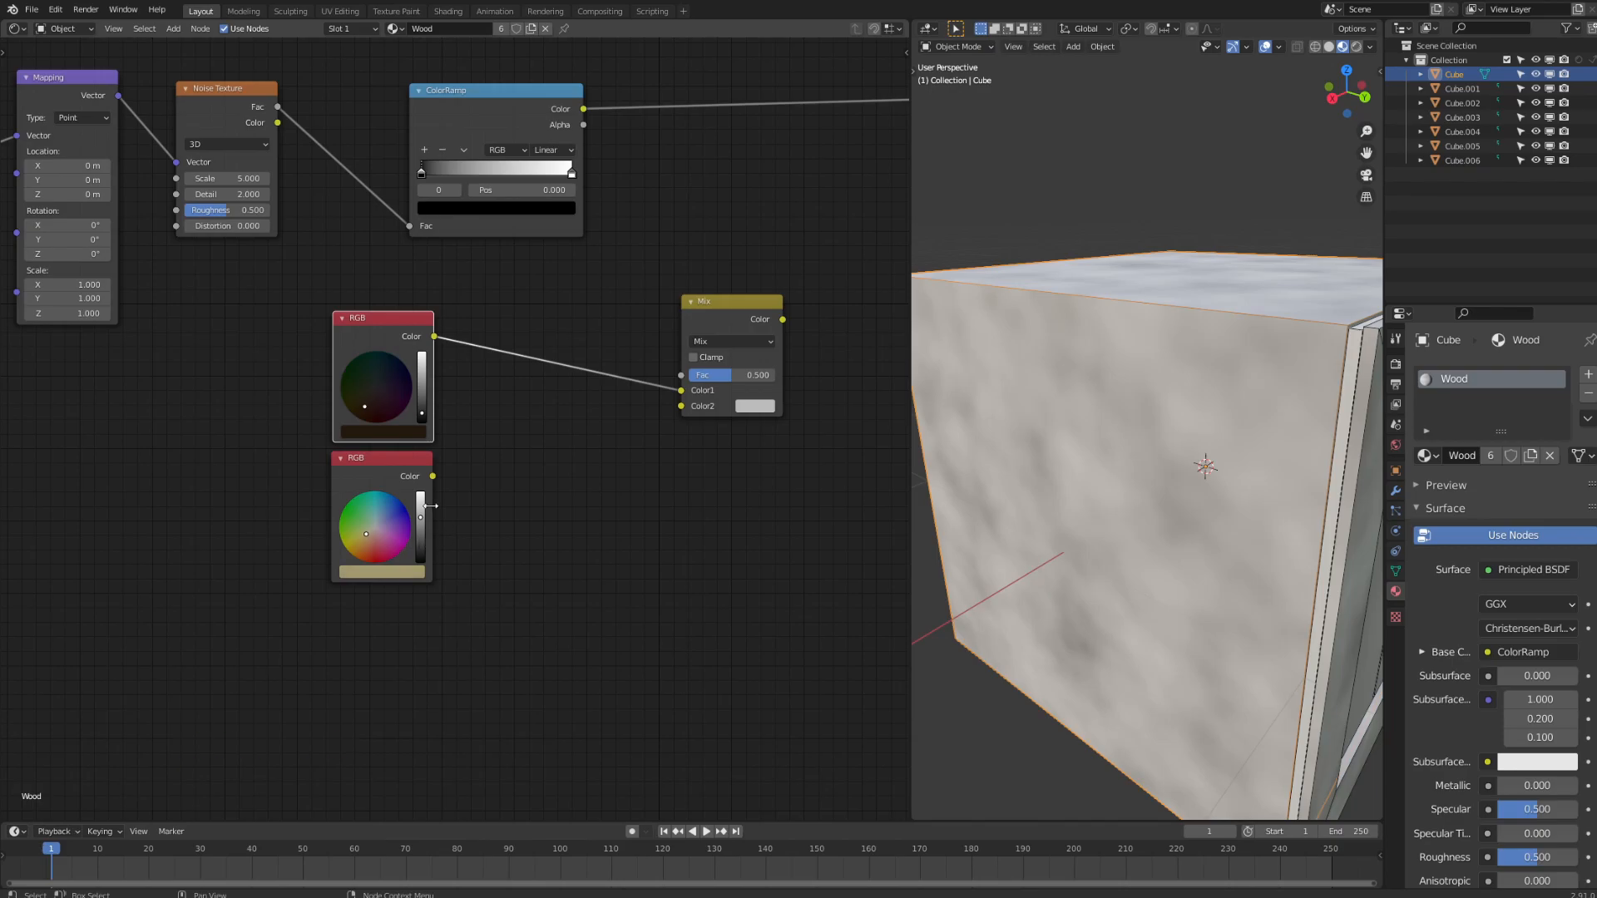
pyautogui.moveTo(421, 517); pyautogui.dragTo(681, 407)
# - Connect the Mix node's Color output to the Principled BSDF's Base Color input in place of the ColorRamp
pyautogui.keyDown('shift'); pyautogui.moveTo(588, 463); pyautogui.dragTo(471, 553, button='middle'); pyautogui.keyUp('shift')
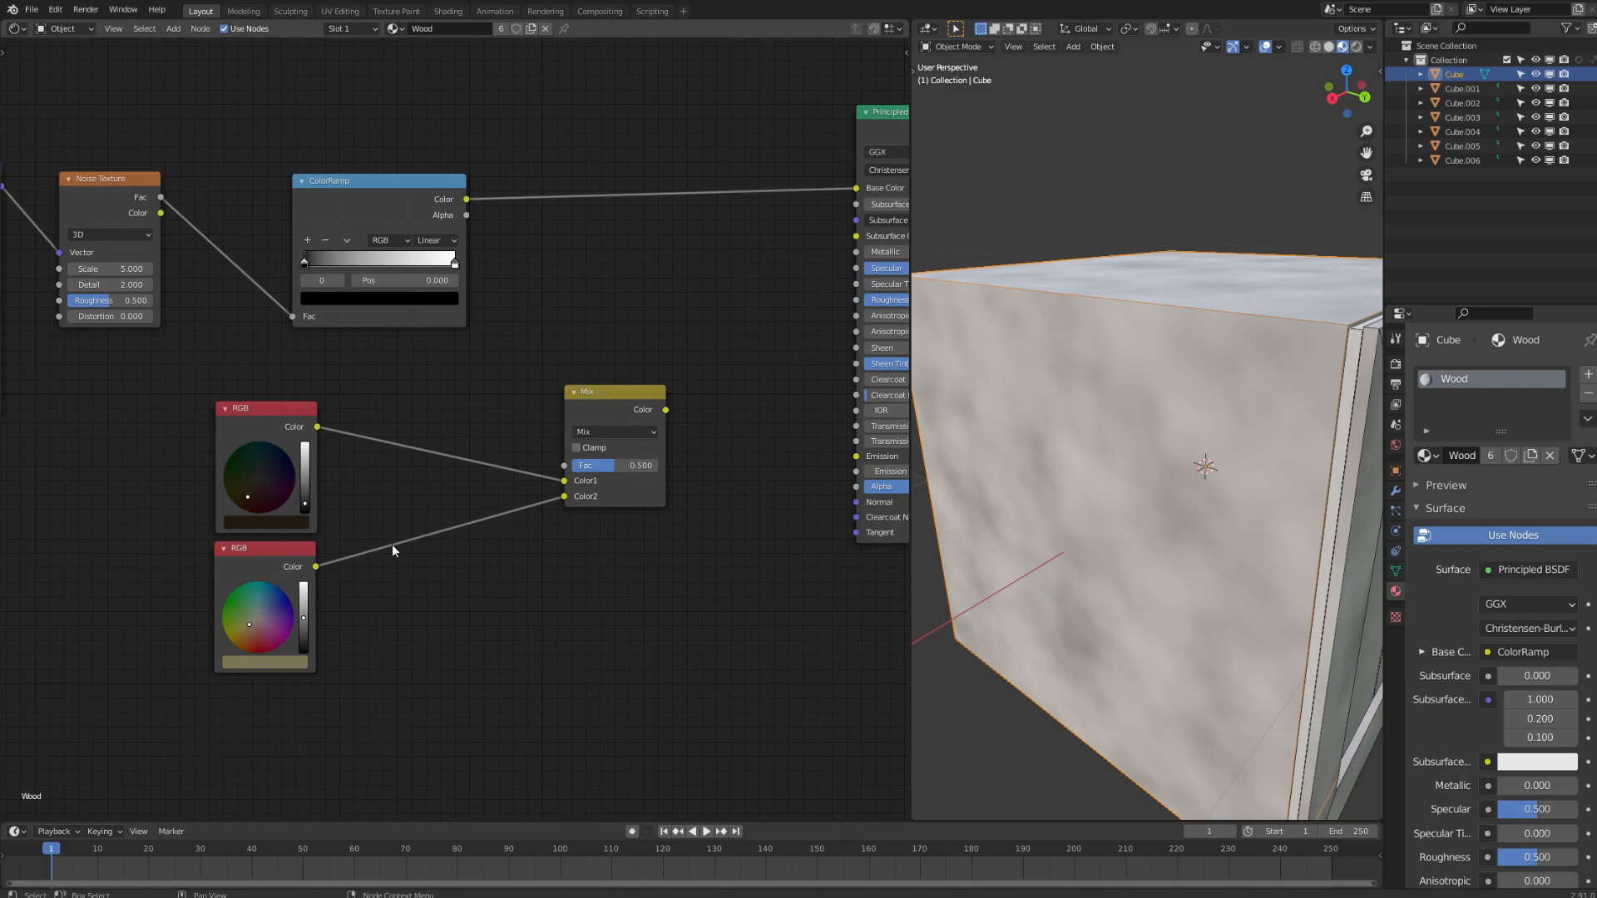
pyautogui.keyDown('shift'); pyautogui.moveTo(703, 491); pyautogui.dragTo(599, 589, button='middle'); pyautogui.keyUp('shift')
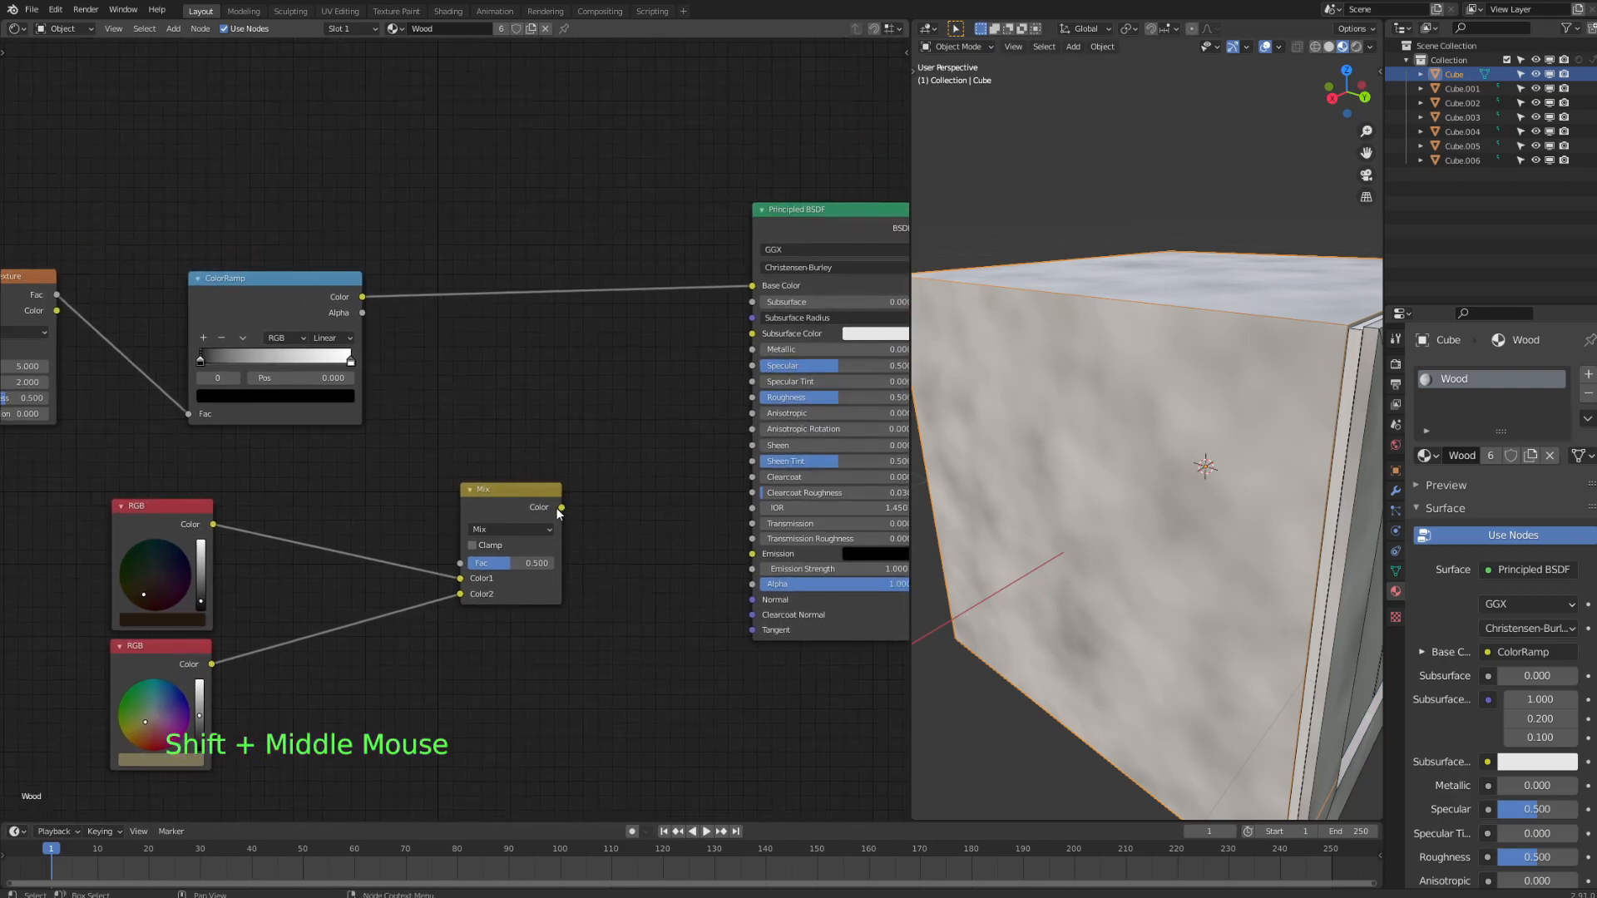
pyautogui.moveTo(560, 508); pyautogui.dragTo(751, 285)
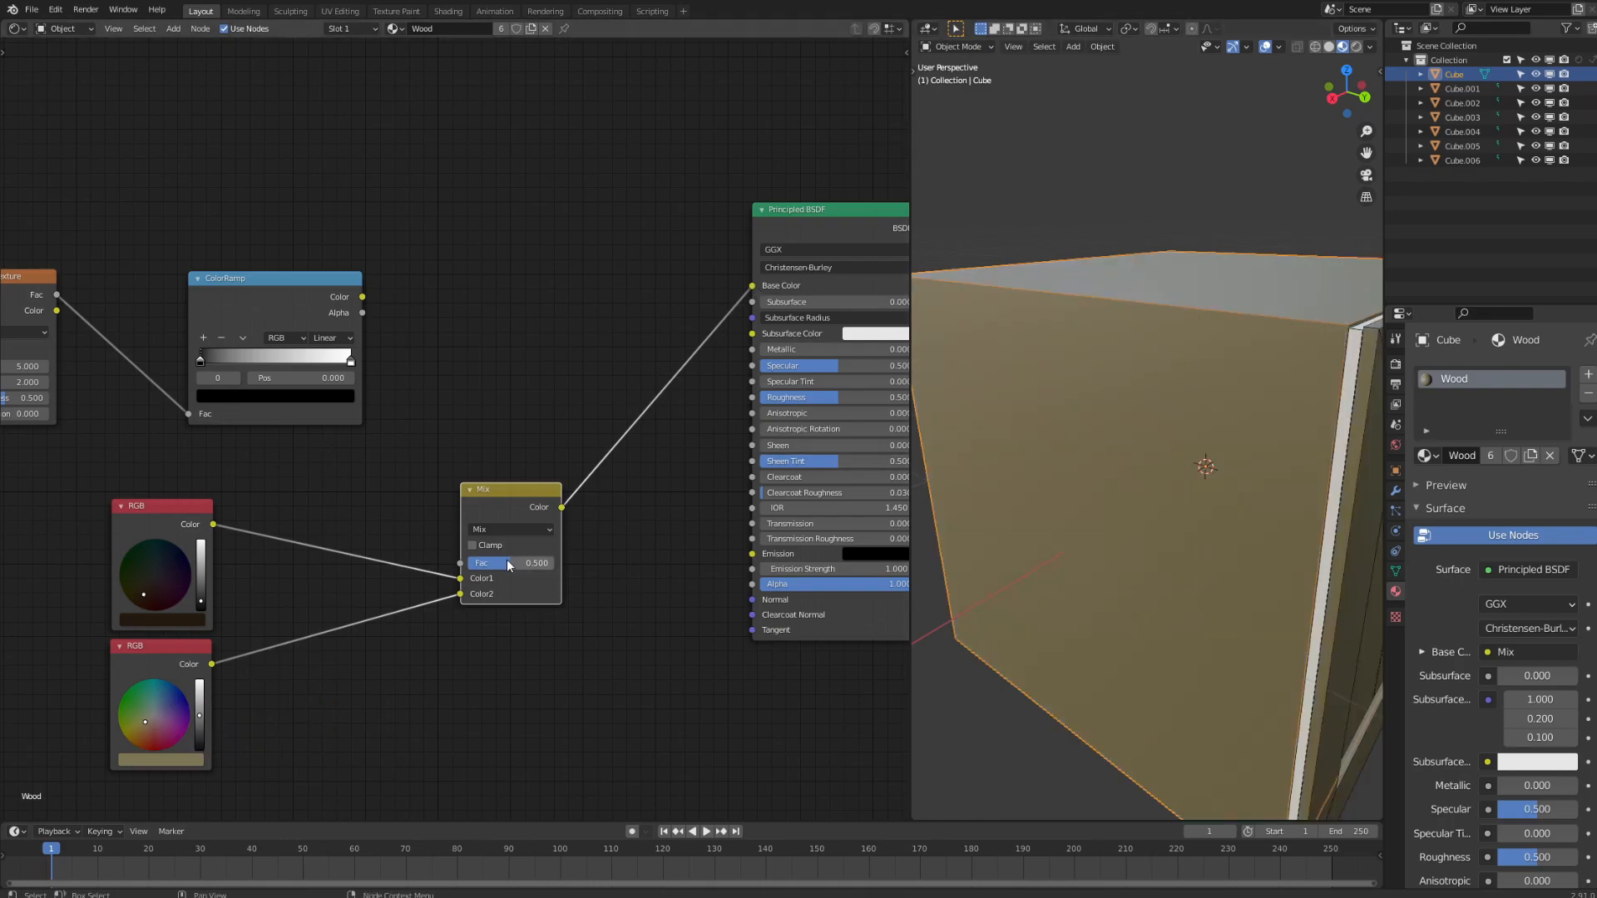
# - Connect the ColorRamp's Color output to the Mix node's Fac input, and save the file
pyautogui.moveTo(424, 510); pyautogui.dragTo(478, 475, button='middle')
pyautogui.moveTo(320, 247); pyautogui.dragTo(301, 242)
pyautogui.moveTo(398, 260); pyautogui.dragTo(514, 527)
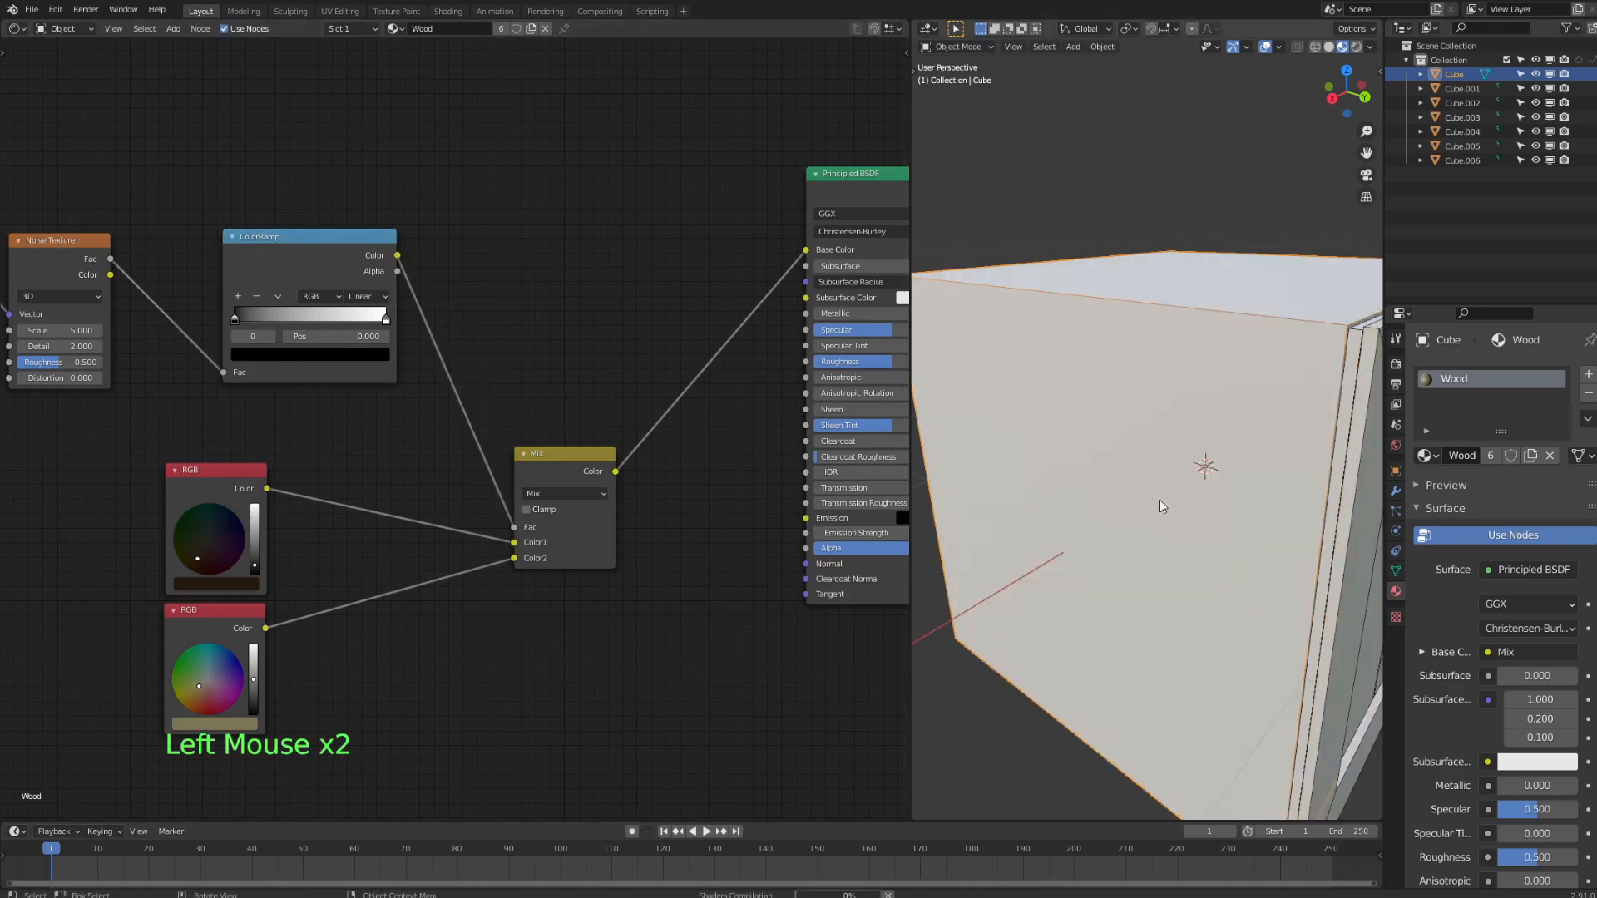
pyautogui.moveTo(1054, 549)
pyautogui.mouseDown(button='middle')
pyautogui.moveTo(1069, 488)
pyautogui.moveTo(1076, 533)
pyautogui.mouseUp(button='middle')
pyautogui.scroll(-2, 1200, 404)
pyautogui.hotkey('ctrl', 's')
# - Assign the existing Wood material to the frame piece Cube.003, reselect the main Cube and save the file
pyautogui.scroll(-1, 1200, 404)
pyautogui.moveTo(1200, 404); pyautogui.dragTo(1120, 518, button='middle')
pyautogui.scroll(3, 1186, 621)
pyautogui.click(1186, 621)
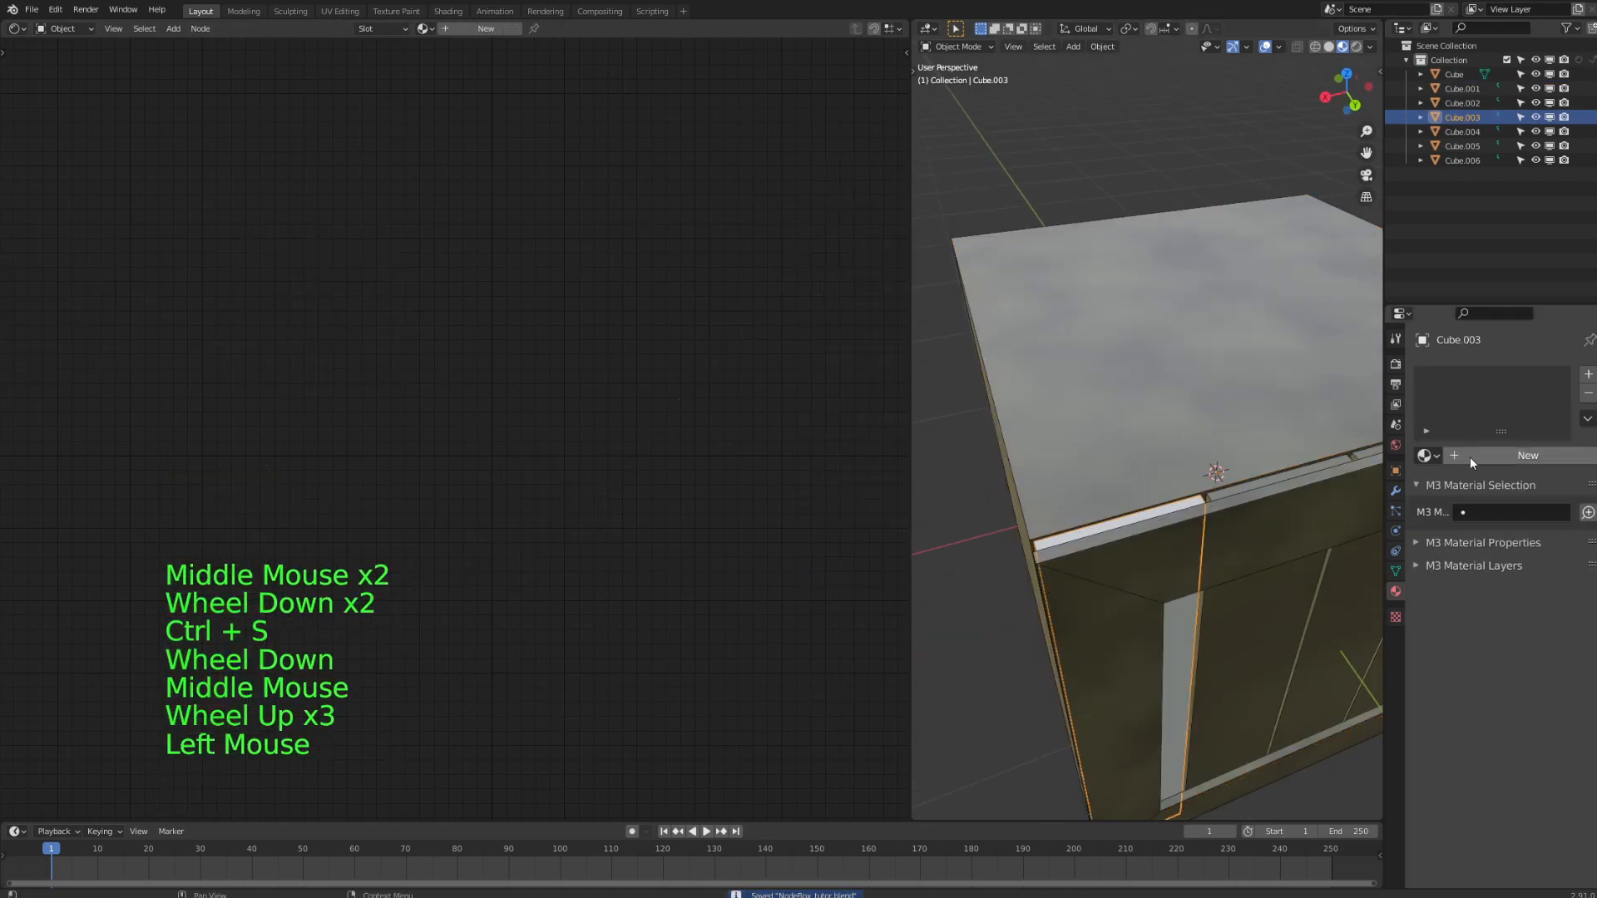
pyautogui.click(1425, 455)
pyautogui.click(1218, 473)
pyautogui.moveTo(1201, 449); pyautogui.dragTo(977, 427, button='middle')
pyautogui.hotkey('ctrl', 's')
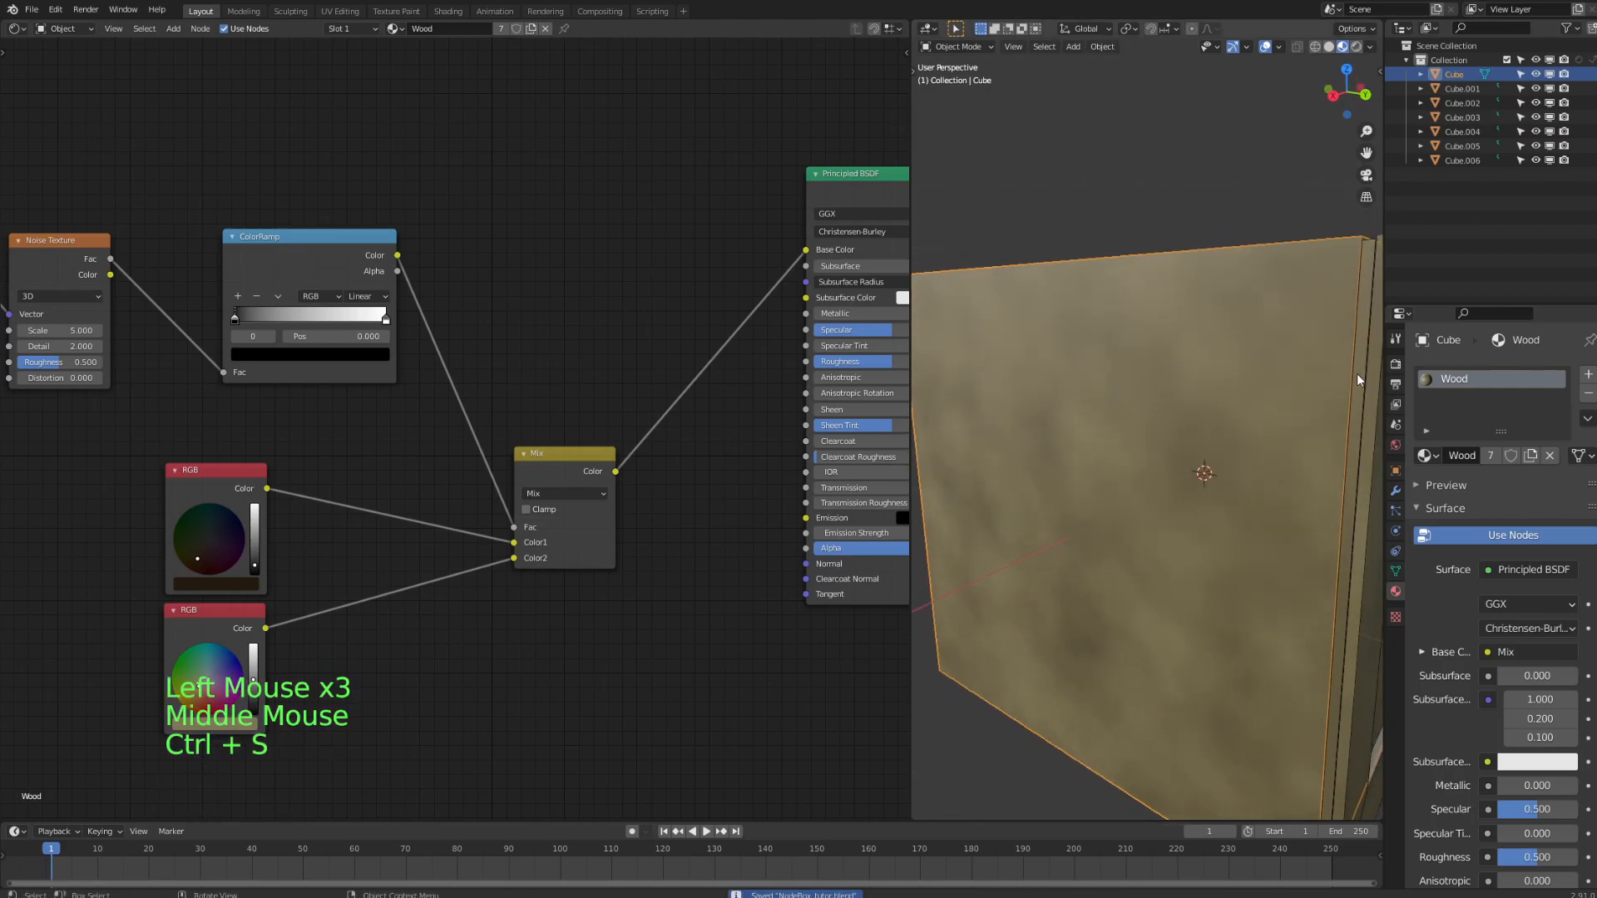
# - Switch the shader editor to the World shader nodes and show the world properties
pyautogui.click(60, 30)
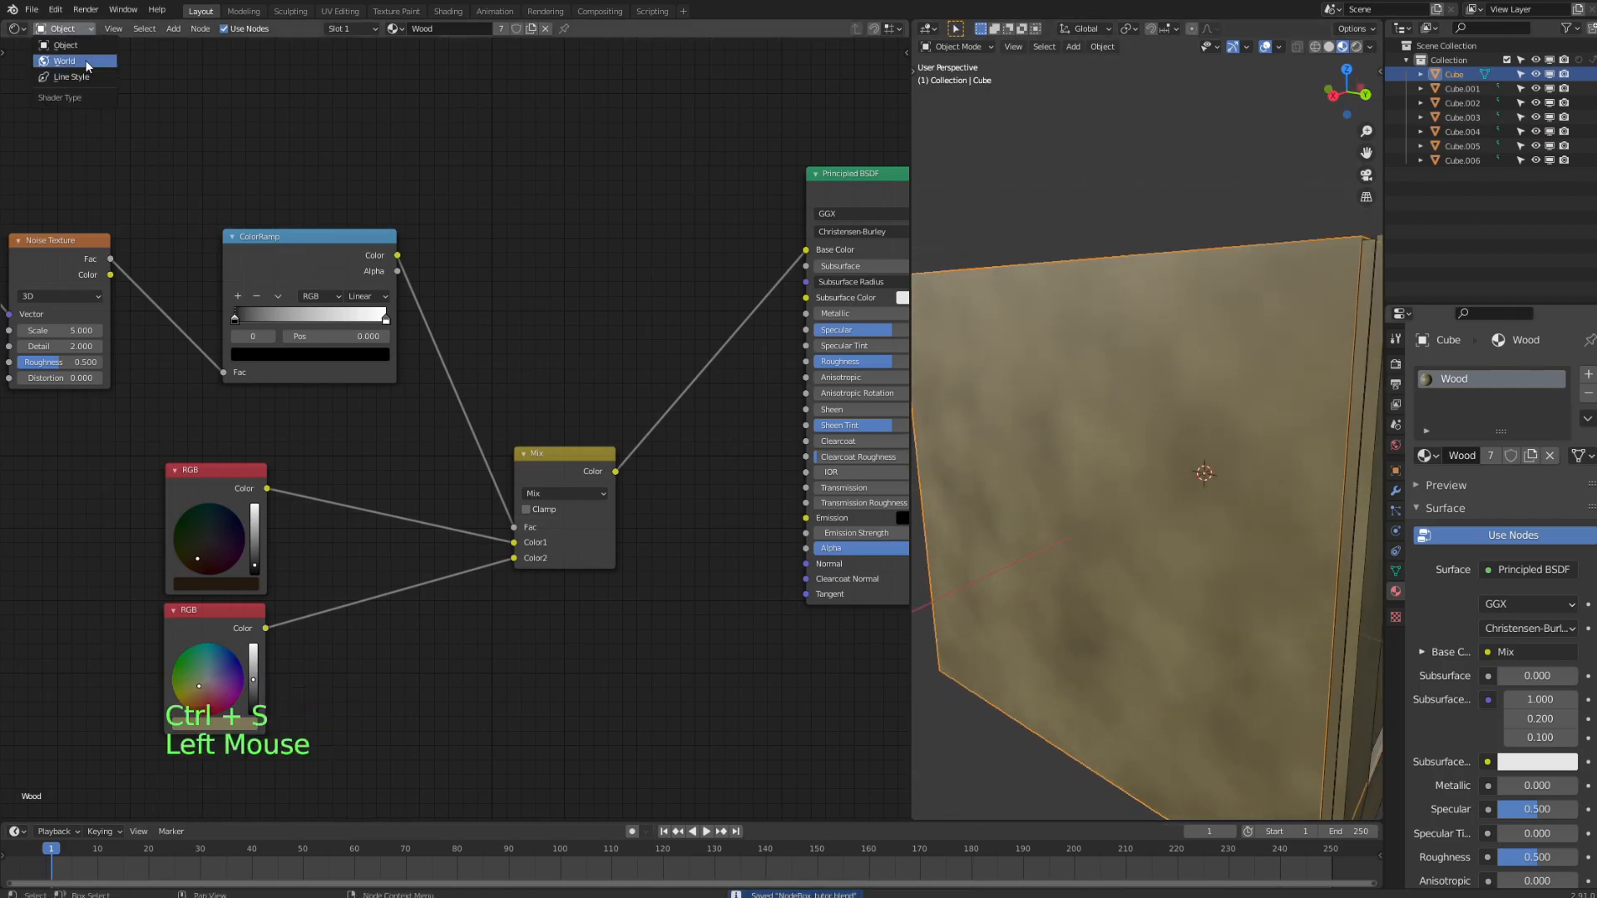
pyautogui.click(64, 61)
pyautogui.keyDown('shift'); pyautogui.moveTo(432, 241); pyautogui.dragTo(328, 348, button='middle'); pyautogui.keyUp('shift')
pyautogui.click(227, 344)
pyautogui.keyDown('shift'); pyautogui.moveTo(226, 346); pyautogui.dragTo(290, 343, button='middle'); pyautogui.keyUp('shift')
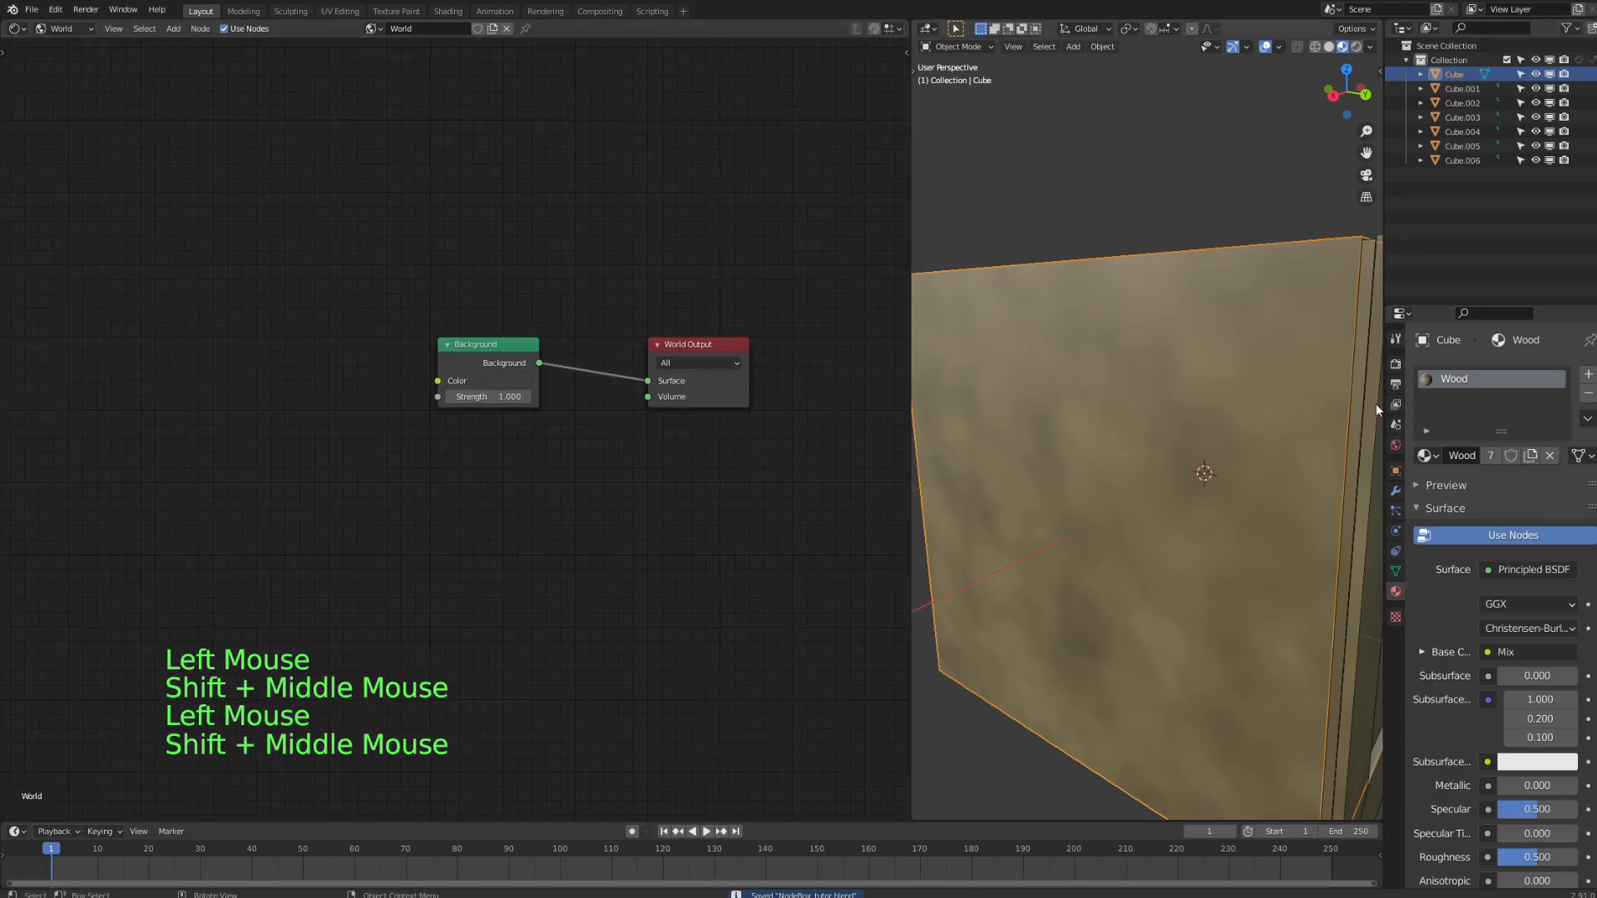
pyautogui.click(1396, 445)
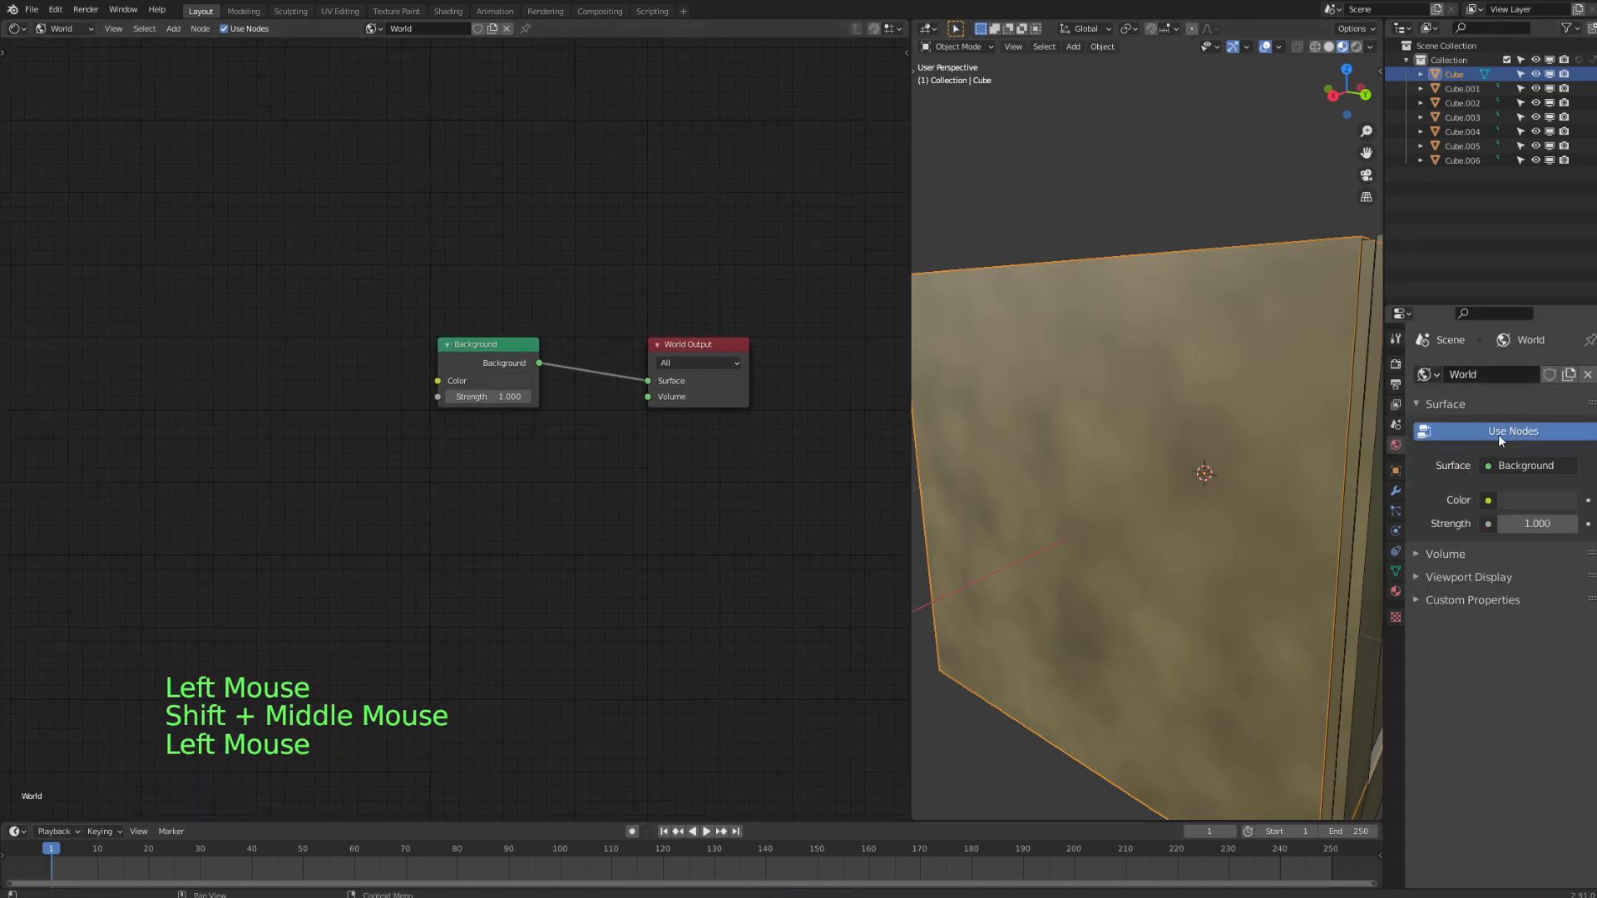
# - Add an Environment Texture node with the Gdansk Shipyard Buildings.exr image and connect its Color output to the Background node's Color input
pyautogui.click(233, 326)
pyautogui.hotkey('shift', 'a')
pyautogui.moveTo(171, 328)
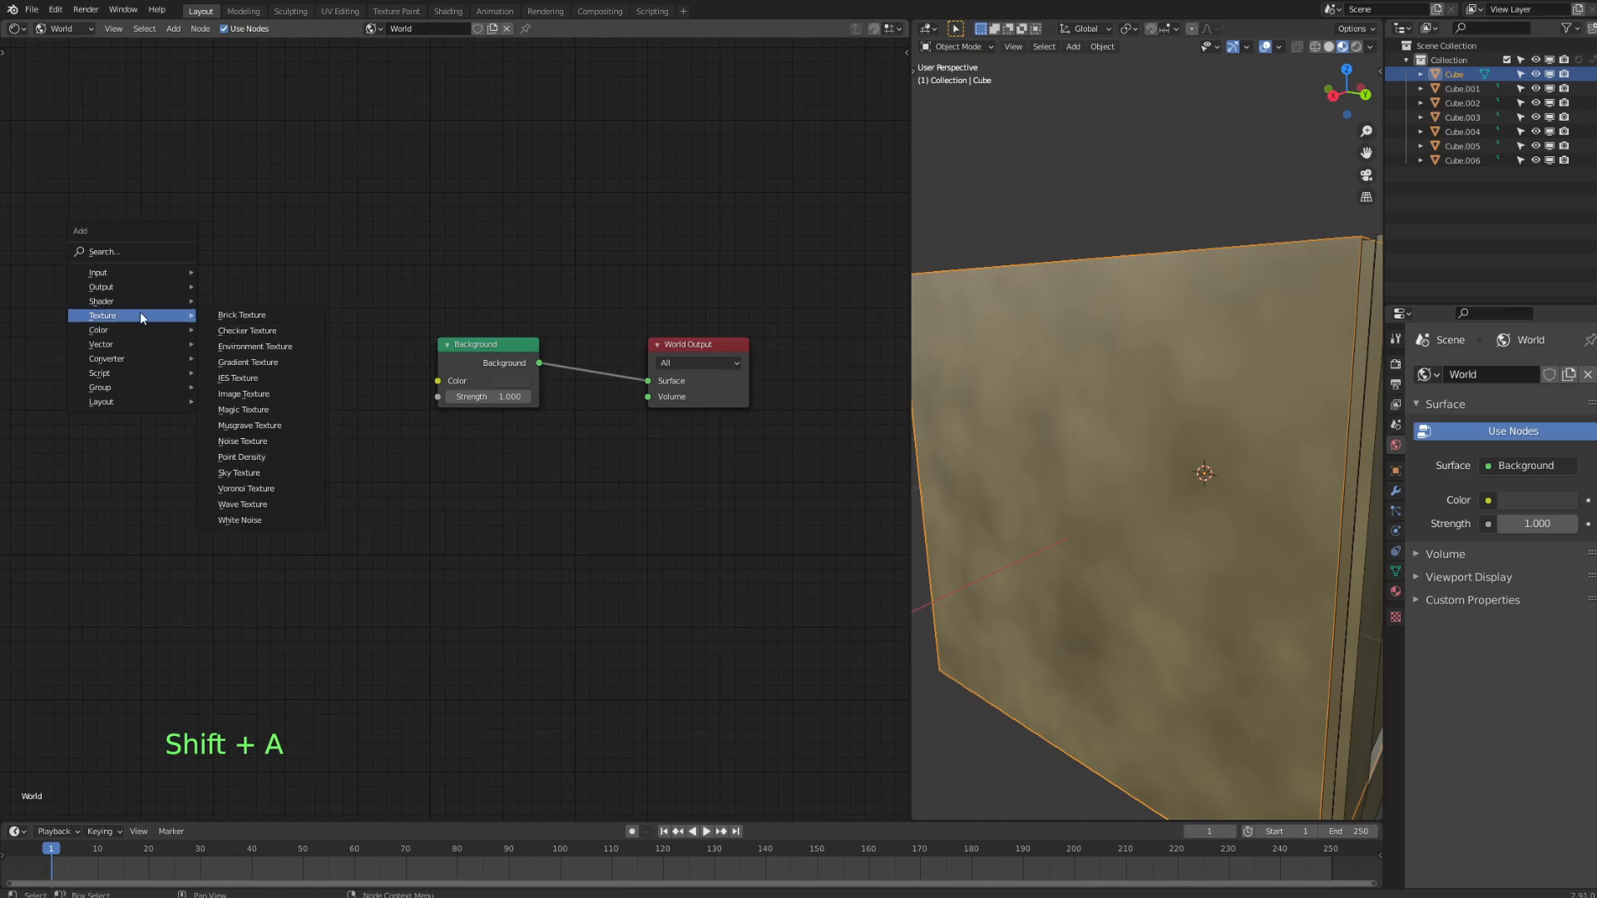
pyautogui.click(261, 345)
pyautogui.click(280, 365)
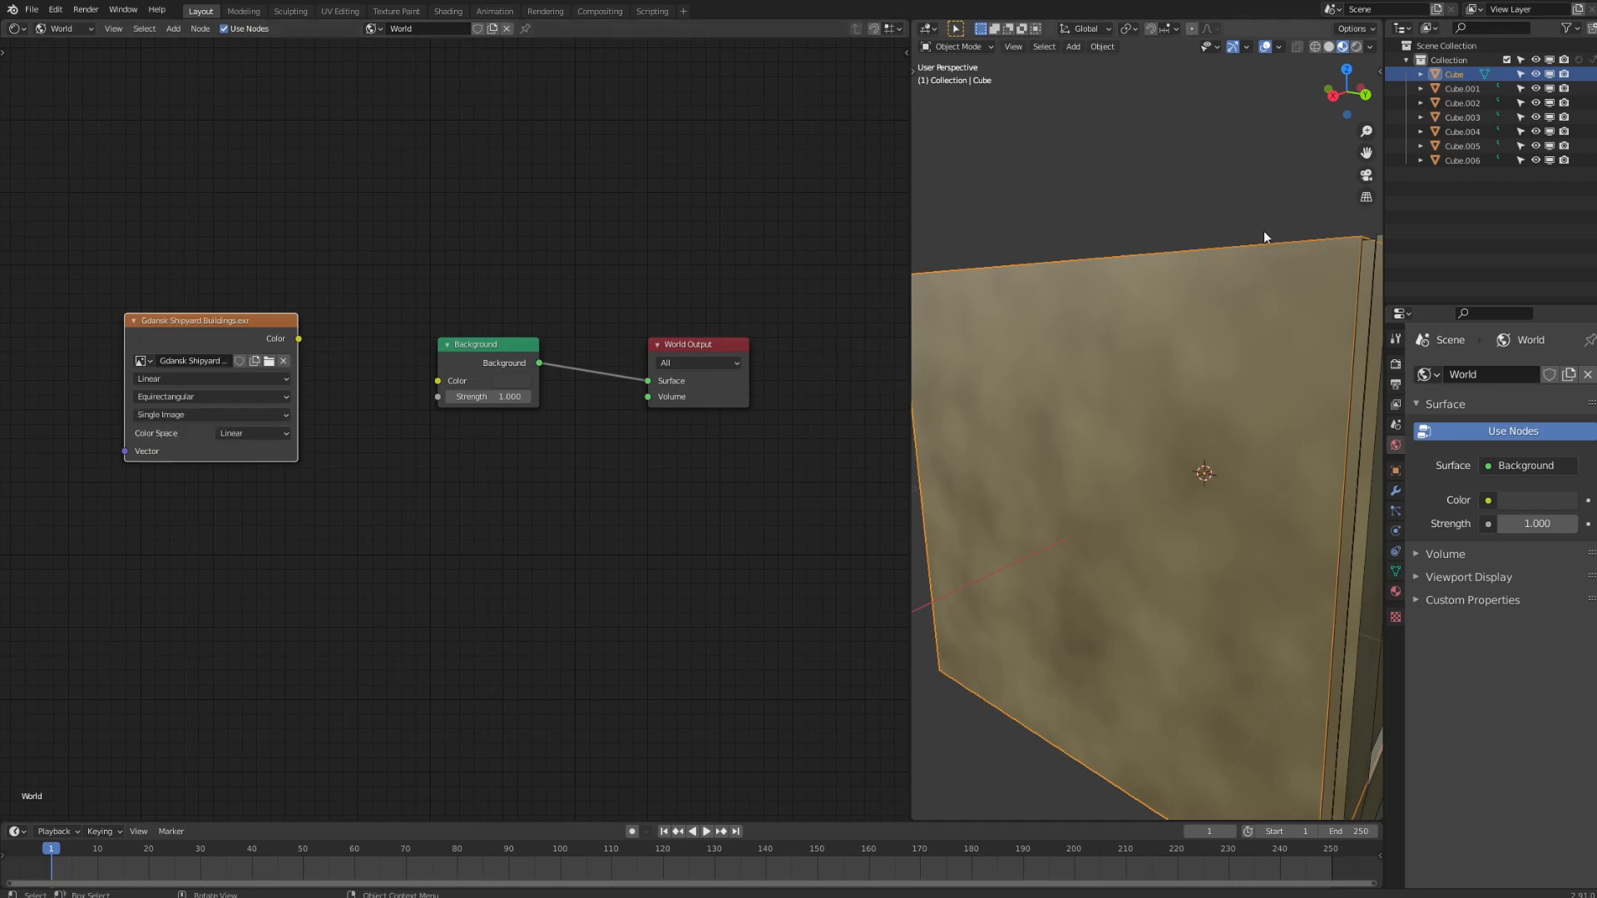
pyautogui.moveTo(306, 339); pyautogui.dragTo(436, 380)
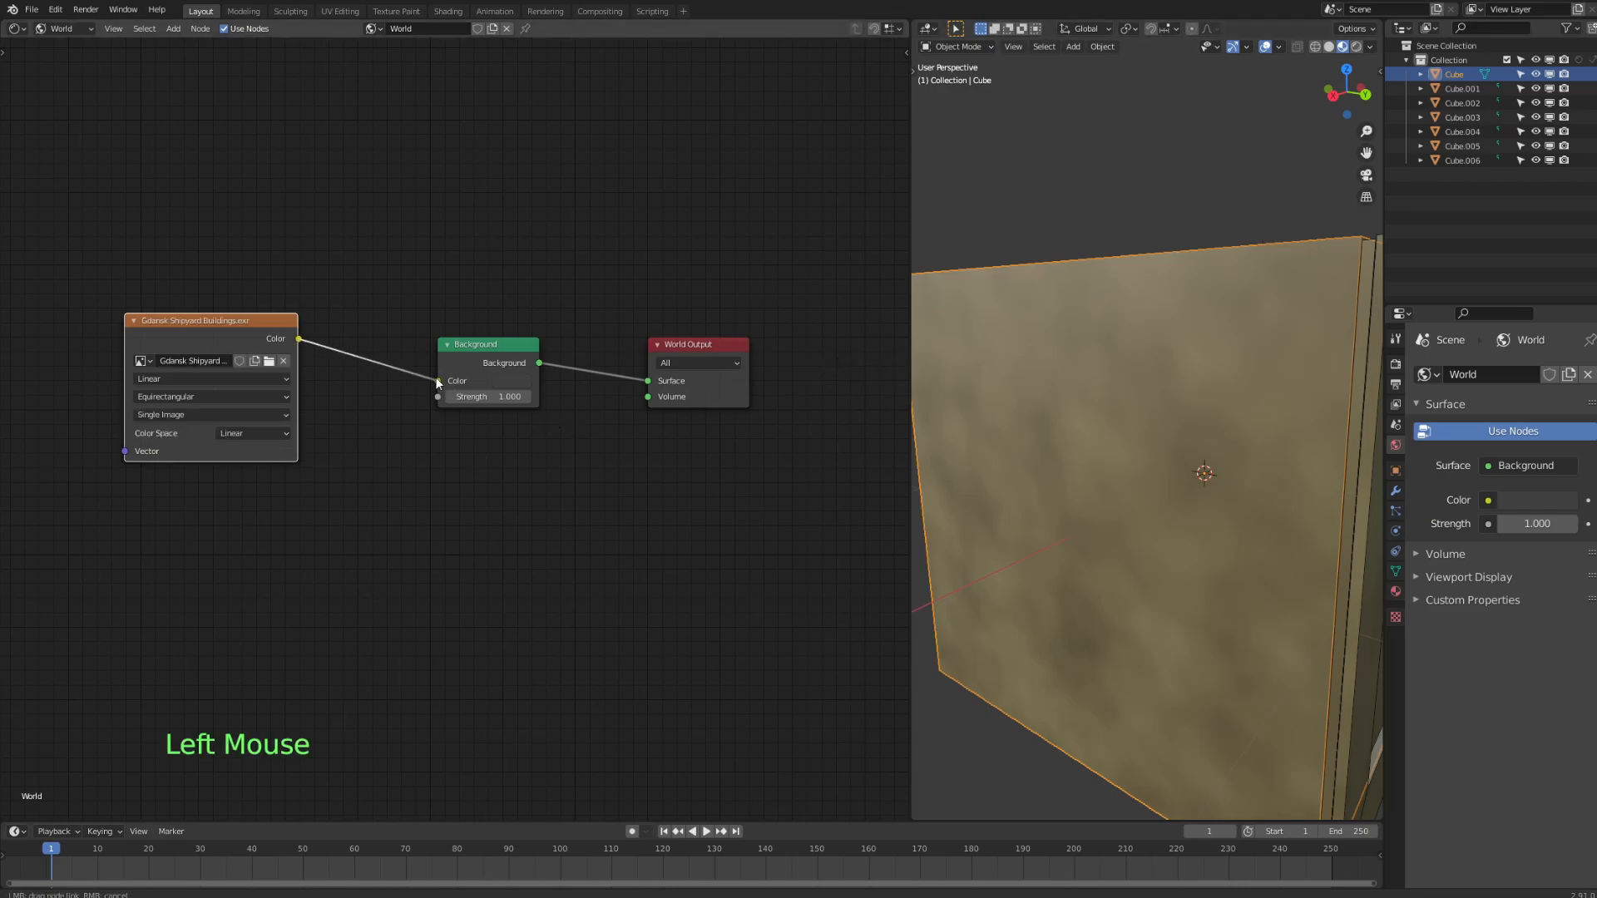
# - Preview the crate in Rendered shading with the environment image, deselect it and save the file
pyautogui.click(1356, 47)
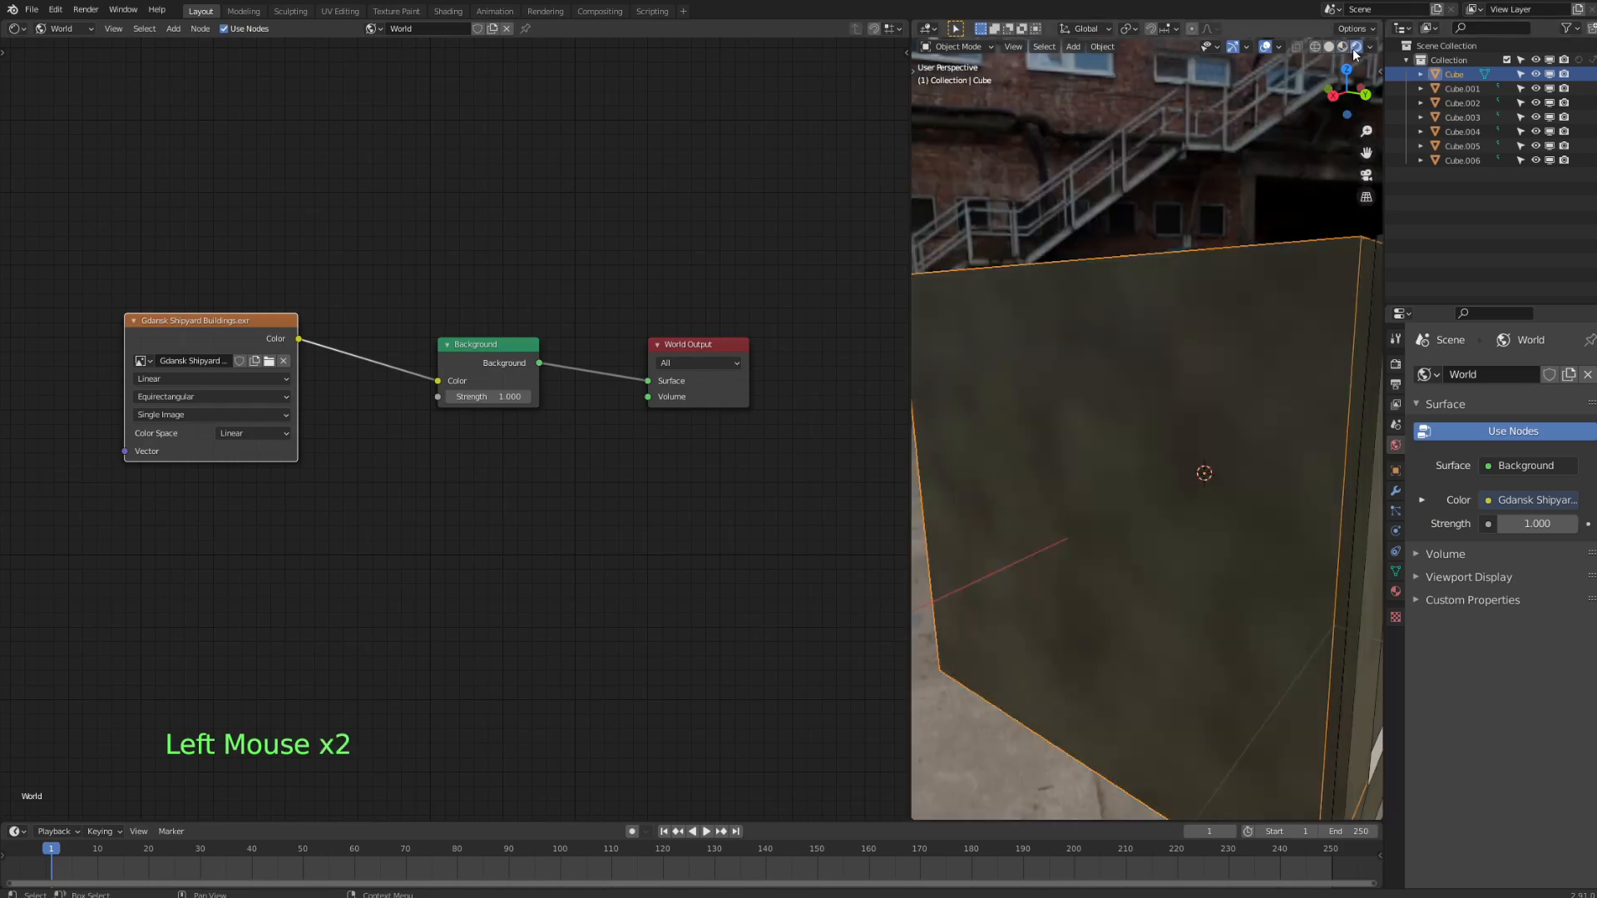
pyautogui.moveTo(1221, 374); pyautogui.dragTo(1128, 416, button='middle')
pyautogui.click(1076, 190)
pyautogui.moveTo(1076, 190); pyautogui.dragTo(1143, 338, button='middle')
pyautogui.hotkey('ctrl', 's')
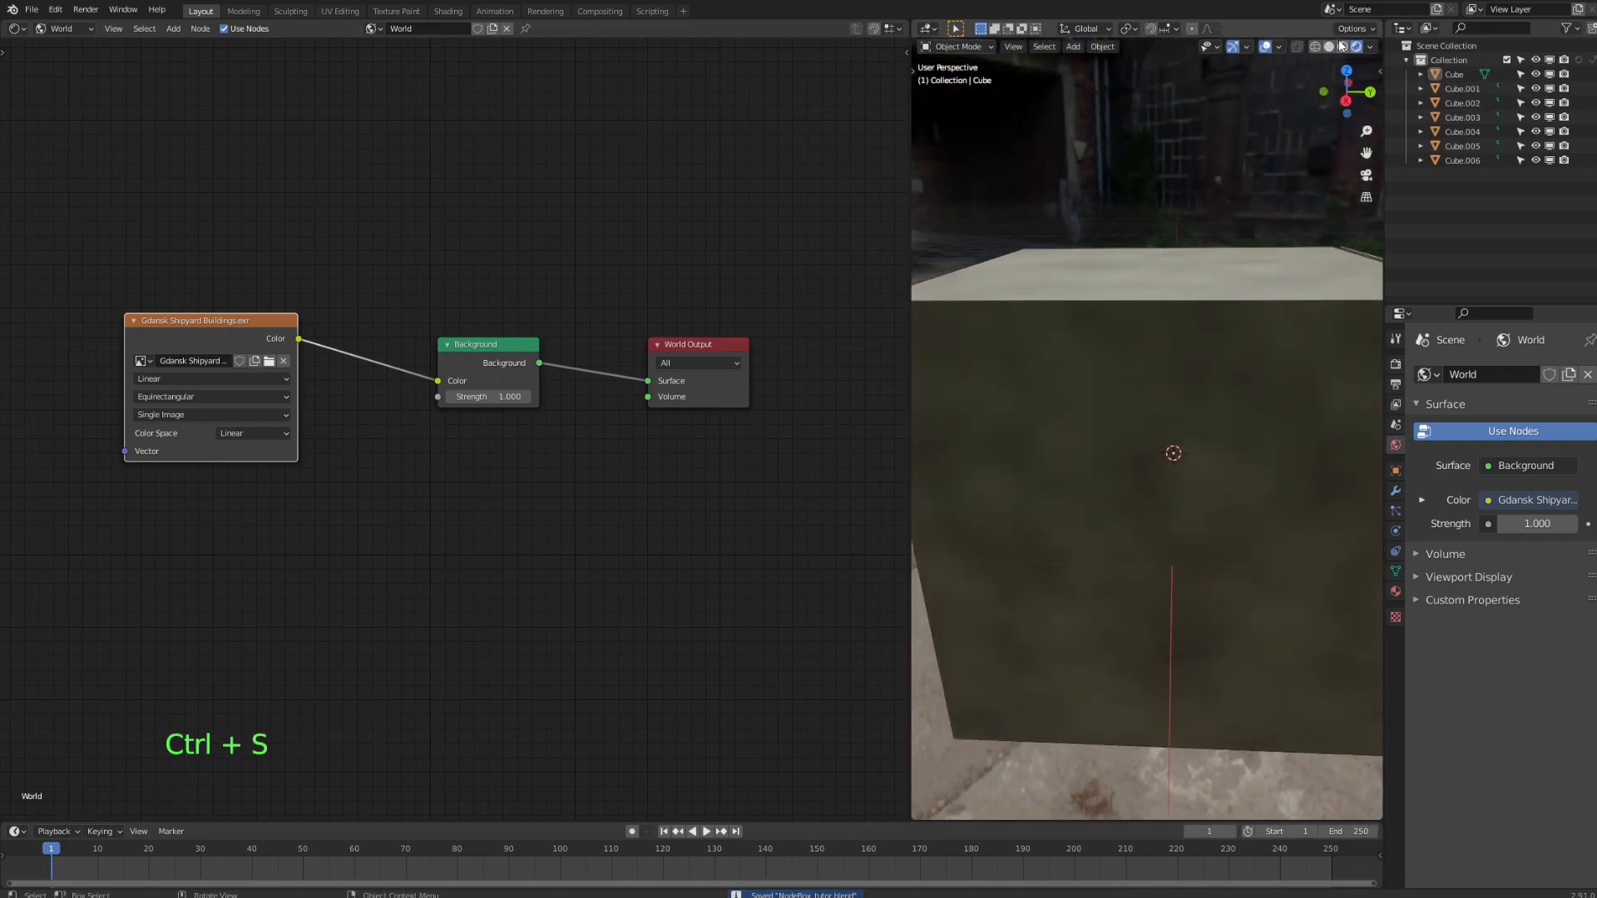
# - Return the viewport to Material Preview shading, switch the shader editor back to the Object's Wood nodes and save the file
pyautogui.click(1343, 47)
pyautogui.moveTo(1231, 250); pyautogui.dragTo(1039, 466, button='middle')
pyautogui.click(45, 28)
pyautogui.click(66, 43)
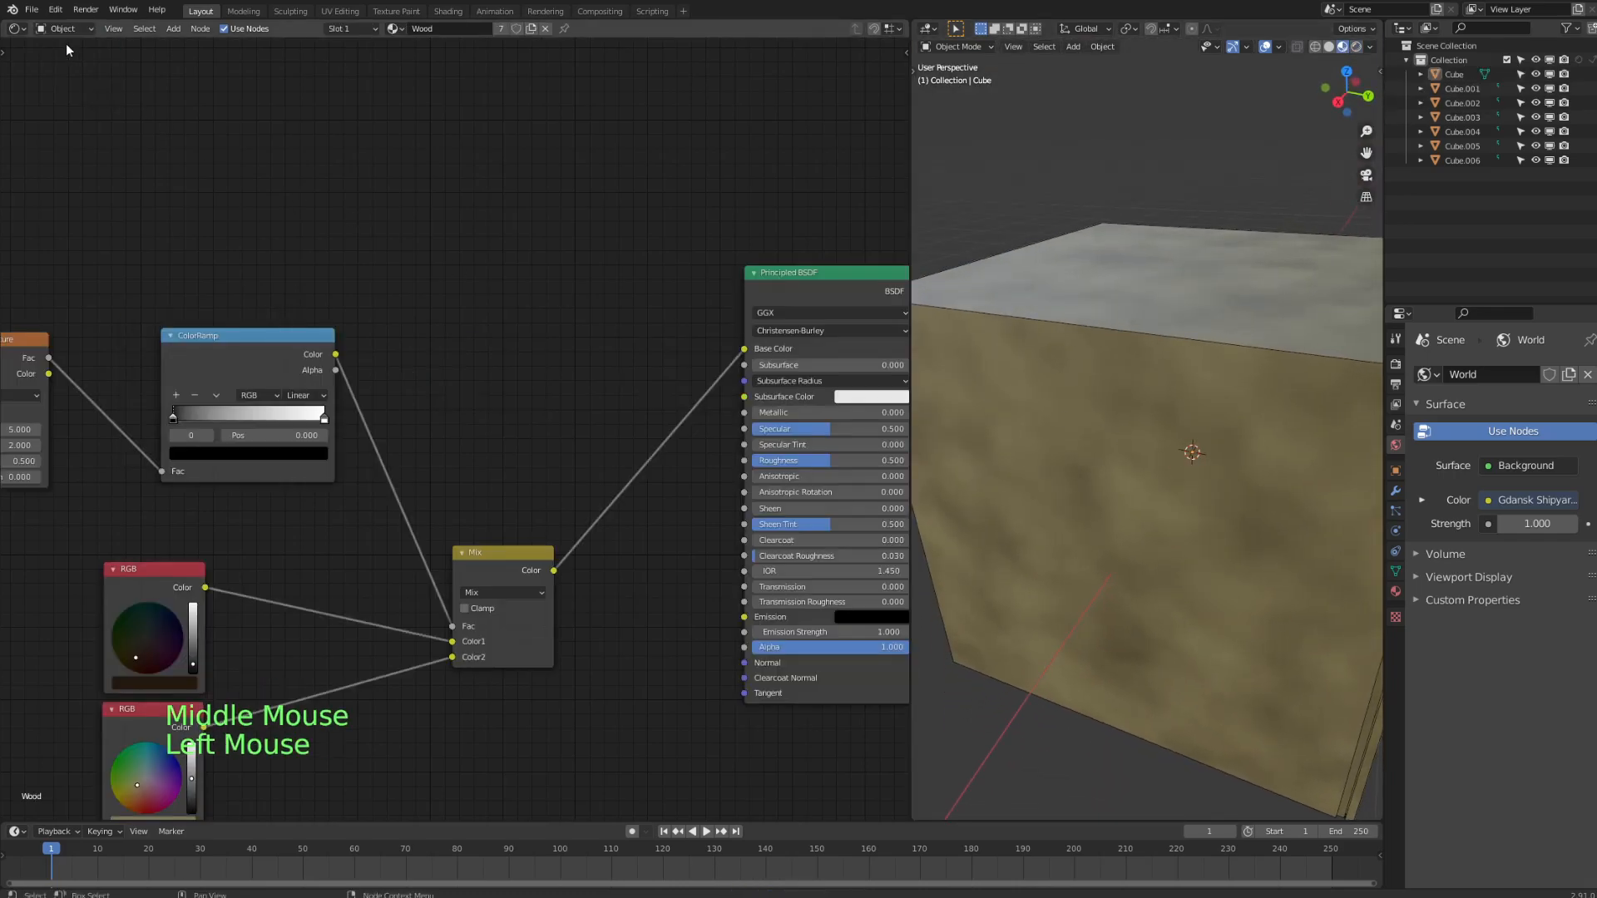
pyautogui.keyDown('shift'); pyautogui.moveTo(409, 429); pyautogui.dragTo(501, 336, button='middle'); pyautogui.keyUp('shift')
pyautogui.hotkey('ctrl', 's')
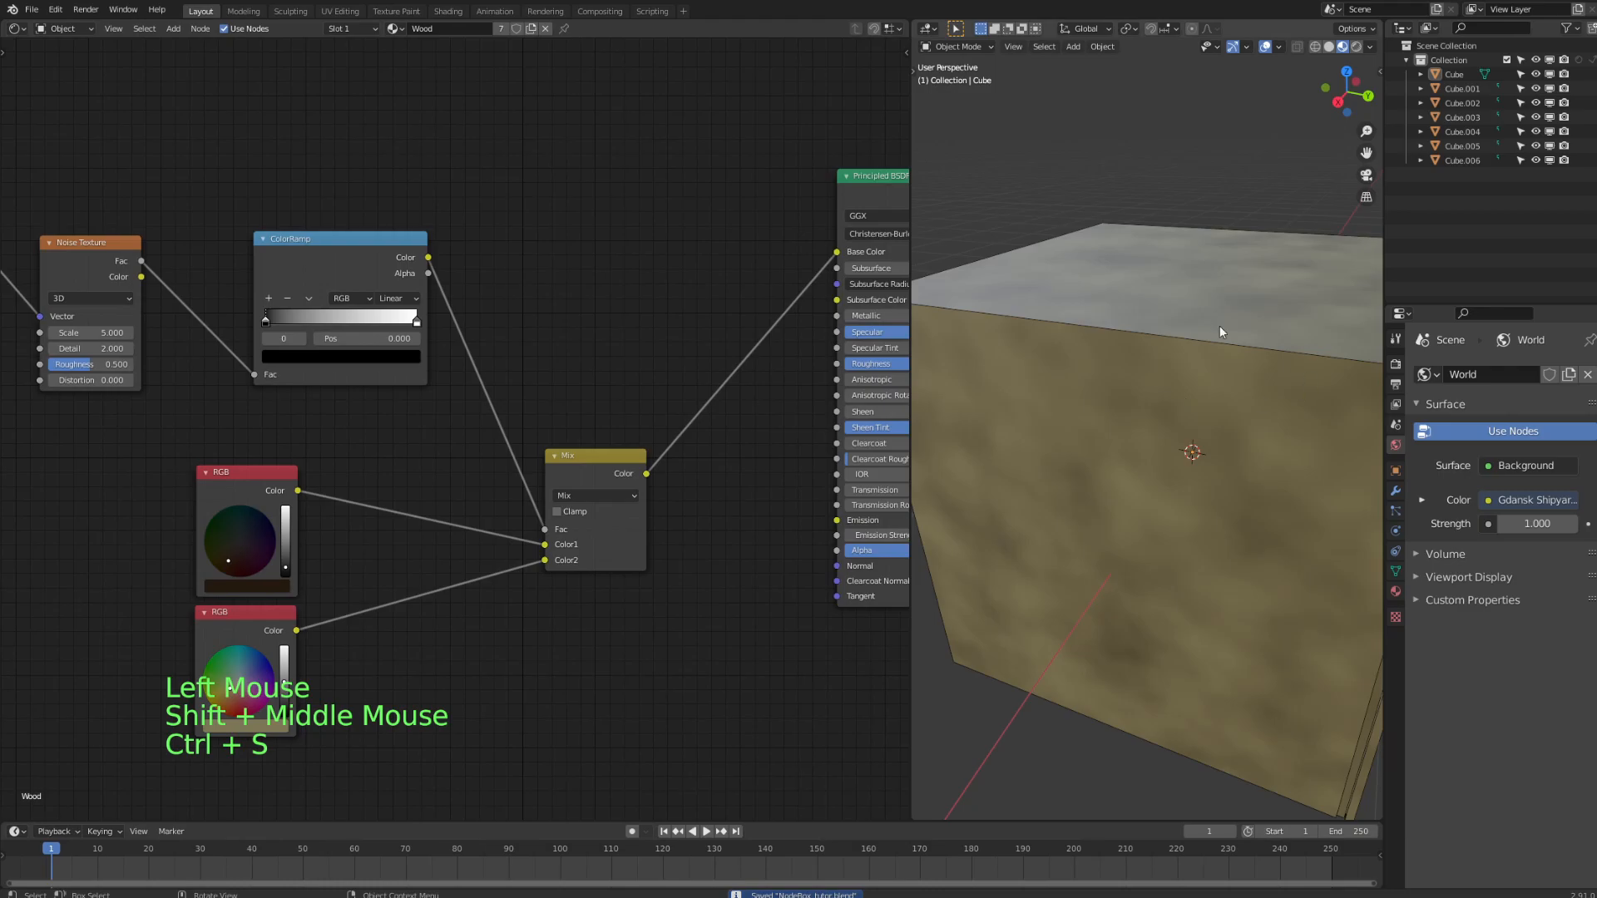
# - Adjust the hues of the dark and light RGB nodes slightly toward a warmer brown and check the crate
pyautogui.moveTo(1260, 343); pyautogui.dragTo(1095, 563, button='middle')
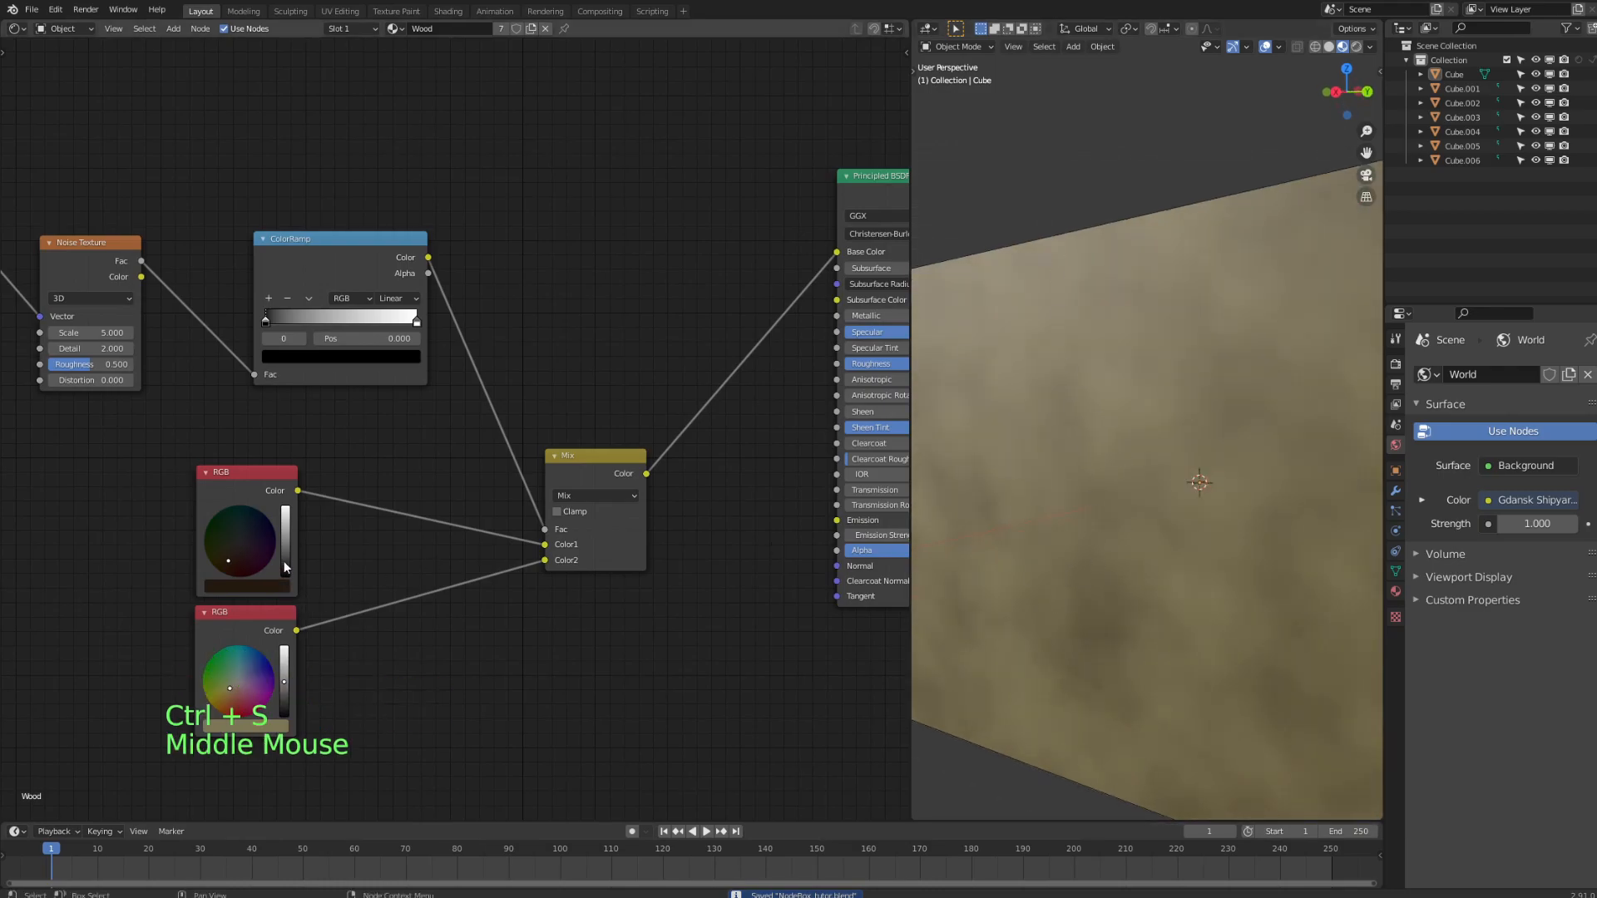
pyautogui.click(229, 566)
pyautogui.moveTo(224, 563); pyautogui.dragTo(214, 550)
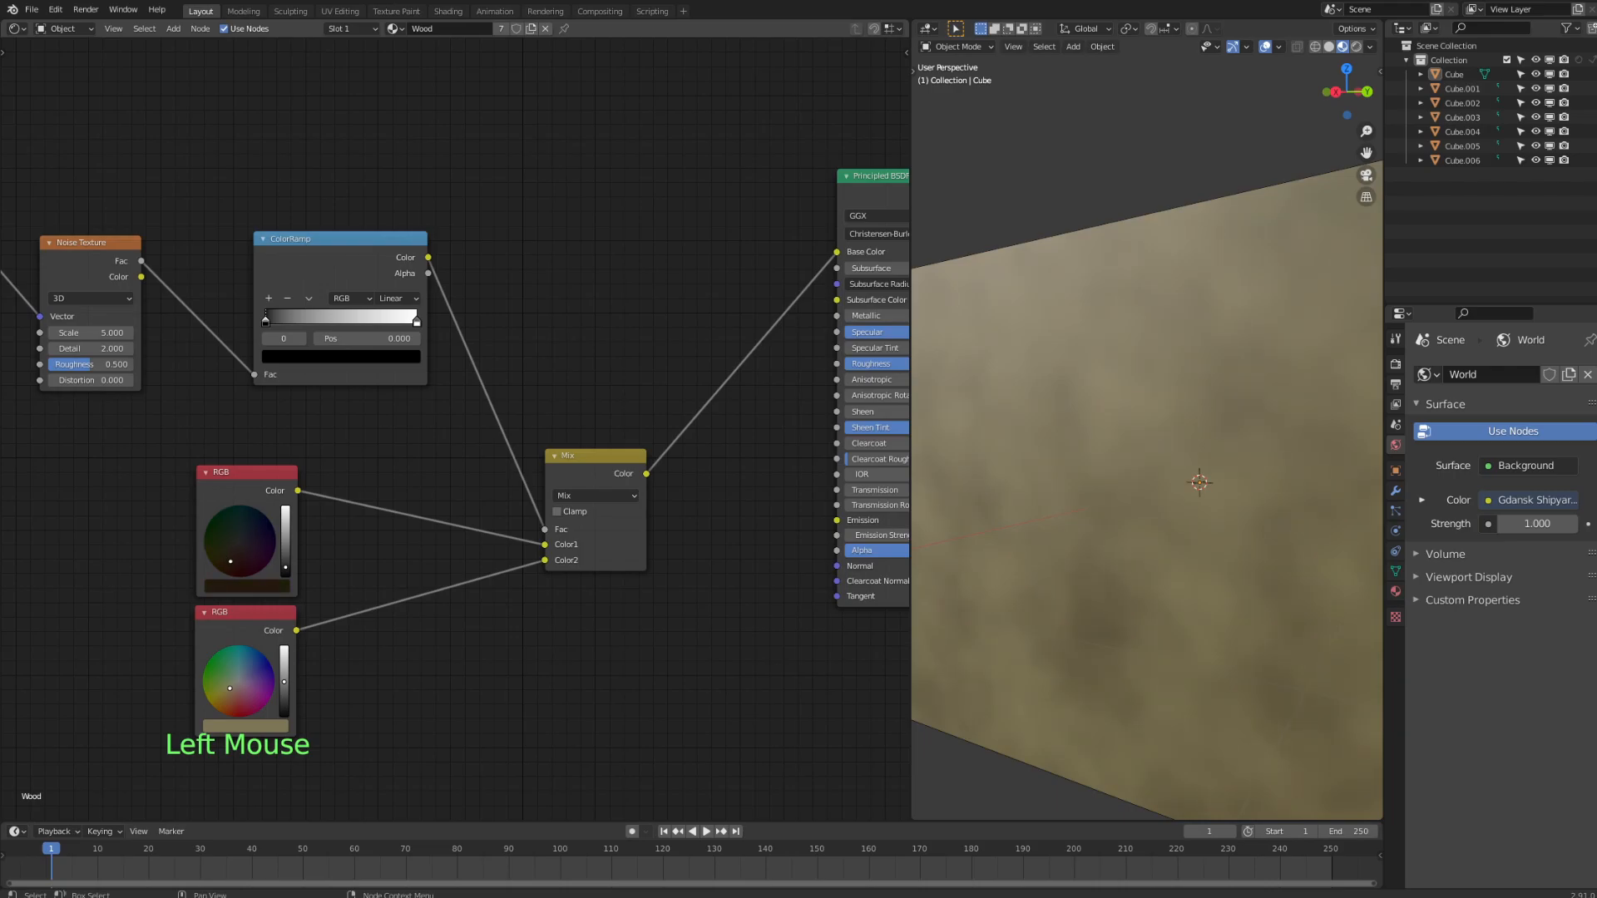
pyautogui.click(227, 690)
pyautogui.moveTo(1090, 482); pyautogui.dragTo(1092, 484, button='middle')
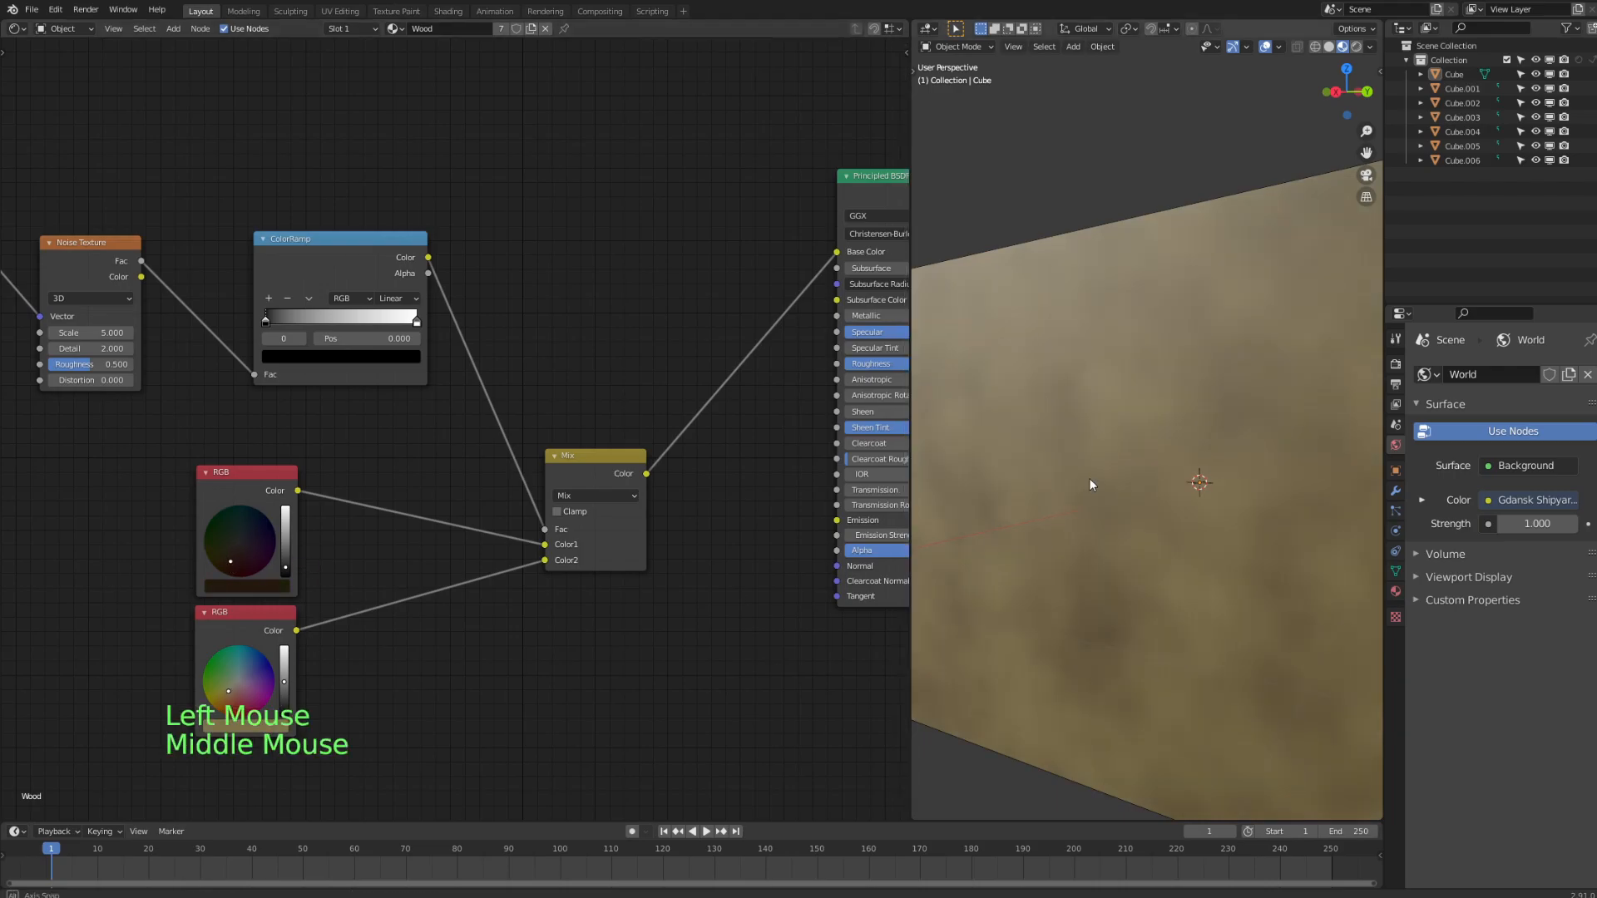
pyautogui.scroll(-2, 1066, 491)
pyautogui.scroll(2, 1042, 396)
pyautogui.moveTo(1041, 396); pyautogui.dragTo(1034, 576, button='middle')
# - Move the Mix node up between the ColorRamp and Principled BSDF nodes
pyautogui.keyDown('shift'); pyautogui.moveTo(385, 680); pyautogui.dragTo(548, 516, button='middle'); pyautogui.keyUp('shift')
pyautogui.keyDown('shift'); pyautogui.moveTo(645, 492); pyautogui.dragTo(348, 641, button='middle'); pyautogui.keyUp('shift')
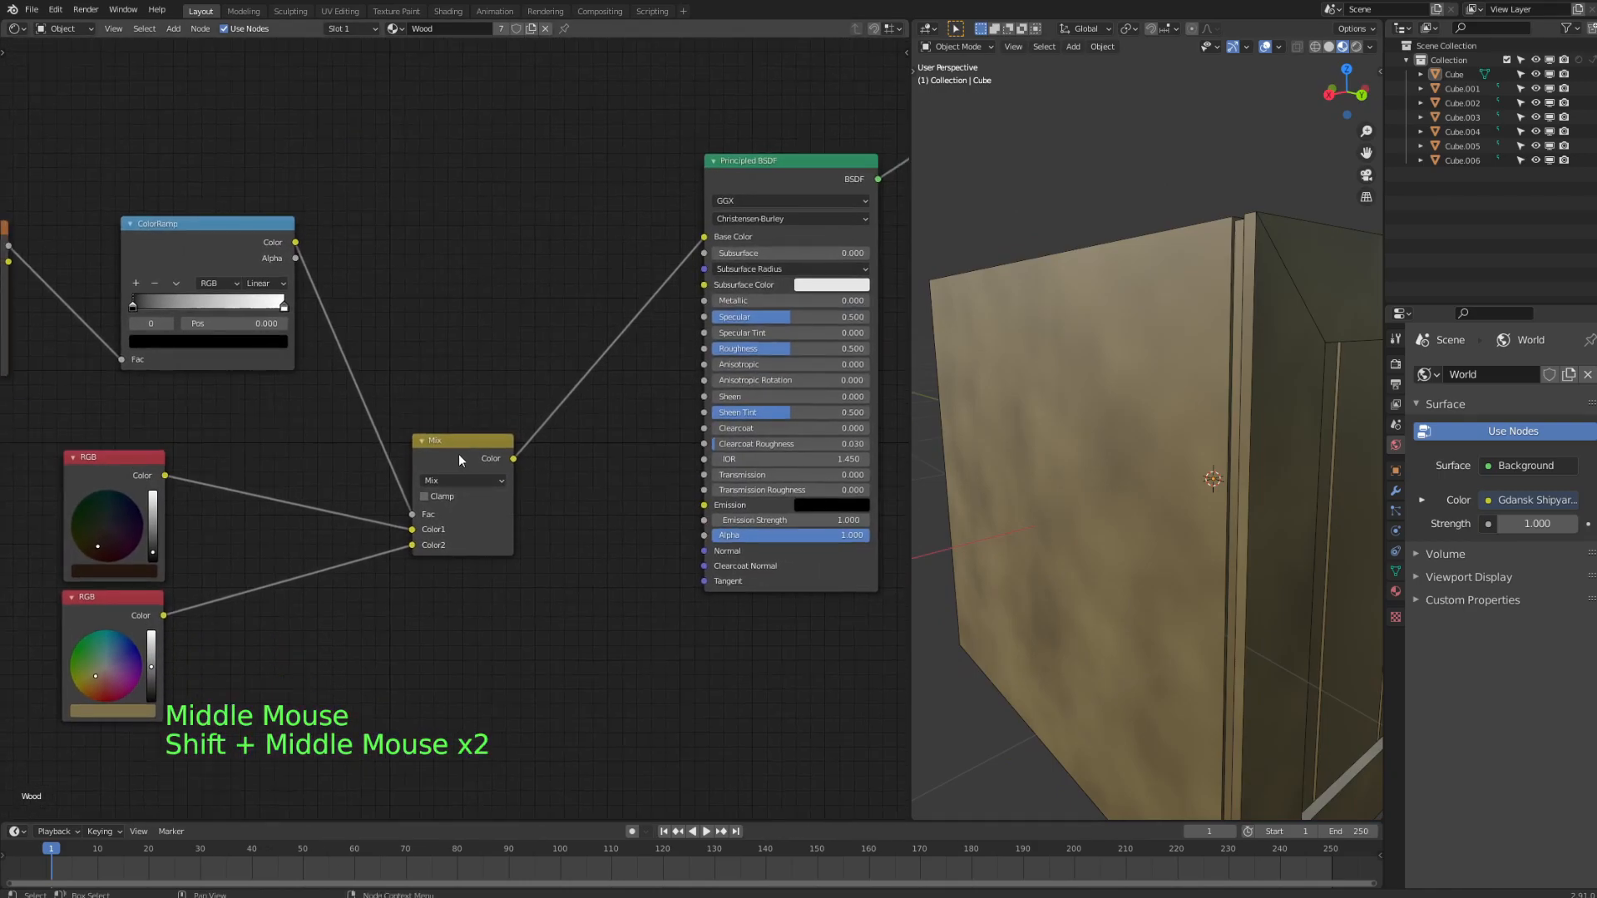
pyautogui.click(458, 454)
pyautogui.press('g')
pyautogui.click(495, 298)
pyautogui.keyDown('shift'); pyautogui.moveTo(495, 298); pyautogui.dragTo(604, 318, button='middle'); pyautogui.keyUp('shift')
pyautogui.moveTo(1116, 422); pyautogui.dragTo(1221, 428, button='middle')
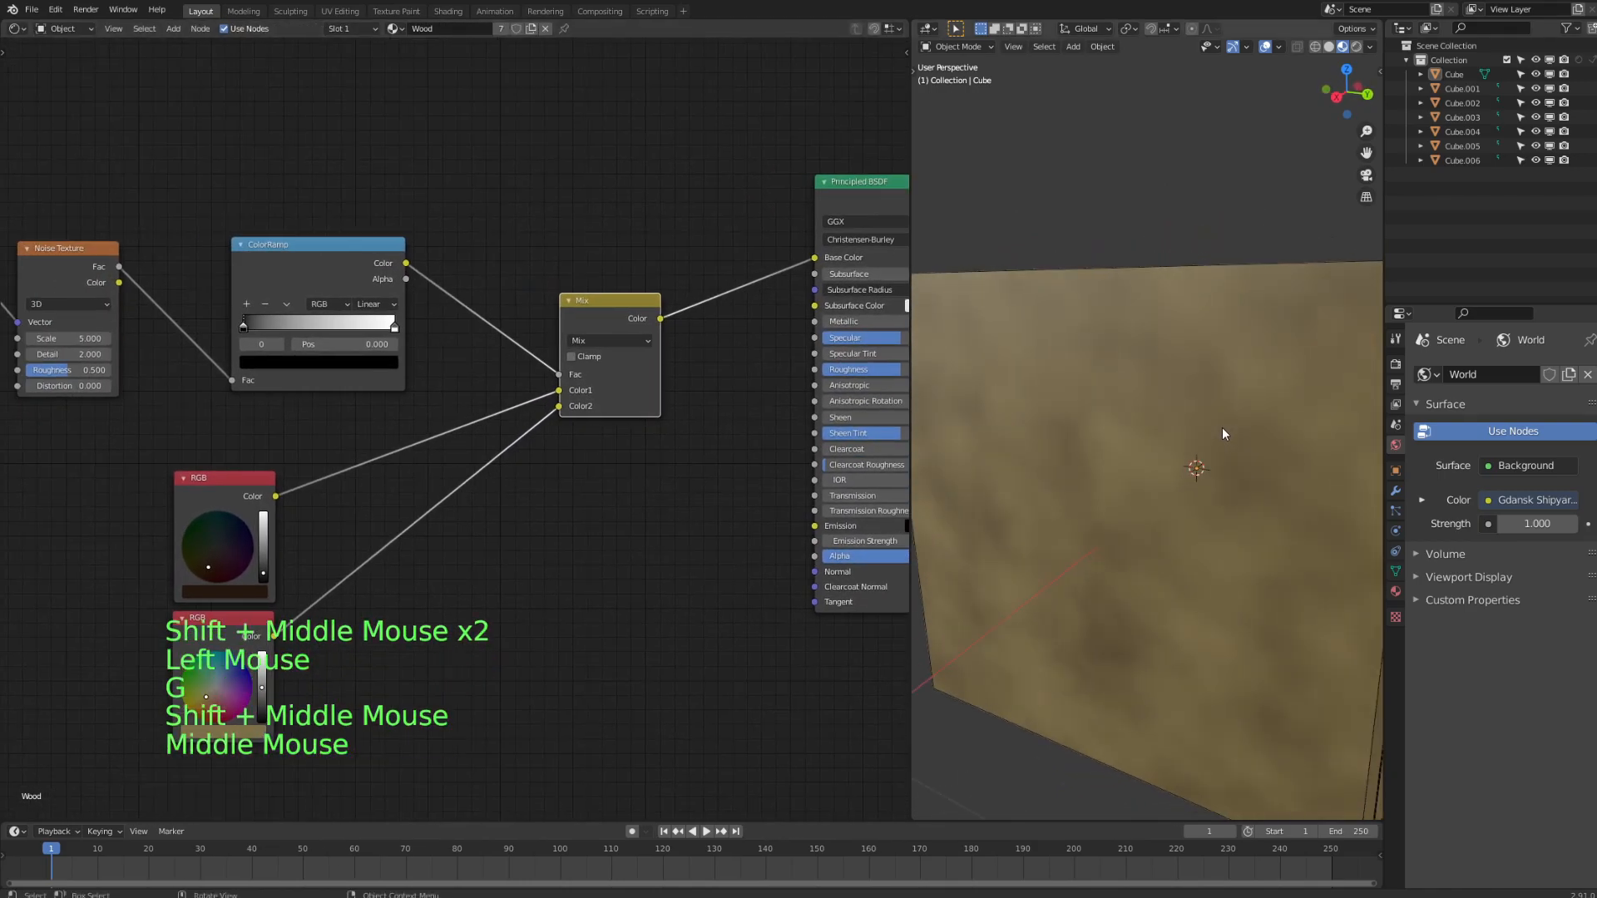
# - Move the ColorRamp's black stop to position 0.314 and save the file
pyautogui.moveTo(245, 326); pyautogui.dragTo(293, 332)
pyautogui.keyDown('shift'); pyautogui.moveTo(283, 331); pyautogui.dragTo(631, 359, button='middle'); pyautogui.keyUp('shift')
pyautogui.keyDown('shift'); pyautogui.moveTo(576, 460); pyautogui.dragTo(667, 510, button='middle'); pyautogui.keyUp('shift')
pyautogui.hotkey('ctrl', 's')
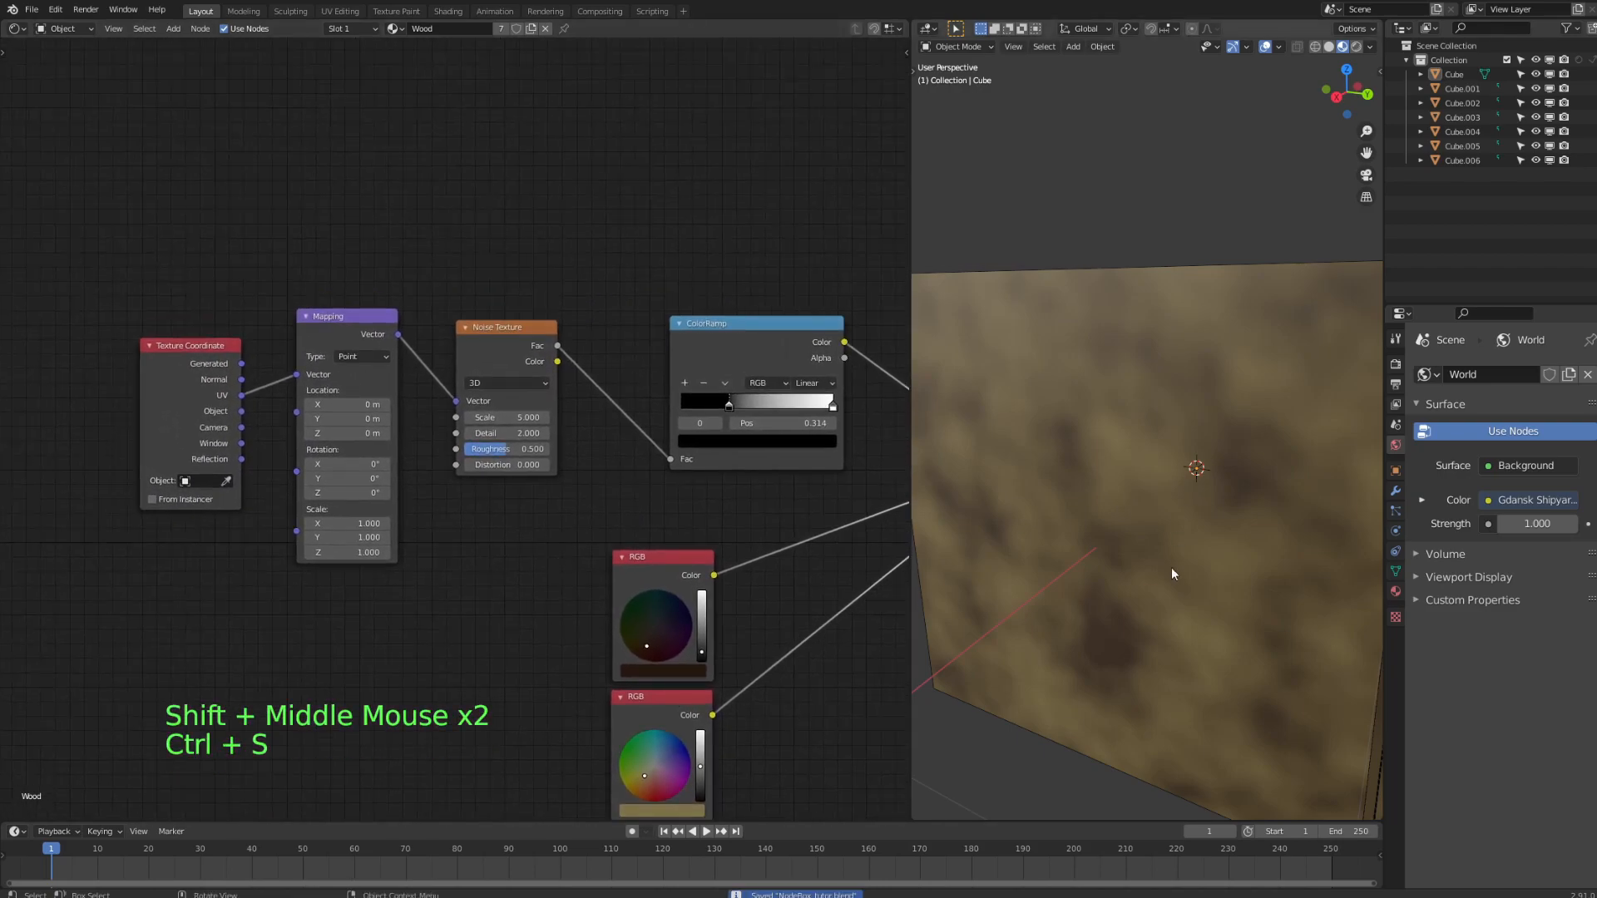
pyautogui.moveTo(1181, 460); pyautogui.dragTo(1078, 139, button='middle')
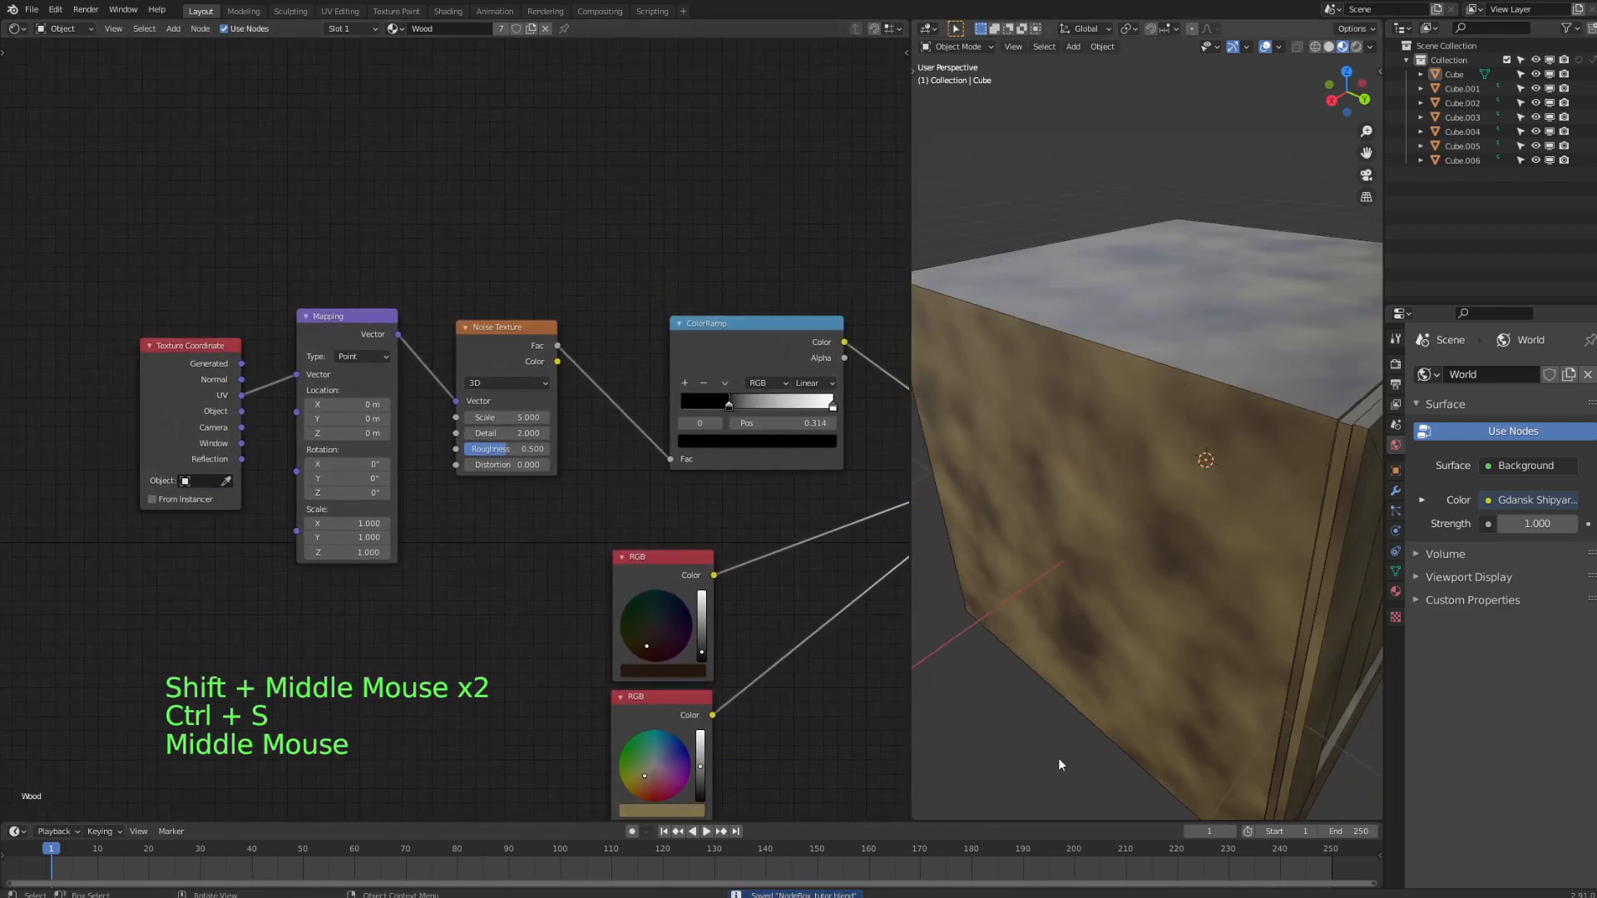
# - Set the Noise Texture's Scale to 1.600 and shift the Noise Texture and Mapping nodes slightly upward
pyautogui.moveTo(443, 496)
pyautogui.keyDown('shift'); pyautogui.mouseDown(button='middle')
pyautogui.moveTo(389, 443)
pyautogui.moveTo(440, 499)
pyautogui.mouseUp(button='middle'); pyautogui.keyUp('shift')
pyautogui.scroll(3, 321, 488)
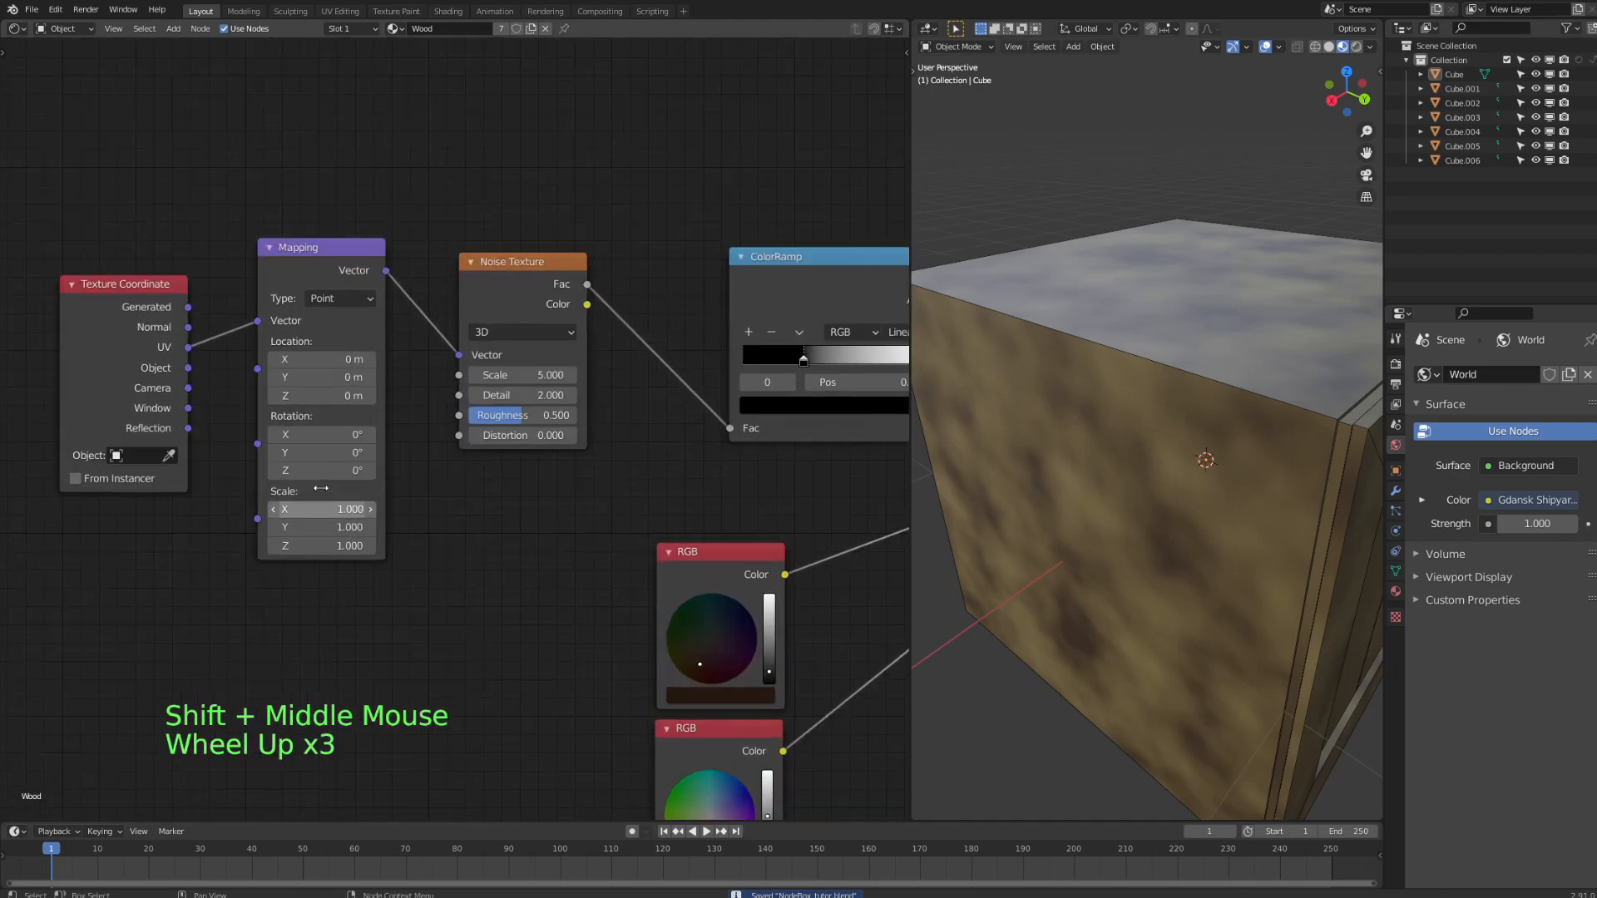
pyautogui.scroll(3, 419, 501)
pyautogui.moveTo(551, 206); pyautogui.dragTo(542, 173)
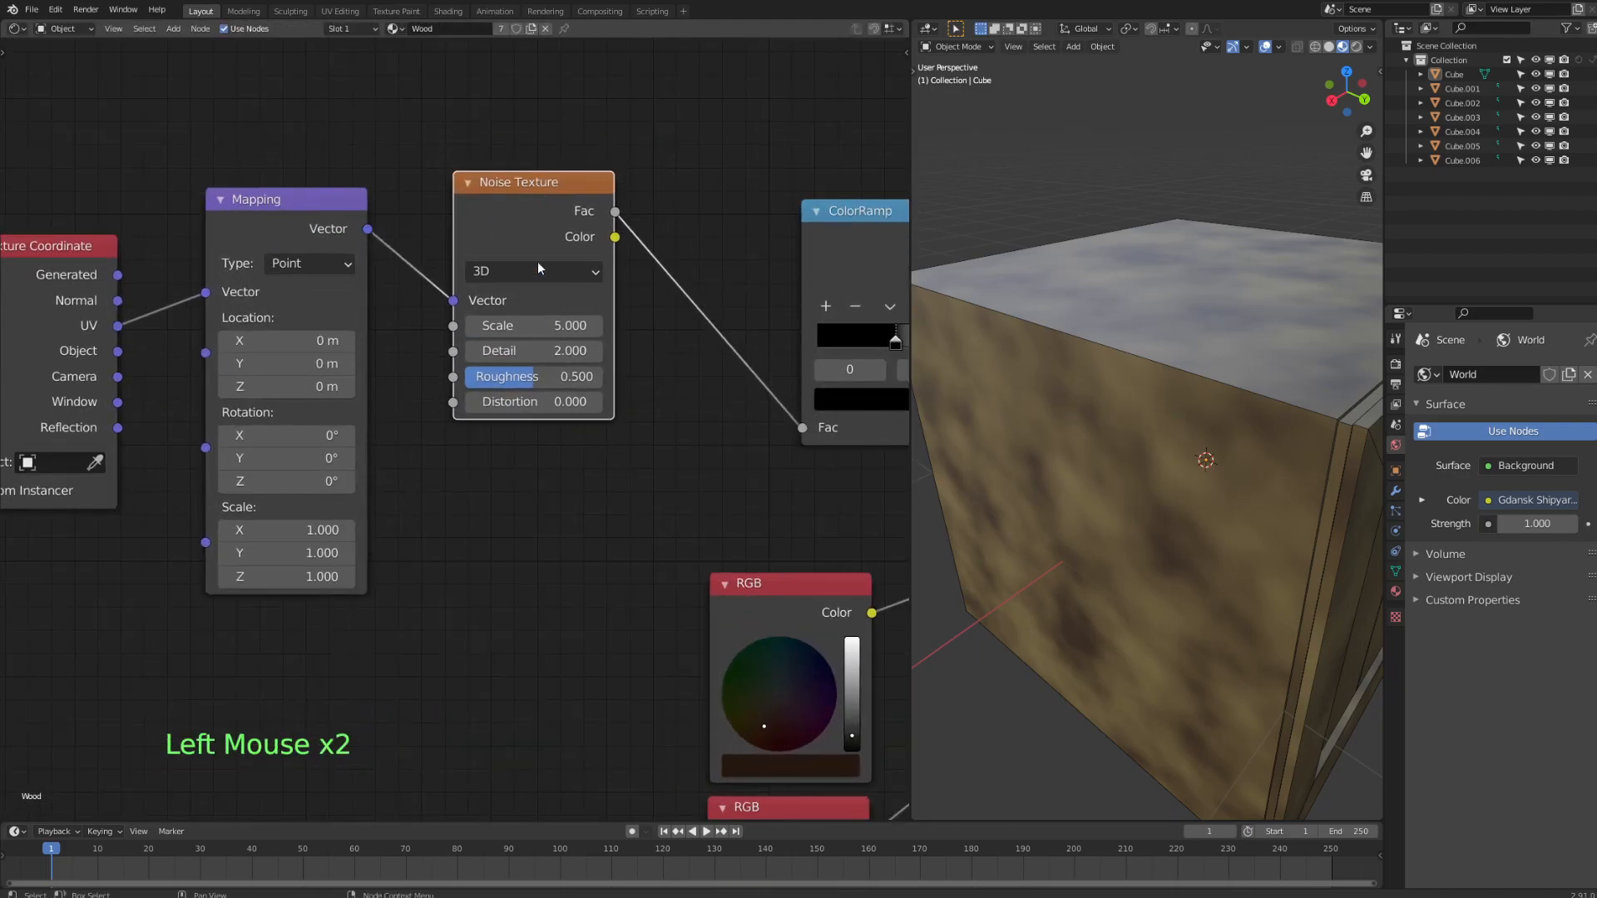
pyautogui.moveTo(519, 326)
pyautogui.mouseDown()
pyautogui.moveTo(582, 325)
pyautogui.moveTo(499, 325)
pyautogui.moveTo(531, 326)
pyautogui.mouseUp()
pyautogui.keyDown('shift'); pyautogui.moveTo(531, 326); pyautogui.dragTo(635, 376, button='middle'); pyautogui.keyUp('shift')
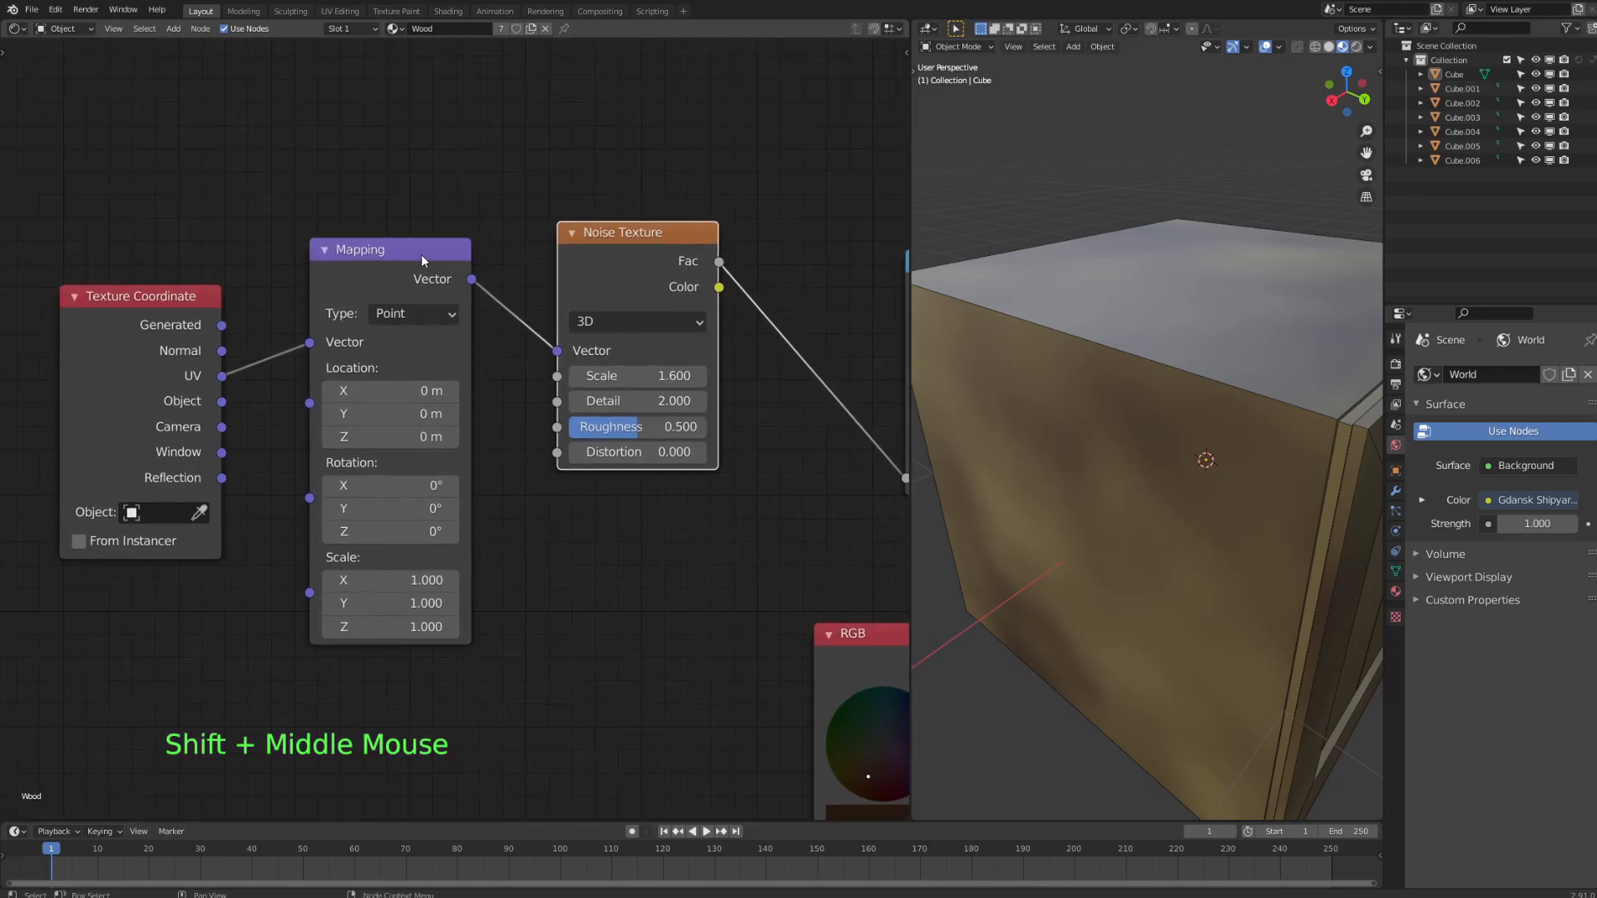
pyautogui.moveTo(422, 261); pyautogui.dragTo(418, 252)
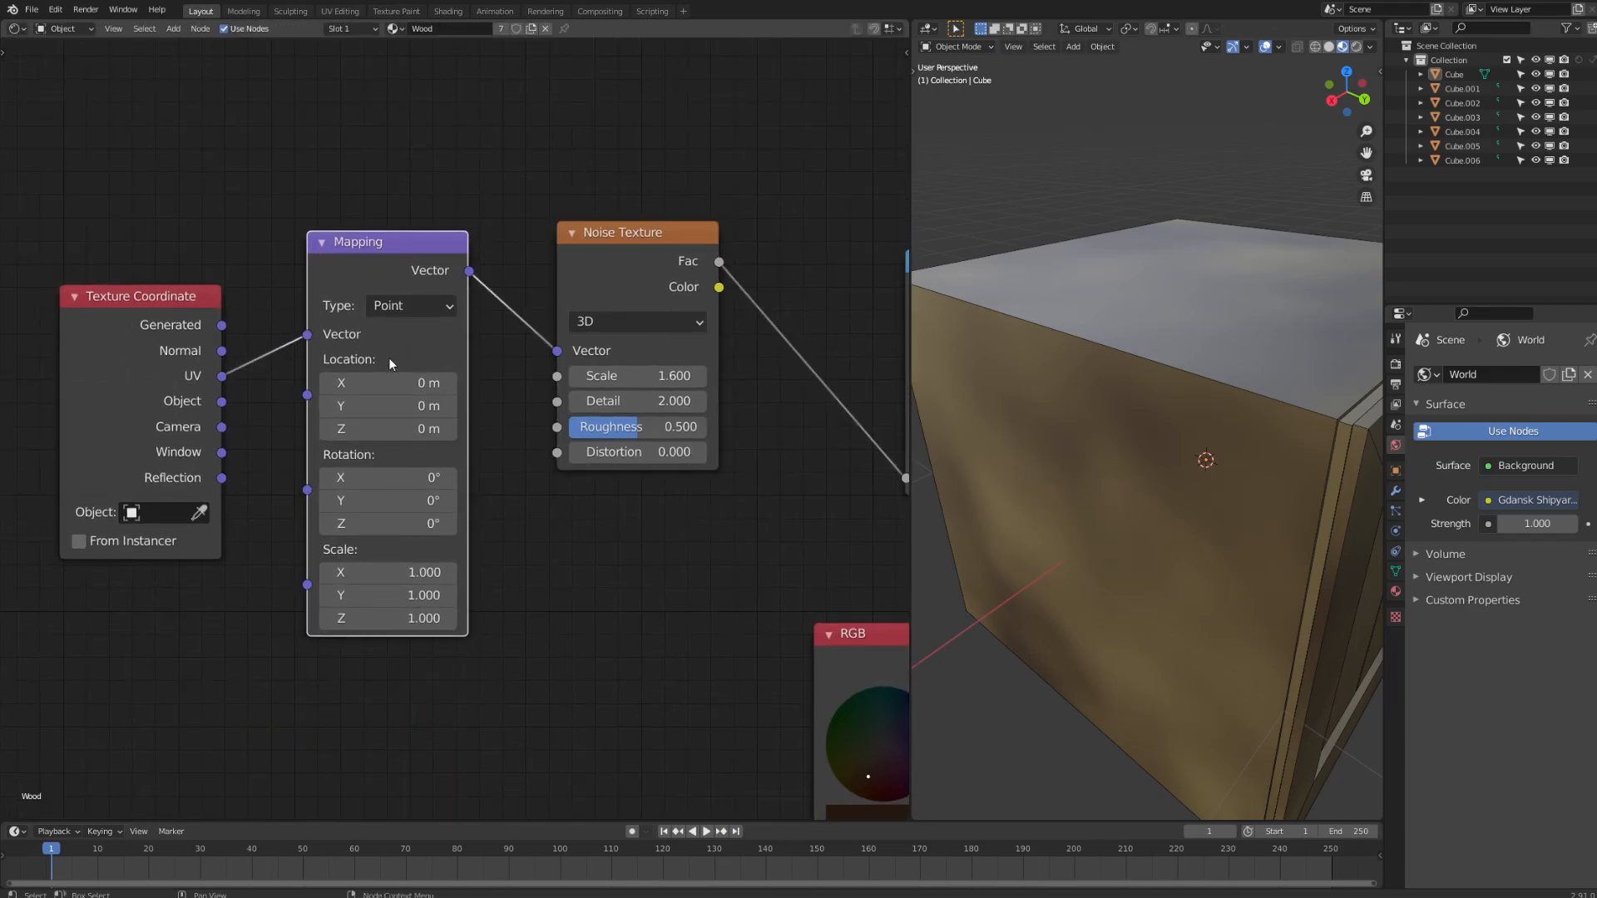
# - Examine the enlarged noise pattern on the crate's front and top faces from several angles and distances
pyautogui.moveTo(524, 570); pyautogui.dragTo(524, 563, button='middle')
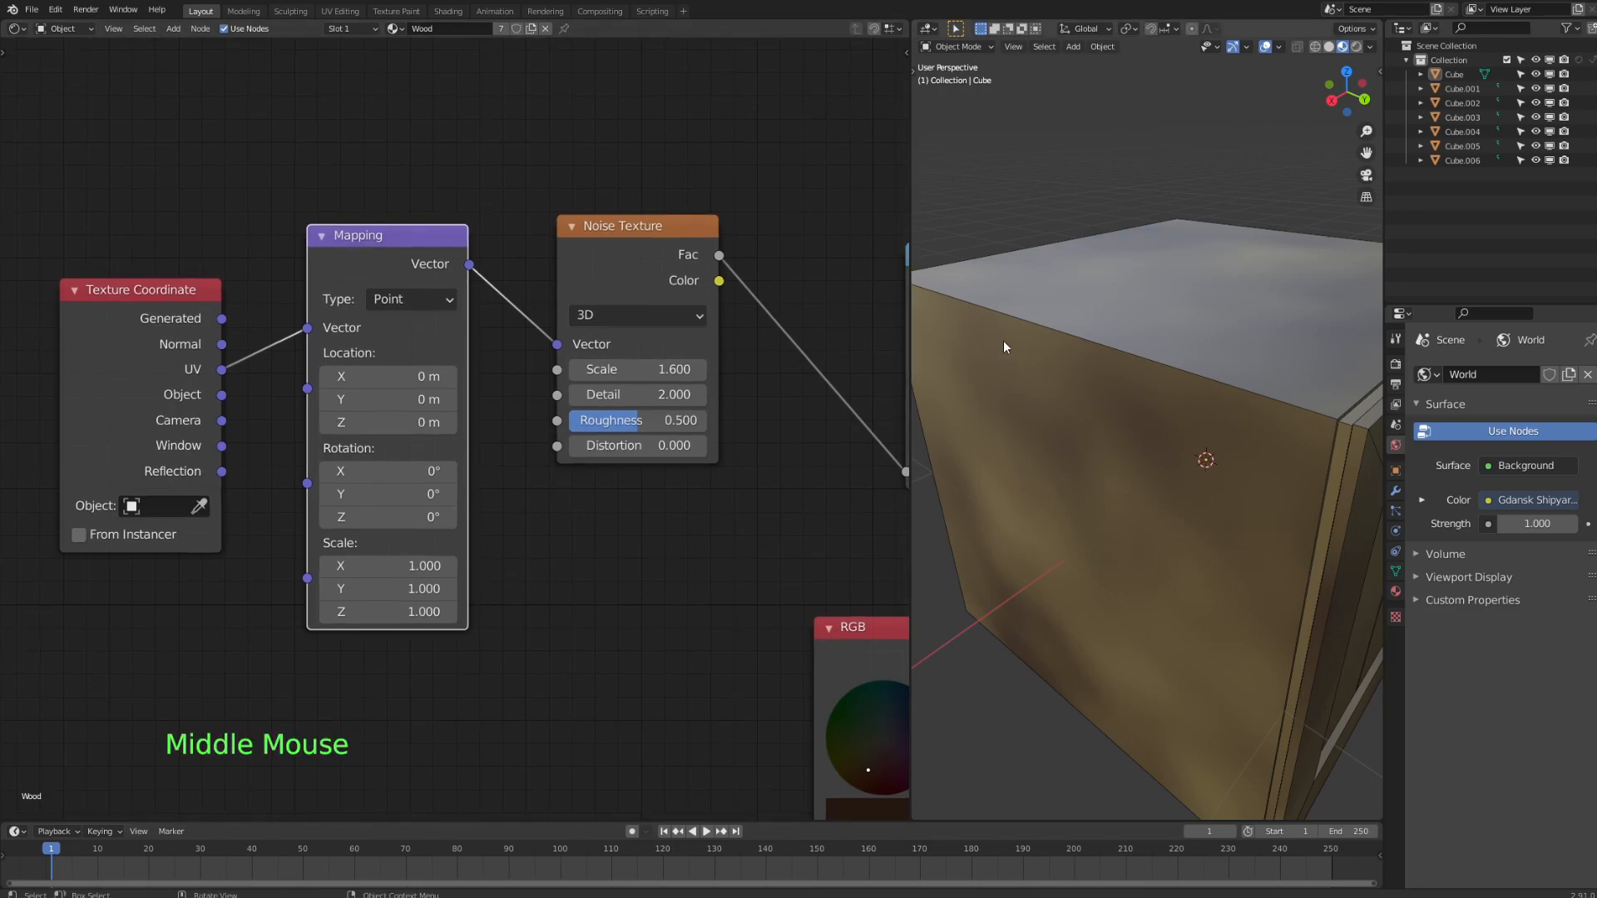
pyautogui.moveTo(992, 329); pyautogui.dragTo(1003, 329, button='middle')
pyautogui.moveTo(1214, 306); pyautogui.dragTo(1174, 332, button='middle')
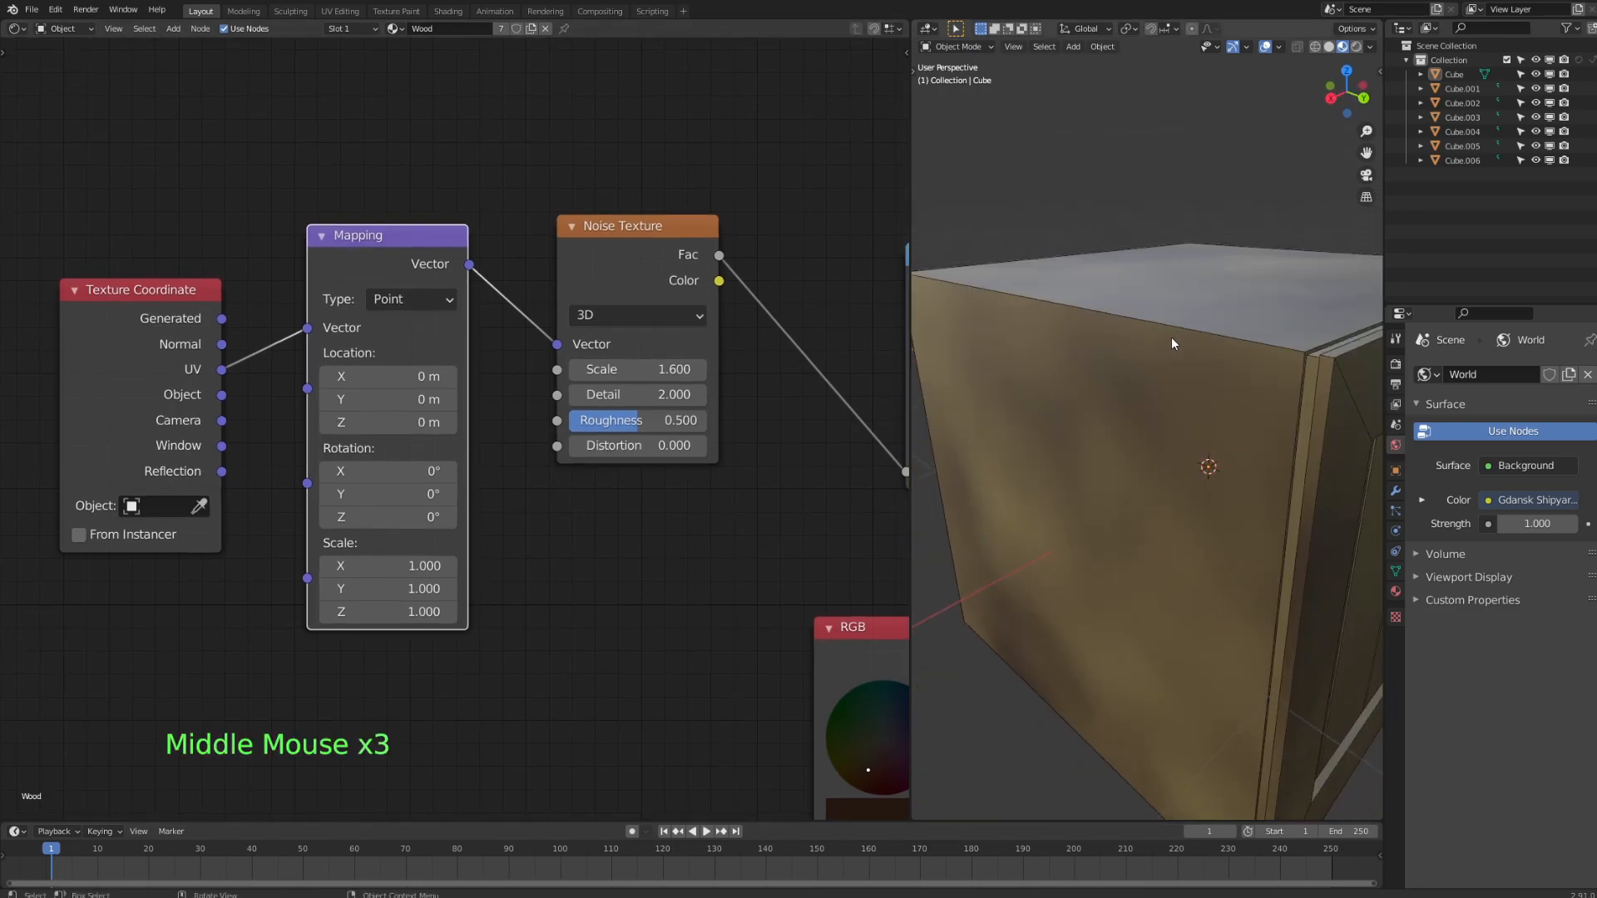
pyautogui.scroll(-2, 1174, 332)
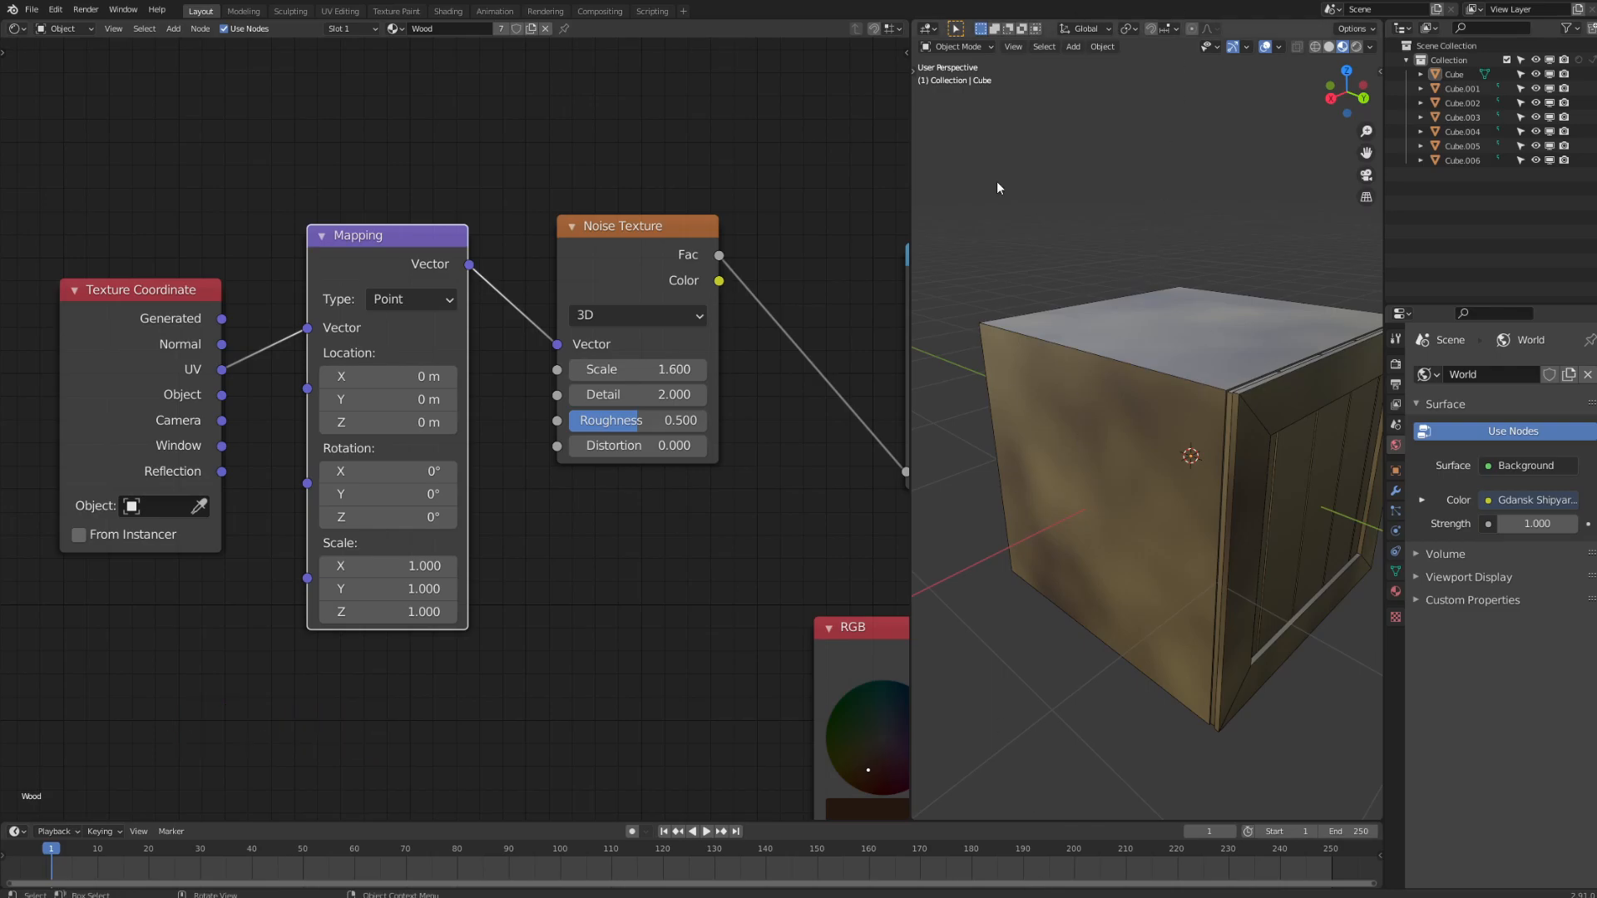
pyautogui.scroll(2, 1141, 416)
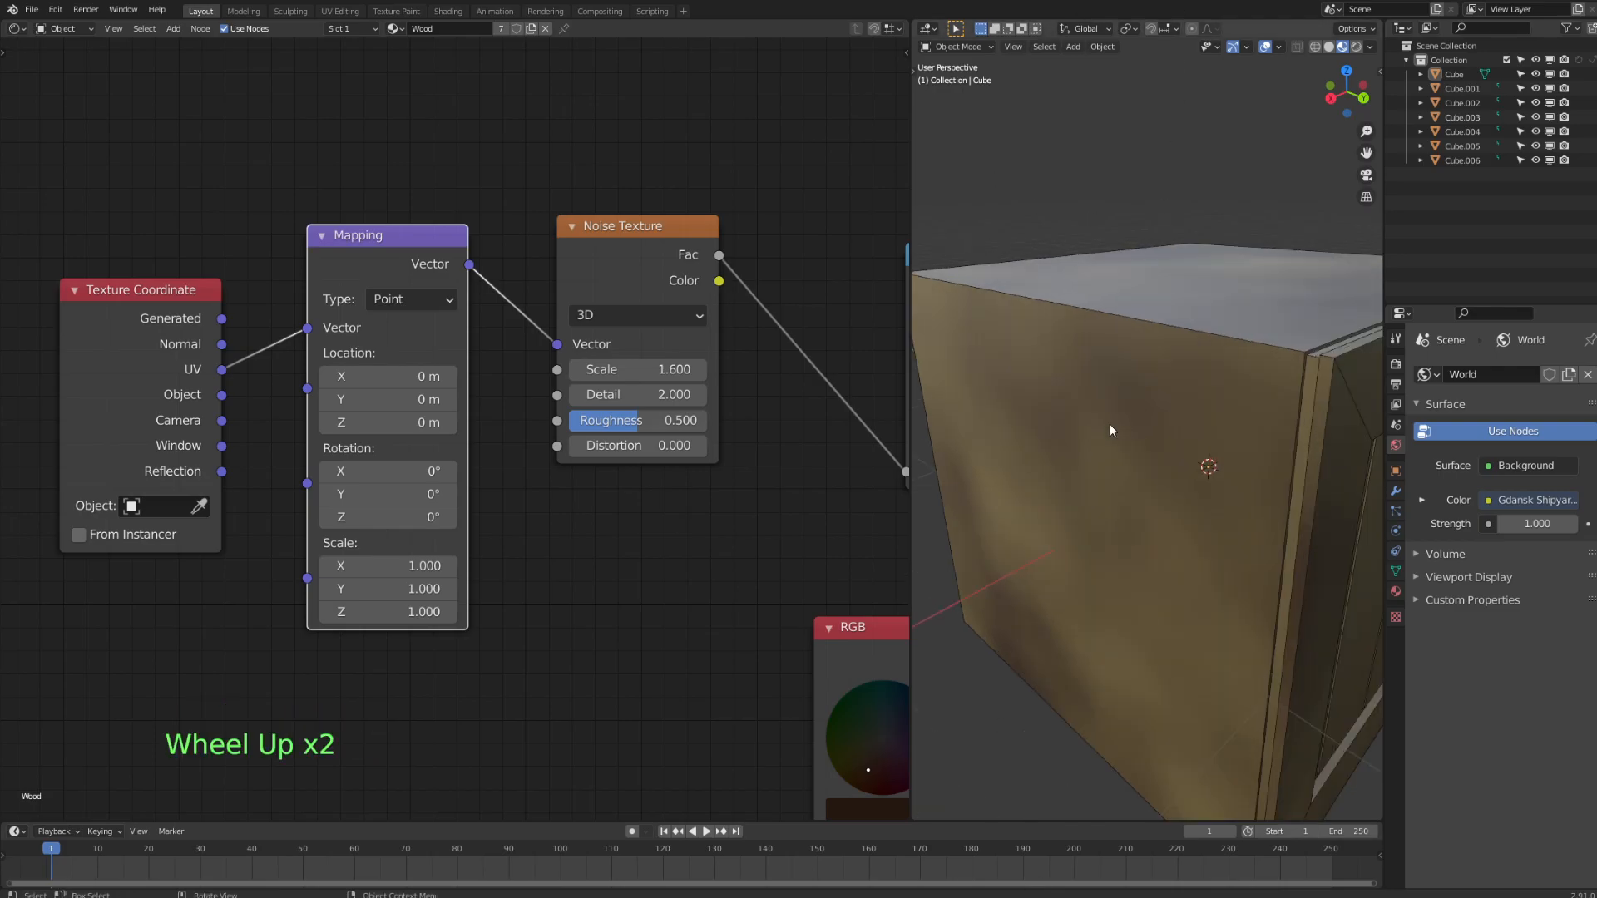
pyautogui.moveTo(1110, 422); pyautogui.dragTo(1116, 371, button='middle')
pyautogui.scroll(-2, 1116, 371)
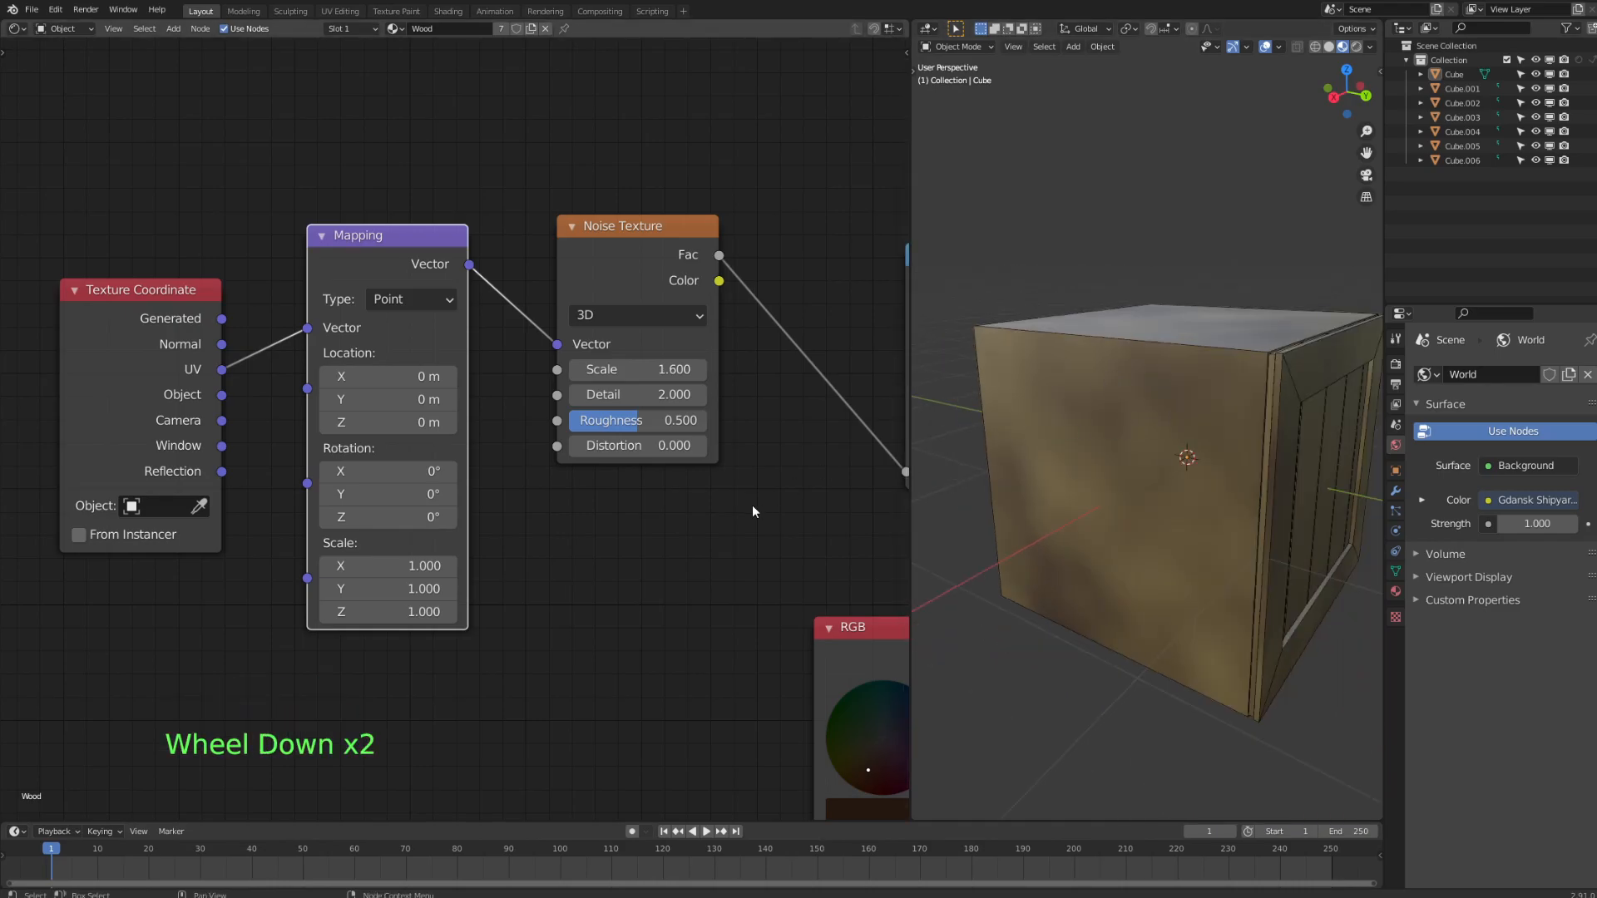
# - Try an X rotation of about -59.2° in the Mapping node and reset it to 0°
pyautogui.moveTo(391, 471); pyautogui.dragTo(223, 471)
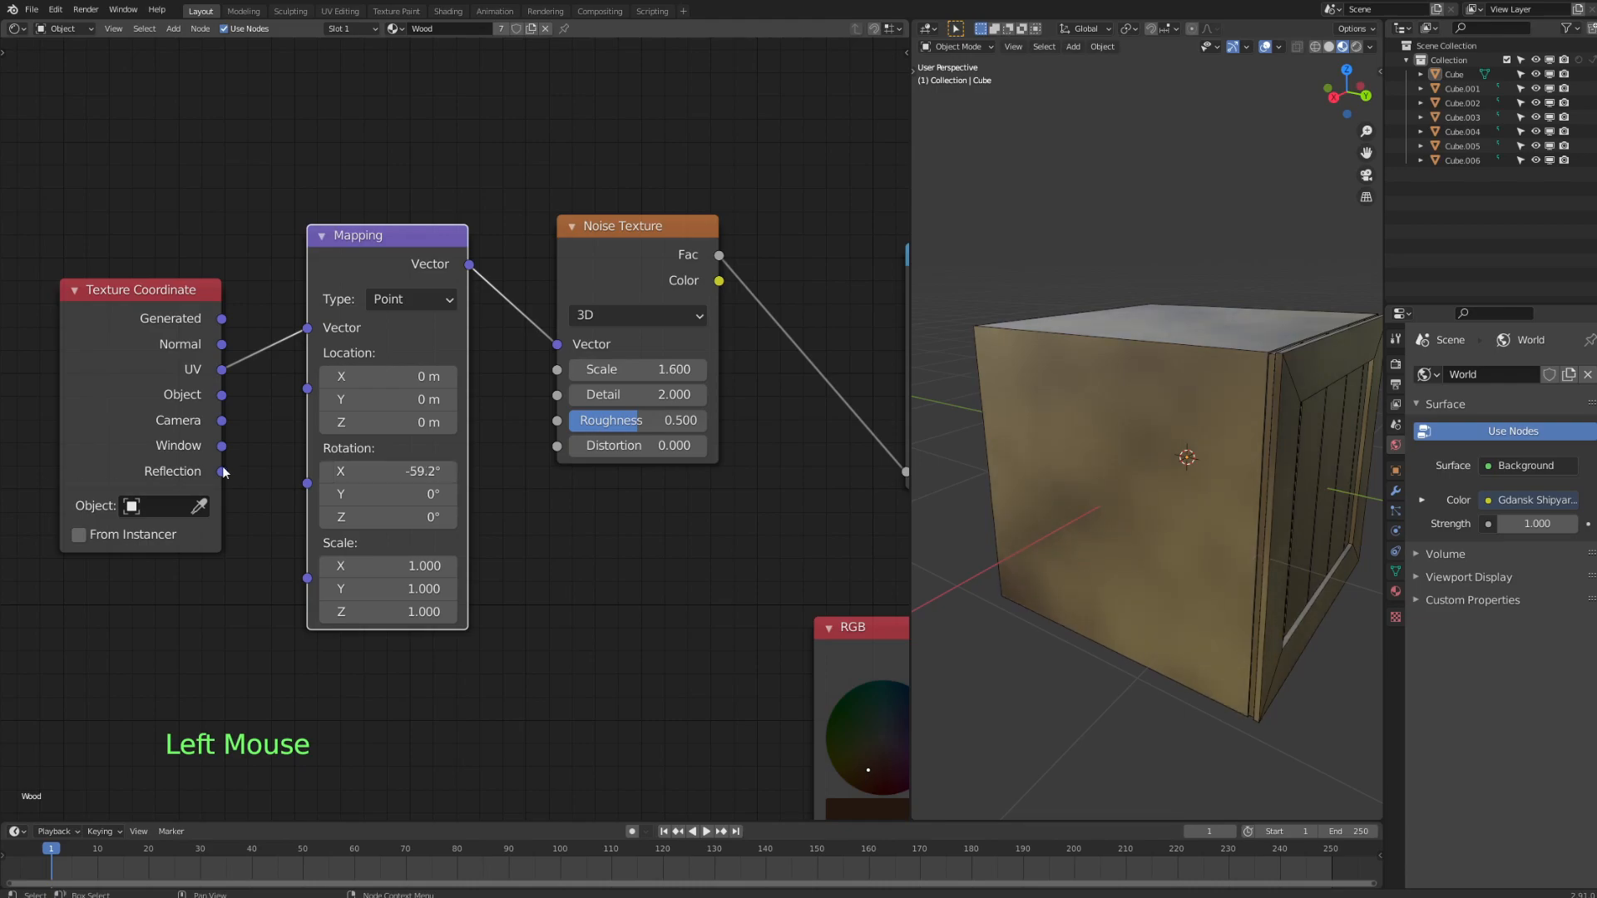
pyautogui.doubleClick(391, 471)
pyautogui.write('0')
pyautogui.press('Return')
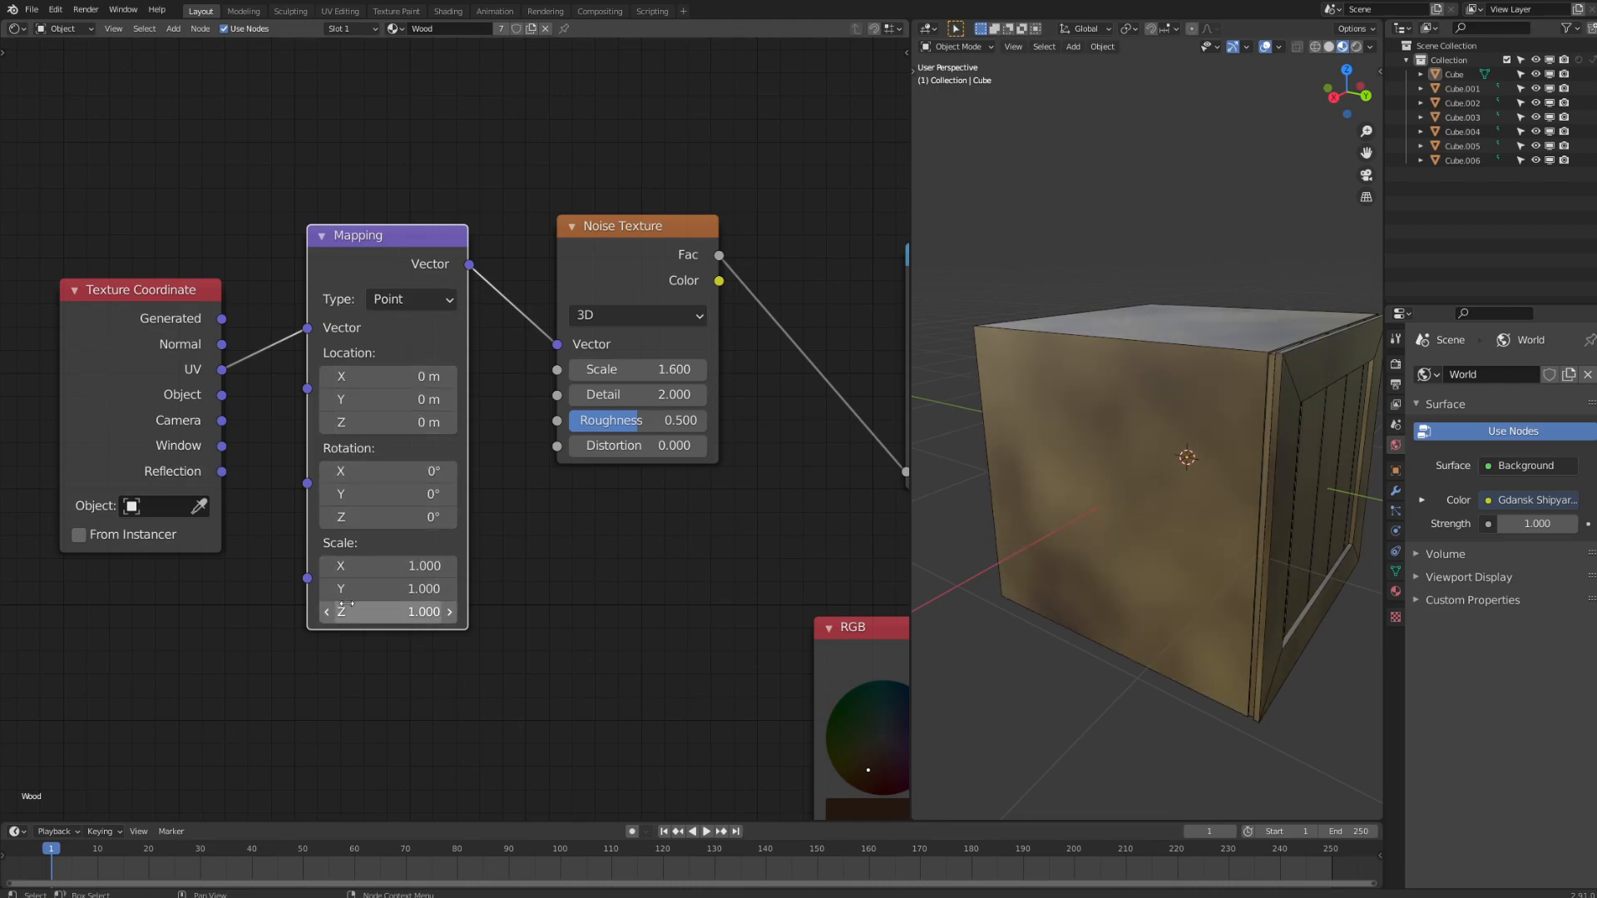
# - Try an X scale of 6.700 and other axis scales in the Mapping node, and reset X and Y to 1
pyautogui.moveTo(386, 563)
pyautogui.mouseDown()
pyautogui.moveTo(524, 563)
pyautogui.moveTo(498, 559)
pyautogui.mouseUp()
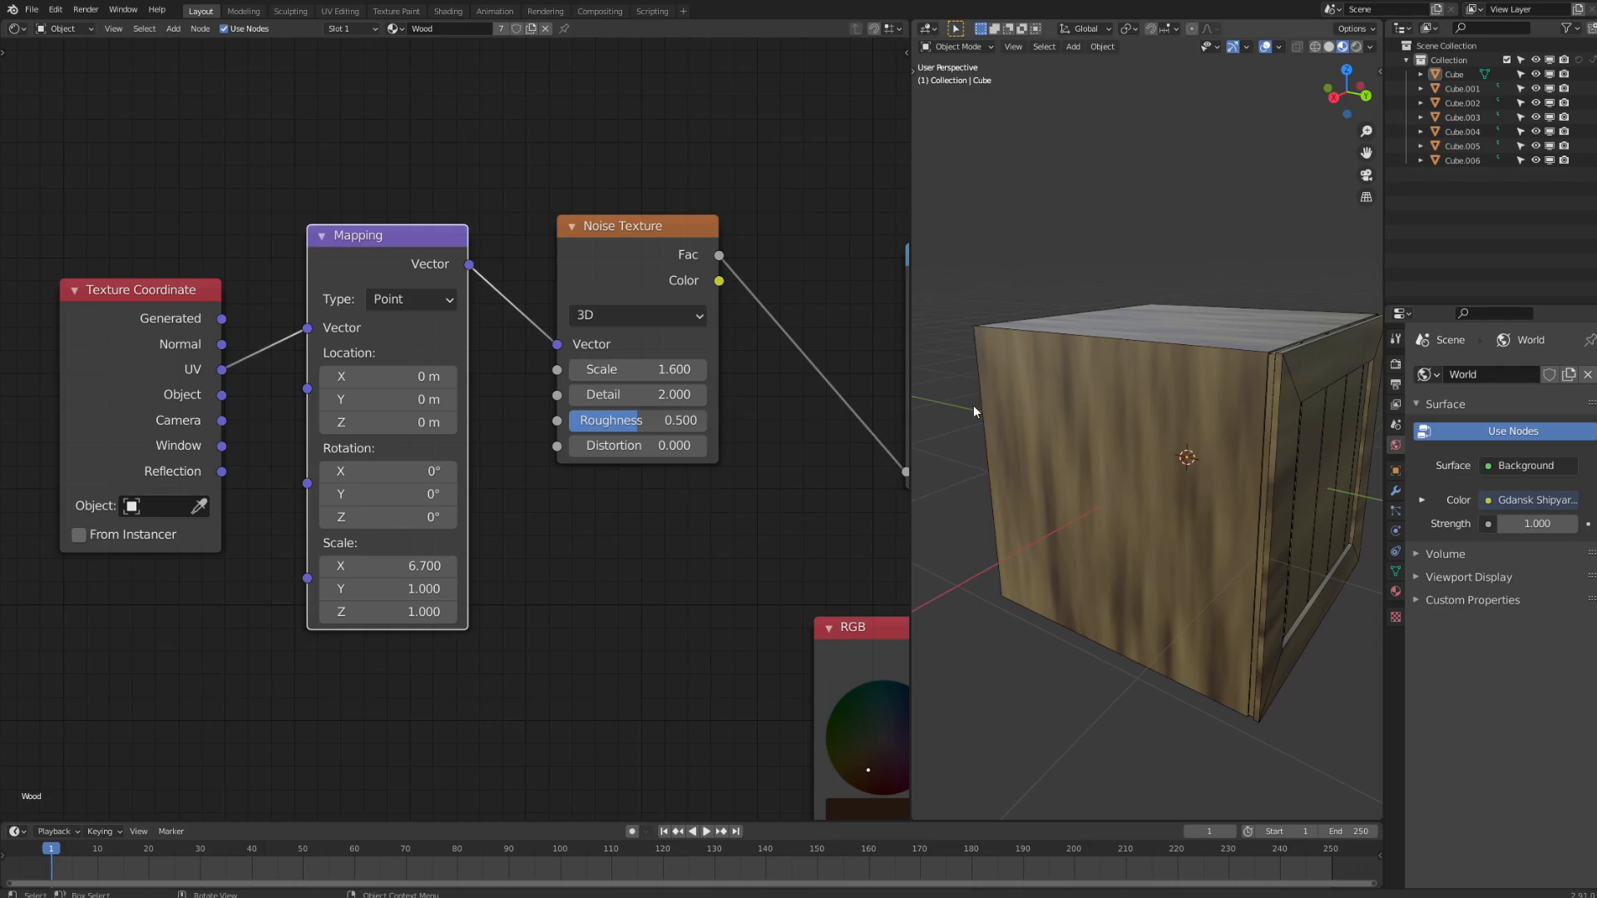
pyautogui.moveTo(1040, 441); pyautogui.dragTo(1007, 355, button='middle')
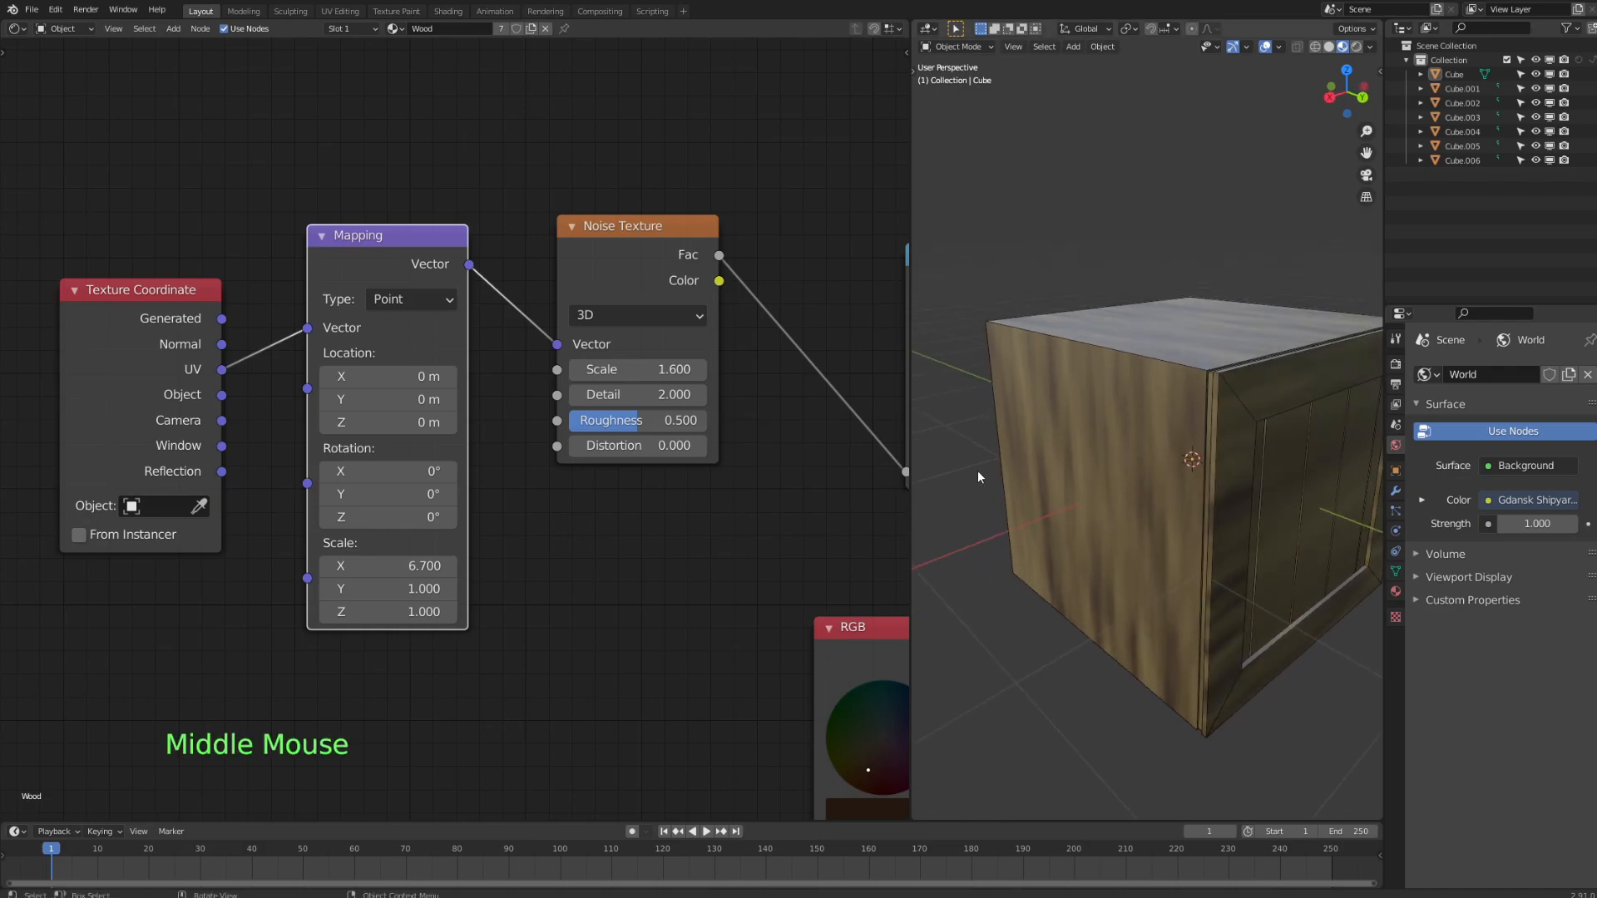
pyautogui.moveTo(423, 566); pyautogui.dragTo(366, 565)
pyautogui.moveTo(422, 566)
pyautogui.mouseDown()
pyautogui.moveTo(373, 566)
pyautogui.moveTo(462, 589)
pyautogui.moveTo(359, 589)
pyautogui.mouseUp()
pyautogui.moveTo(387, 588); pyautogui.dragTo(407, 589)
pyautogui.click(378, 589)
pyautogui.write('1')
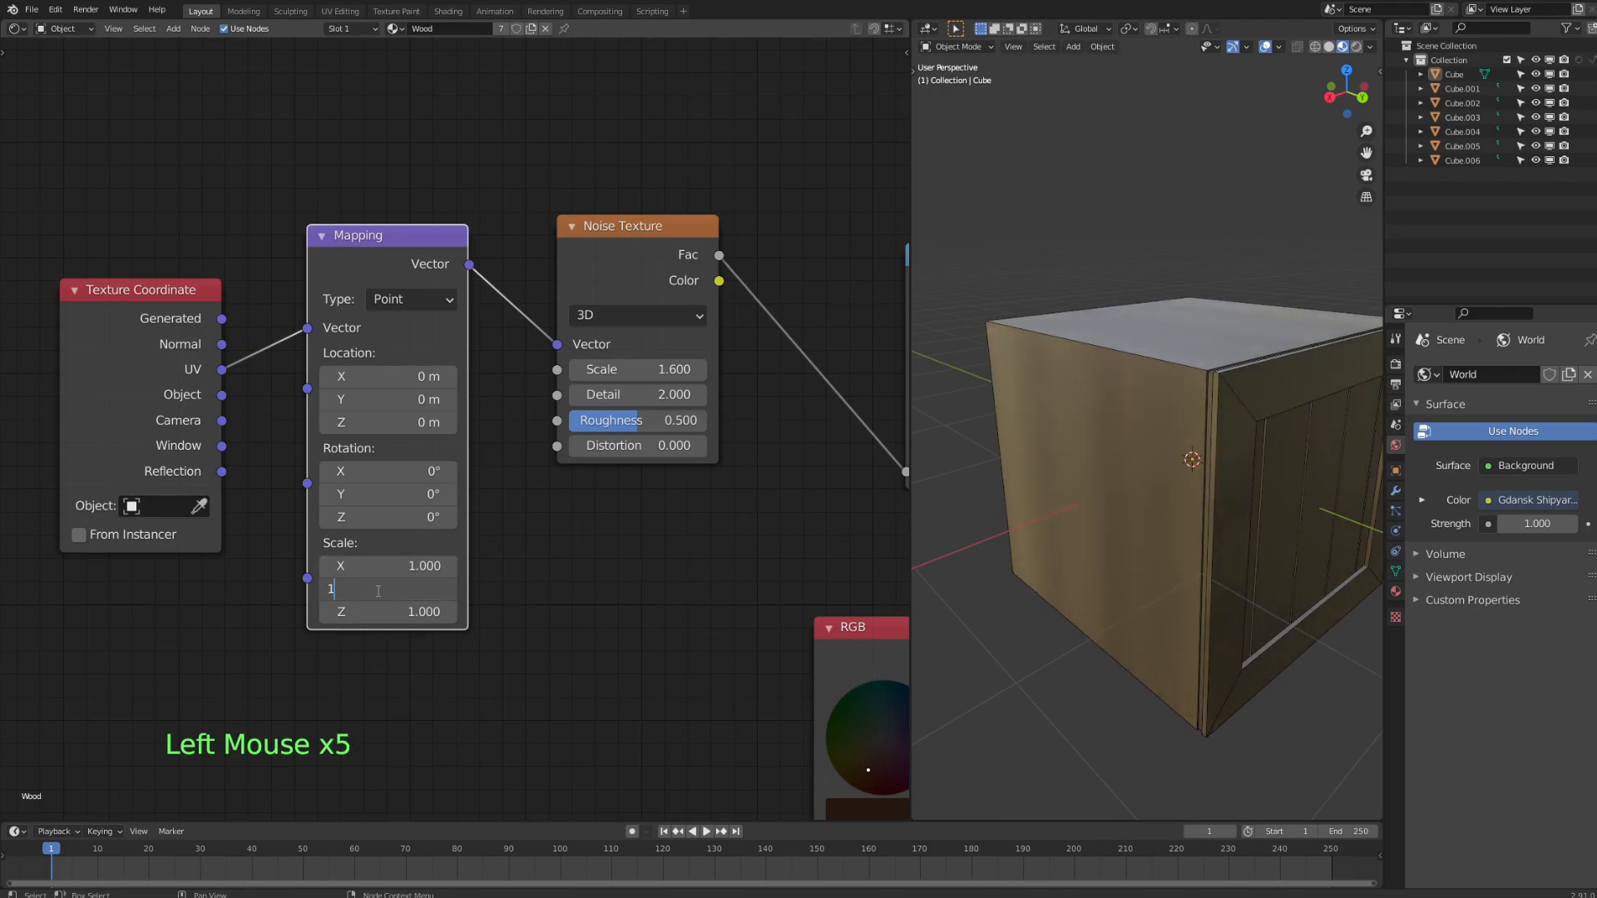
pyautogui.click(378, 611)
pyautogui.click(379, 613)
pyautogui.write('10.0')
pyautogui.press('Return')
# - Stretch the noise into wood grain with a Mapping X scale of 9.100 and save the file
pyautogui.moveTo(387, 565); pyautogui.dragTo(482, 566)
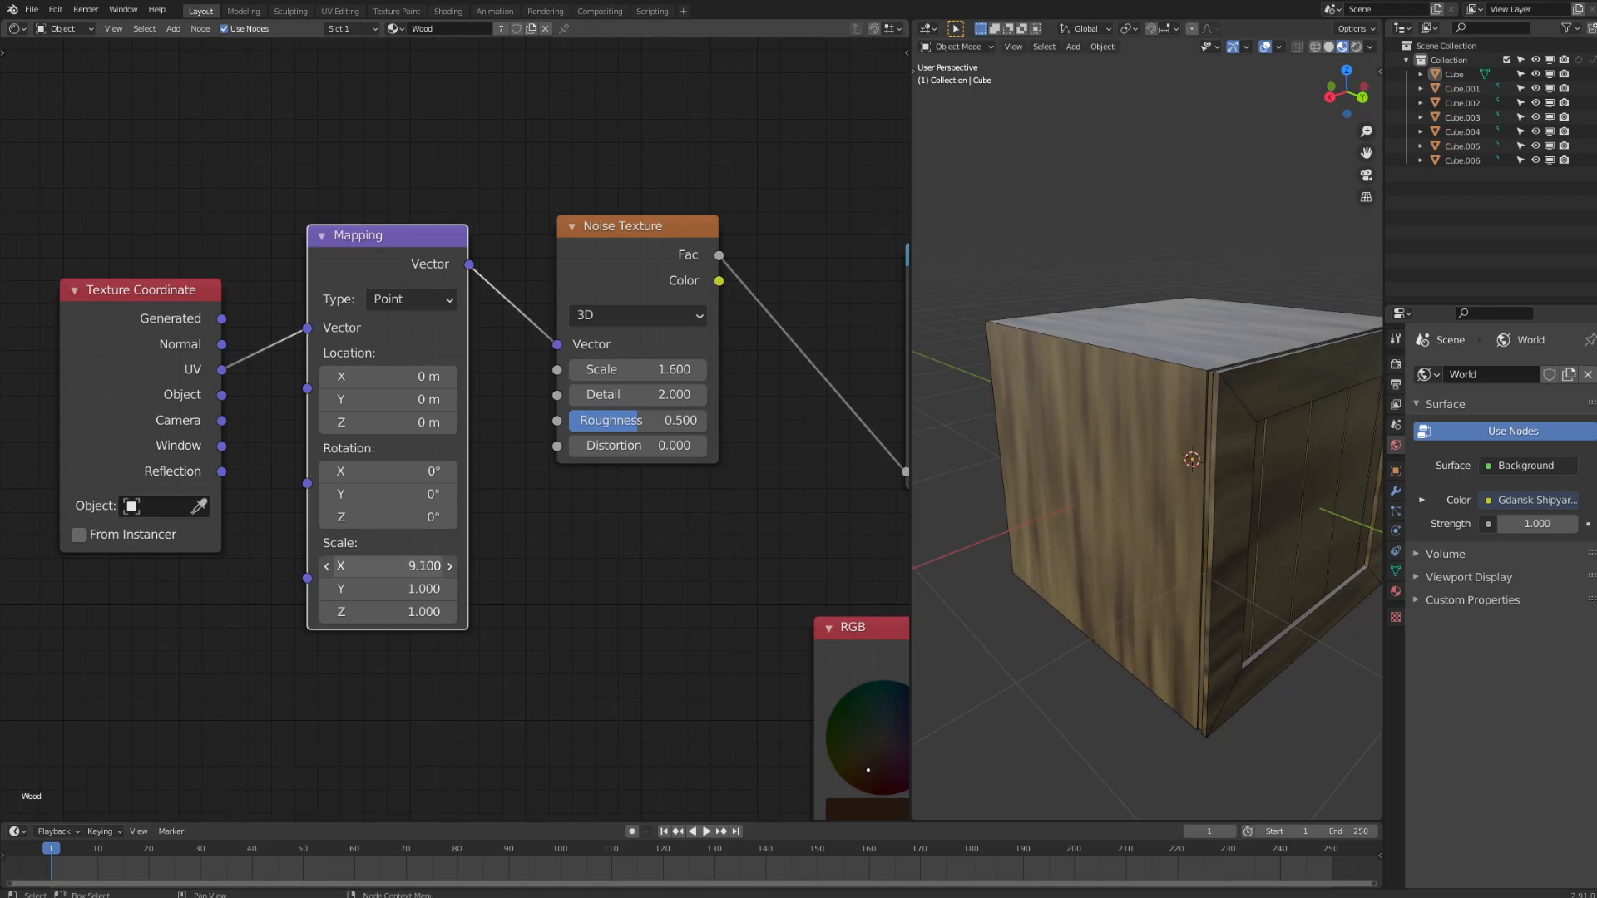
pyautogui.moveTo(1113, 397); pyautogui.dragTo(1180, 398, button='middle')
pyautogui.scroll(2, 1179, 398)
pyautogui.keyDown('shift'); pyautogui.moveTo(1003, 606); pyautogui.dragTo(1176, 484, button='middle'); pyautogui.keyUp('shift')
pyautogui.hotkey('ctrl', 's')
pyautogui.moveTo(1193, 383); pyautogui.dragTo(991, 422, button='middle')
pyautogui.hotkey('ctrl', 's')
# - Shift the lighter RGB node's color slightly toward a redder brown, save the file and check the crate
pyautogui.keyDown('shift'); pyautogui.moveTo(539, 552); pyautogui.dragTo(612, 546, button='middle'); pyautogui.keyUp('shift')
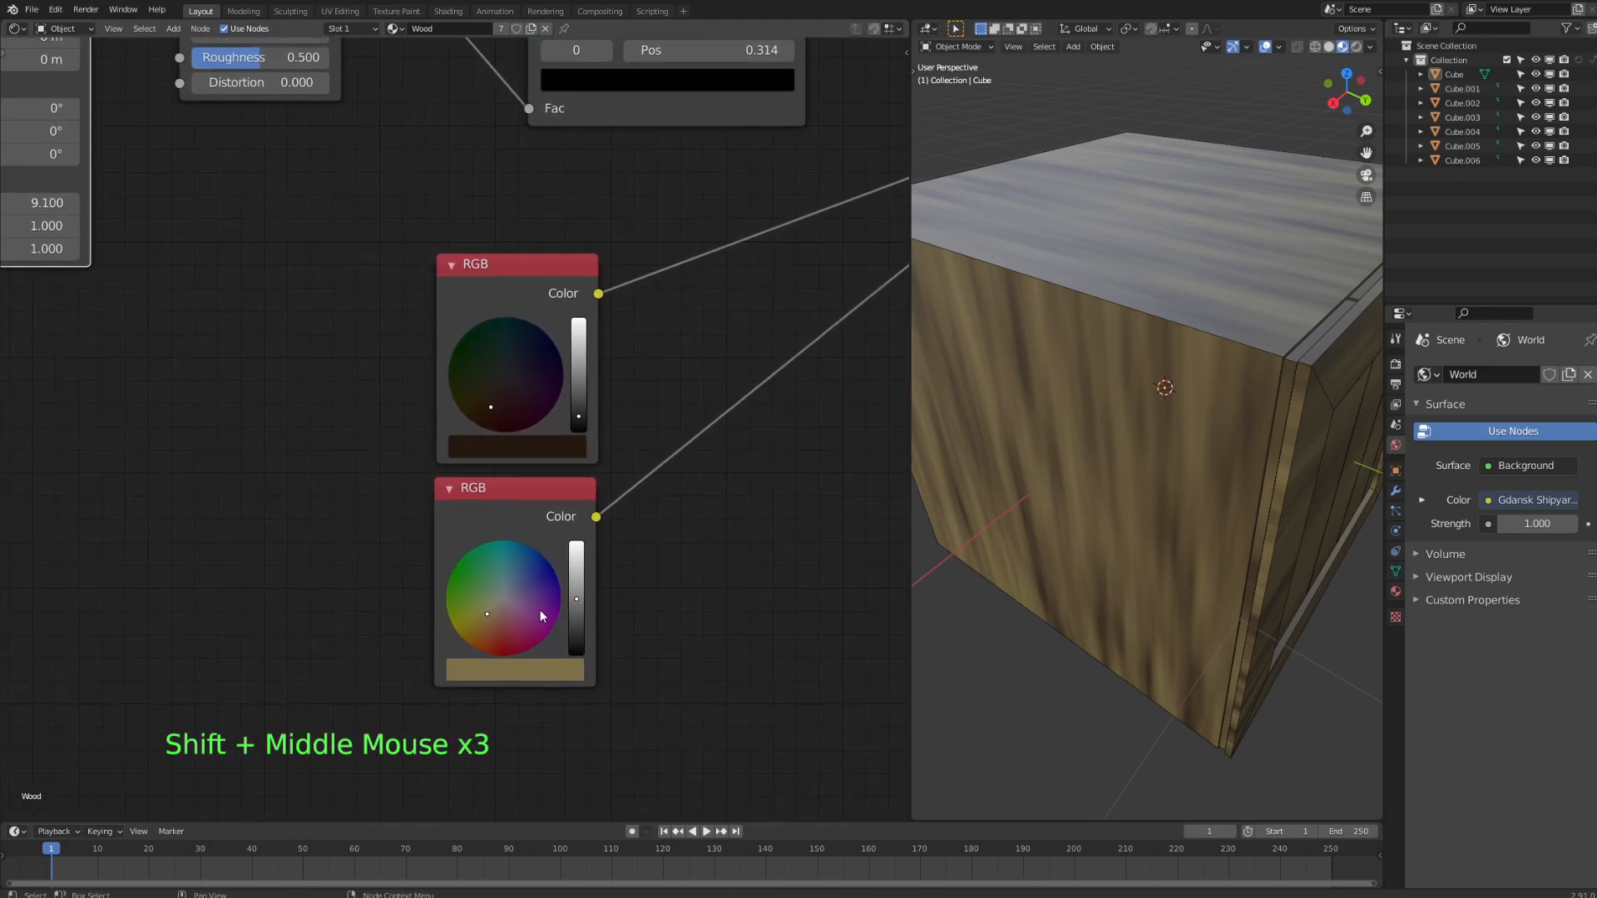
pyautogui.moveTo(487, 615); pyautogui.dragTo(493, 616)
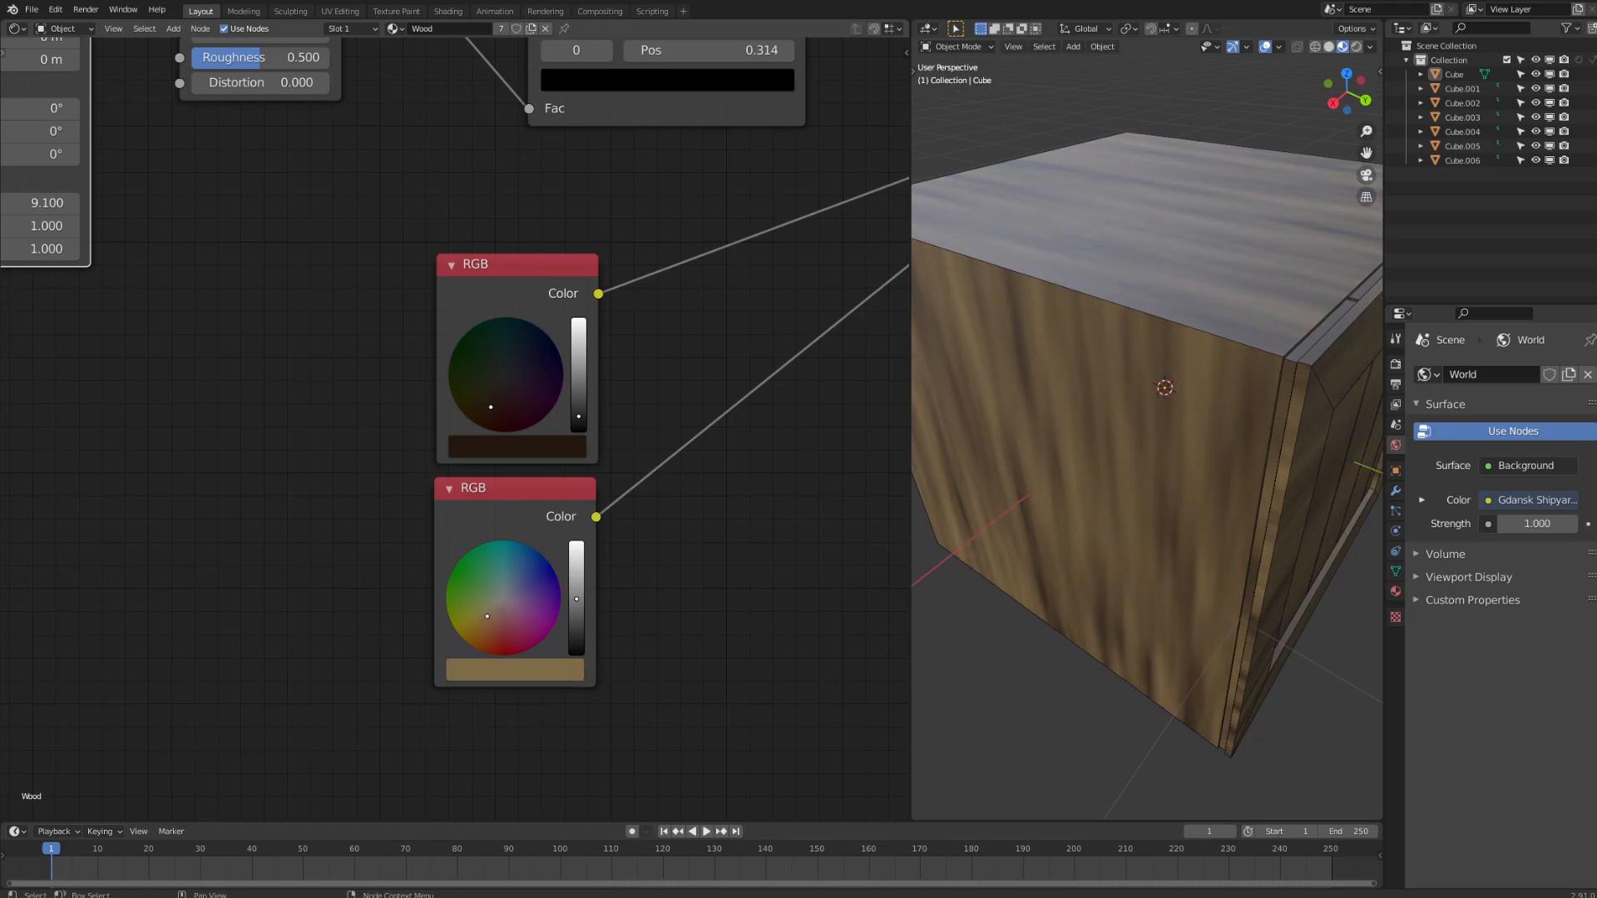
pyautogui.moveTo(1097, 399); pyautogui.dragTo(1070, 377, button='middle')
pyautogui.hotkey('ctrl', 's')
pyautogui.scroll(-3, 1080, 394)
pyautogui.scroll(-1, 1017, 474)
pyautogui.scroll(3, 1016, 475)
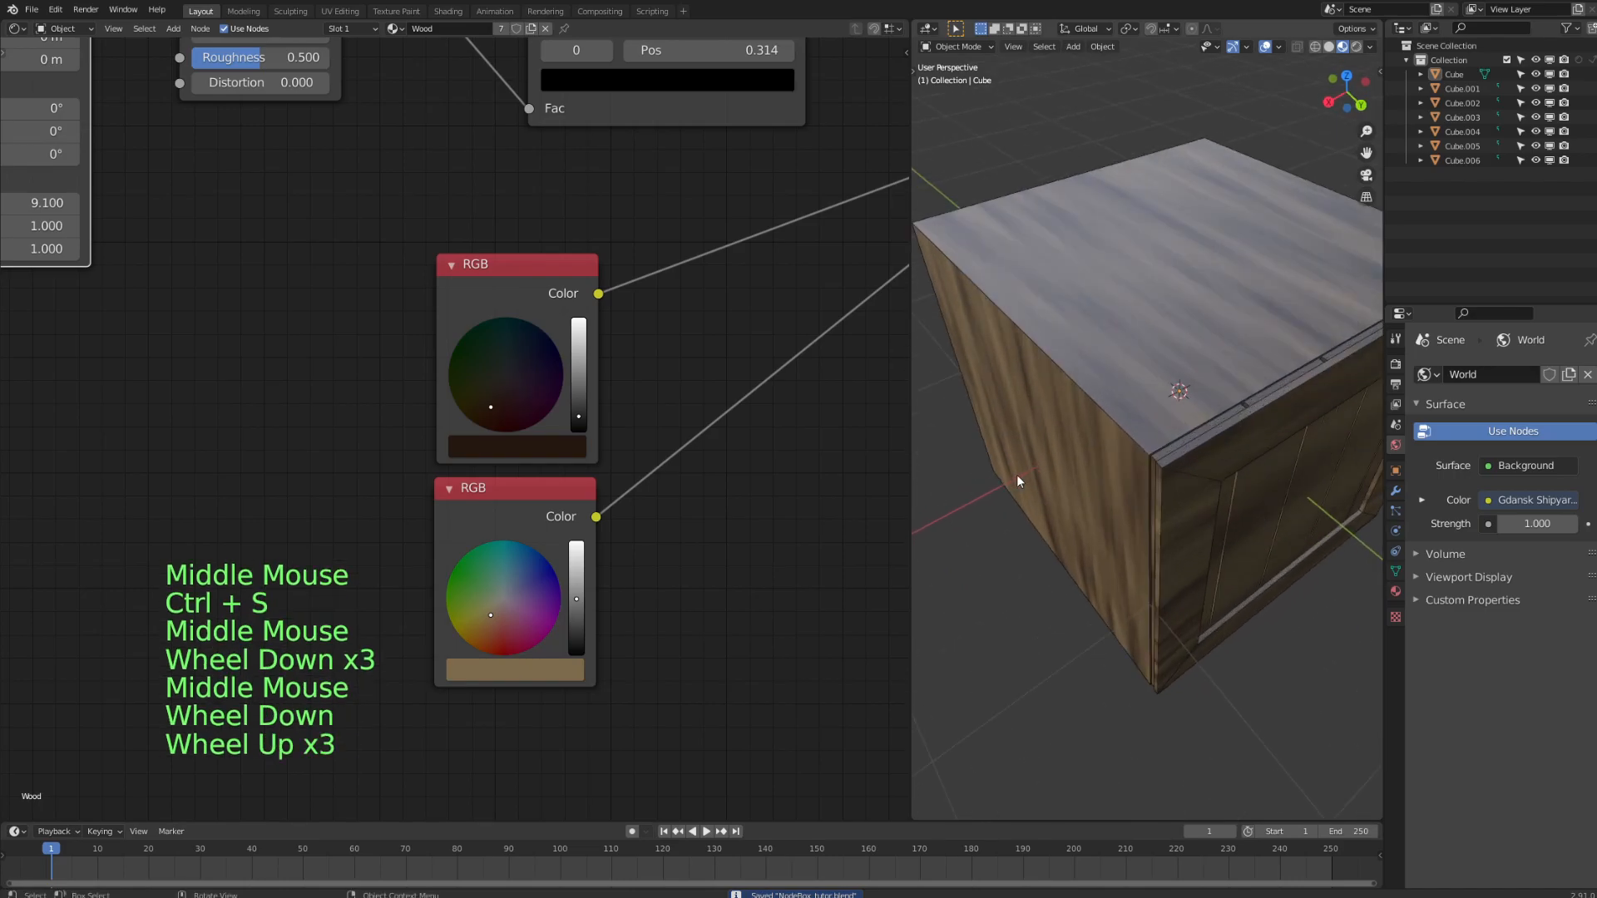
pyautogui.moveTo(1017, 474); pyautogui.dragTo(1054, 474, button='middle')
# - Set the Noise Texture's Scale to 1.900 and its Detail to 3.800
pyautogui.keyDown('shift'); pyautogui.moveTo(670, 516); pyautogui.dragTo(672, 551, button='middle'); pyautogui.keyUp('shift')
pyautogui.scroll(-5, 672, 552)
pyautogui.keyDown('shift'); pyautogui.moveTo(449, 464); pyautogui.dragTo(502, 446, button='middle'); pyautogui.keyUp('shift')
pyautogui.scroll(2, 367, 426)
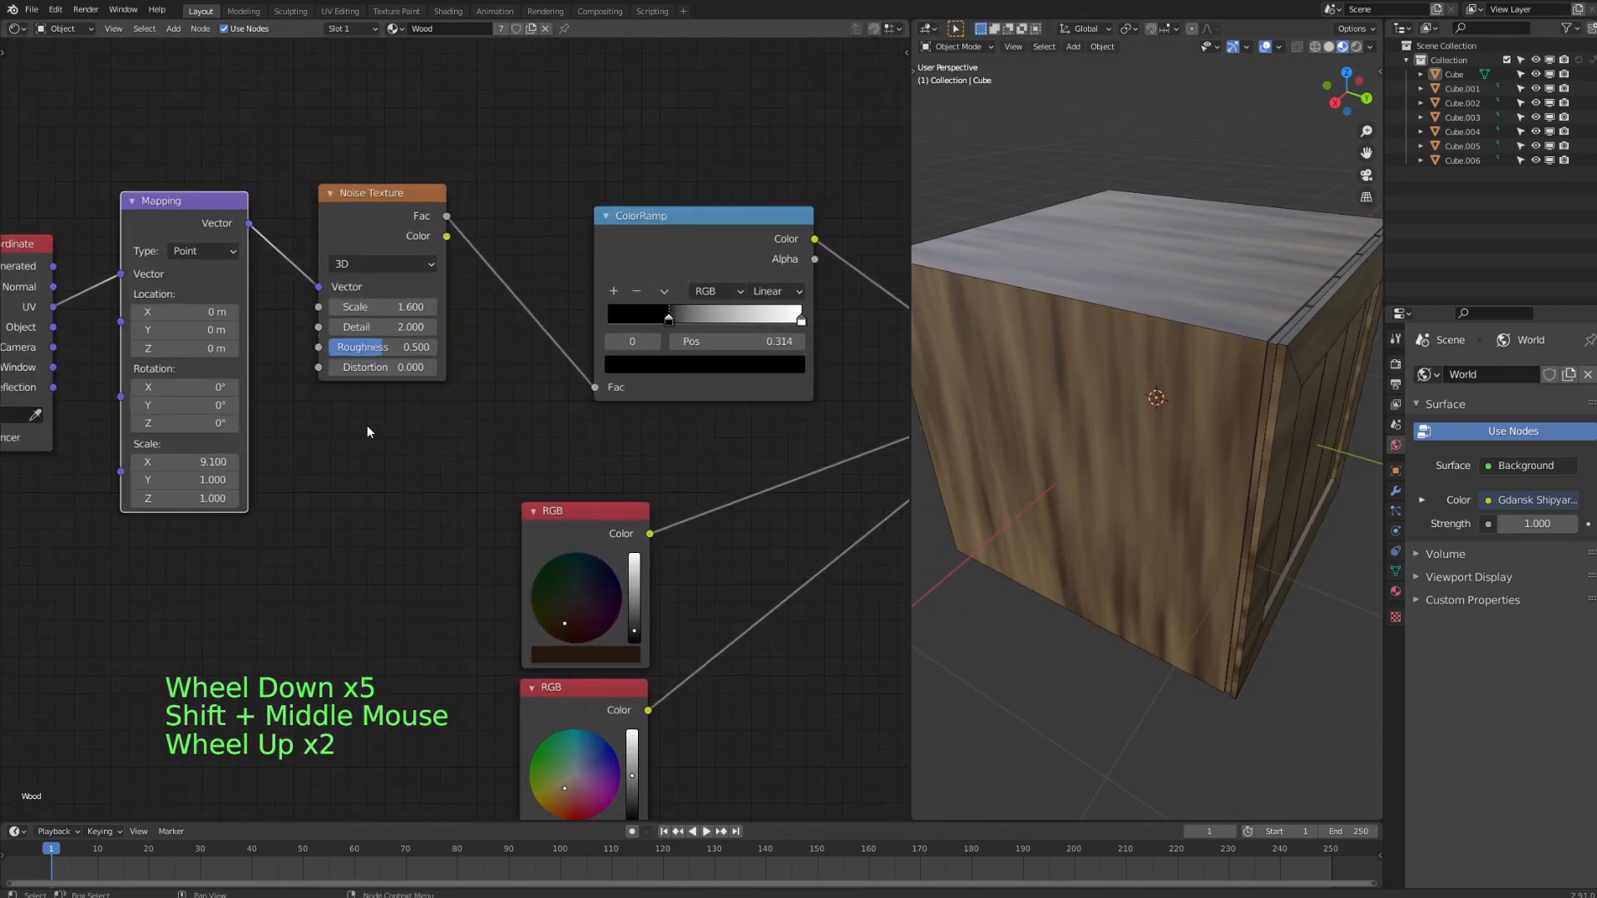
pyautogui.keyDown('shift'); pyautogui.moveTo(366, 425); pyautogui.dragTo(404, 444, button='middle'); pyautogui.keyUp('shift')
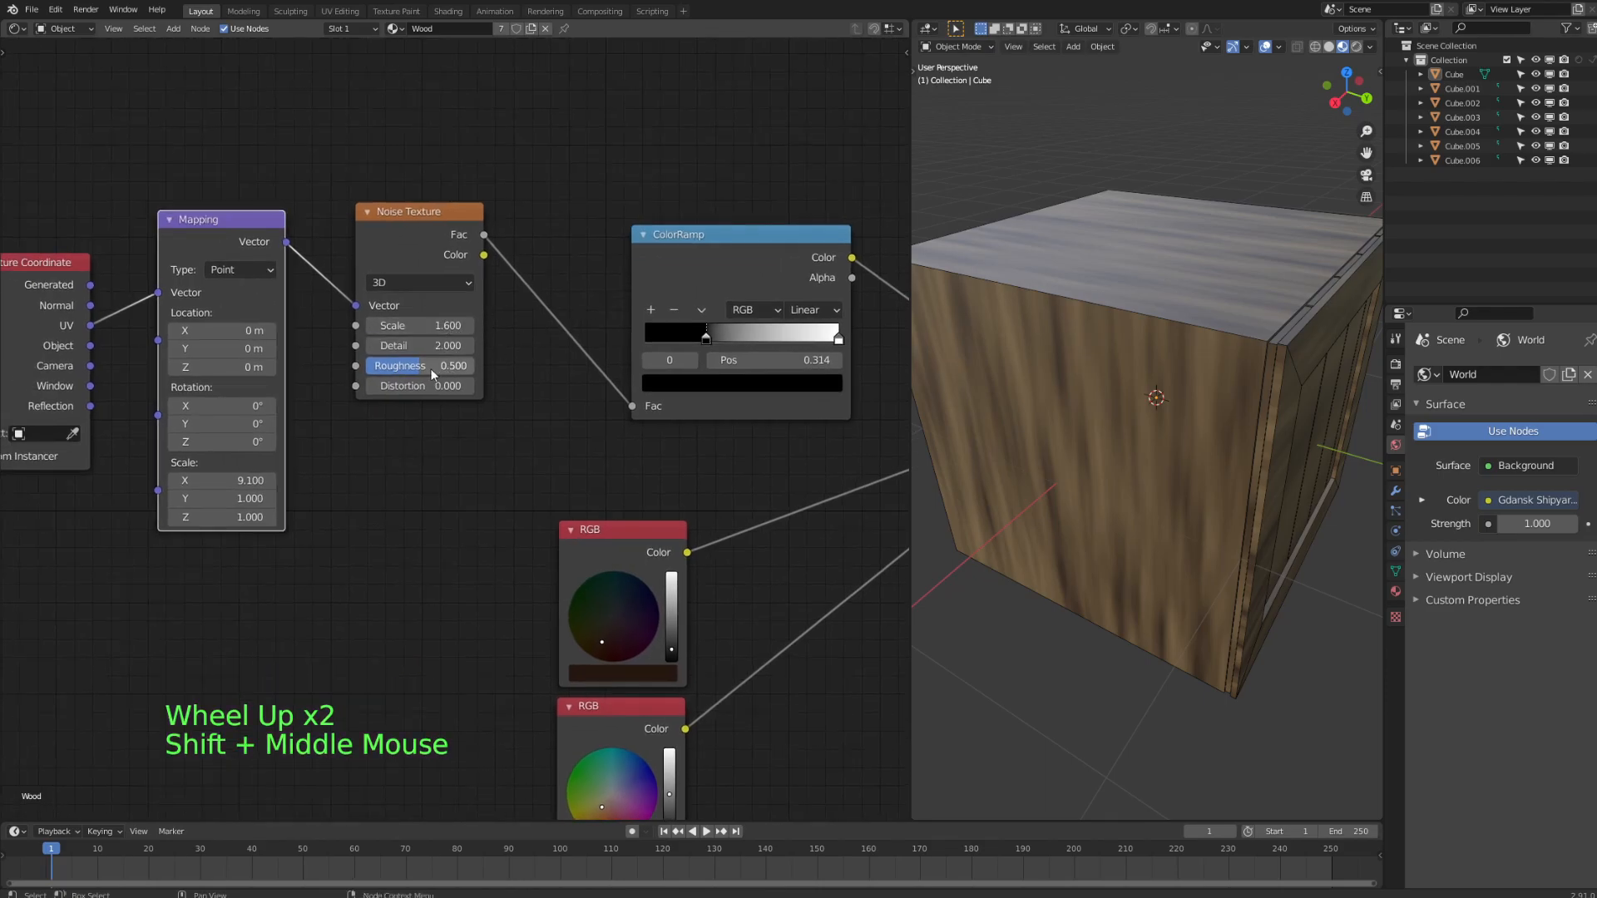
pyautogui.scroll(2, 430, 373)
pyautogui.scroll(2, 1141, 412)
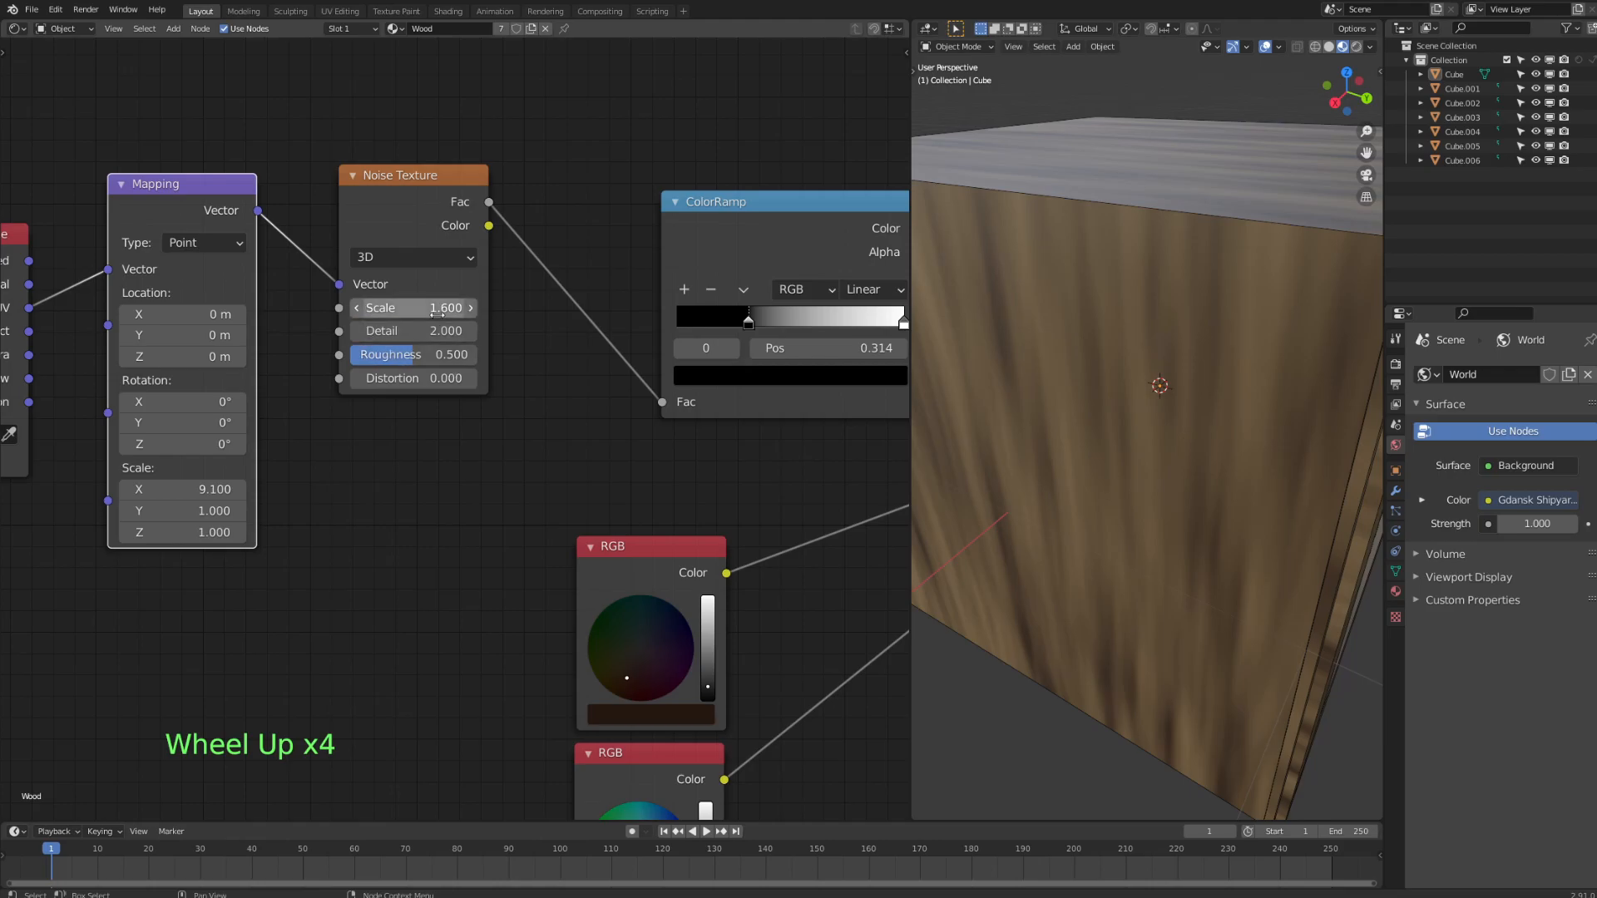
pyautogui.click(471, 309)
pyautogui.click(470, 309)
pyautogui.click(471, 309)
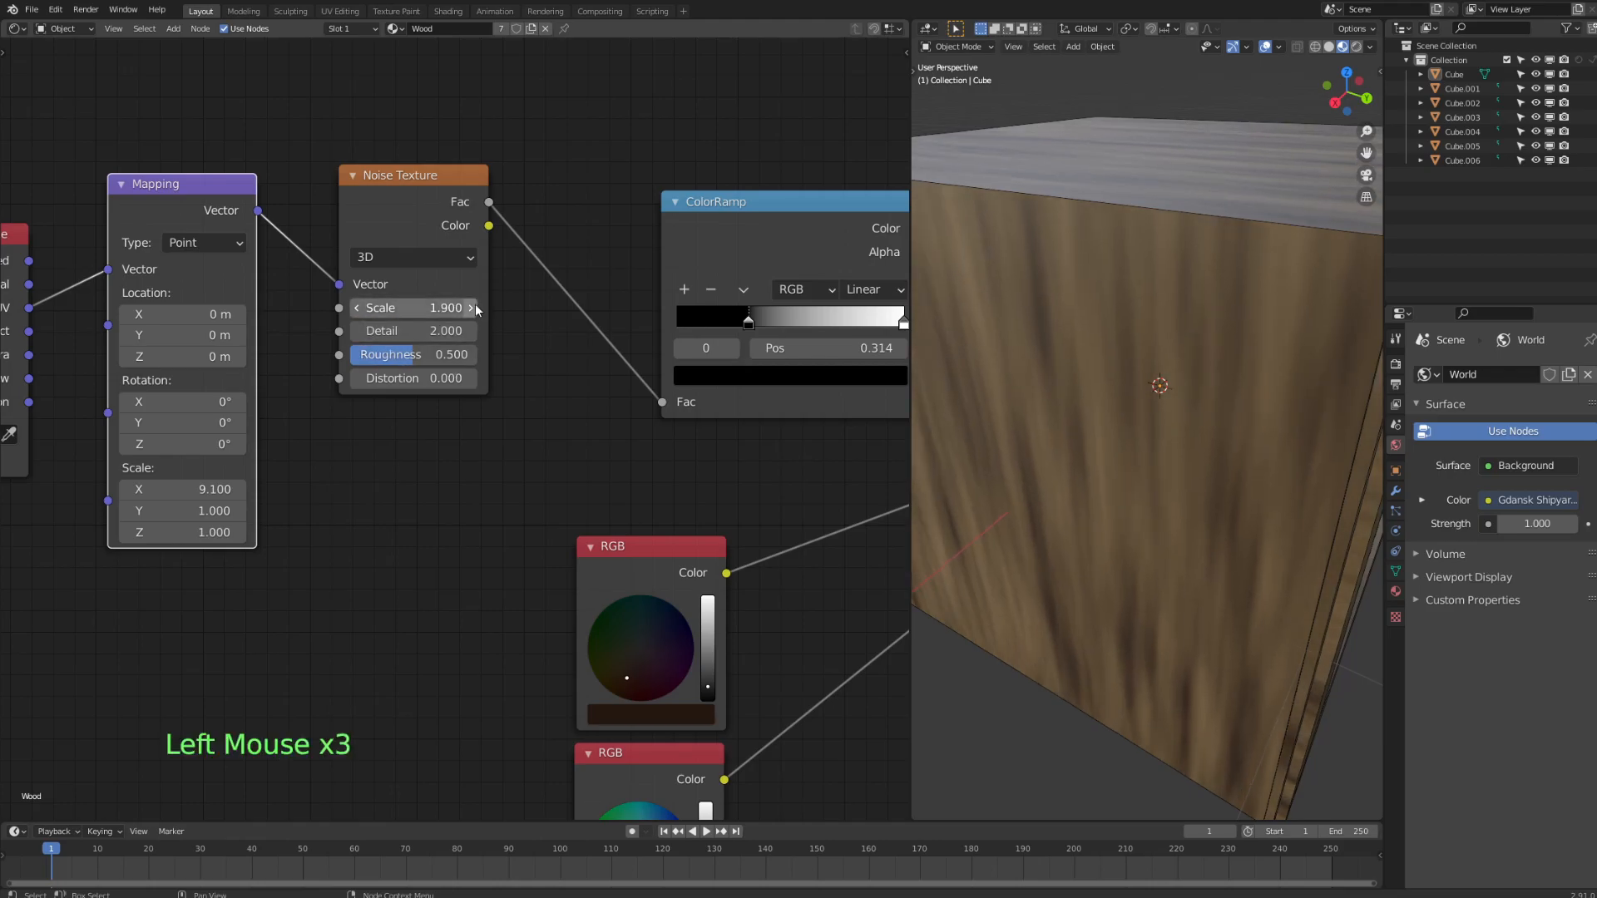
pyautogui.moveTo(424, 324); pyautogui.dragTo(453, 324)
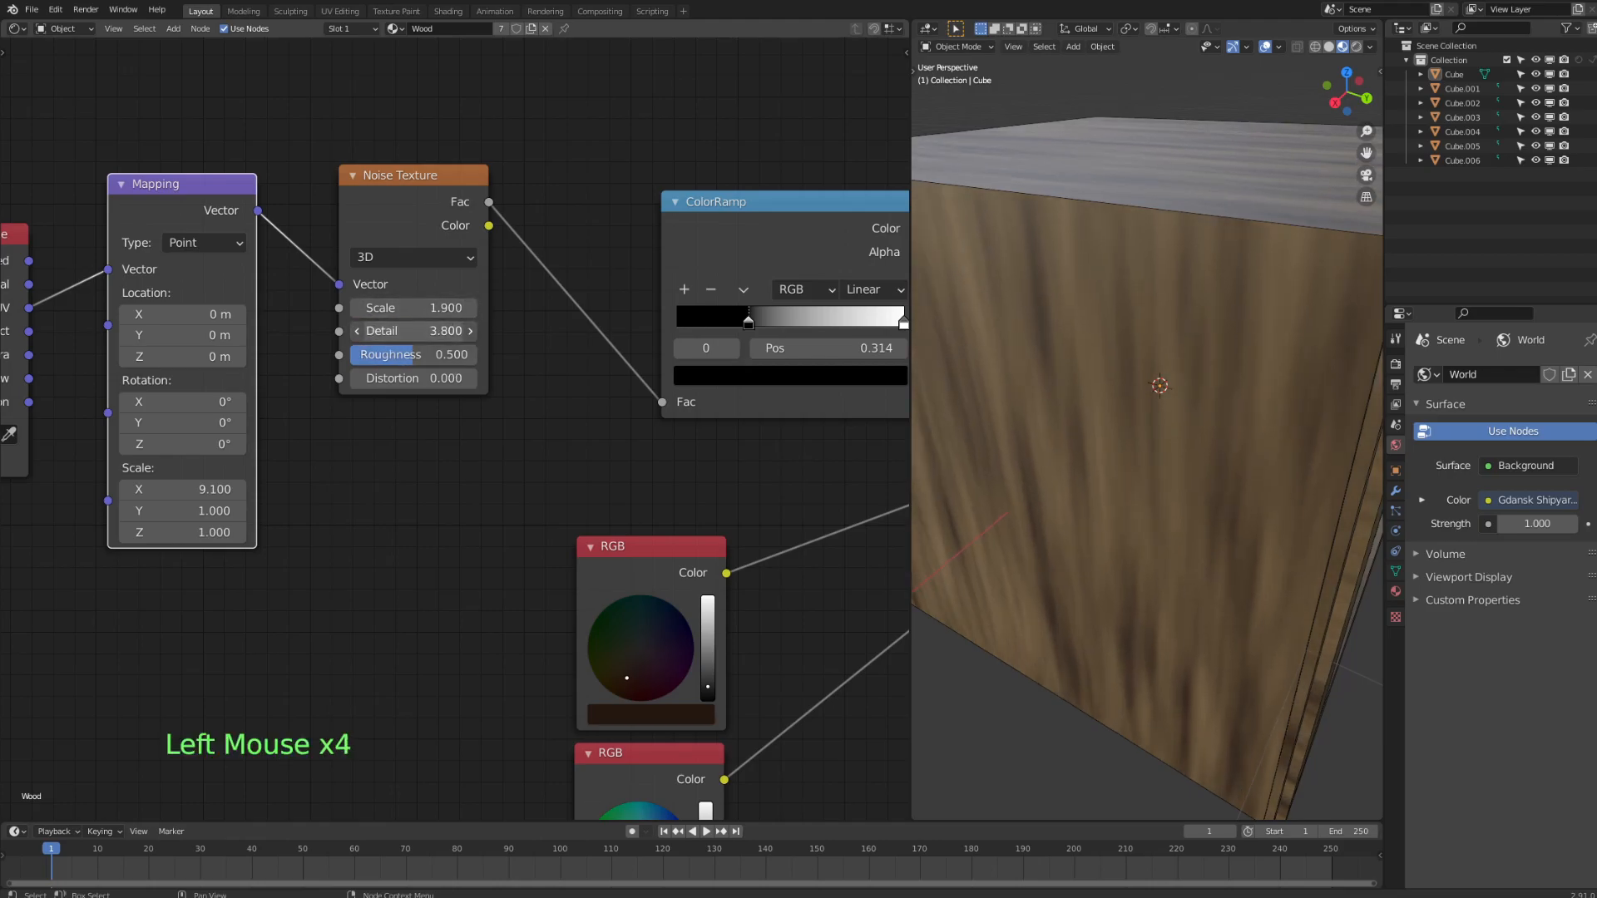
# - Select the crate body, raise the Principled BSDF's Roughness to its maximum and check the wood surface
pyautogui.scroll(2, 1157, 303)
pyautogui.keyDown('shift'); pyautogui.moveTo(1157, 302); pyautogui.dragTo(1080, 281, button='middle'); pyautogui.keyUp('shift')
pyautogui.scroll(1, 1080, 282)
pyautogui.click(1056, 421)
pyautogui.keyDown('shift'); pyautogui.moveTo(832, 348); pyautogui.dragTo(427, 341, button='middle'); pyautogui.keyUp('shift')
pyautogui.keyDown('shift'); pyautogui.moveTo(898, 319); pyautogui.dragTo(732, 311, button='middle'); pyautogui.keyUp('shift')
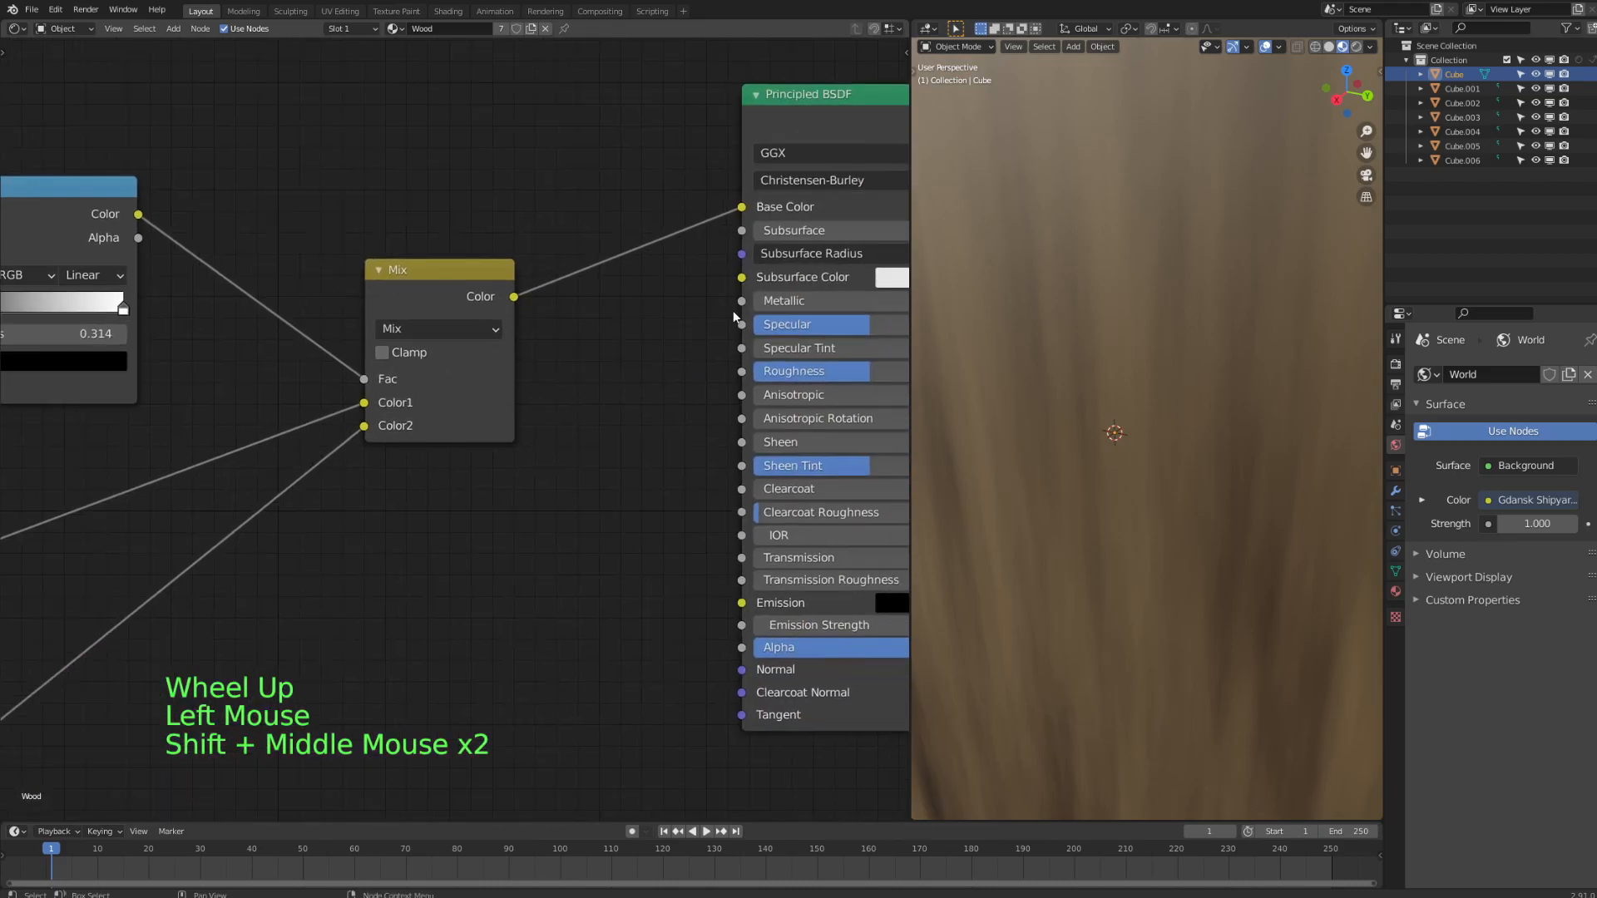
pyautogui.moveTo(831, 371); pyautogui.dragTo(907, 371)
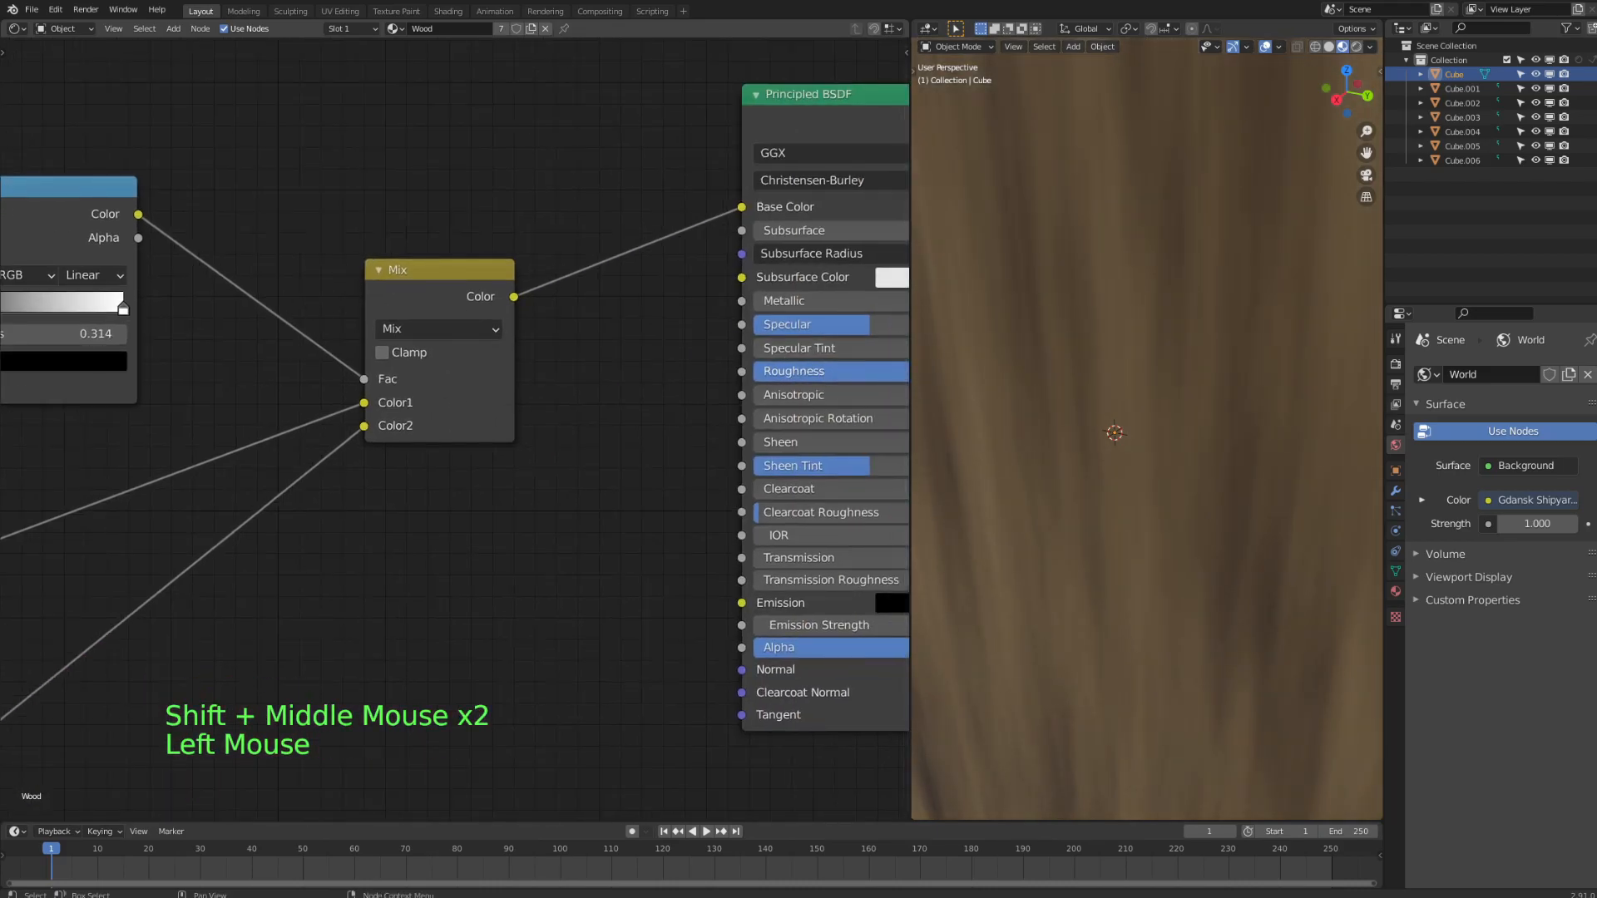
pyautogui.scroll(-3, 1156, 343)
pyautogui.moveTo(1159, 349); pyautogui.dragTo(1110, 328, button='middle')
pyautogui.scroll(2, 1105, 318)
pyautogui.moveTo(1110, 328); pyautogui.dragTo(1063, 333, button='middle')
# - Refine the wood grain in the Noise Texture with Detail 9.700, Roughness 0.700 and Distortion 0.700
pyautogui.keyDown('shift'); pyautogui.moveTo(102, 421); pyautogui.dragTo(367, 421, button='middle'); pyautogui.keyUp('shift')
pyautogui.keyDown('shift'); pyautogui.moveTo(182, 421); pyautogui.dragTo(507, 379, button='middle'); pyautogui.keyUp('shift')
pyautogui.keyDown('shift'); pyautogui.moveTo(262, 405); pyautogui.dragTo(490, 506, button='middle'); pyautogui.keyUp('shift')
pyautogui.moveTo(476, 375); pyautogui.dragTo(356, 375)
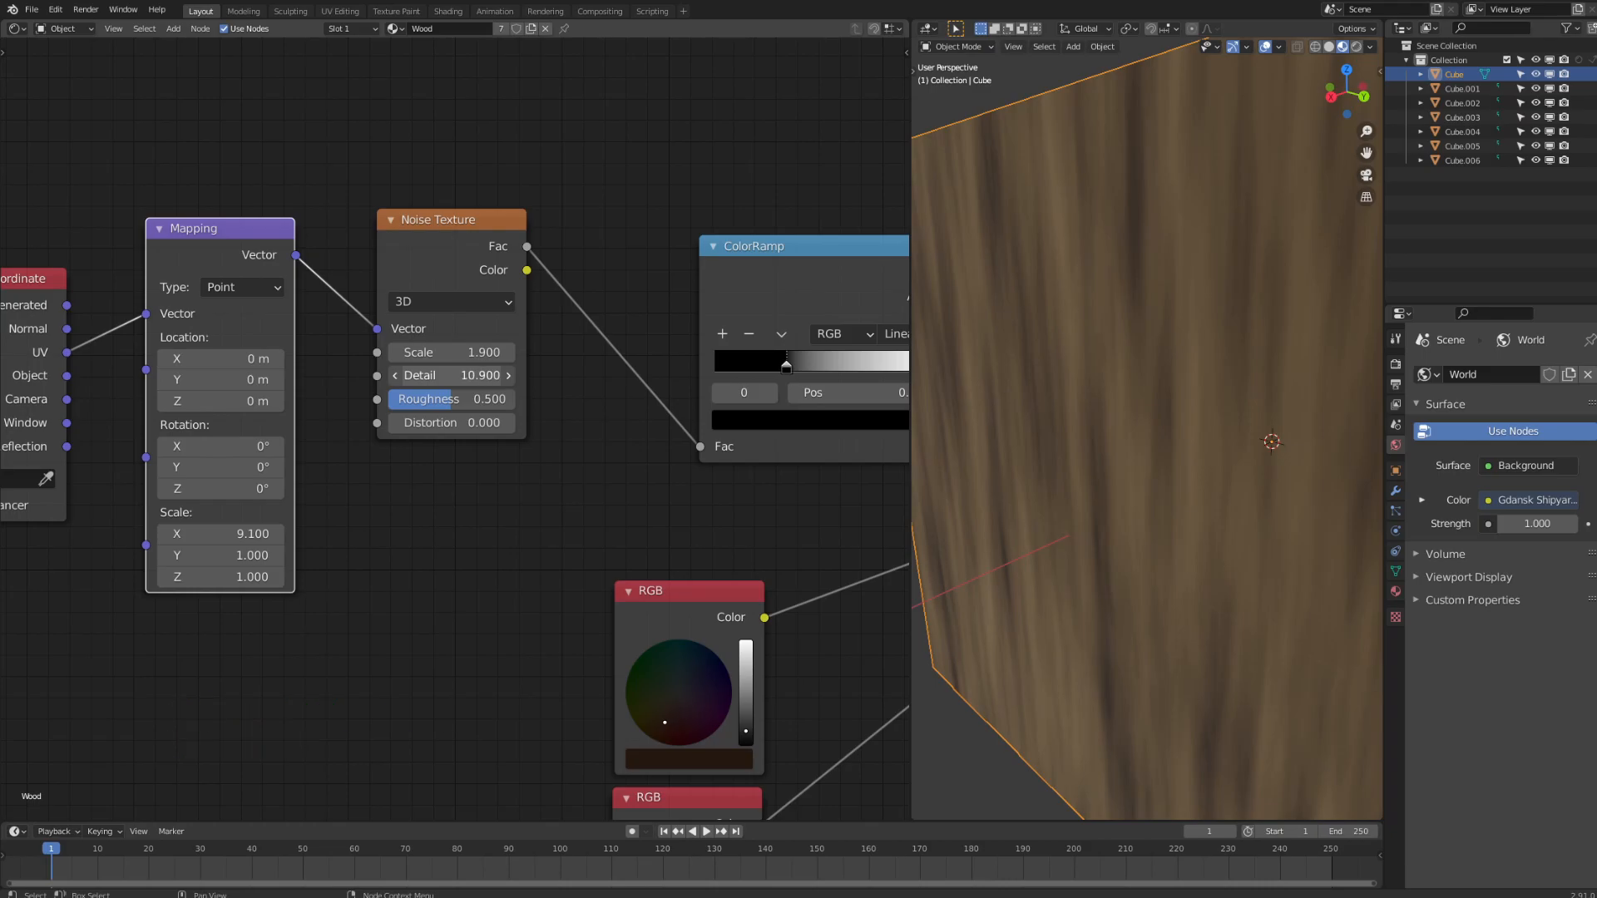
pyautogui.moveTo(446, 406); pyautogui.dragTo(499, 406)
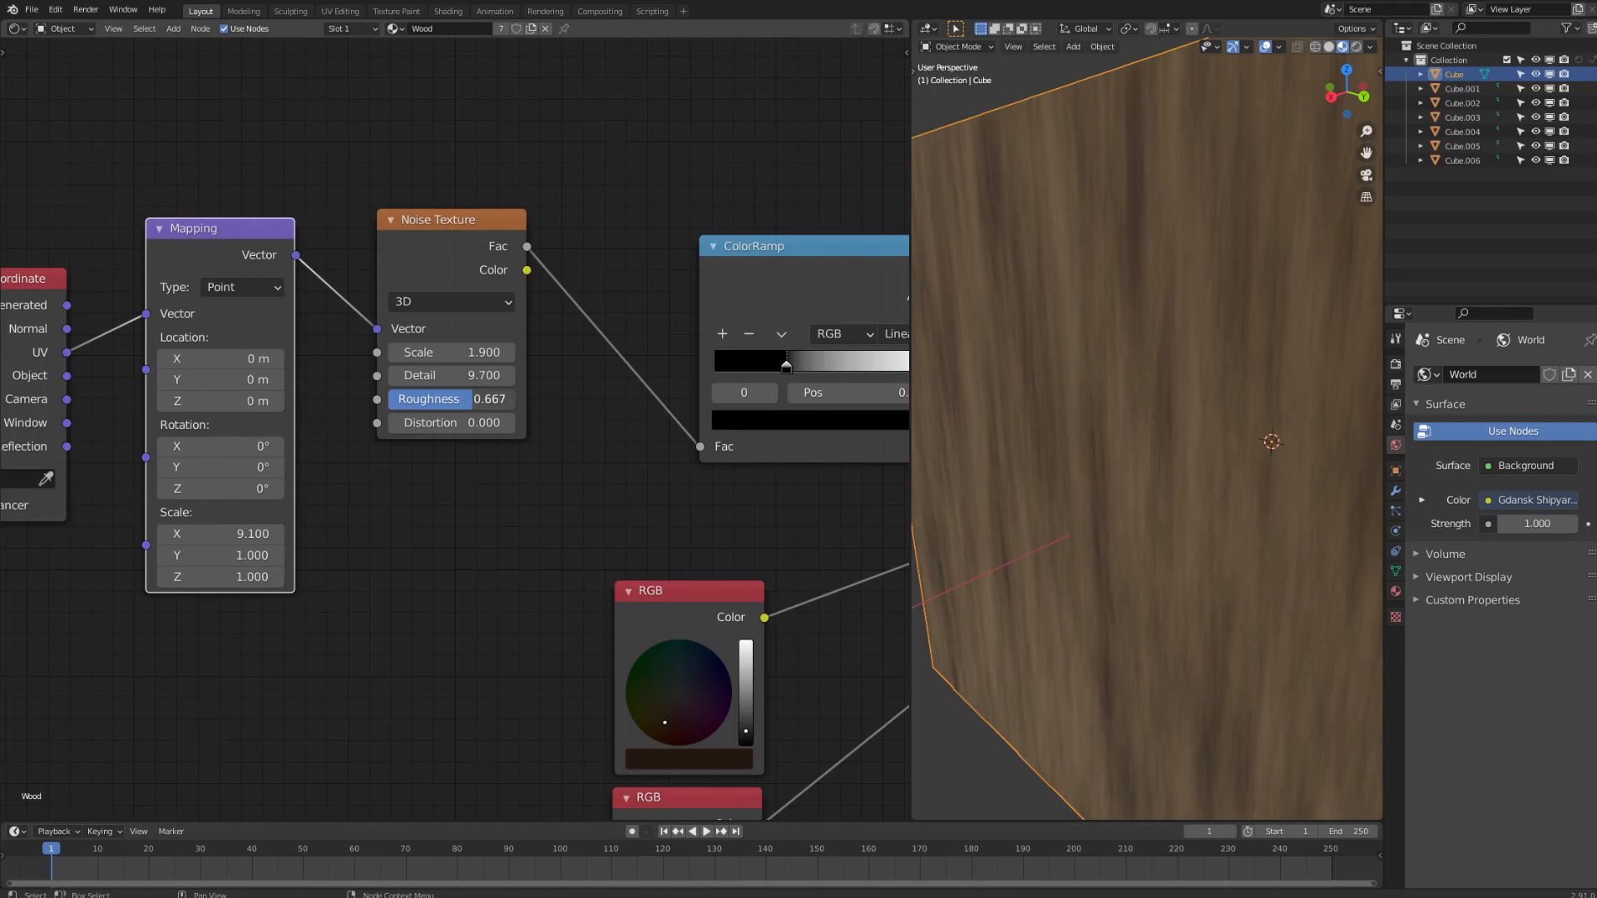
pyautogui.moveTo(1111, 354); pyautogui.dragTo(1135, 293, button='middle')
pyautogui.moveTo(465, 423); pyautogui.dragTo(495, 423)
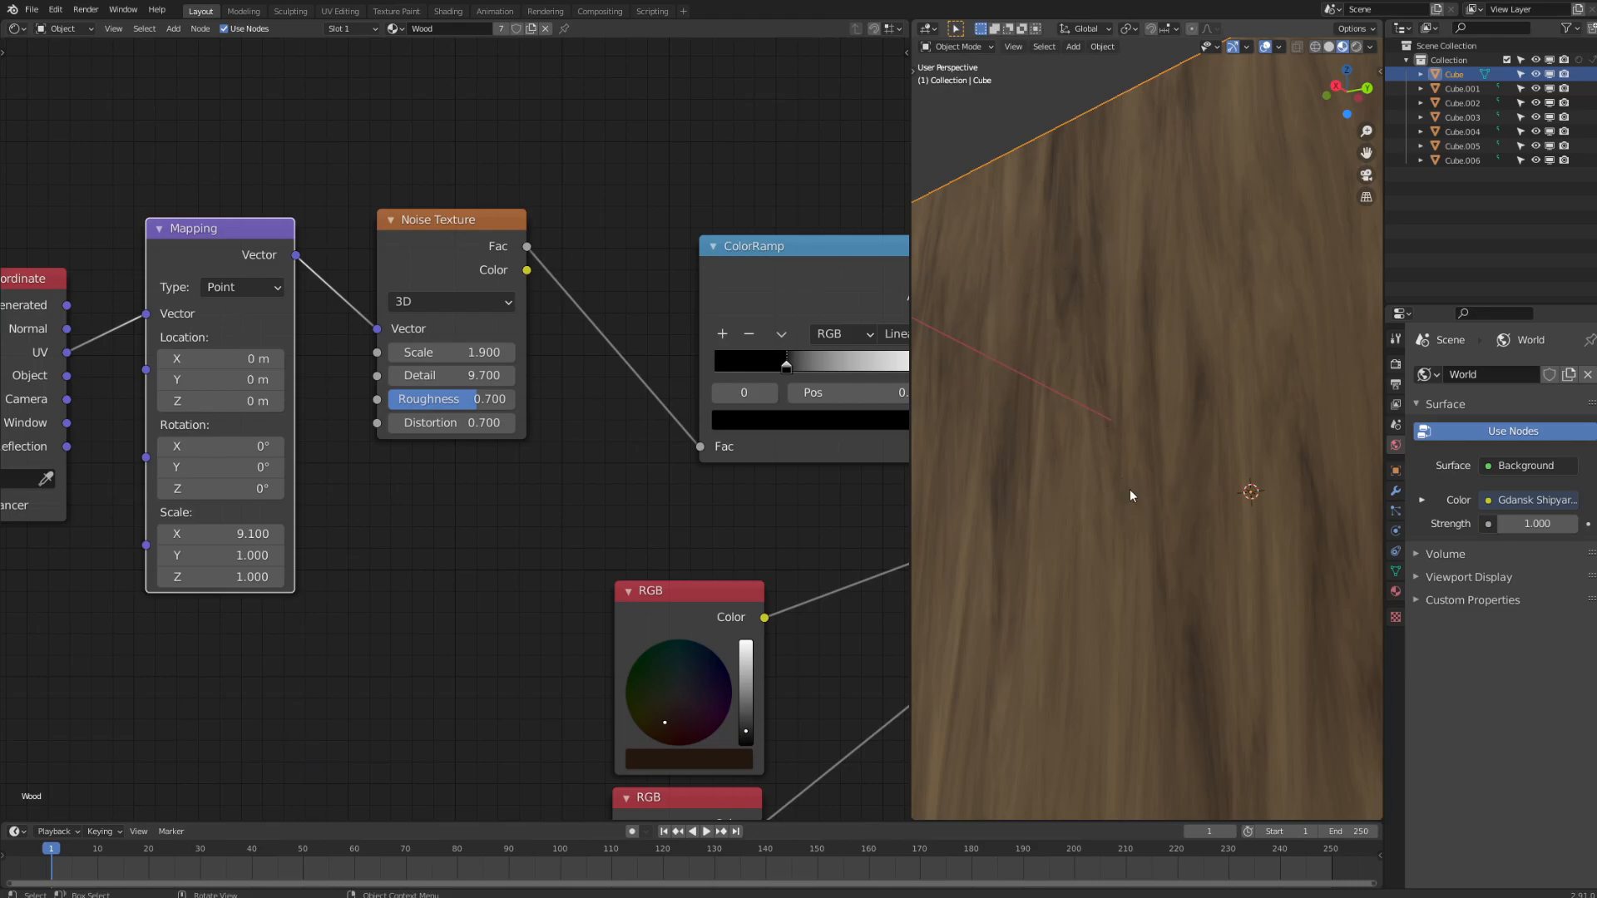
# - Set the Noise Texture's Distortion to 1.500, check the grain on the crate and save the file
pyautogui.click(509, 423)
pyautogui.click(509, 423)
pyautogui.click(509, 423)
pyautogui.click(509, 423)
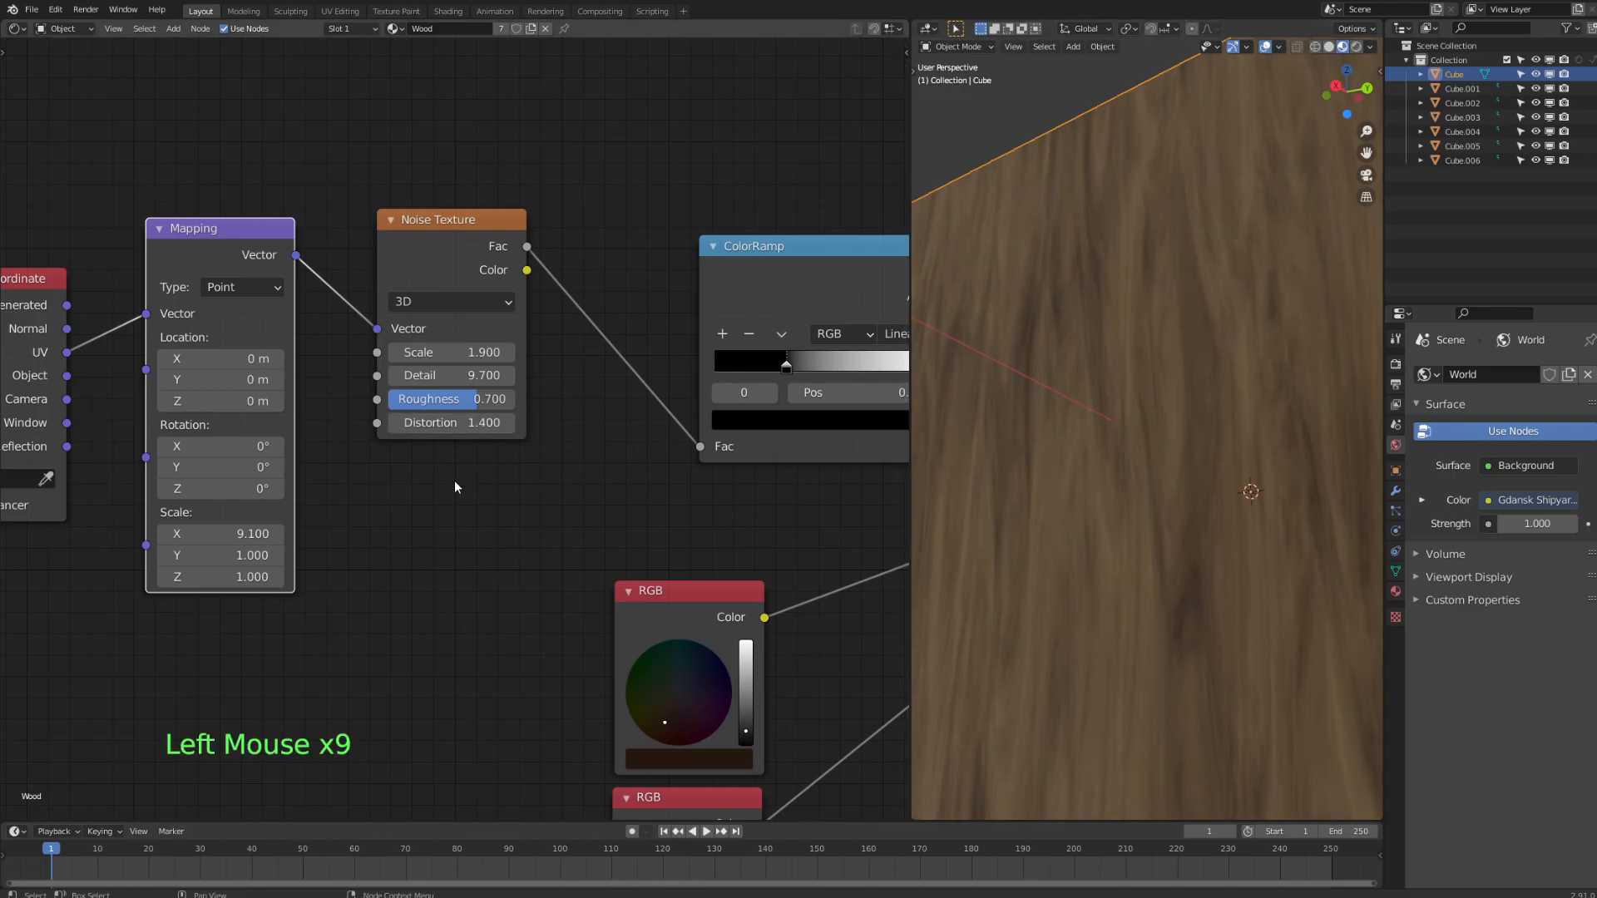
pyautogui.click(509, 422)
pyautogui.scroll(-2, 1015, 411)
pyautogui.moveTo(973, 391); pyautogui.dragTo(1279, 511, button='middle')
pyautogui.scroll(-1, 1015, 411)
pyautogui.scroll(2, 1004, 506)
pyautogui.moveTo(1203, 408); pyautogui.dragTo(1145, 318, button='middle')
pyautogui.keyDown('shift'); pyautogui.moveTo(377, 529); pyautogui.dragTo(522, 499, button='middle'); pyautogui.keyUp('shift')
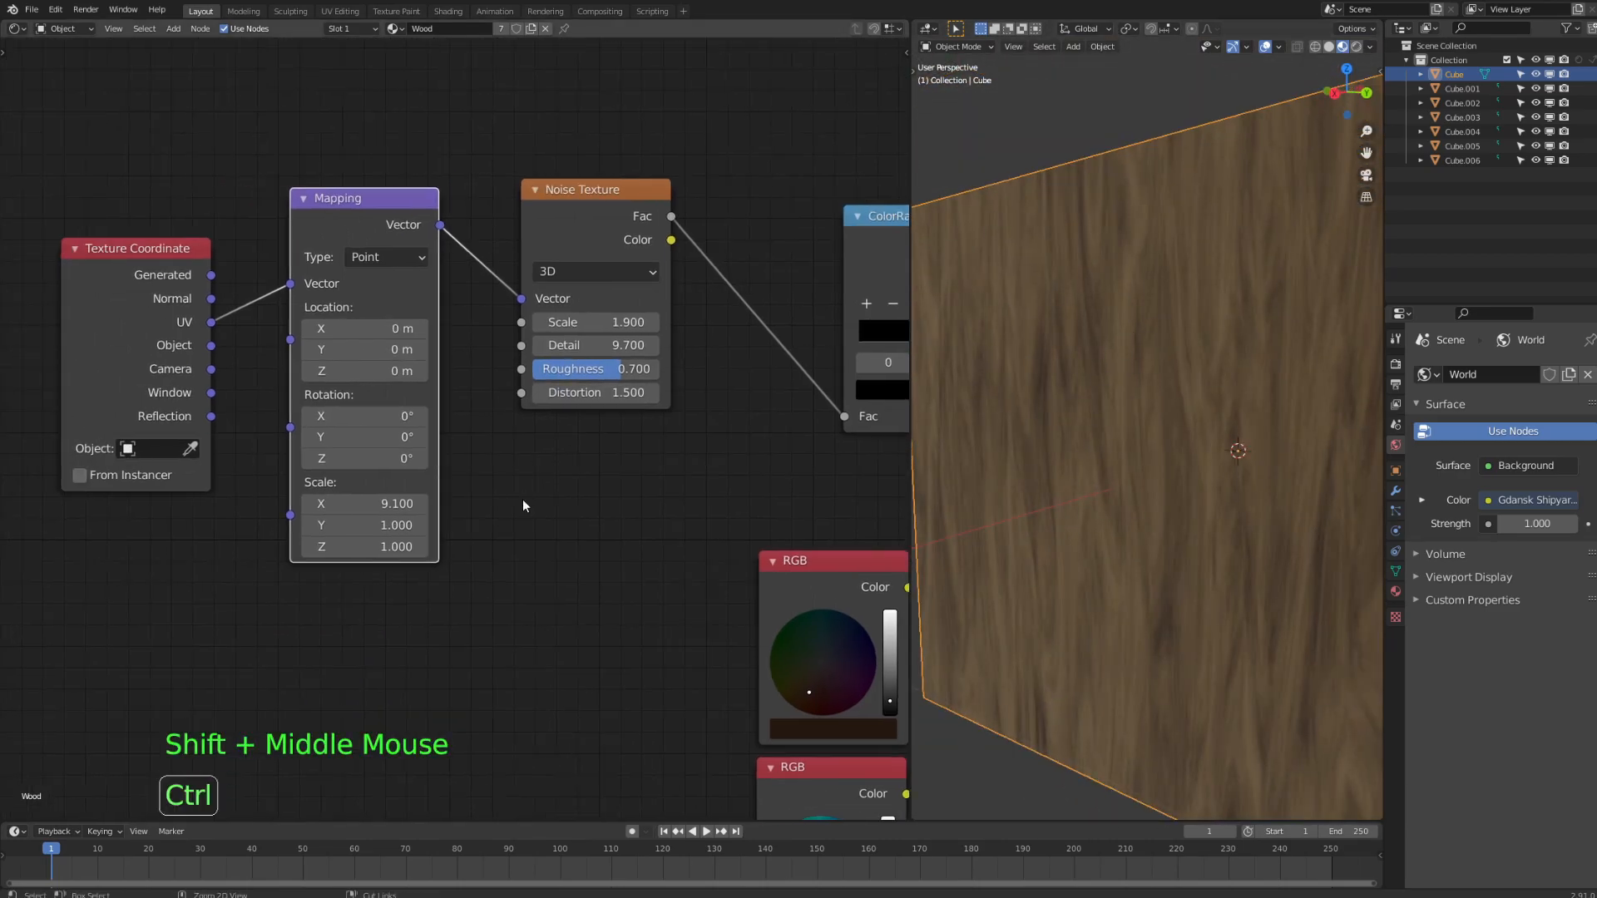
pyautogui.hotkey('ctrl', 's')
# - Review the wood node chain from Texture Coordinate through to Mix, along with the grain on the crate
pyautogui.keyDown('shift'); pyautogui.moveTo(741, 511); pyautogui.dragTo(475, 554, button='middle'); pyautogui.keyUp('shift')
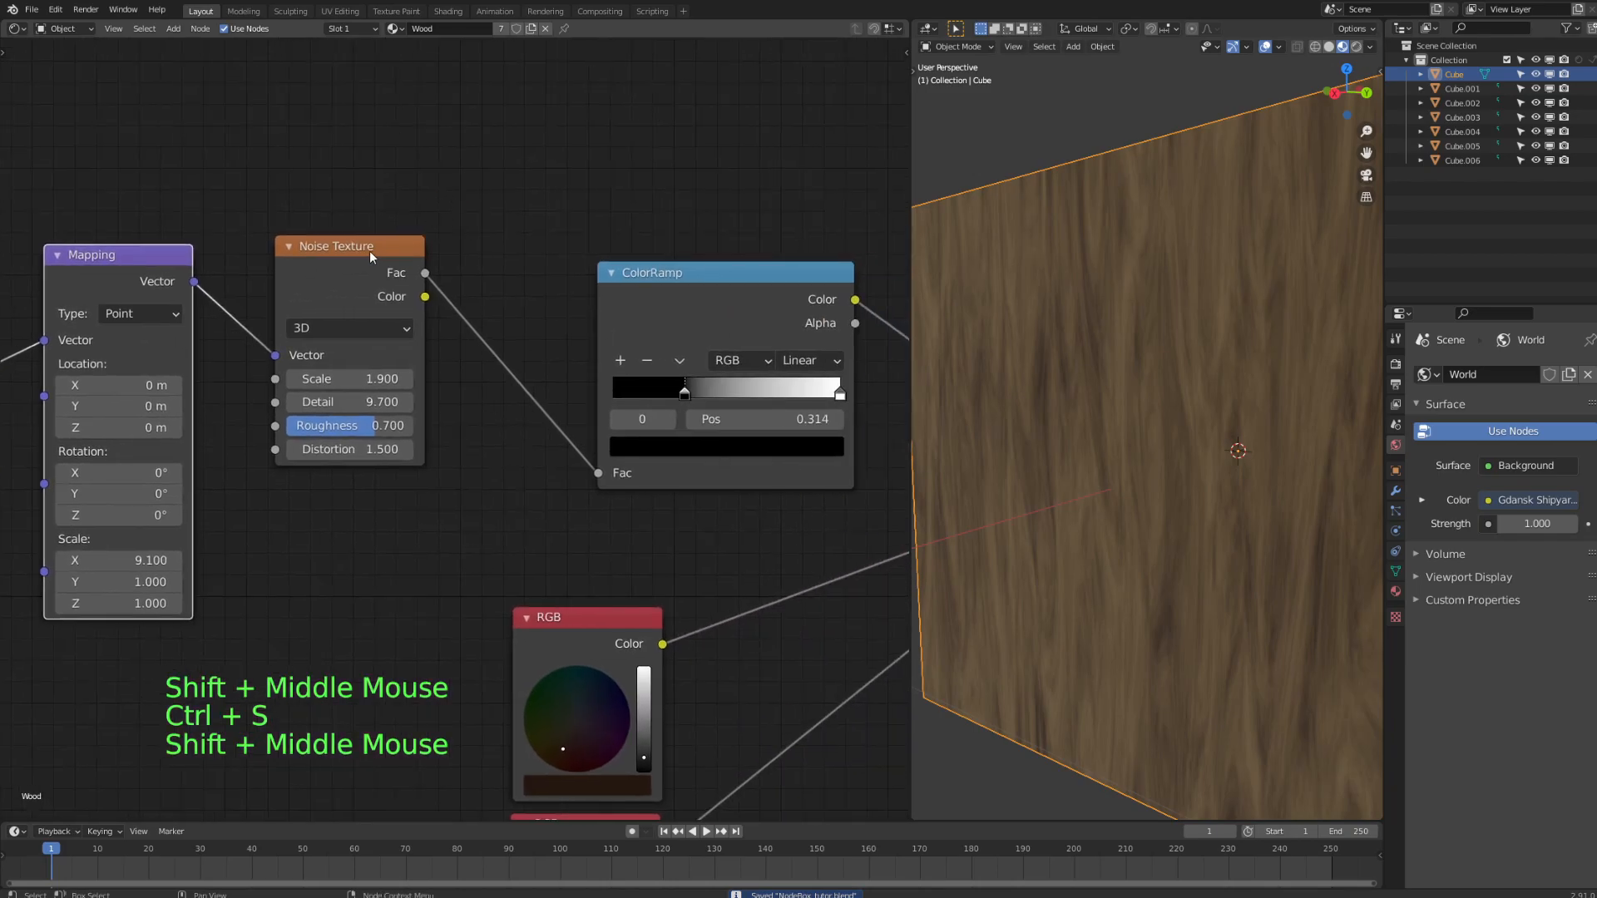
pyautogui.keyDown('shift'); pyautogui.moveTo(369, 251); pyautogui.dragTo(529, 238, button='middle'); pyautogui.keyUp('shift')
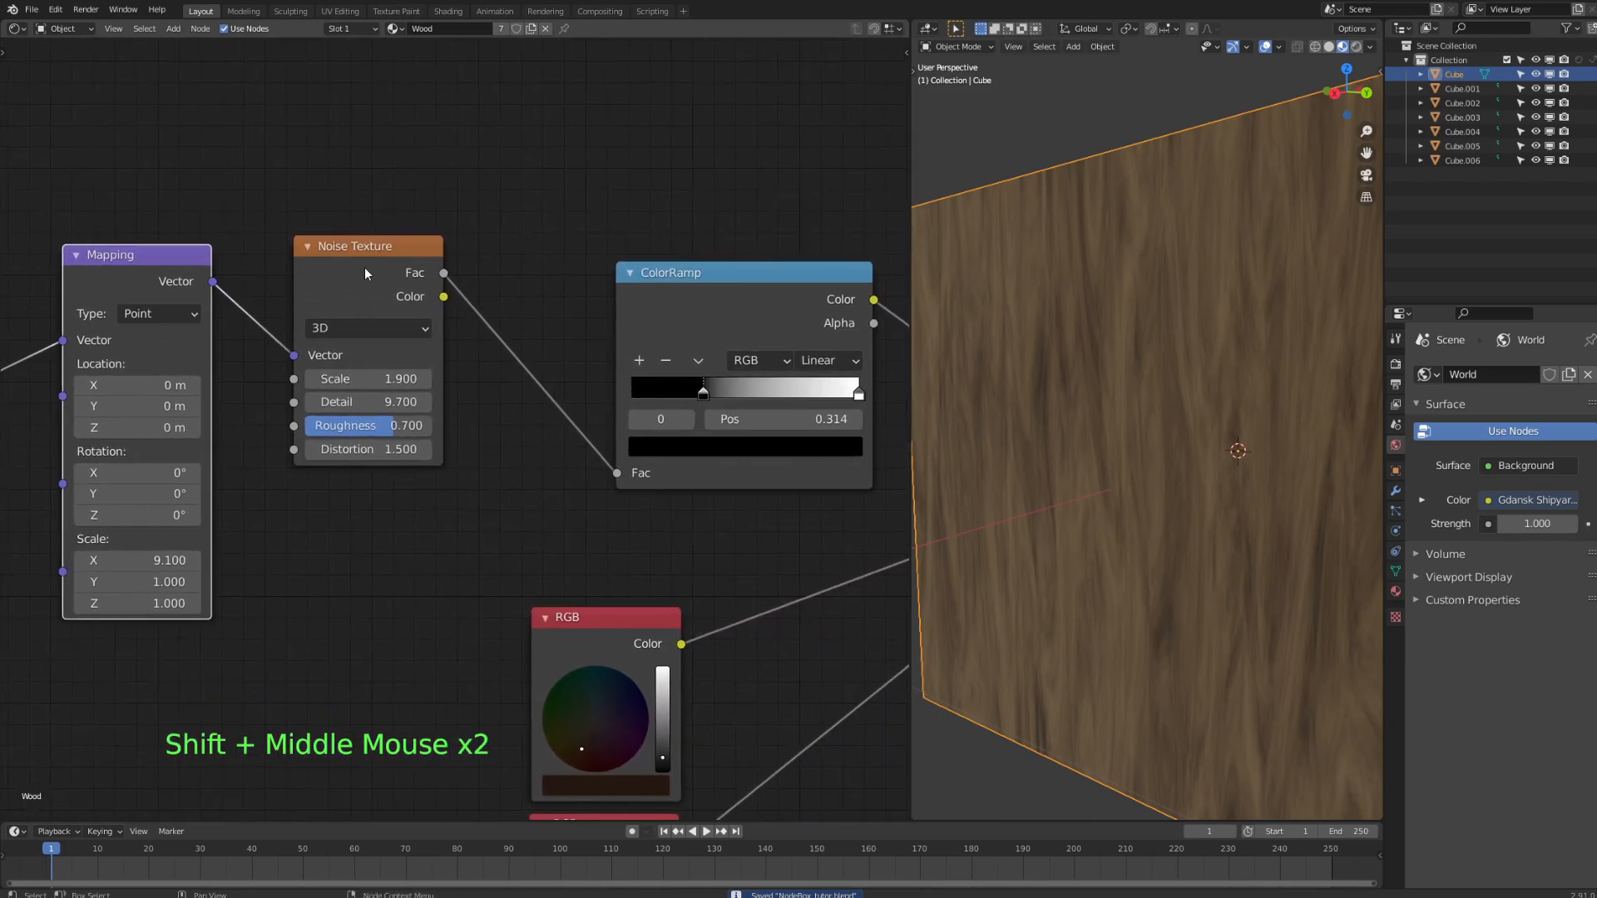
pyautogui.keyDown('shift'); pyautogui.moveTo(364, 267); pyautogui.dragTo(604, 272, button='middle'); pyautogui.keyUp('shift')
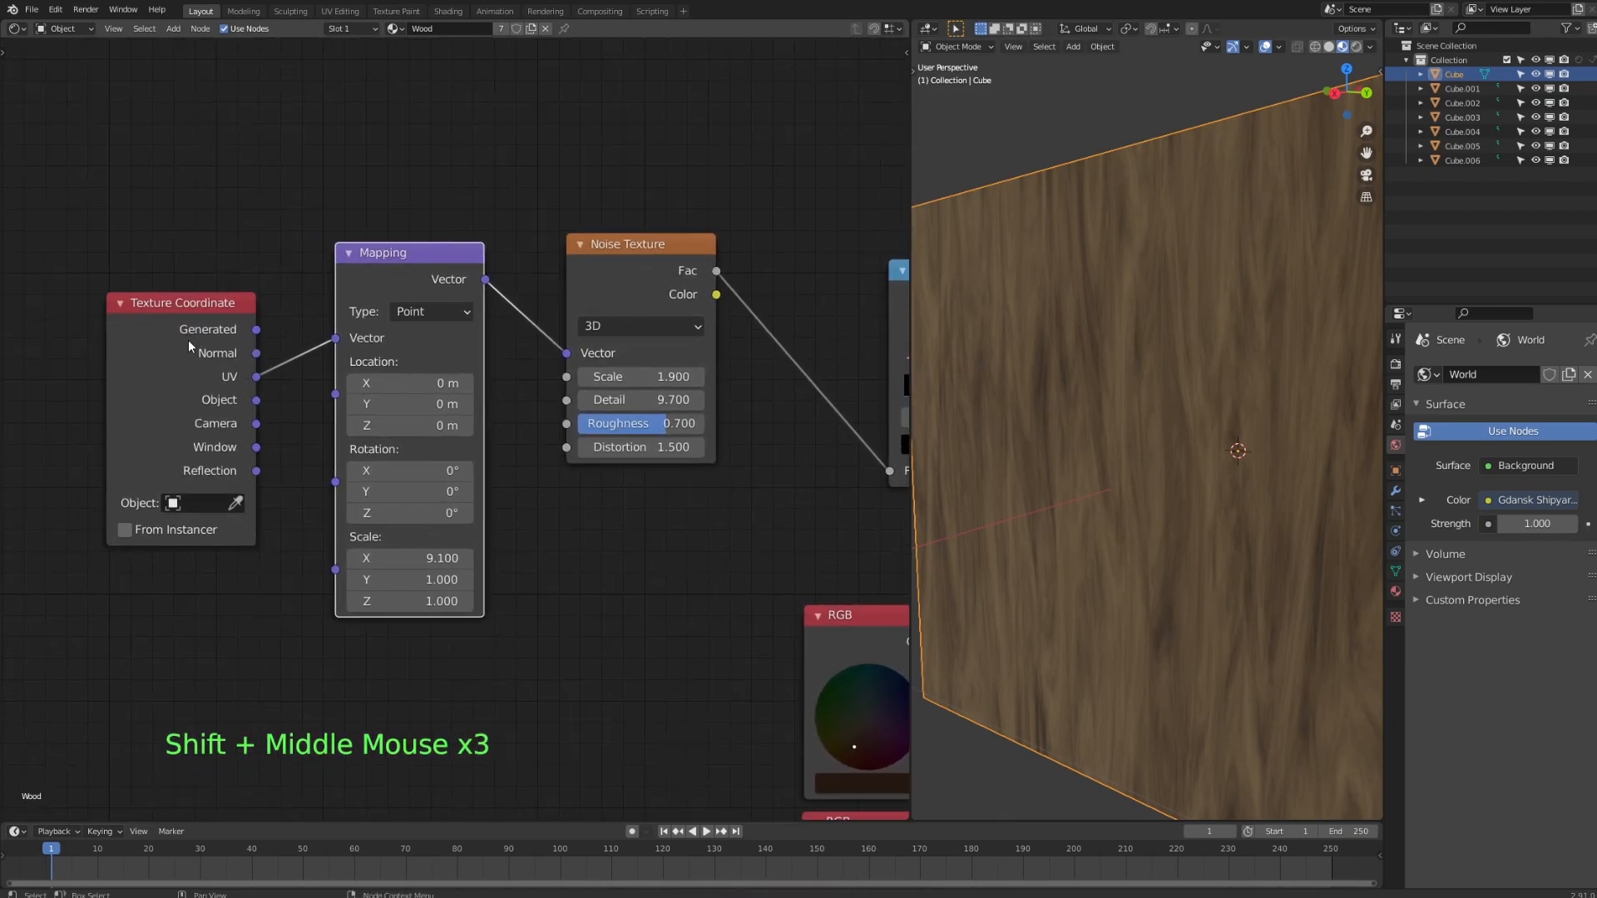
pyautogui.keyDown('shift'); pyautogui.moveTo(519, 386); pyautogui.dragTo(423, 384, button='middle'); pyautogui.keyUp('shift')
pyautogui.scroll(-4, 293, 401)
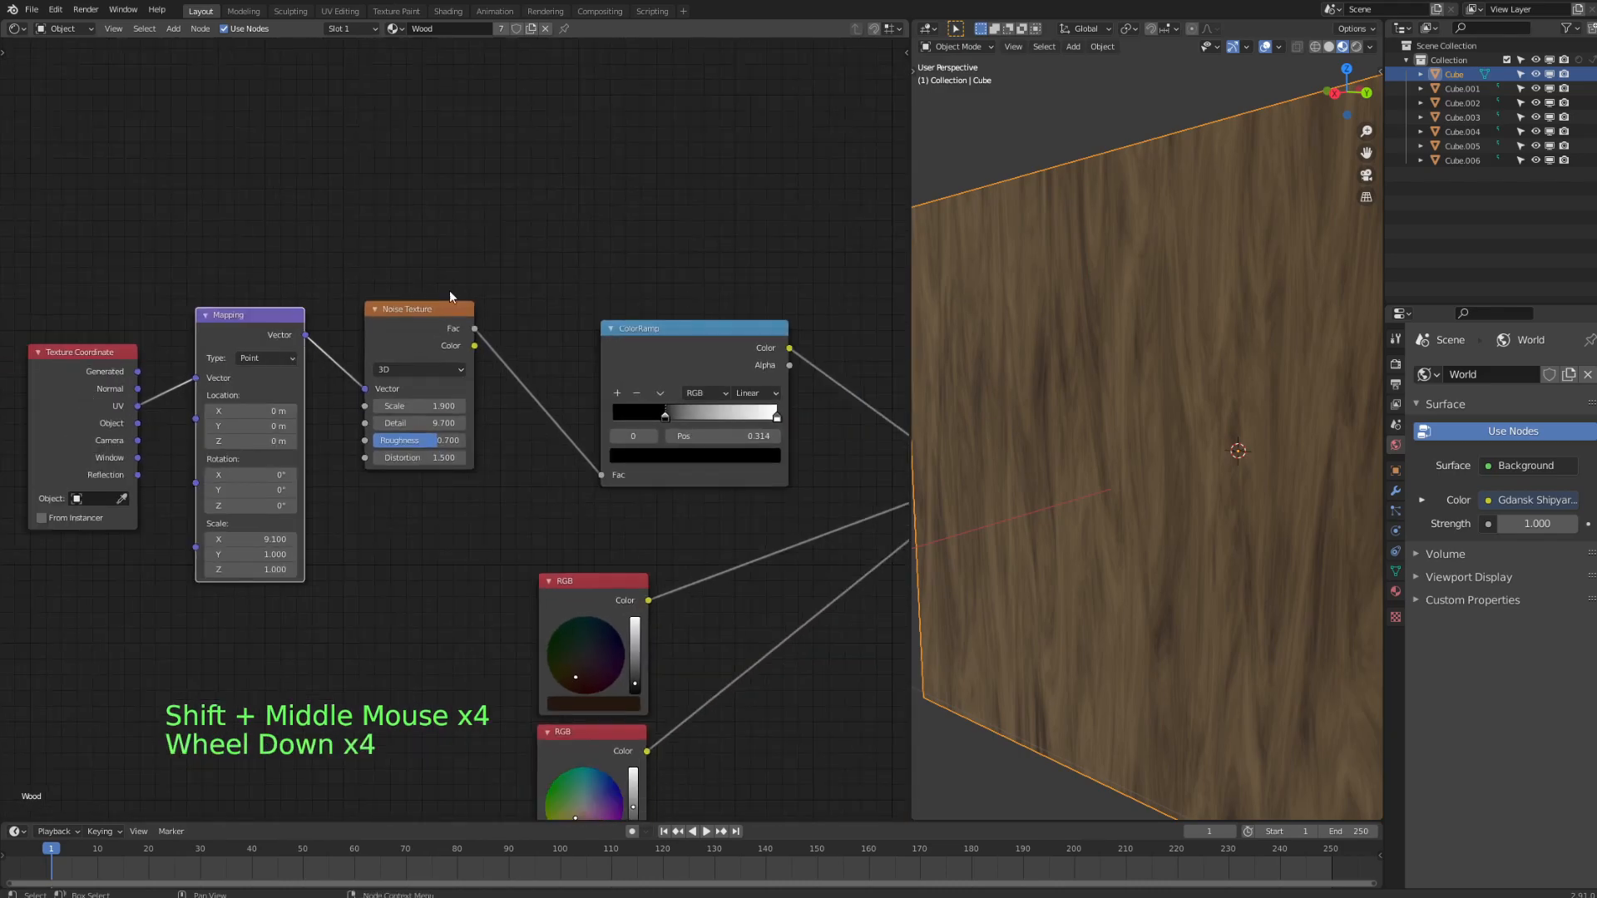
pyautogui.keyDown('shift'); pyautogui.moveTo(407, 283); pyautogui.dragTo(306, 309, button='middle'); pyautogui.keyUp('shift')
pyautogui.keyDown('shift'); pyautogui.moveTo(277, 364); pyautogui.dragTo(92, 236, button='middle'); pyautogui.keyUp('shift')
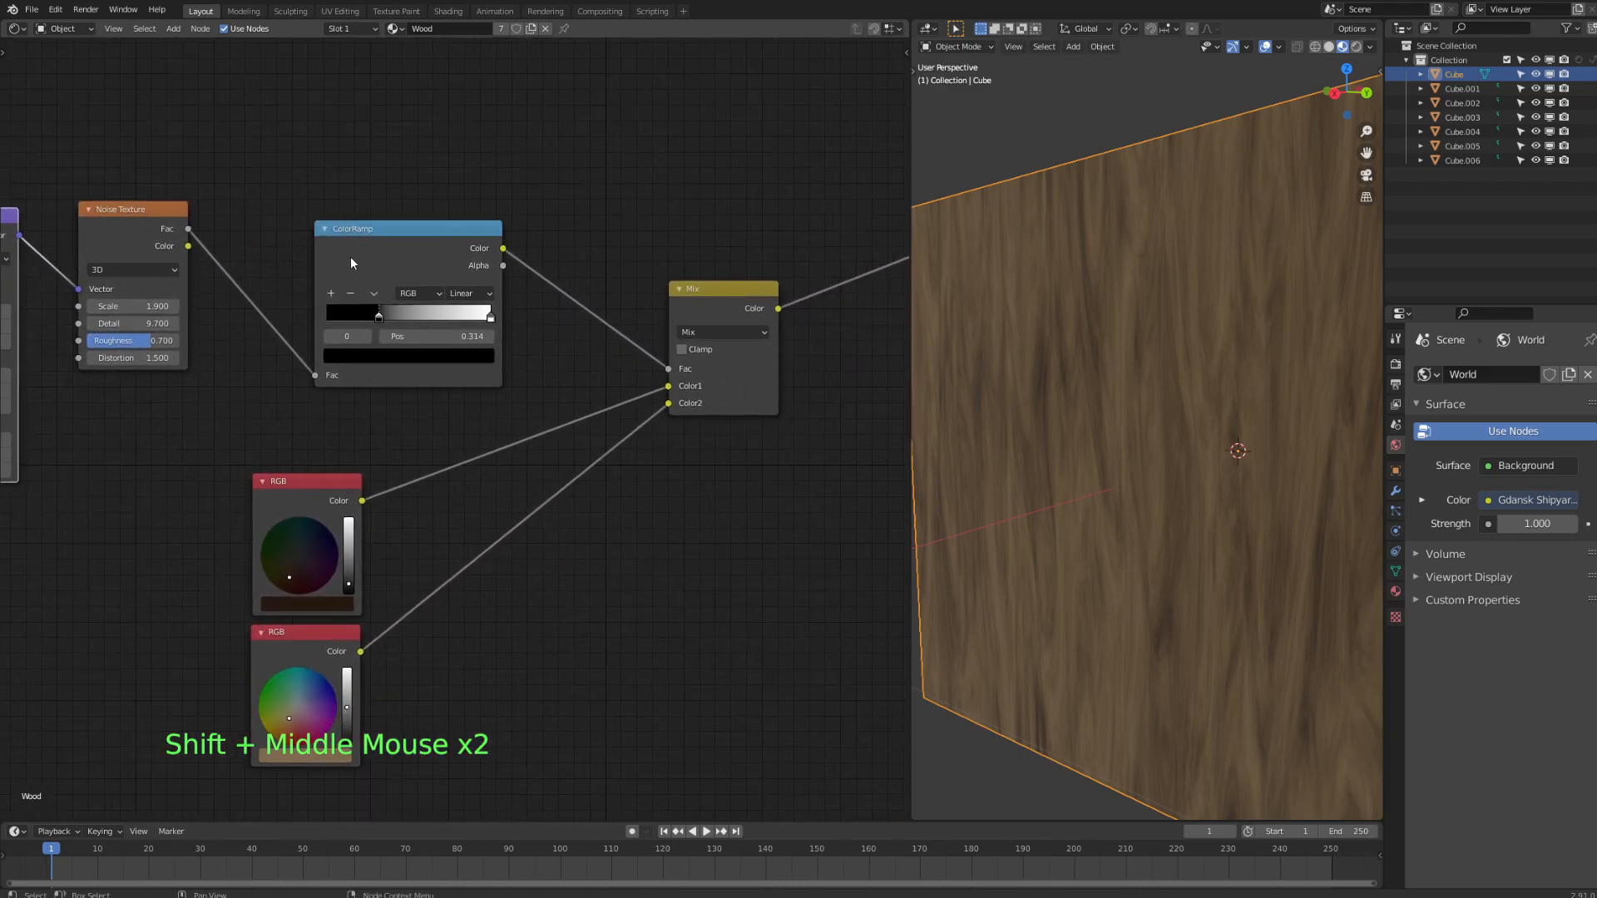
pyautogui.moveTo(1073, 413); pyautogui.dragTo(981, 441, button='middle')
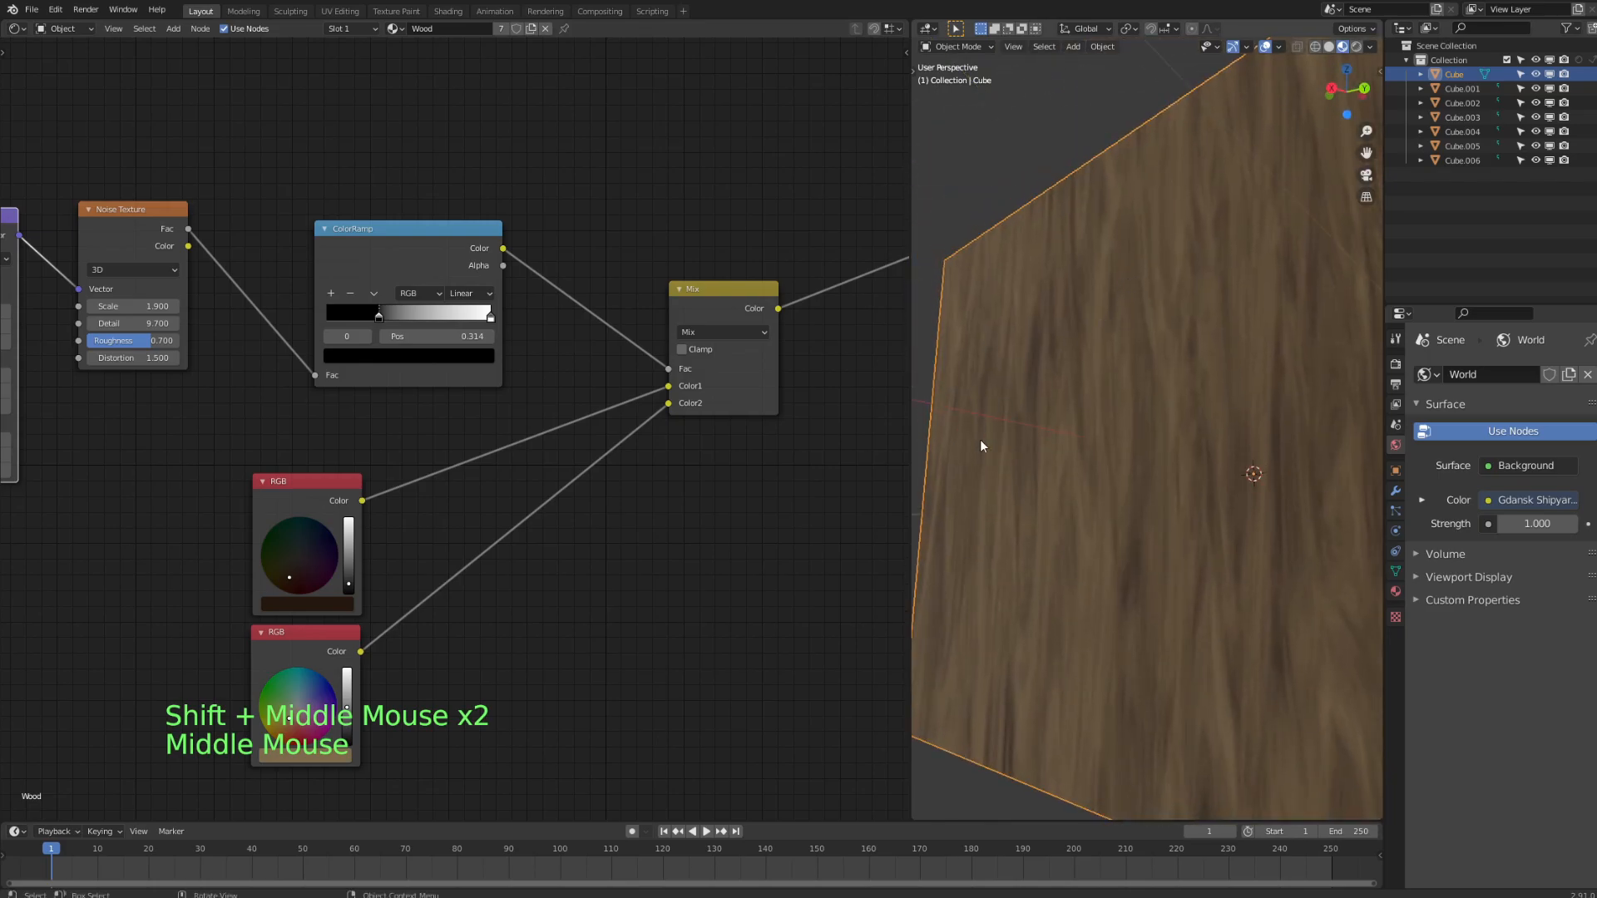
# - Move the Mix node closer to the ColorRamp, check the crate and save the file
pyautogui.moveTo(712, 283); pyautogui.dragTo(616, 238)
pyautogui.scroll(-1, 1176, 346)
pyautogui.moveTo(1176, 346); pyautogui.dragTo(1251, 455, button='middle')
pyautogui.keyDown('shift'); pyautogui.moveTo(701, 484); pyautogui.dragTo(654, 474, button='middle'); pyautogui.keyUp('shift')
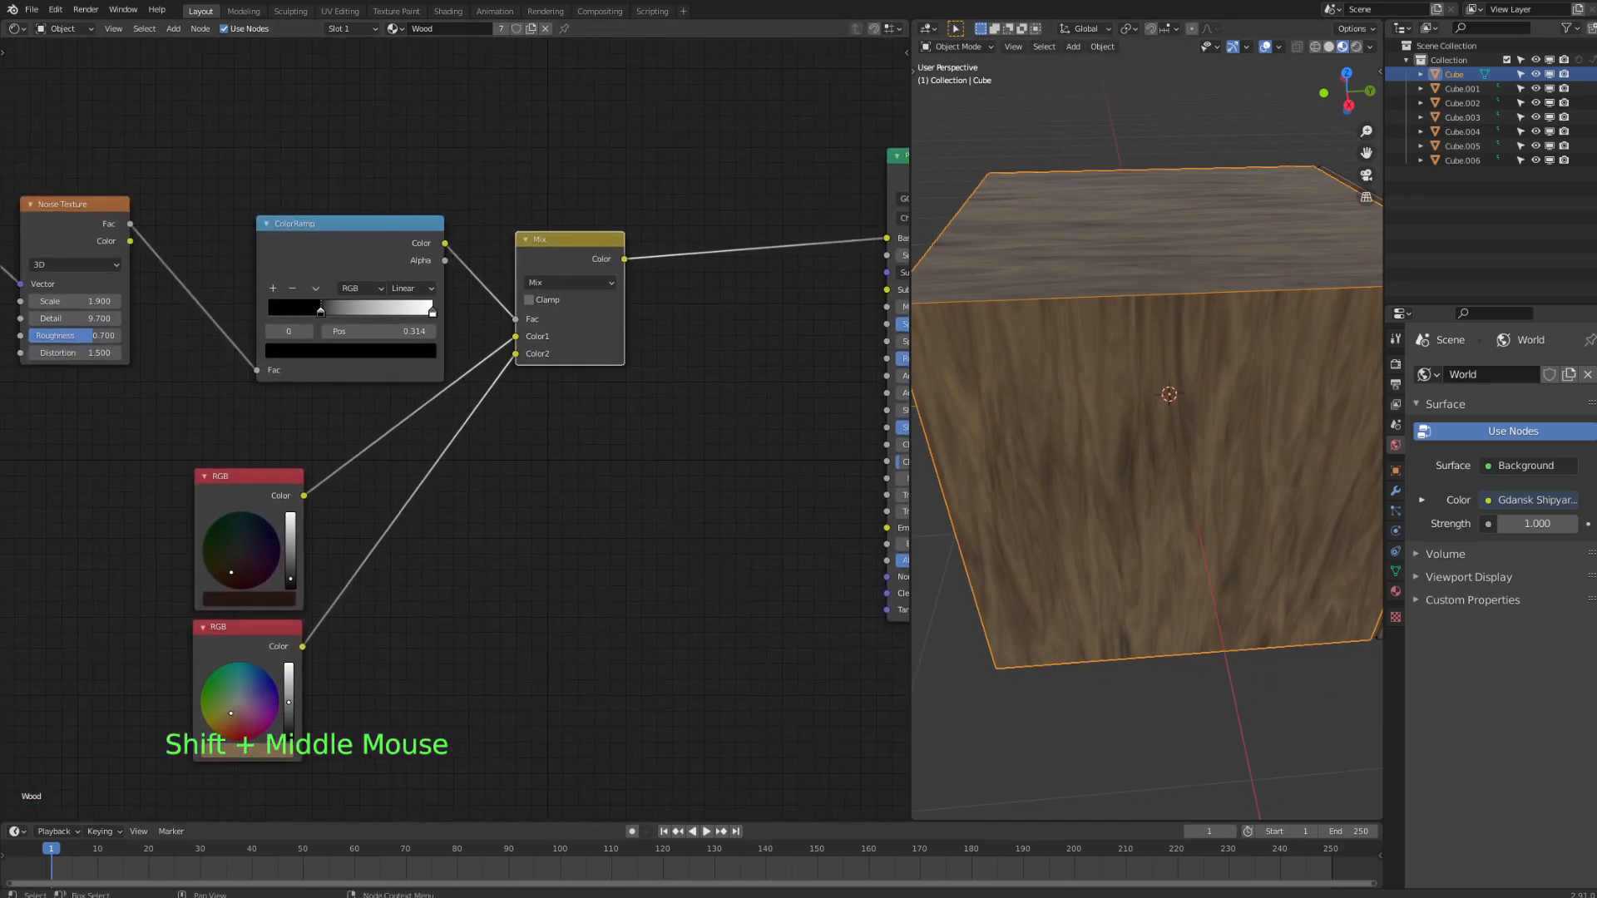
pyautogui.moveTo(1107, 416); pyautogui.dragTo(1212, 400, button='middle')
pyautogui.hotkey('ctrl', 's')
# - Preview the crate in rendered shading, return to material preview and save the file
pyautogui.moveTo(1212, 399); pyautogui.dragTo(1364, 30, button='middle')
pyautogui.scroll(-3, 1054, 446)
pyautogui.scroll(1, 1055, 449)
pyautogui.click(1355, 48)
pyautogui.moveTo(1165, 391); pyautogui.dragTo(1264, 391, button='middle')
pyautogui.scroll(1, 1264, 391)
pyautogui.click(1342, 47)
pyautogui.keyDown('shift'); pyautogui.moveTo(1290, 316); pyautogui.dragTo(1140, 426, button='middle'); pyautogui.keyUp('shift')
pyautogui.scroll(2, 1136, 397)
pyautogui.hotkey('ctrl', 's')
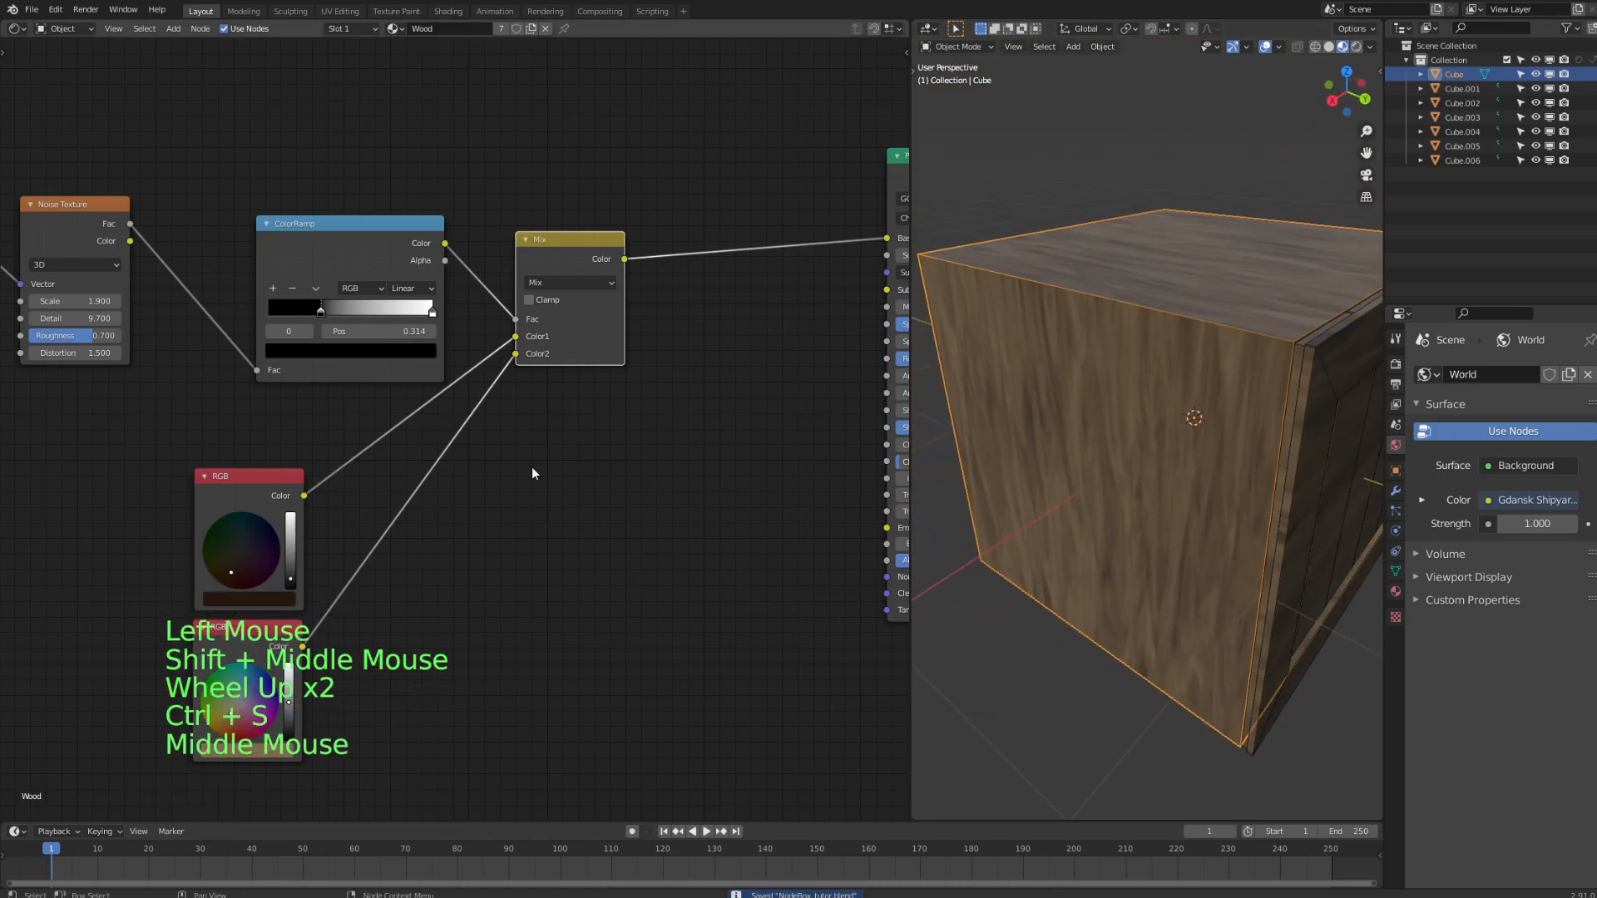
# - Collapse both RGB nodes and stack them closely together below the ColorRamp
pyautogui.moveTo(624, 432); pyautogui.dragTo(557, 450, button='middle')
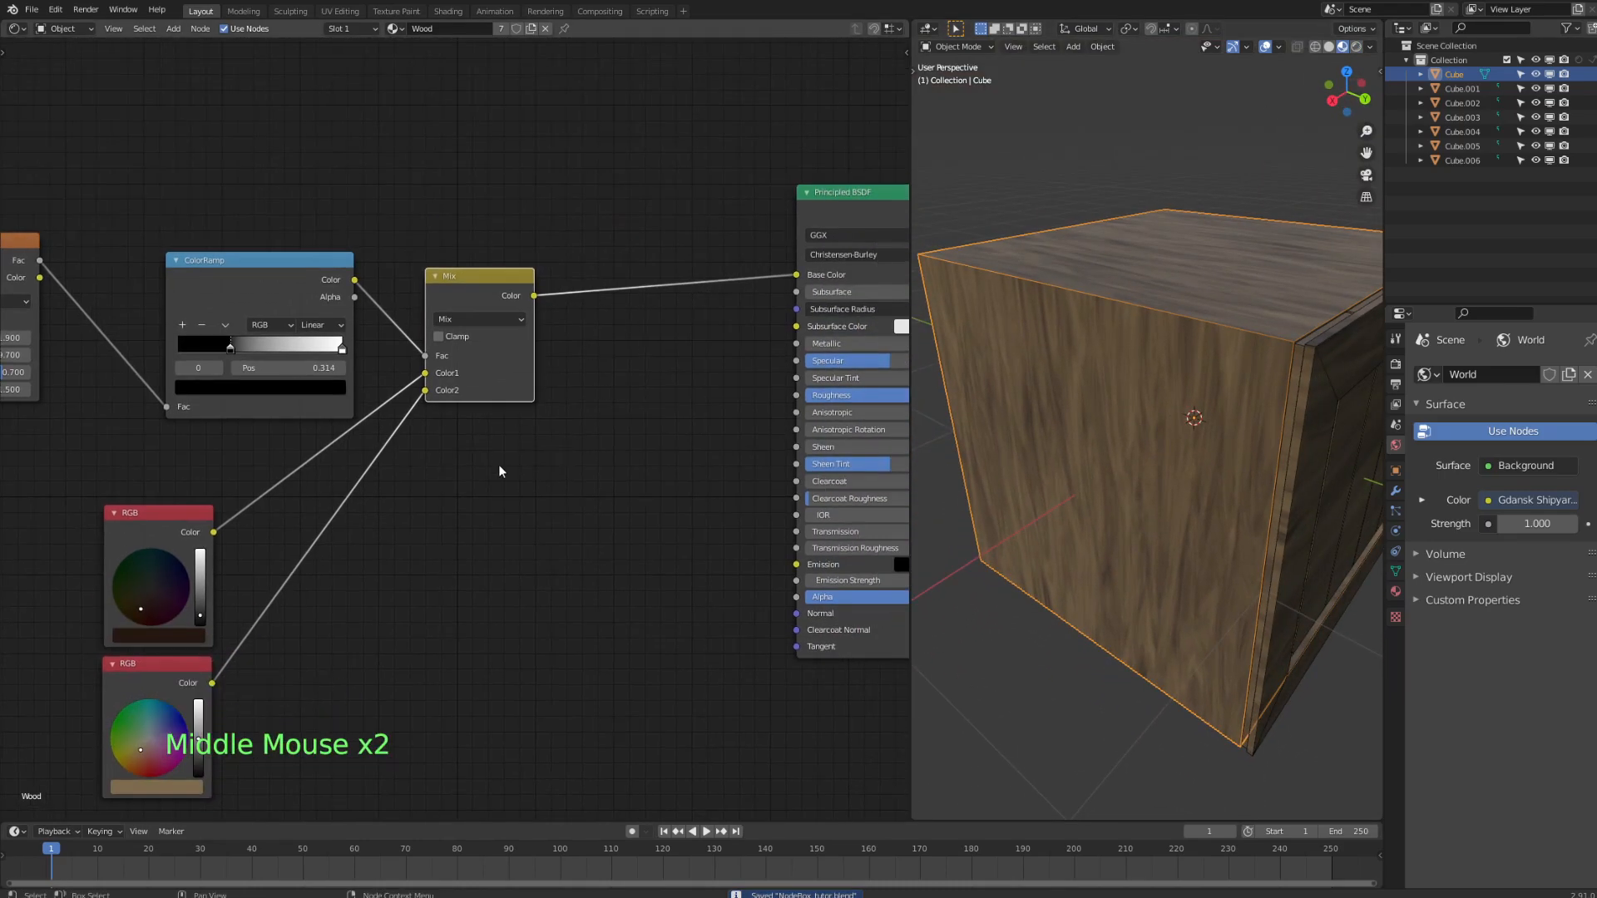
pyautogui.keyDown('shift'); pyautogui.moveTo(487, 564); pyautogui.dragTo(572, 521, button='middle'); pyautogui.keyUp('shift')
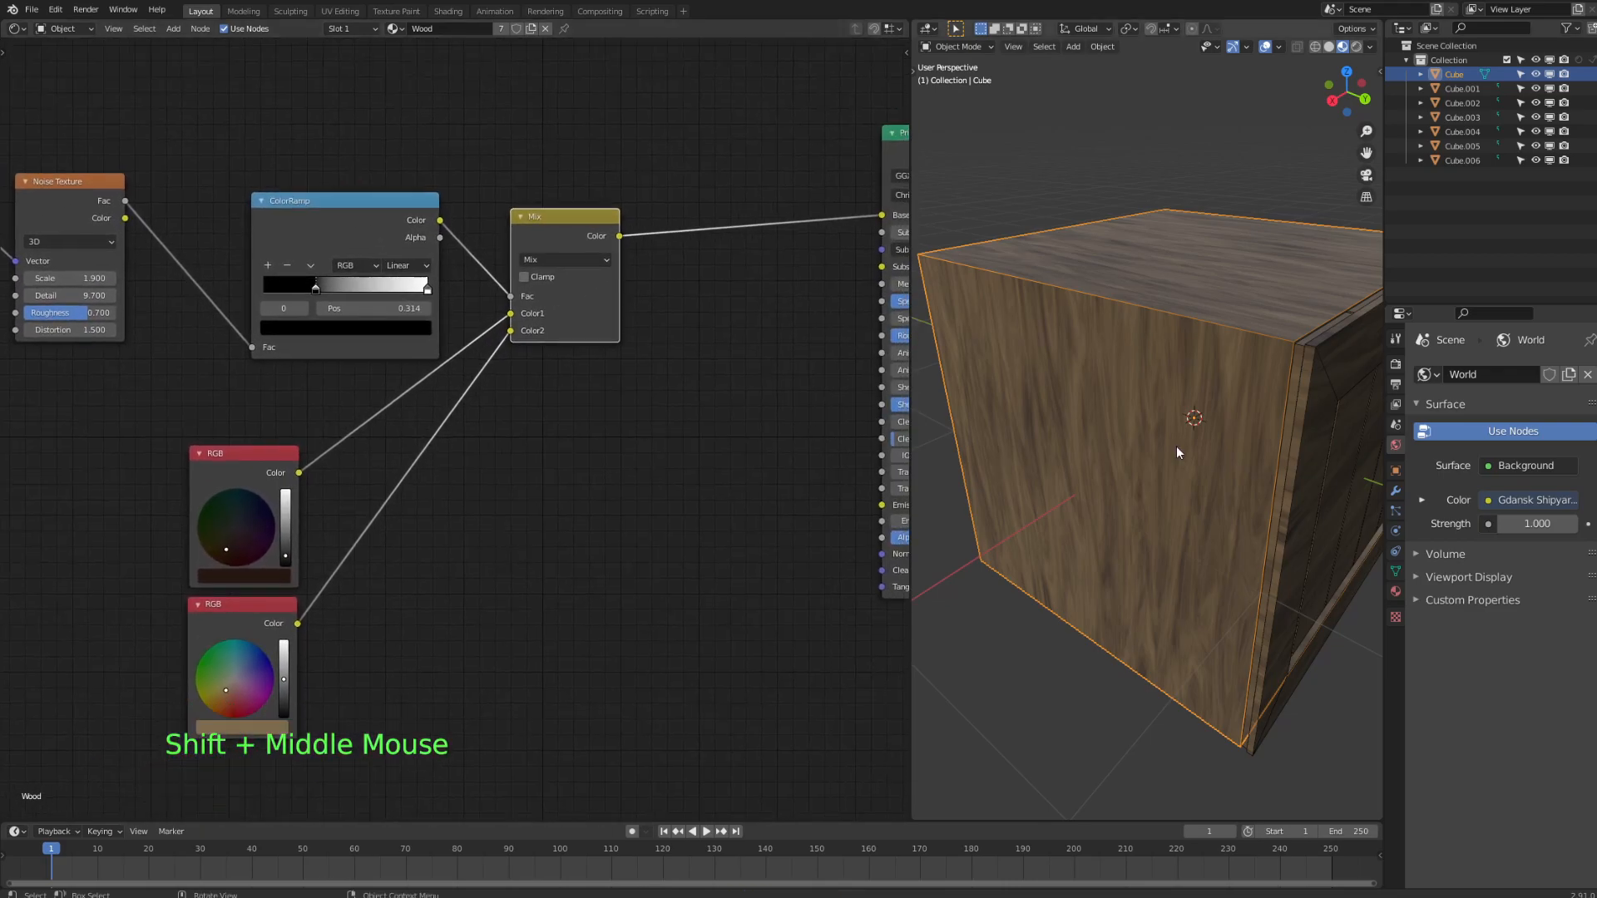
pyautogui.keyDown('shift'); pyautogui.moveTo(396, 567); pyautogui.dragTo(521, 479, button='middle'); pyautogui.keyUp('shift')
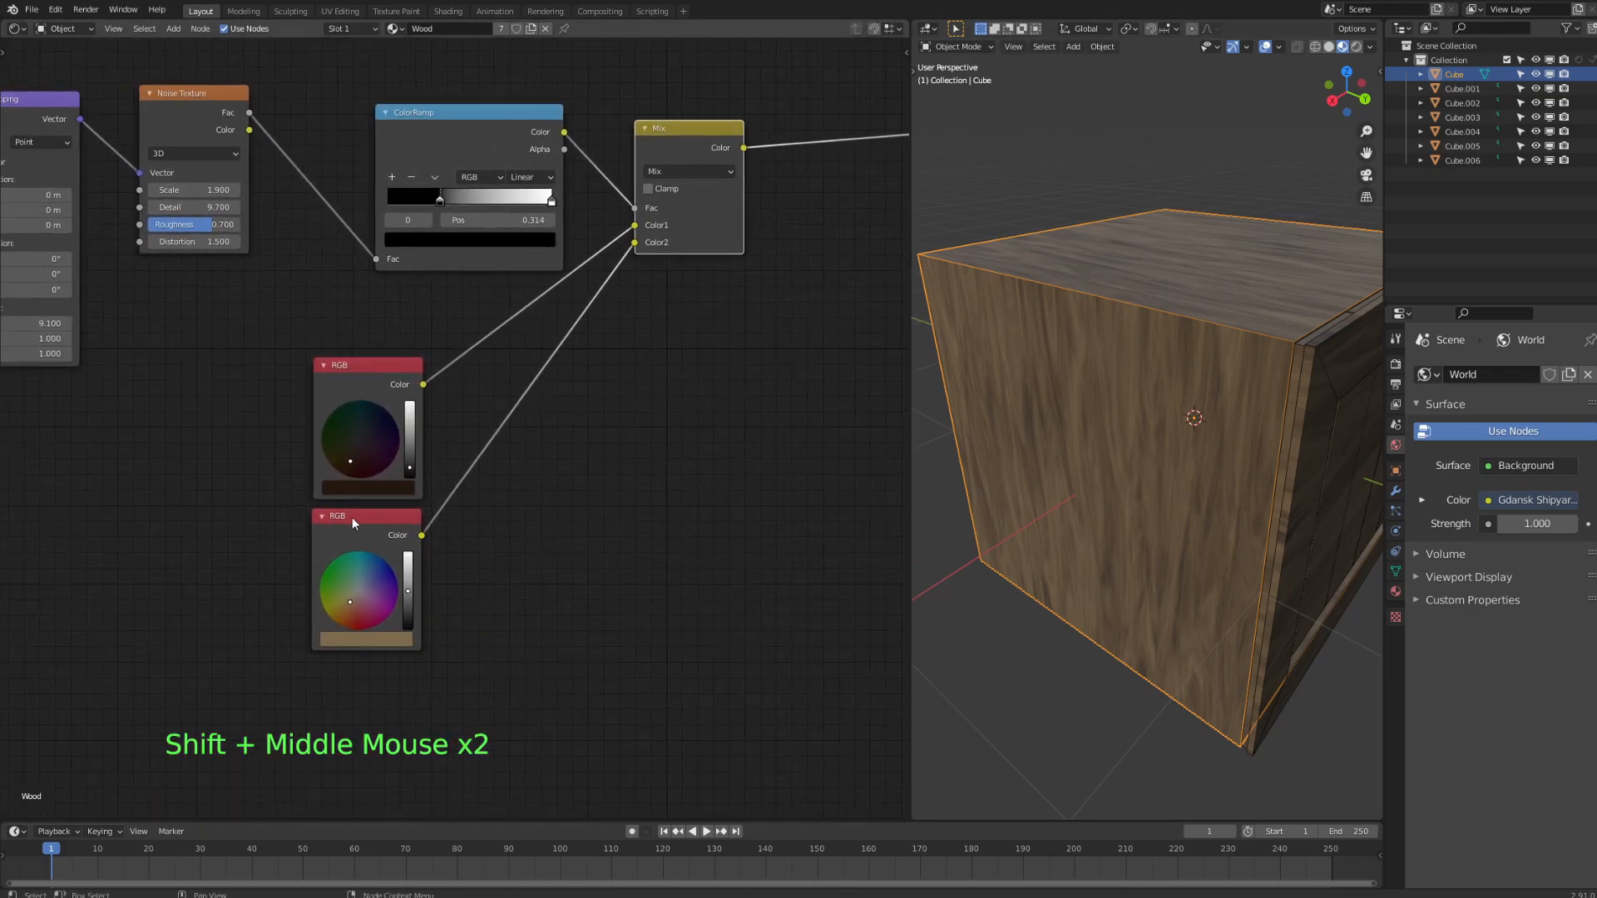
pyautogui.click(322, 516)
pyautogui.click(325, 365)
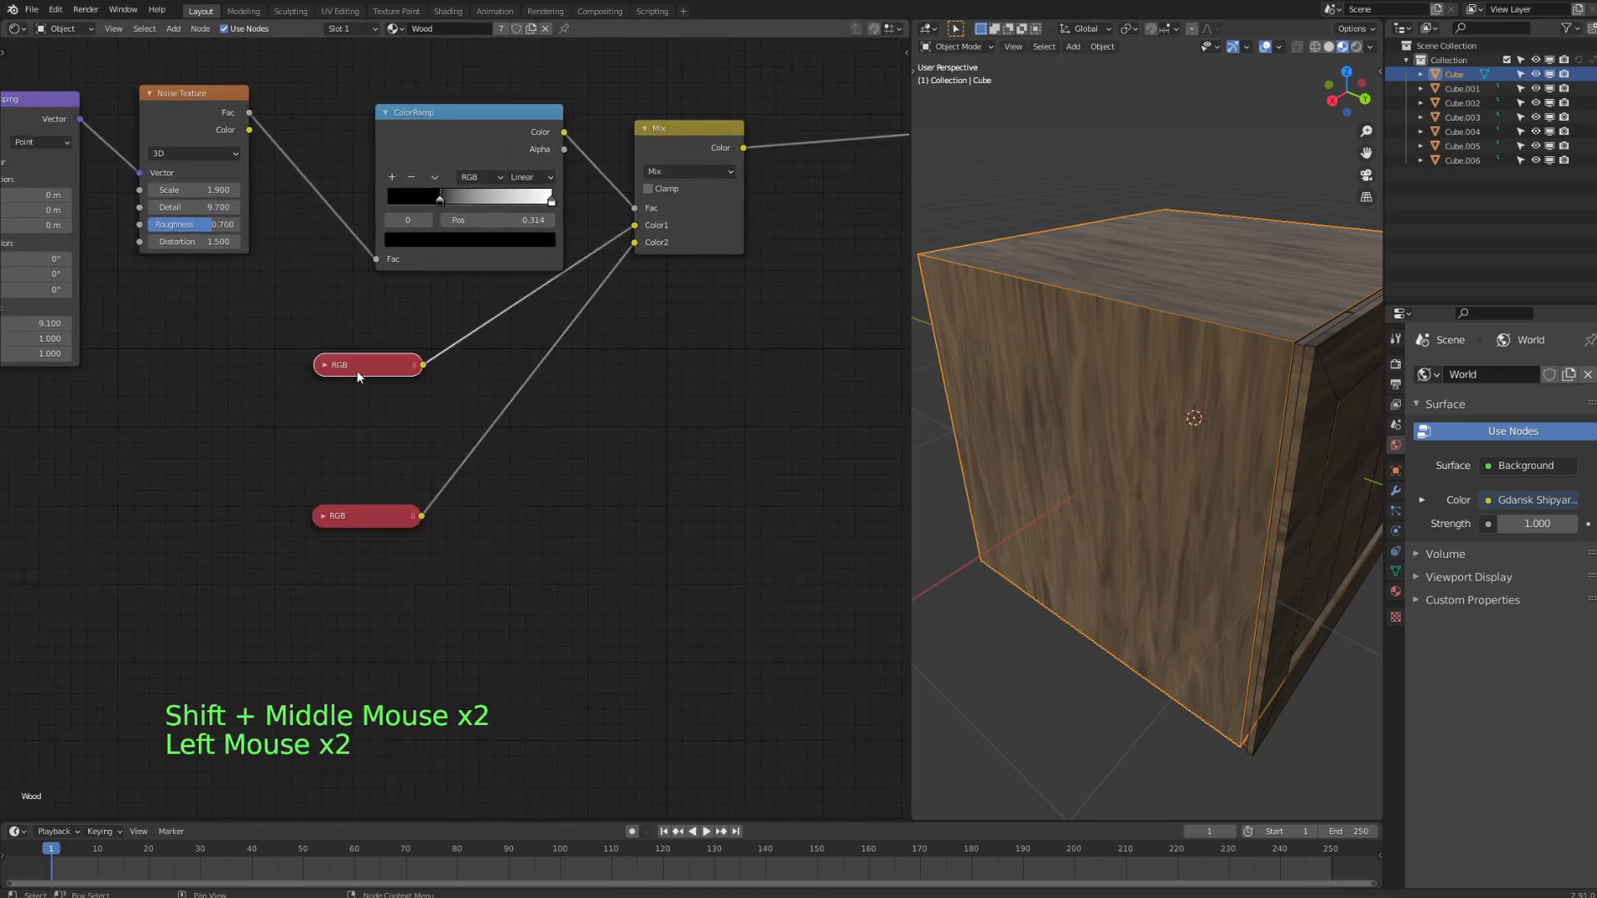
pyautogui.click(358, 524)
pyautogui.press('g')
pyautogui.keyDown('shift'); pyautogui.moveTo(206, 77); pyautogui.dragTo(307, 238, button='middle'); pyautogui.keyUp('shift')
# - Move the Noise Texture node closer to the ColorRamp
pyautogui.click(283, 251)
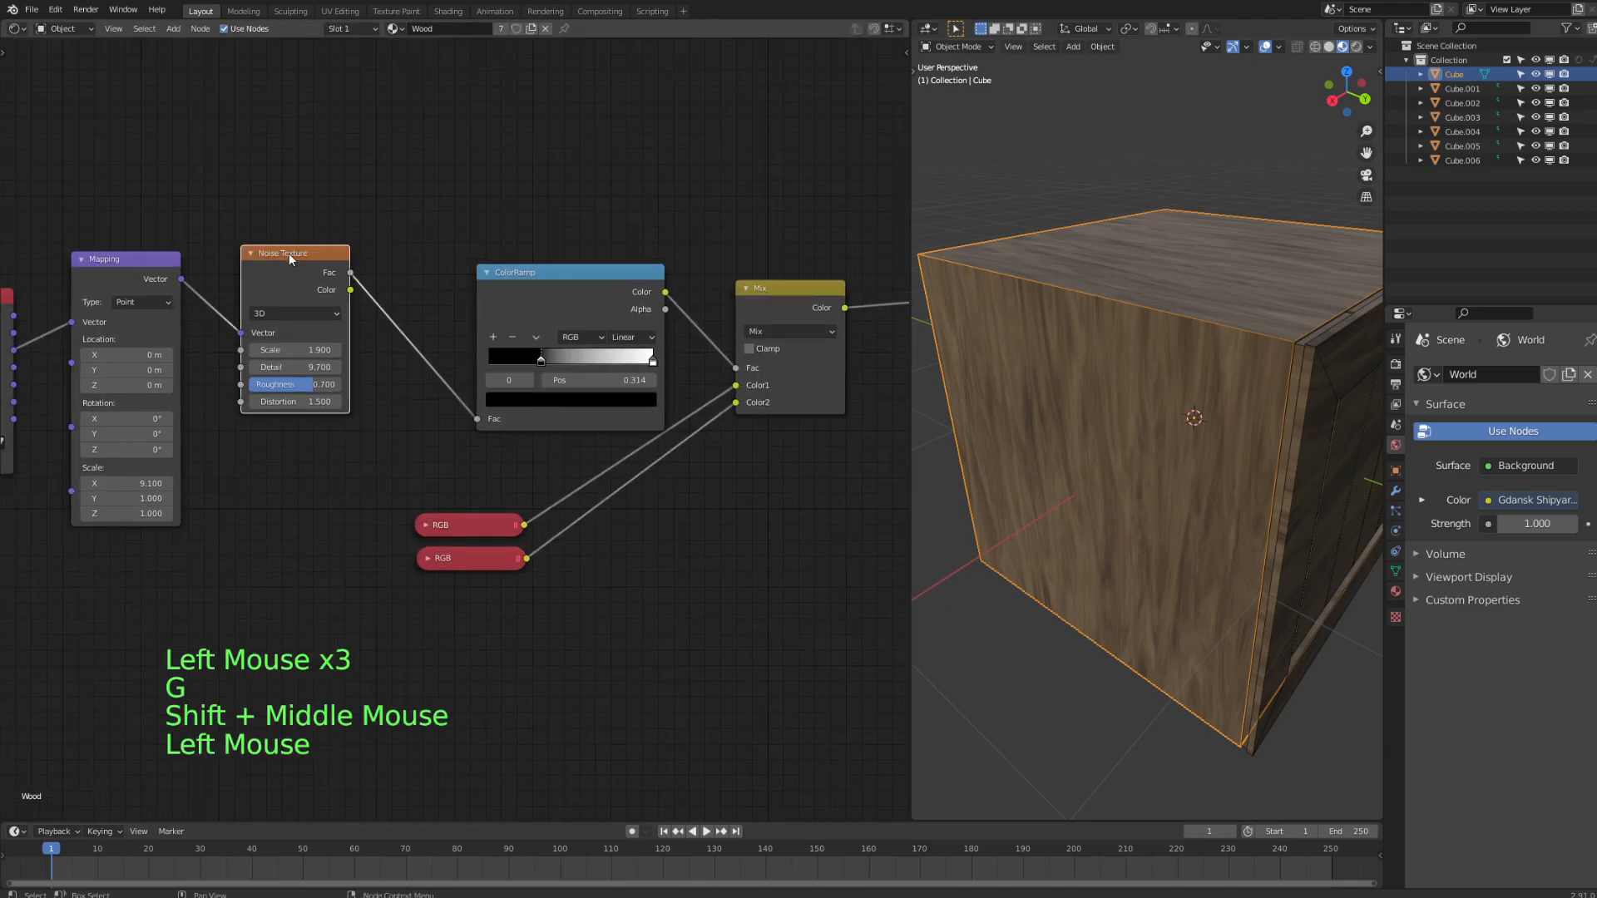
pyautogui.press('g')
pyautogui.keyDown('shift'); pyautogui.moveTo(147, 321); pyautogui.dragTo(333, 266, button='middle'); pyautogui.keyUp('shift')
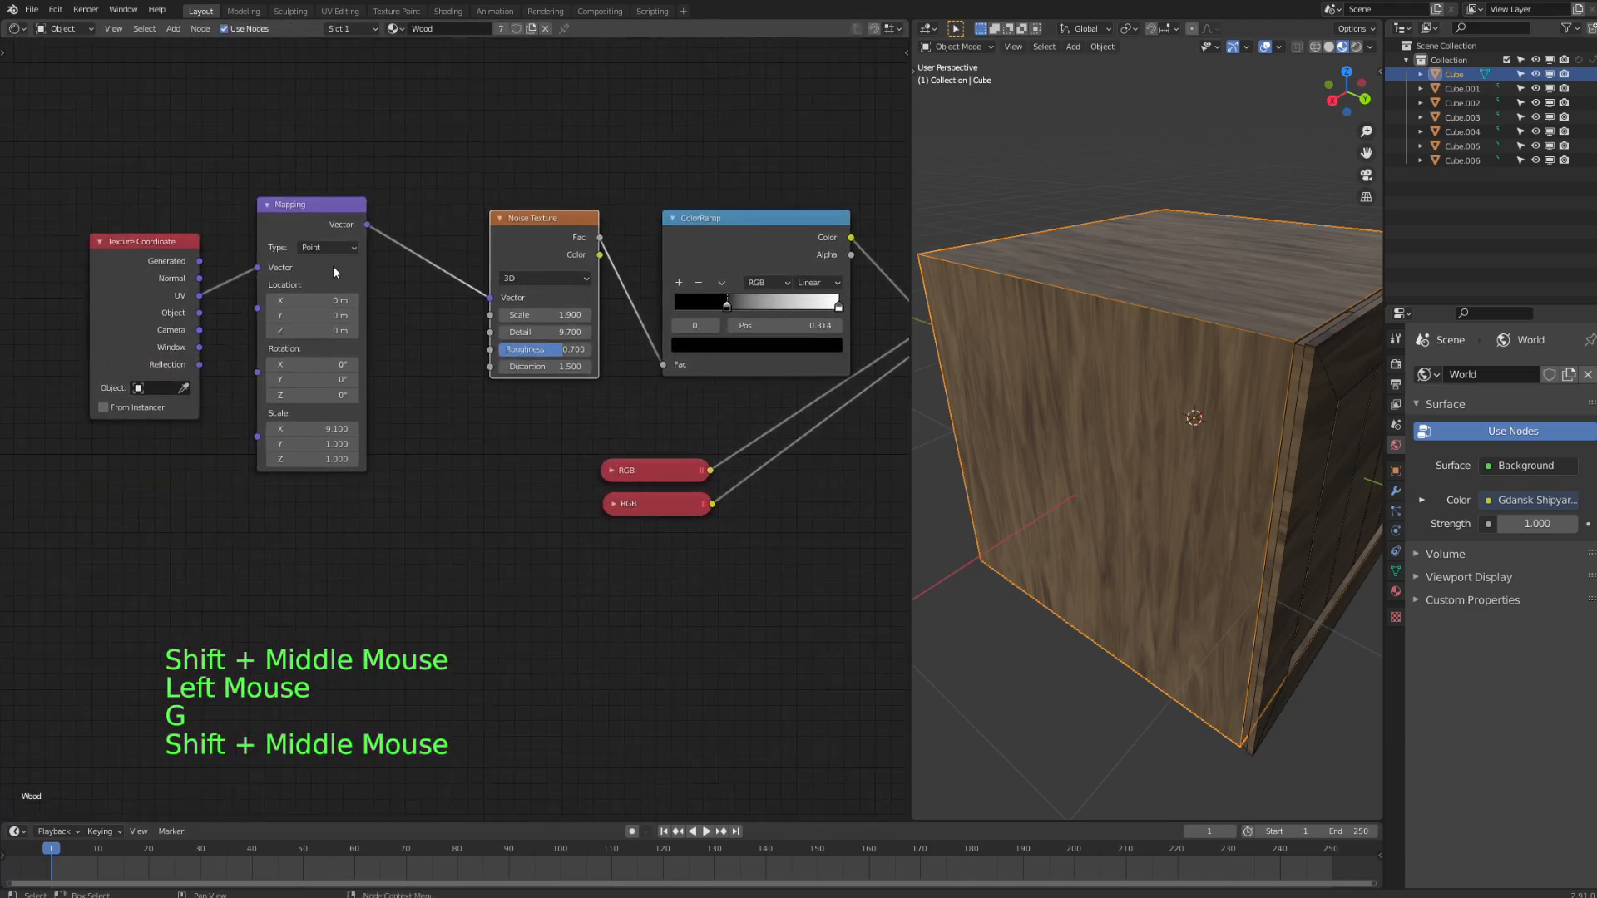
# - Collapse the Mapping and Texture Coordinate nodes and line them up just before the Noise Texture
pyautogui.click(281, 204)
pyautogui.click(266, 204)
pyautogui.moveTo(279, 204); pyautogui.dragTo(319, 278)
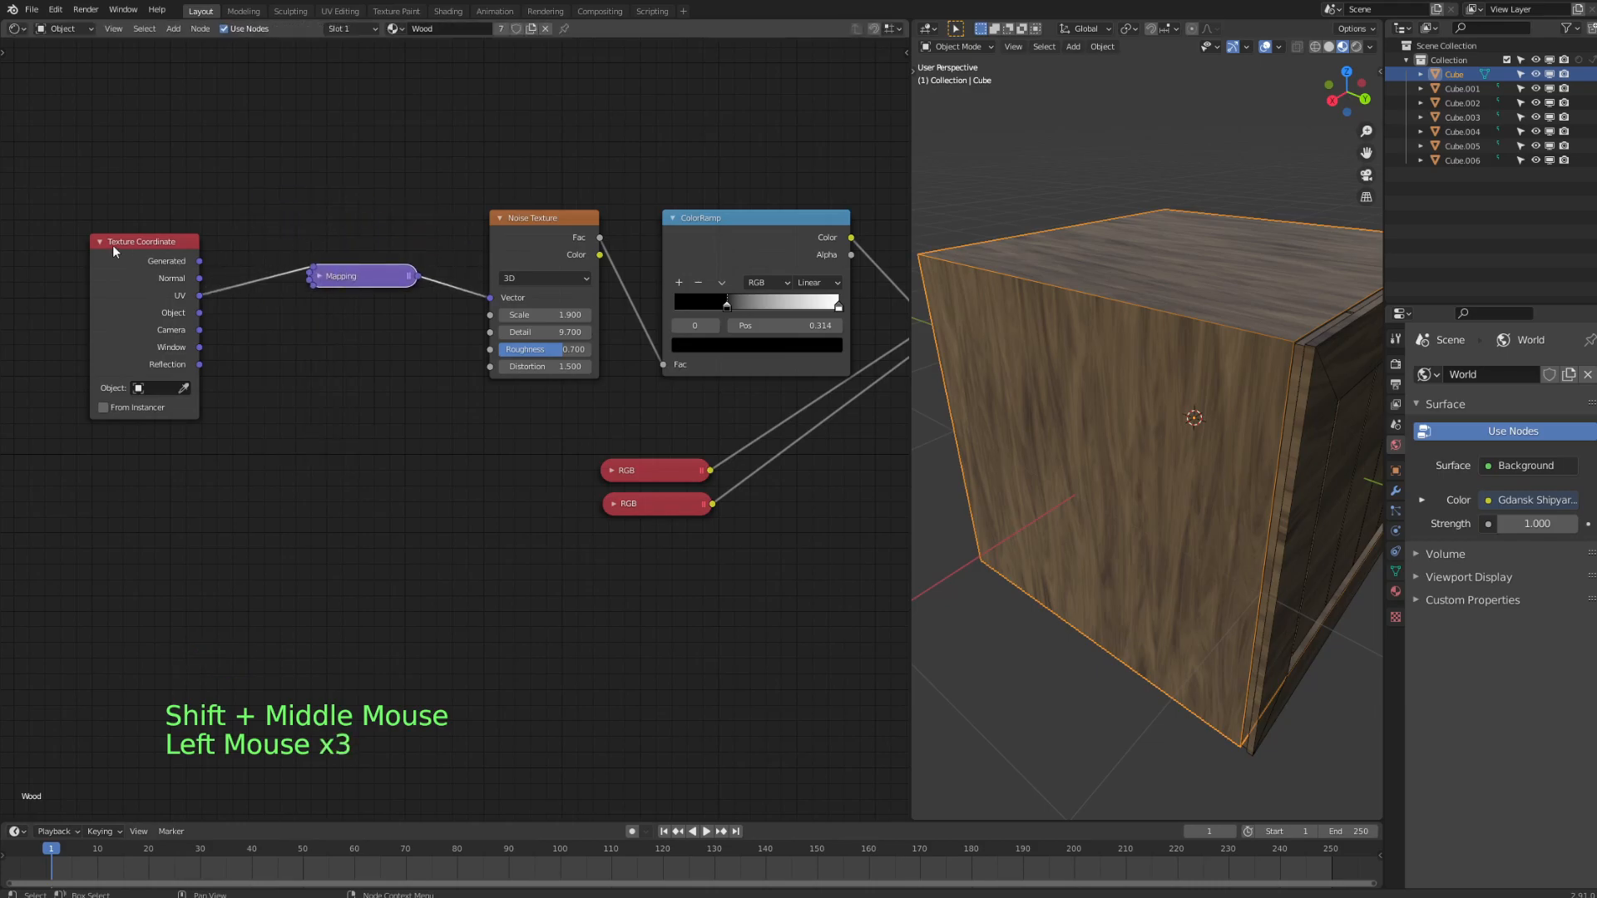
pyautogui.click(101, 241)
pyautogui.moveTo(136, 246); pyautogui.dragTo(208, 282)
pyautogui.keyDown('shift'); pyautogui.moveTo(692, 350); pyautogui.dragTo(416, 366, button='middle'); pyautogui.keyUp('shift')
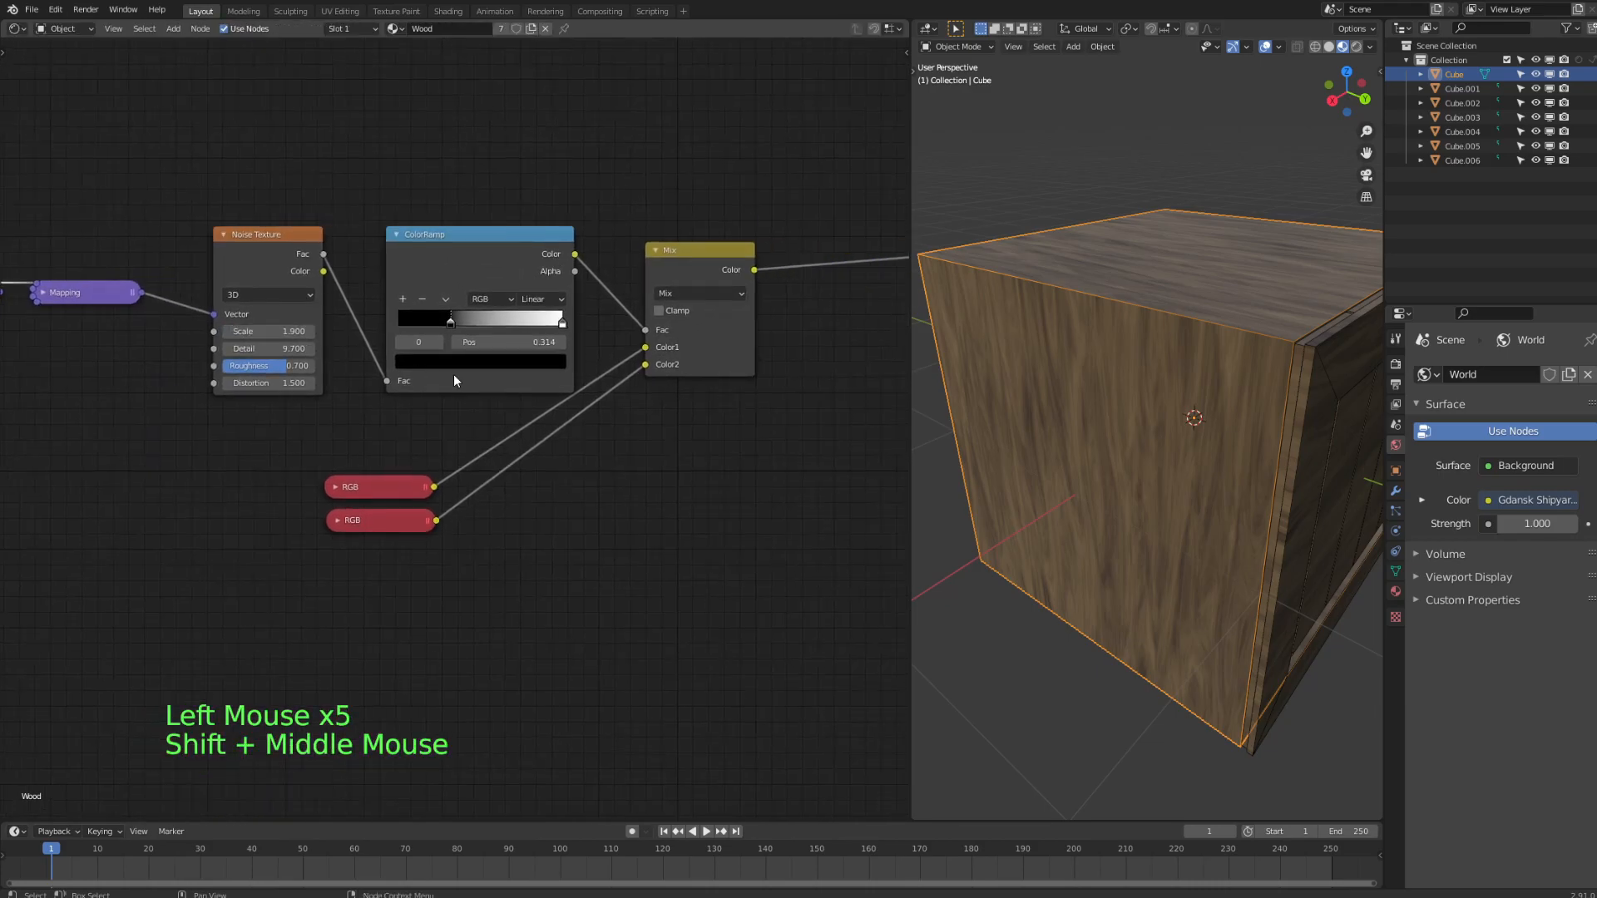
# - Add a Frame node and place it in the empty area above the Texture Coordinate node
pyautogui.keyDown('shift'); pyautogui.moveTo(552, 465); pyautogui.dragTo(707, 453, button='middle'); pyautogui.keyUp('shift')
pyautogui.scroll(-3, 708, 453)
pyautogui.click(270, 483)
pyautogui.click(270, 483)
pyautogui.hotkey('shift', 'a')
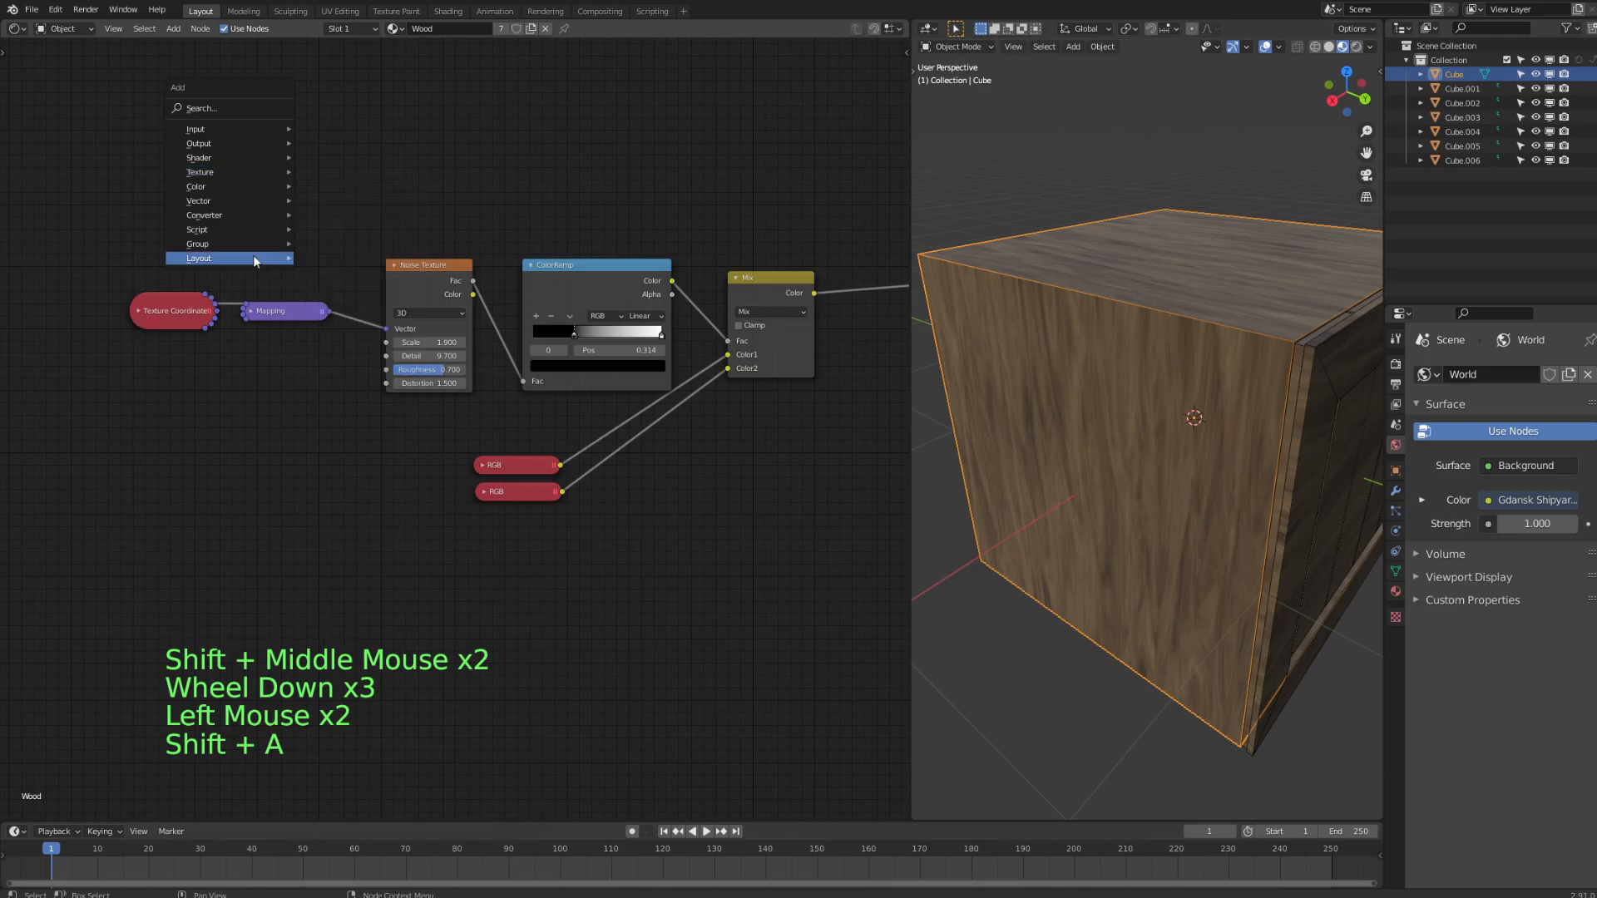
pyautogui.moveTo(250, 259)
pyautogui.click(357, 257)
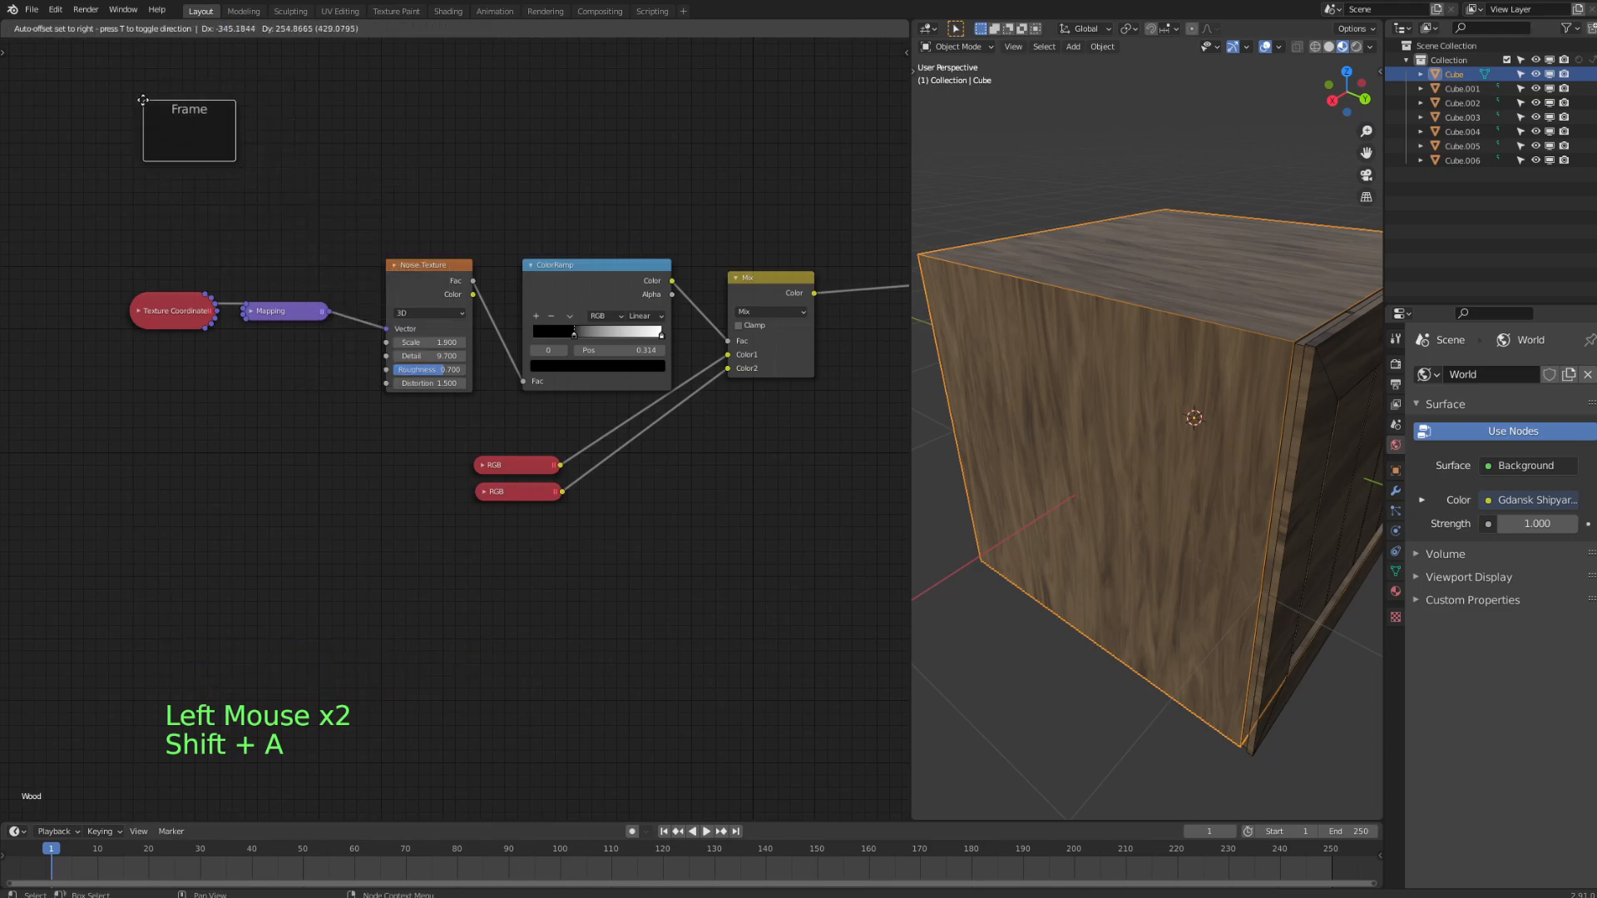
pyautogui.click(143, 100)
# - Enable a custom color for the frame and set it to an orange-brown with hue 0.072, saturation 0.459 and value 0.802
pyautogui.click(182, 112)
pyautogui.press('n')
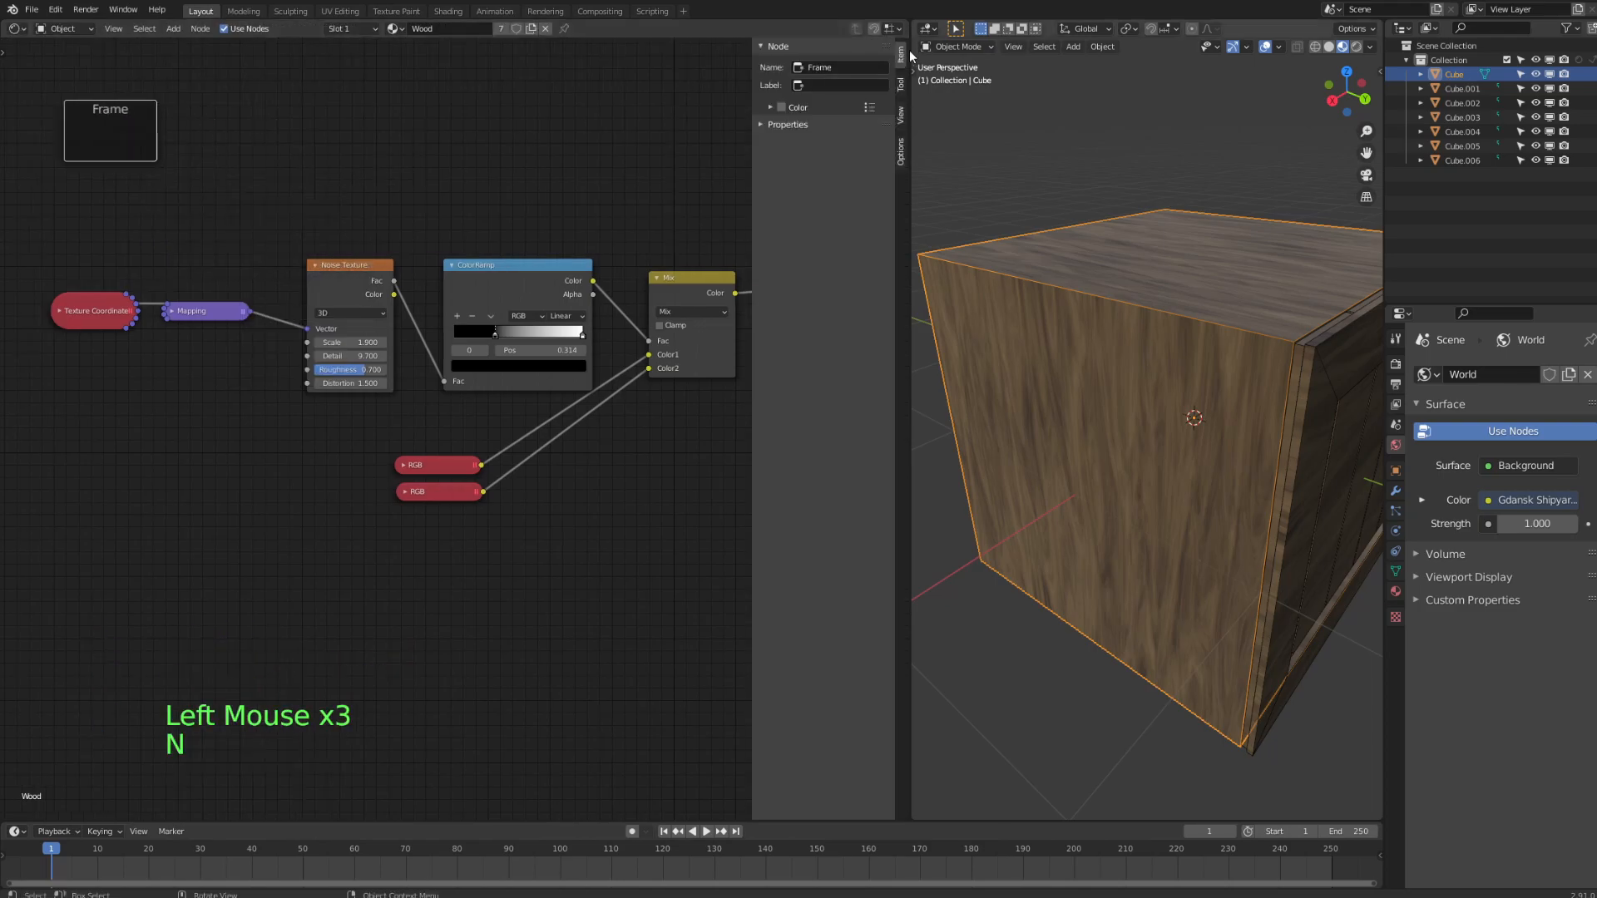
pyautogui.click(782, 107)
pyautogui.click(768, 106)
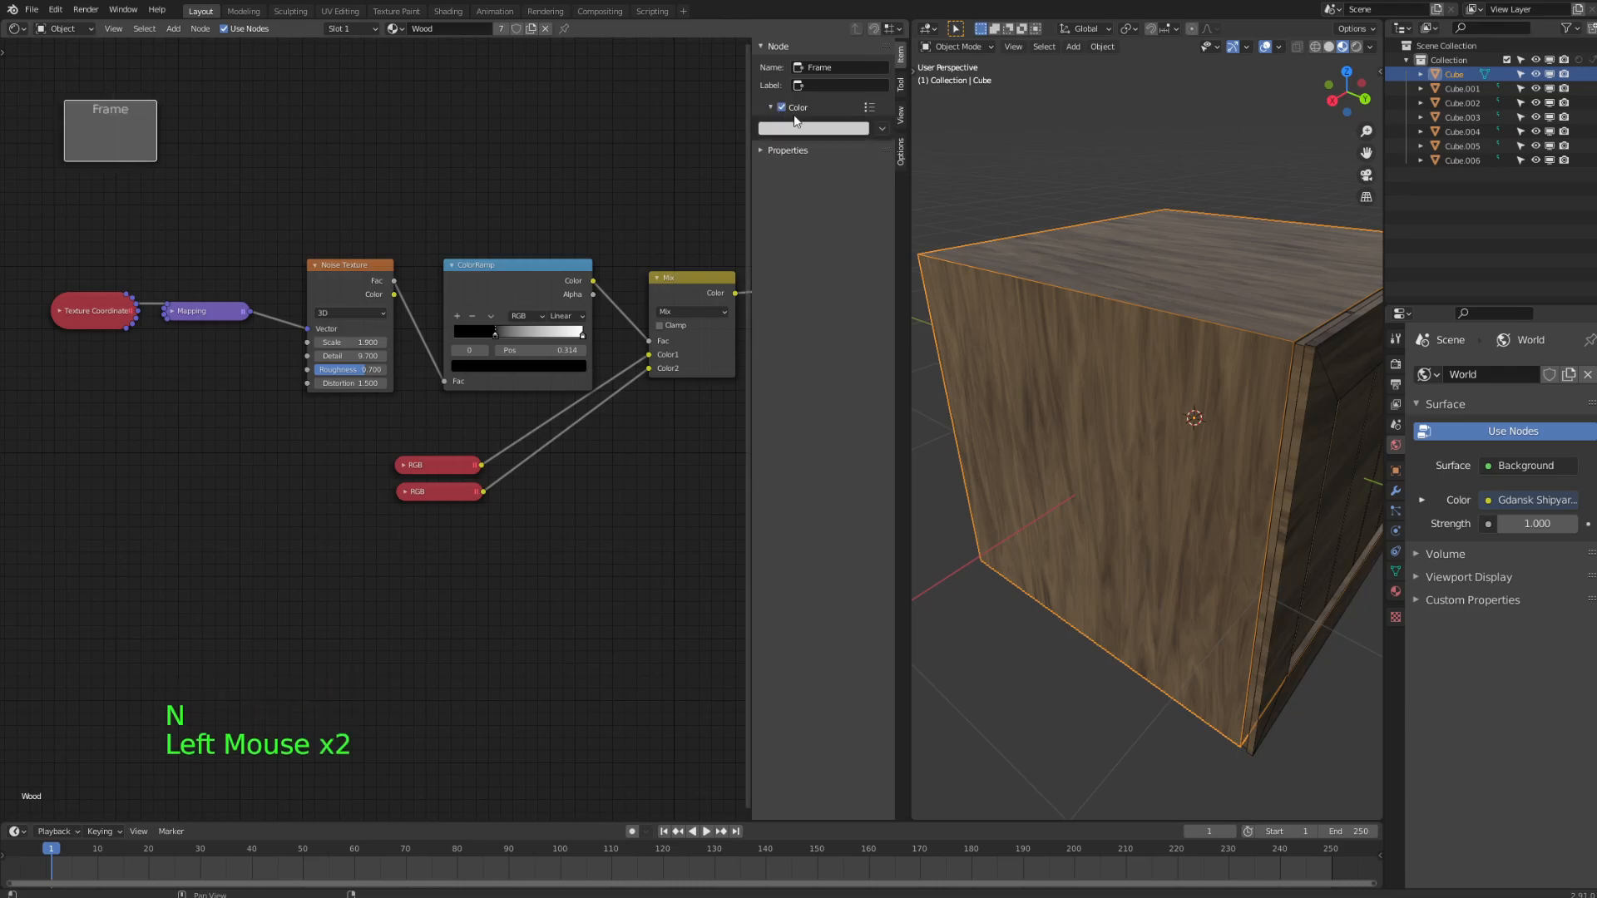
pyautogui.click(791, 129)
pyautogui.moveTo(820, 195)
pyautogui.mouseDown()
pyautogui.moveTo(803, 175)
pyautogui.moveTo(807, 218)
pyautogui.mouseUp()
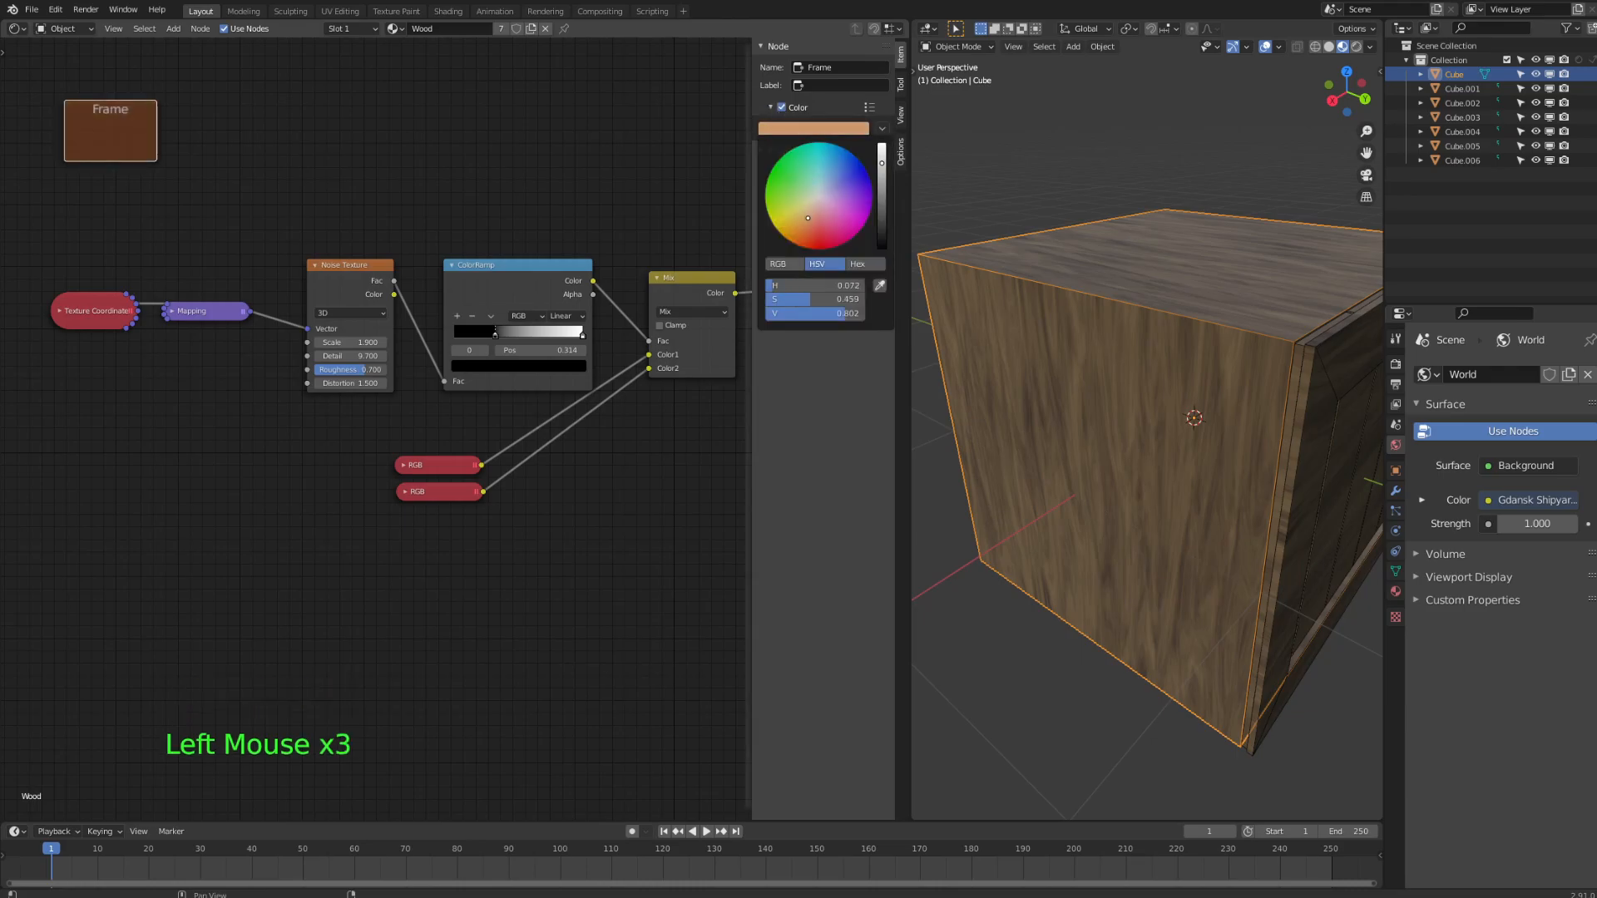
# - Label the frame Base
pyautogui.doubleClick(825, 83)
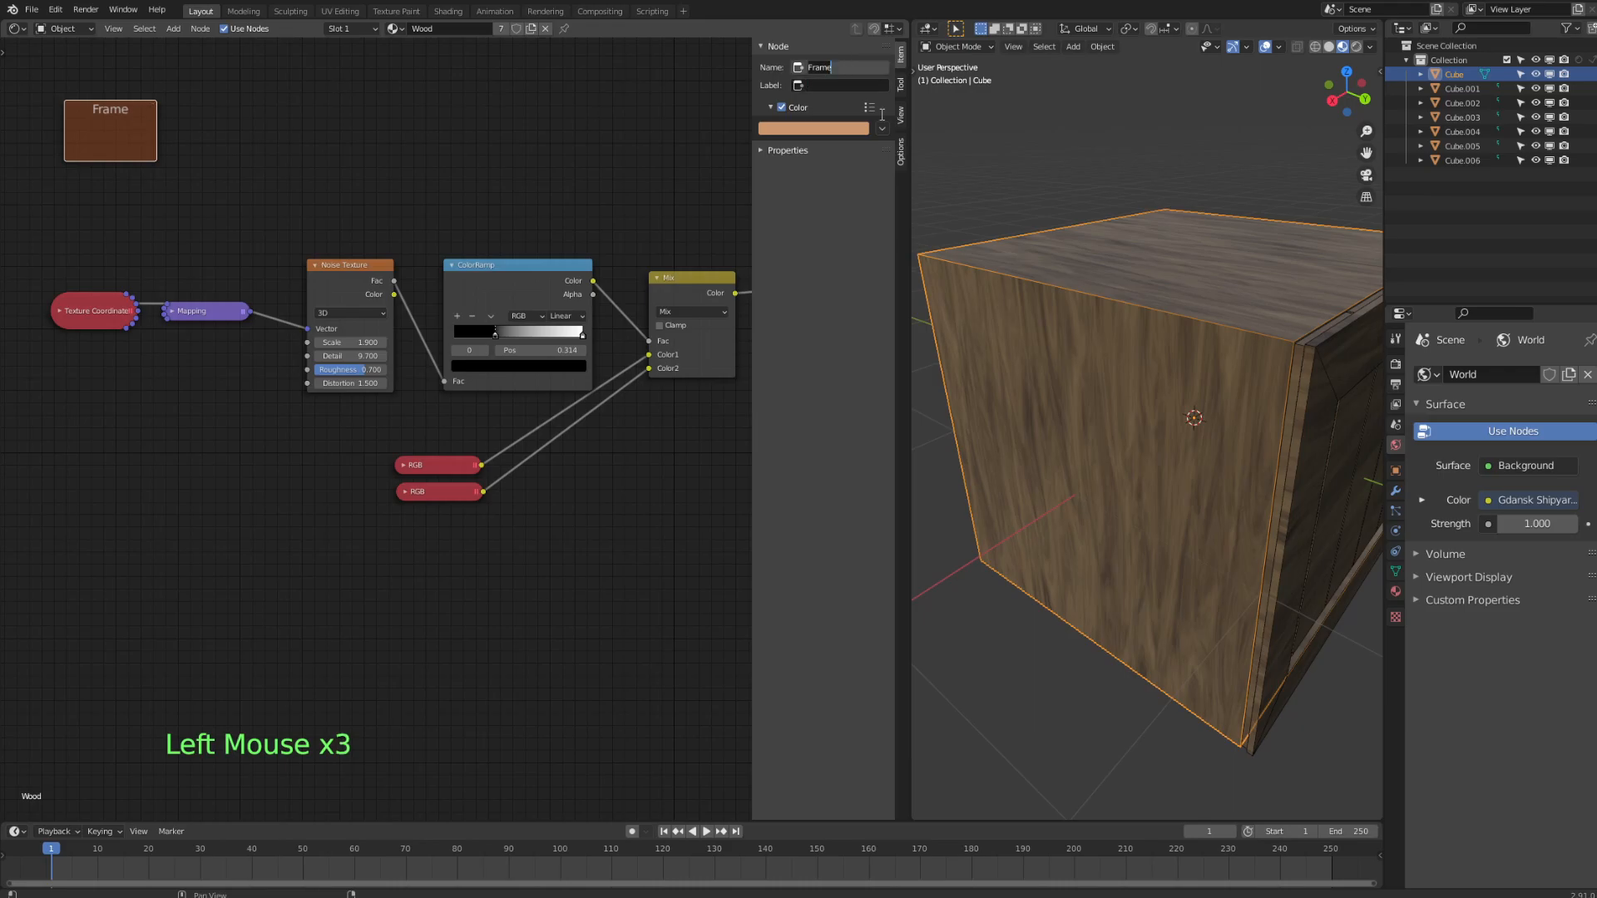
pyautogui.click(836, 86)
pyautogui.write('sdBAs')
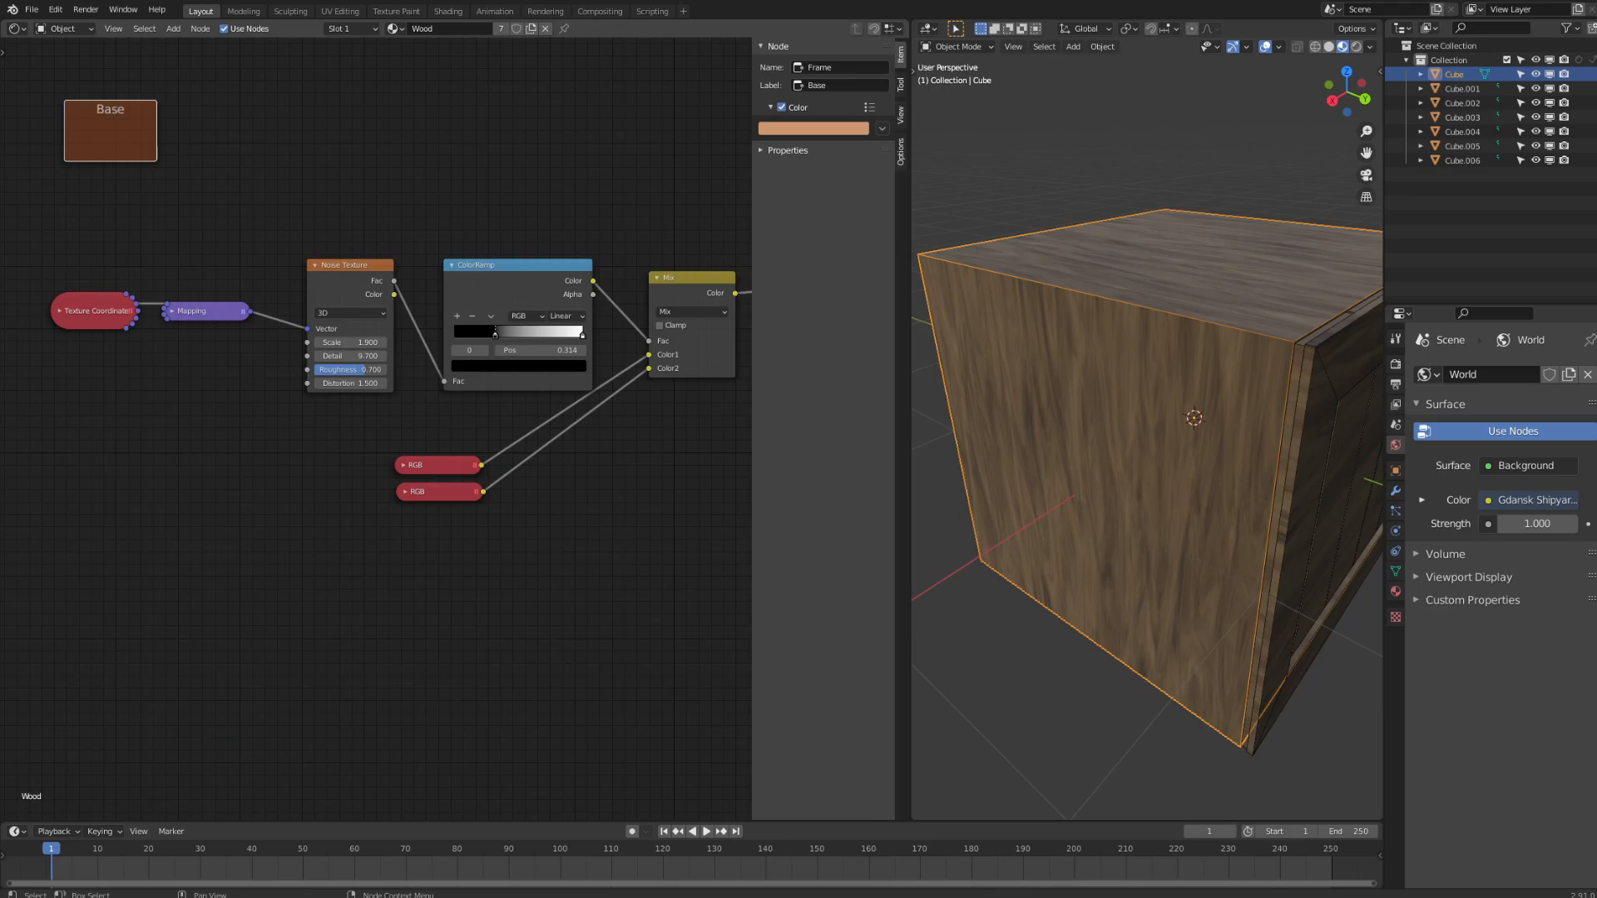
pyautogui.click(514, 111)
pyautogui.moveTo(514, 111); pyautogui.dragTo(552, 139, button='middle')
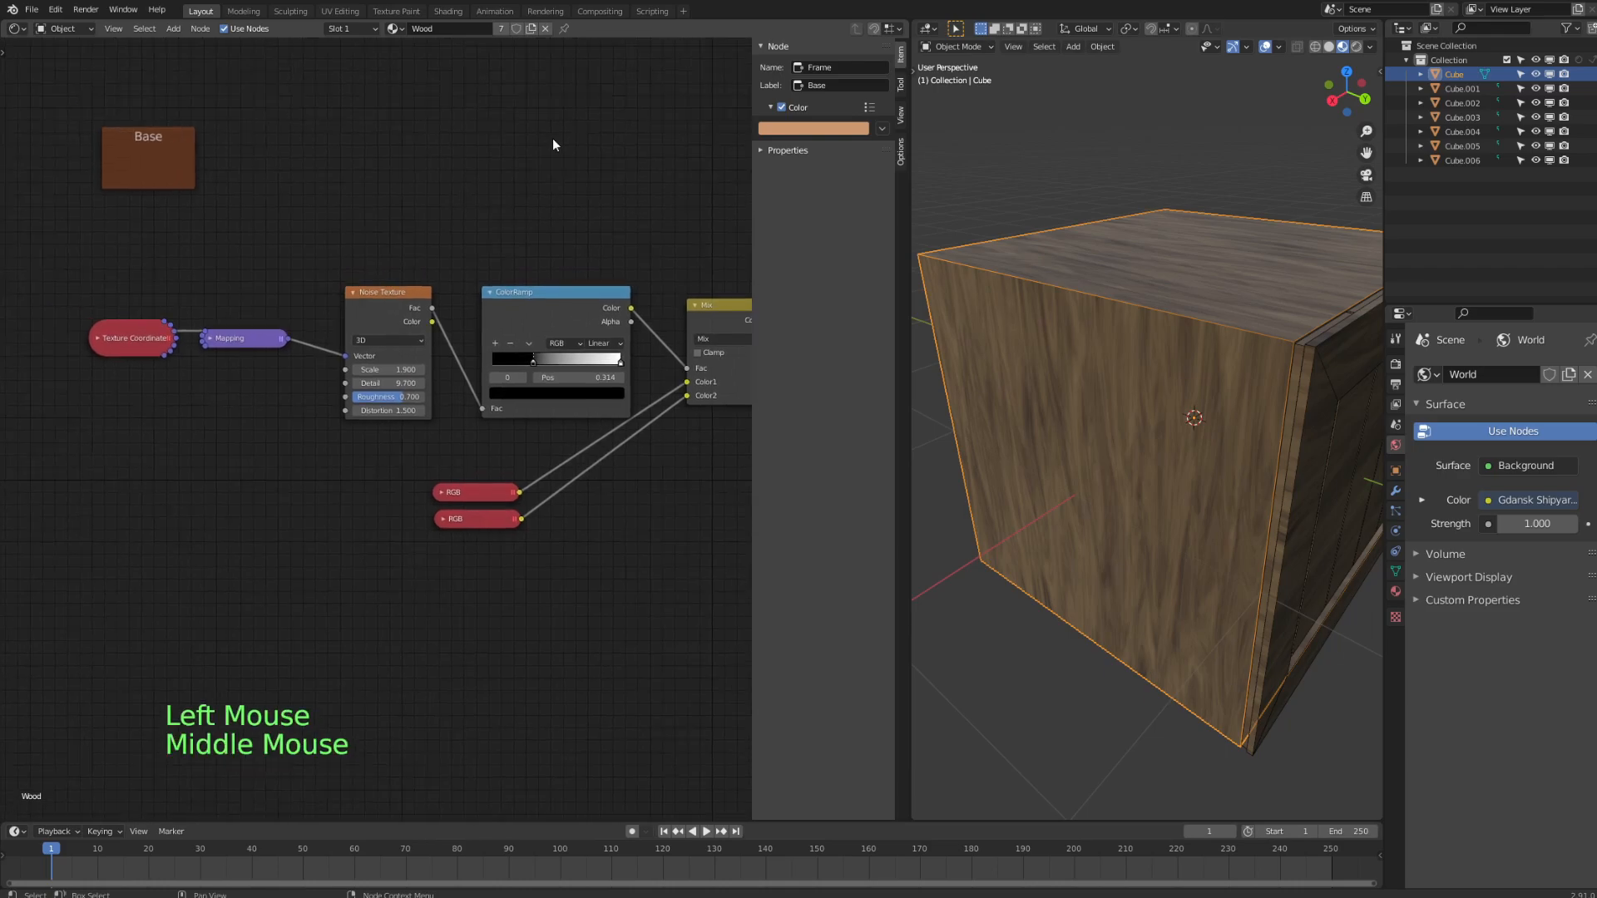
# - Select the Texture Coordinate, Mapping, Noise Texture, ColorRamp and both RGB nodes and move them into the Base frame
pyautogui.click(163, 183)
pyautogui.click(169, 269)
pyautogui.press('b')
pyautogui.moveTo(115, 272); pyautogui.dragTo(595, 601)
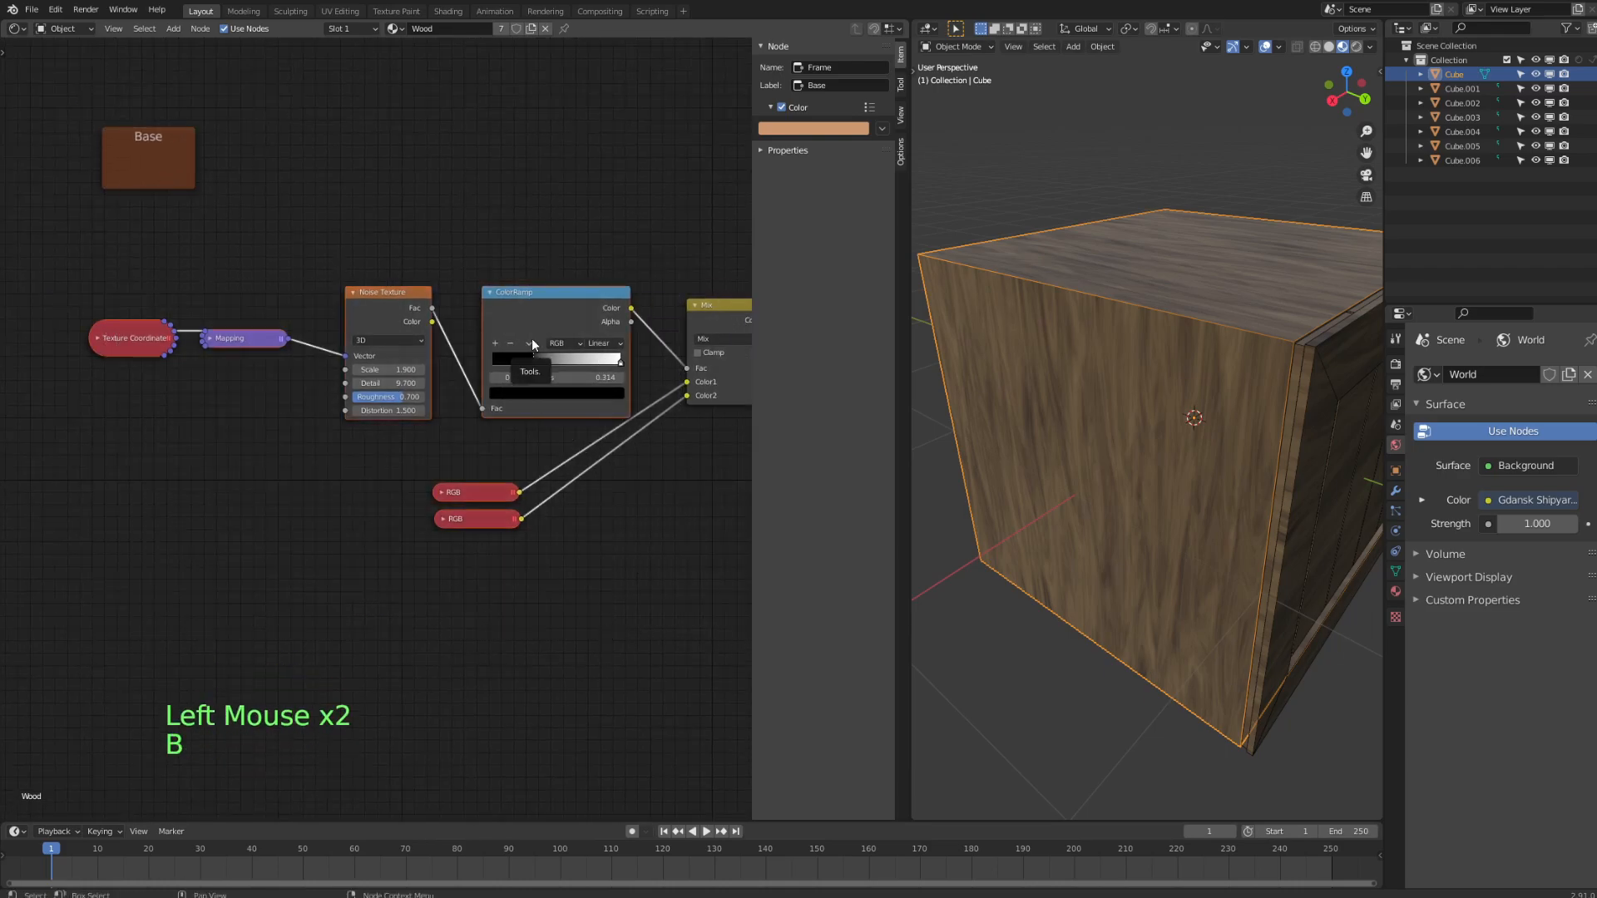
pyautogui.press('g')
pyautogui.click(186, 247)
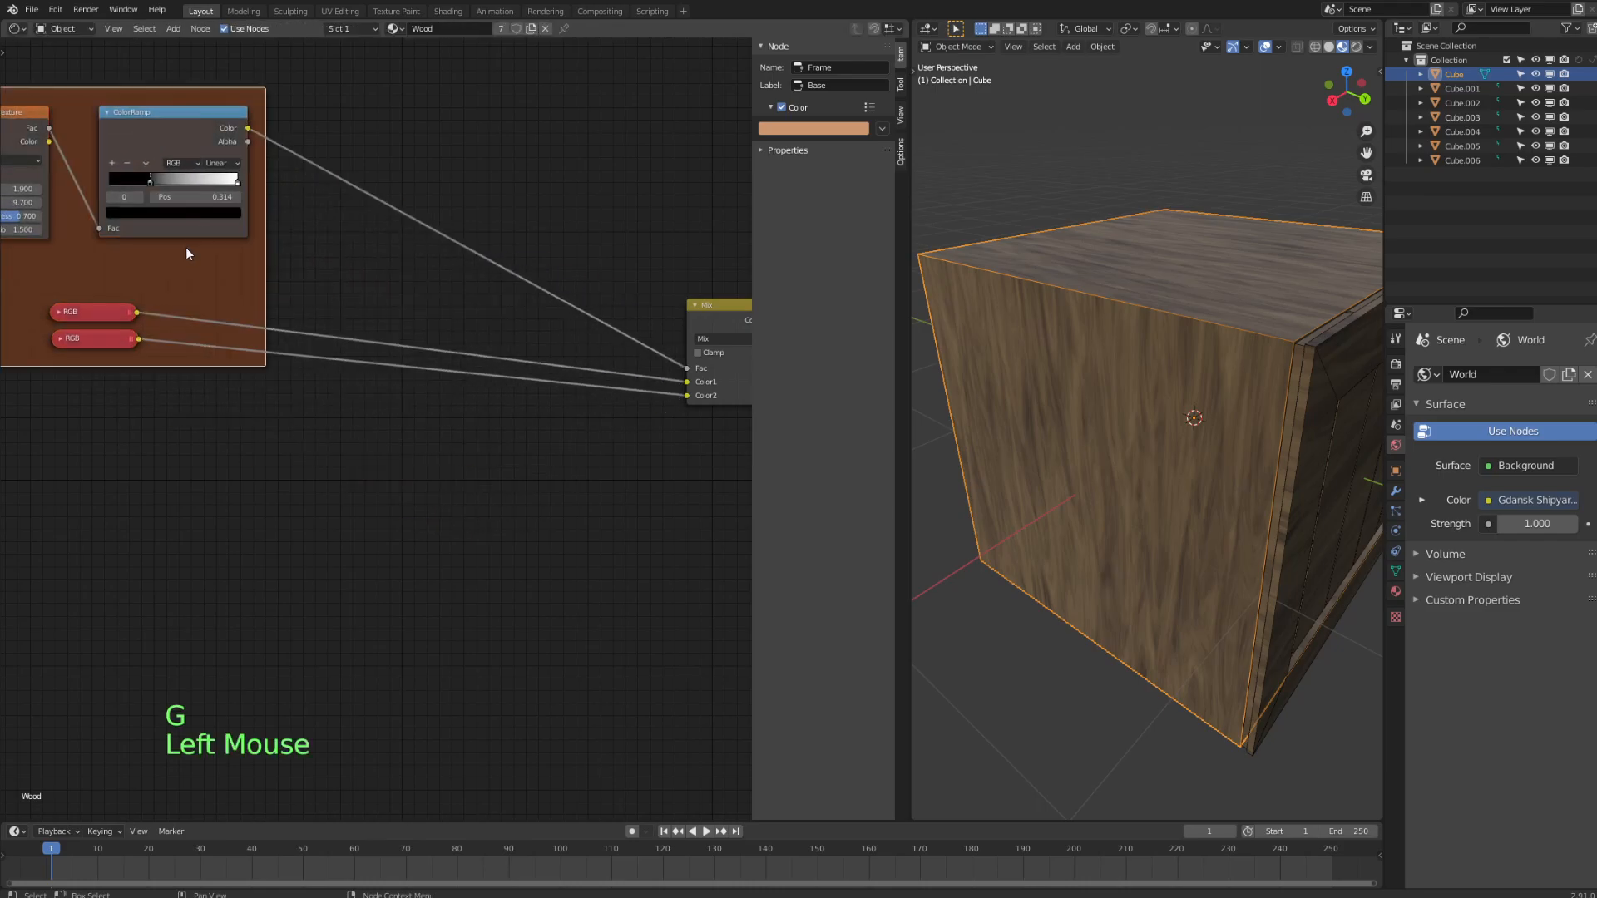
# - Move the Base frame with its nodes back beside the Mix node and save the file
pyautogui.press('g')
pyautogui.keyDown('shift'); pyautogui.moveTo(568, 499); pyautogui.dragTo(246, 523, button='middle'); pyautogui.keyUp('shift')
pyautogui.keyDown('shift'); pyautogui.moveTo(417, 316); pyautogui.dragTo(417, 476, button='middle'); pyautogui.keyUp('shift')
pyautogui.hotkey('ctrl', 's')
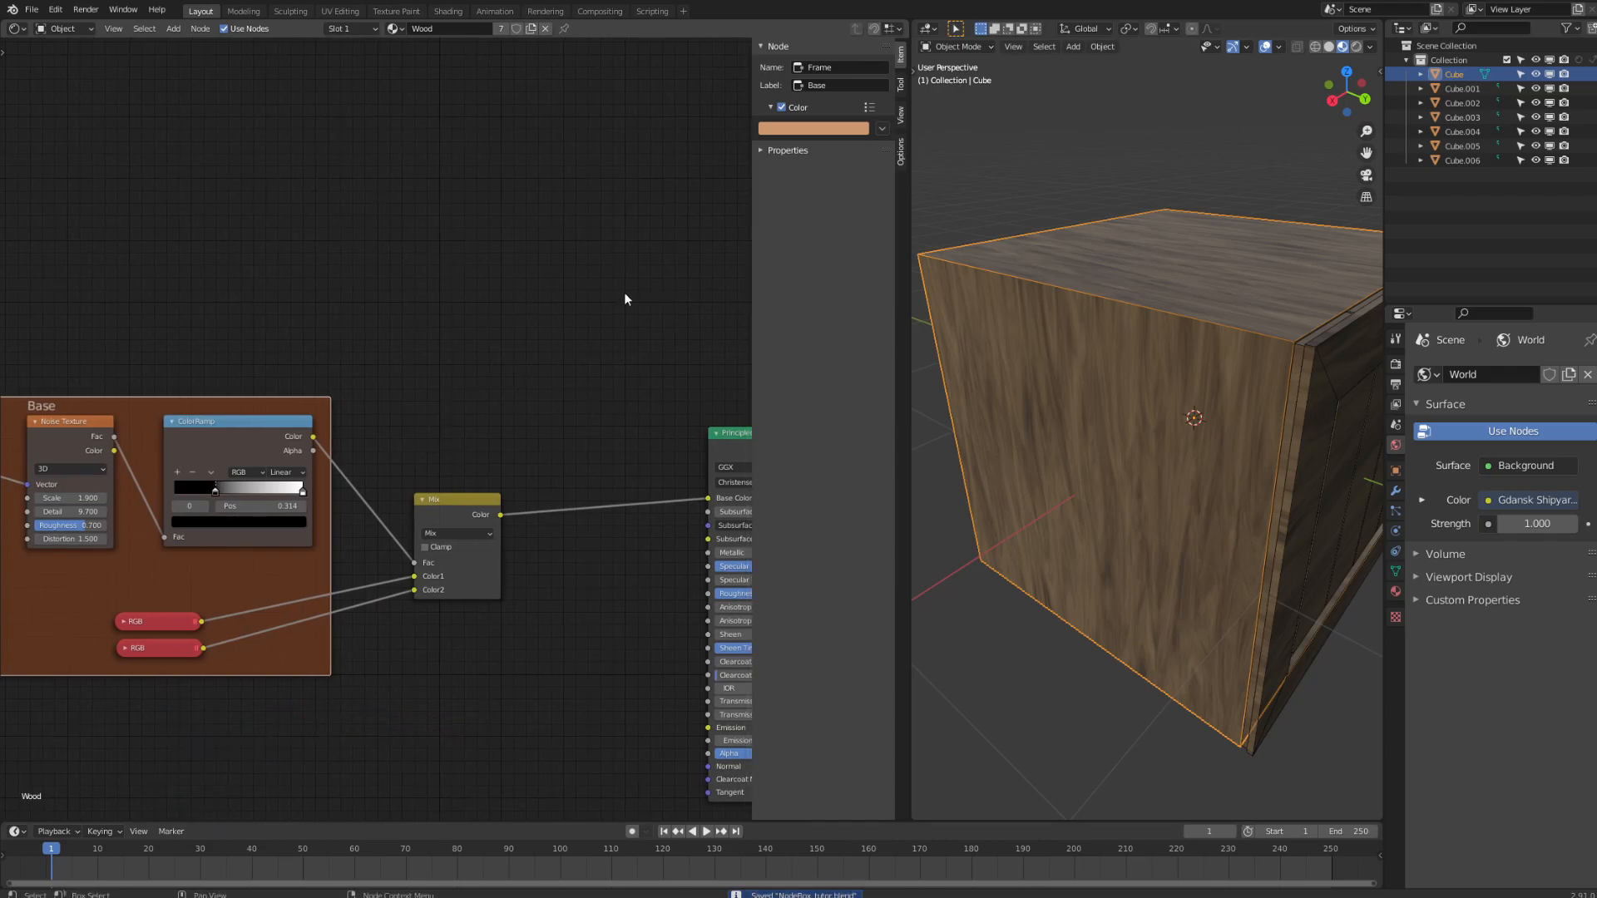
# - Reposition the Mix node between the Base frame and the Principled BSDF, roughly level with the Base Color input
pyautogui.keyDown('shift'); pyautogui.moveTo(384, 406); pyautogui.dragTo(550, 456, button='middle'); pyautogui.keyUp('shift')
pyautogui.keyDown('shift'); pyautogui.moveTo(627, 526); pyautogui.dragTo(386, 559, button='middle'); pyautogui.keyUp('shift')
pyautogui.moveTo(386, 552); pyautogui.dragTo(375, 471)
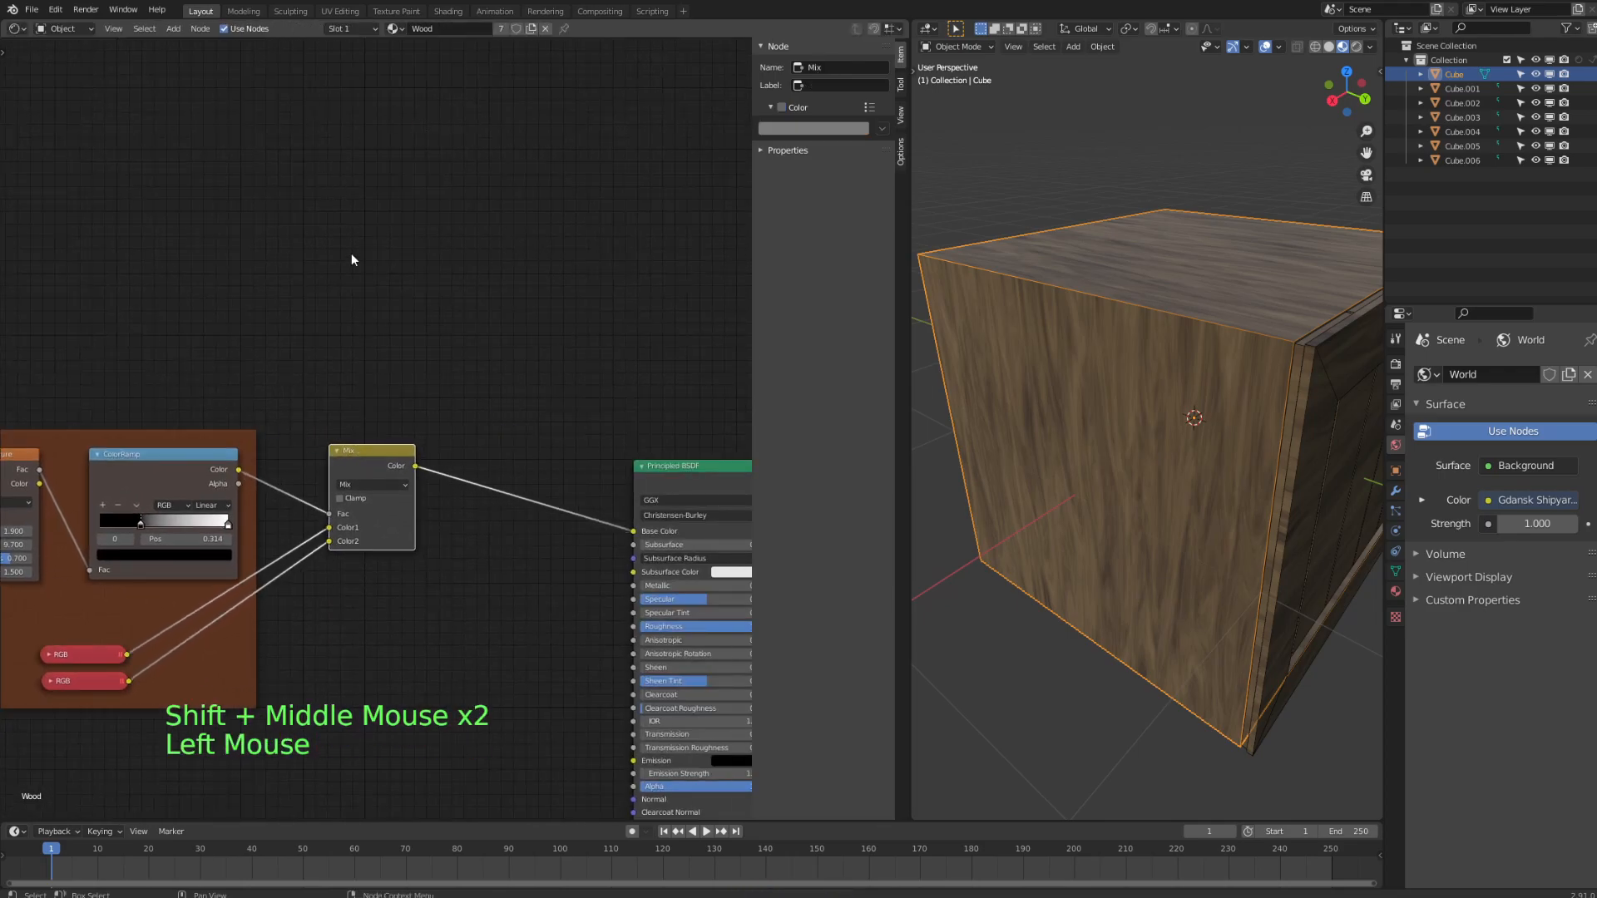
pyautogui.keyDown('shift'); pyautogui.moveTo(338, 498); pyautogui.dragTo(387, 399, button='middle'); pyautogui.keyUp('shift')
pyautogui.click(422, 250)
pyautogui.press('g')
pyautogui.click(420, 295)
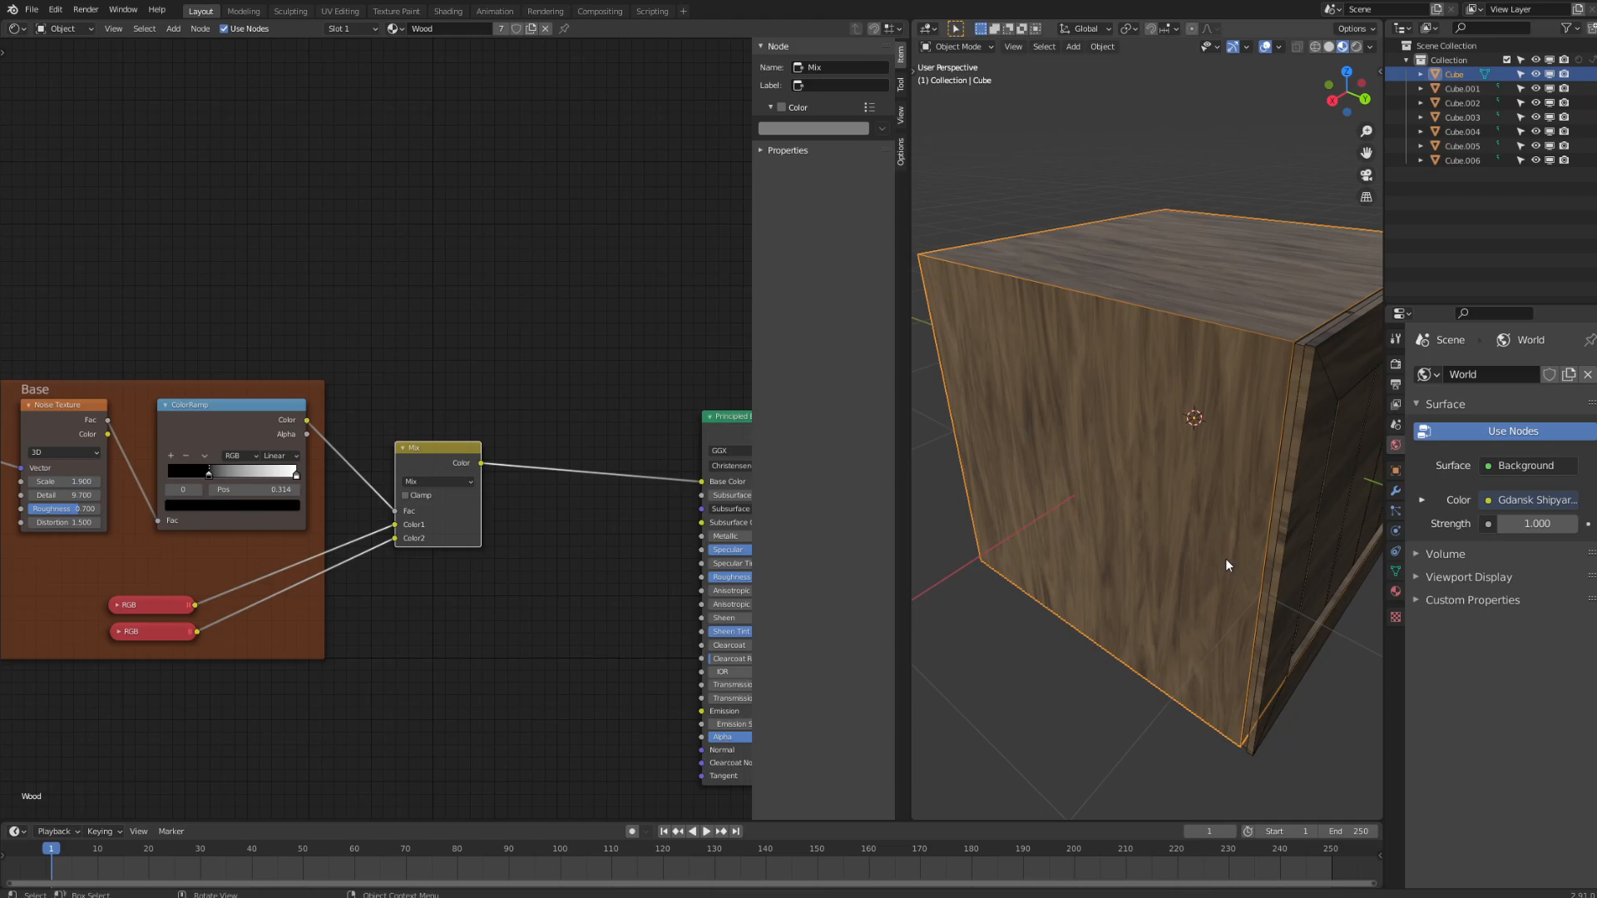
pyautogui.keyDown('shift'); pyautogui.moveTo(312, 434); pyautogui.dragTo(251, 436, button='middle'); pyautogui.keyUp('shift')
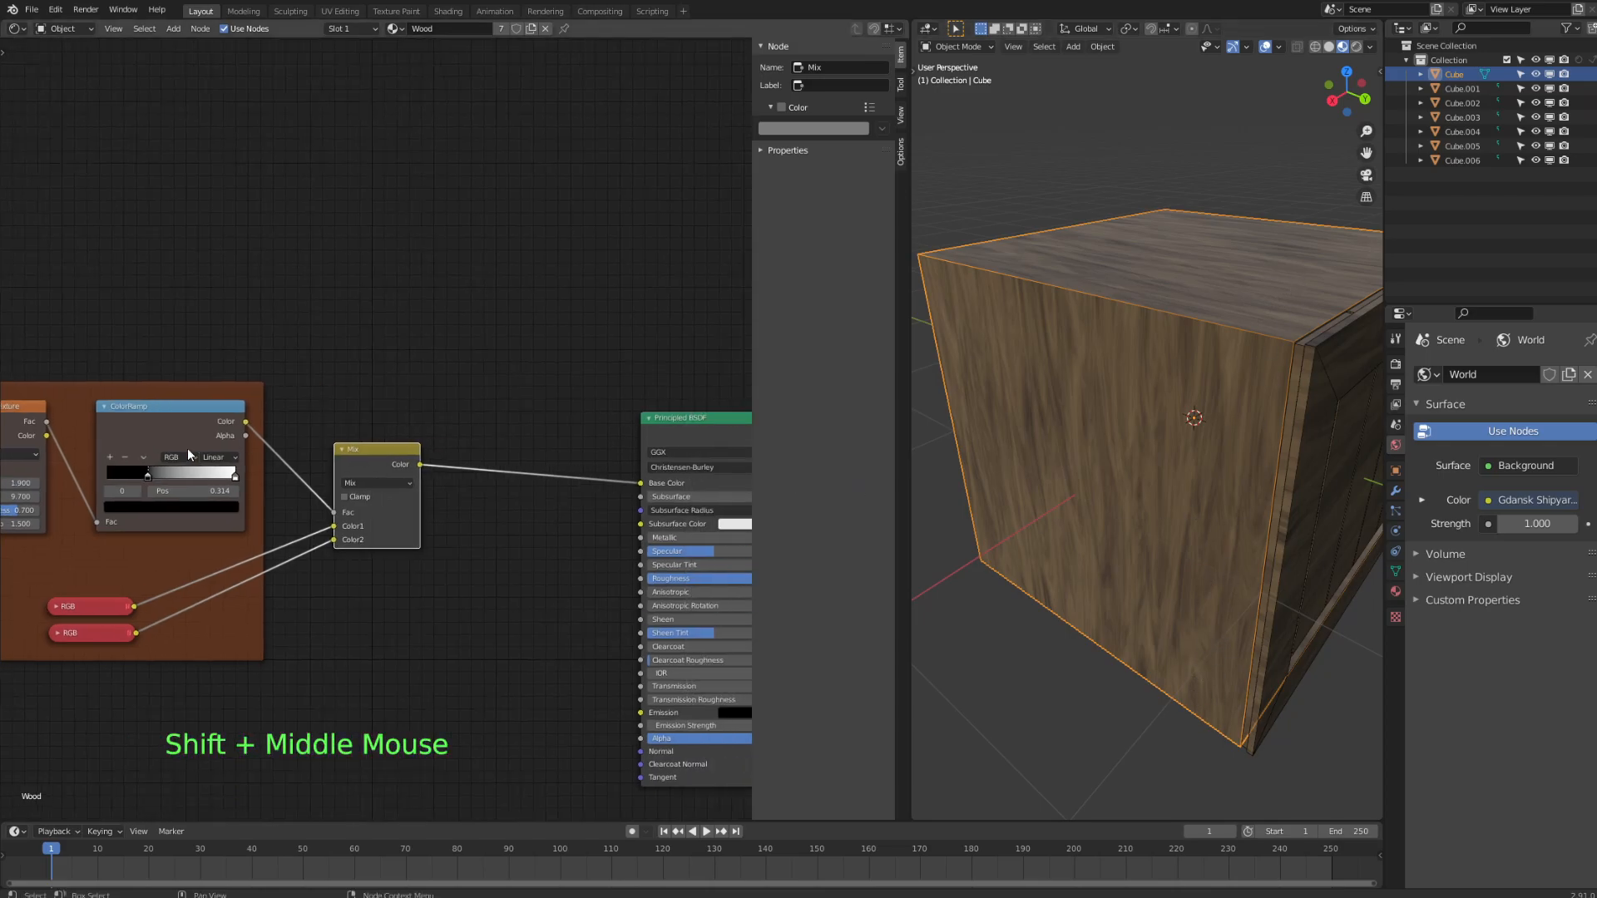